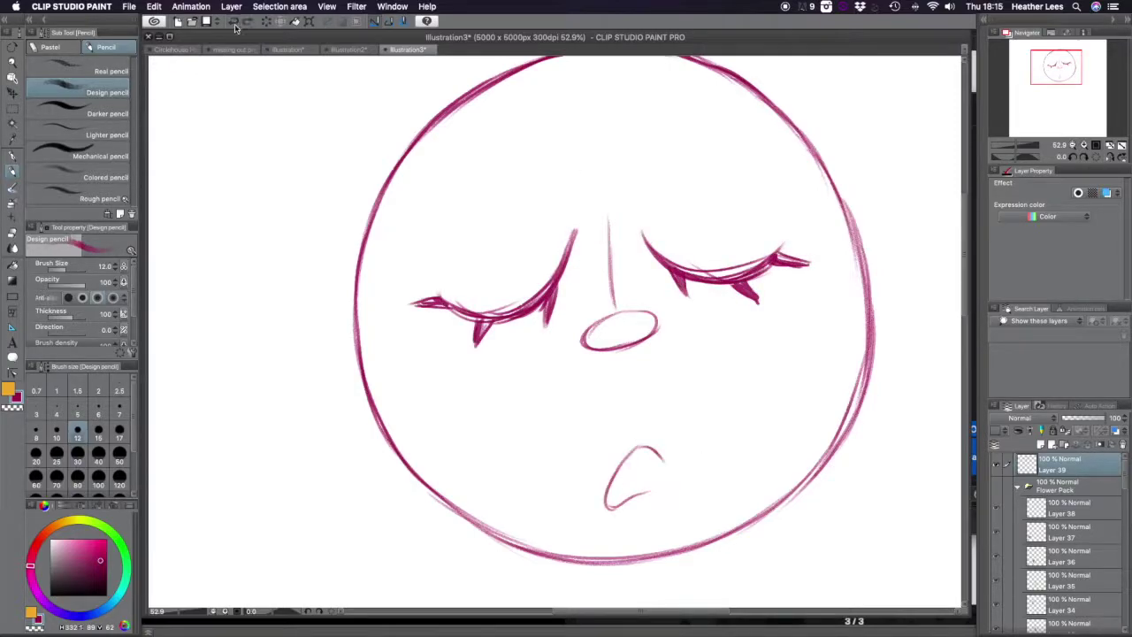
- Sketch a small oval mouth and teardrops streaming from both closed eyes down past the chin
drag(610, 488, 661, 478)
scroll(869, 359, down, 3)
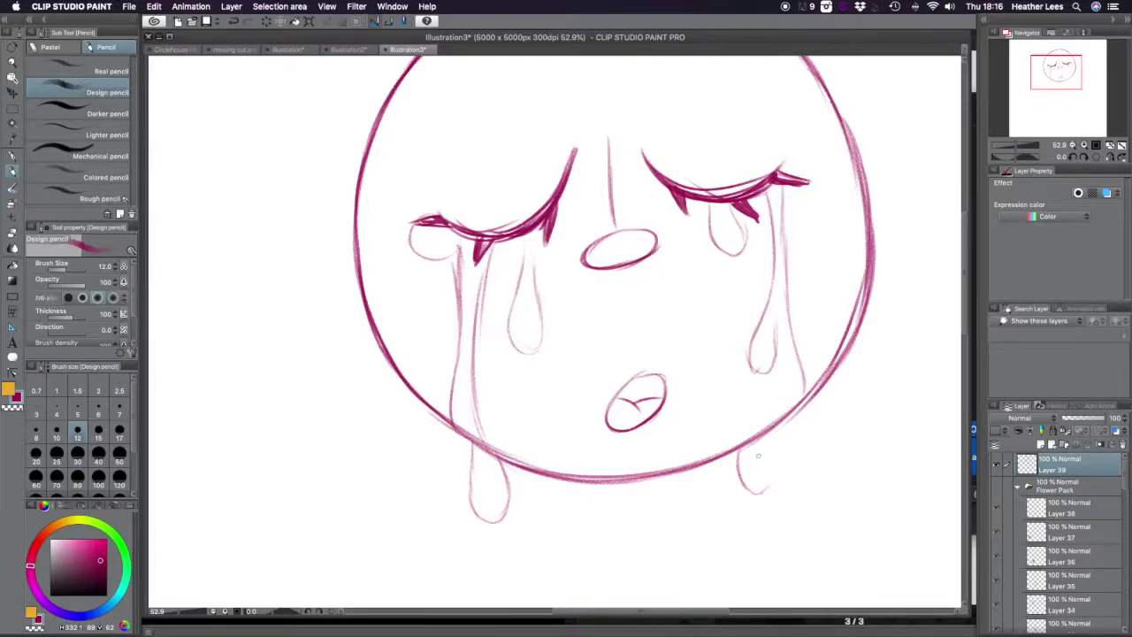
scroll(566, 336, down, 5)
- Sketch thick slanted eyebrows at the head's upper edge and redraw the mouth as a wavy grimace with separate teeth
scroll(566, 336, up, 8)
drag(444, 177, 529, 69)
key(ctrl+s)
scroll(566, 337, up, 3)
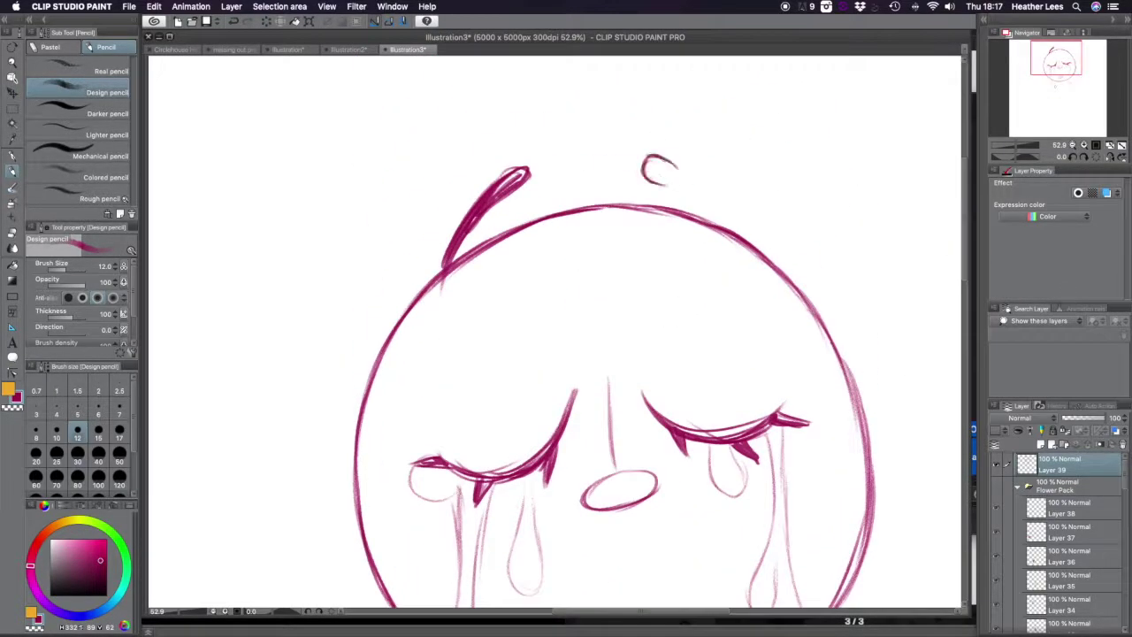
scroll(619, 354, down, 5)
drag(645, 349, 576, 406)
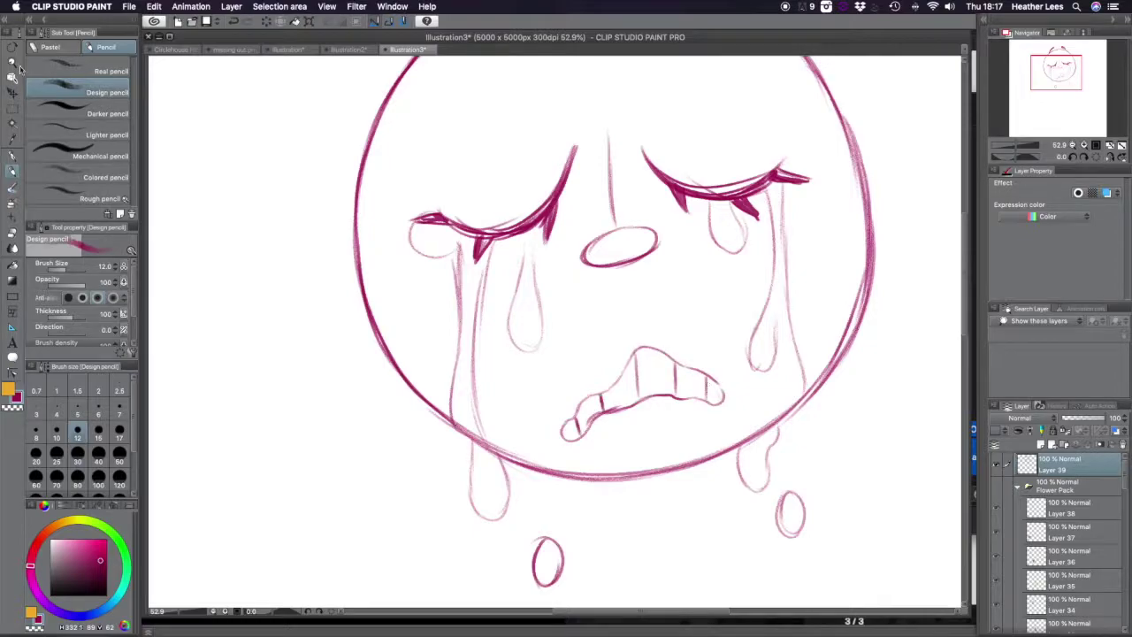
- Reposition the head sketch toward the canvas's horizontal centre, name its layer head and add a new layer
scroll(566, 336, down, 3)
key(ctrl+t)
key(Return)
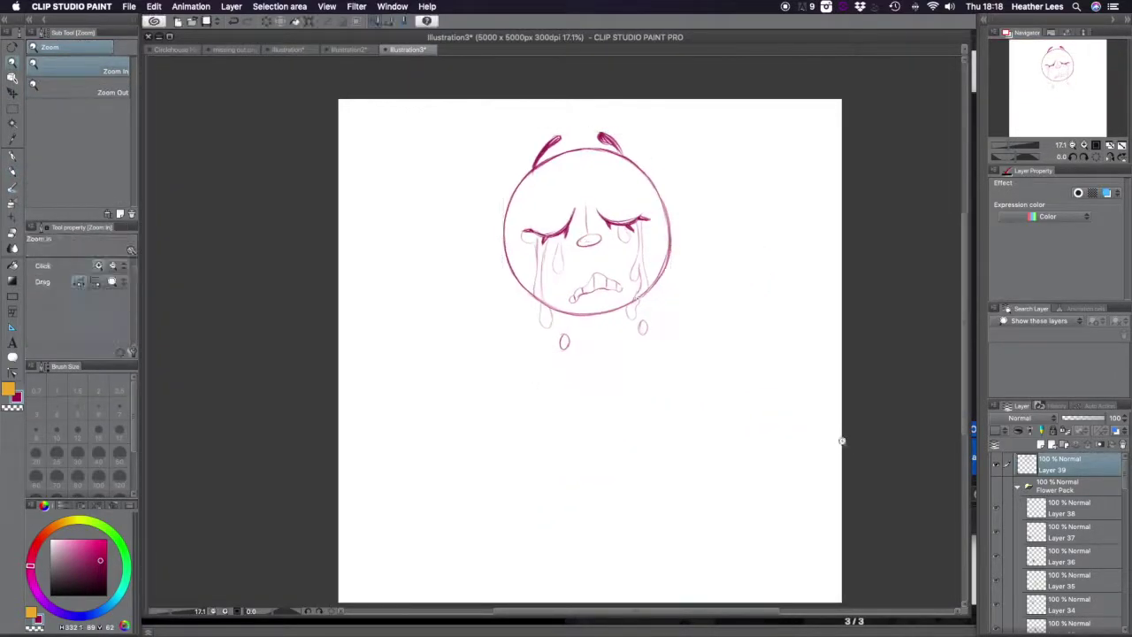
scroll(834, 425, up, 2)
key(p)
click(1040, 444)
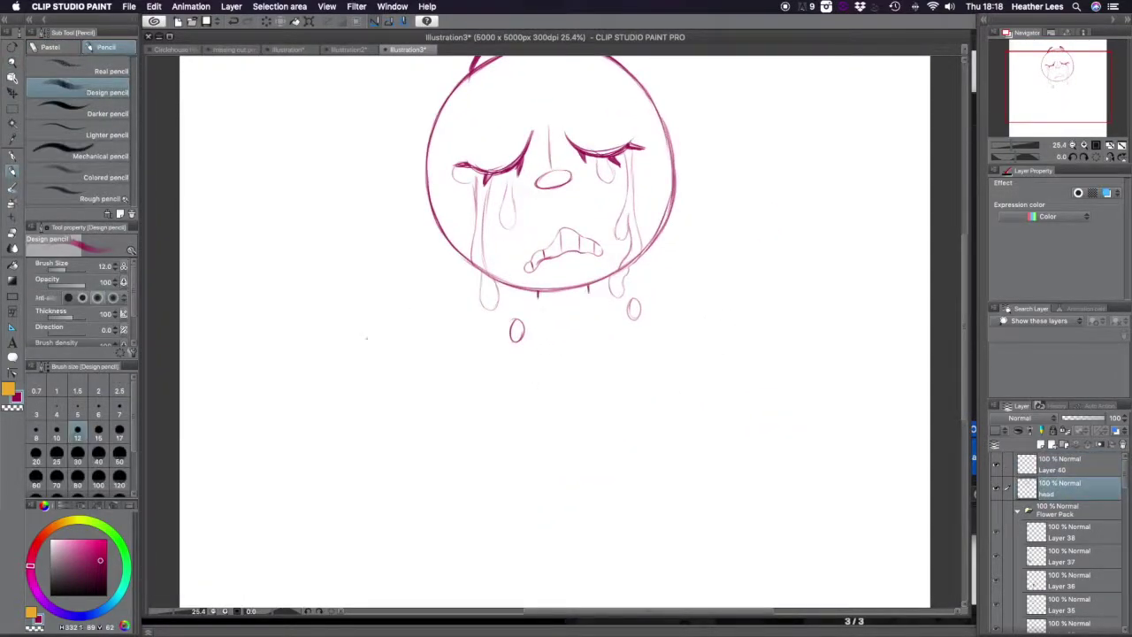
- Sketch a raised hand beside the chin, lasso it and paste a copy onto its own layer
key(m)
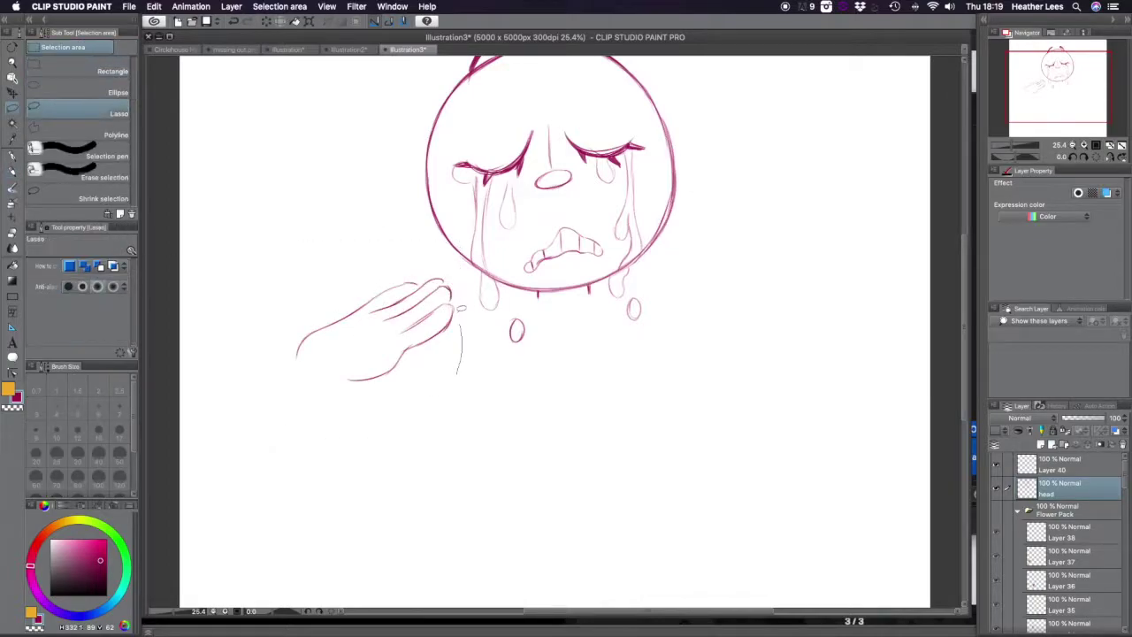
drag(458, 374, 460, 380)
key(ctrl+c)
key(ctrl+v)
key(ctrl+t)
drag(380, 336, 758, 354)
drag(871, 225, 784, 350)
key(Escape)
- Place a mirrored duplicate of the hand on the opposite side of the chin and scale both hands to 107%
click(154, 6)
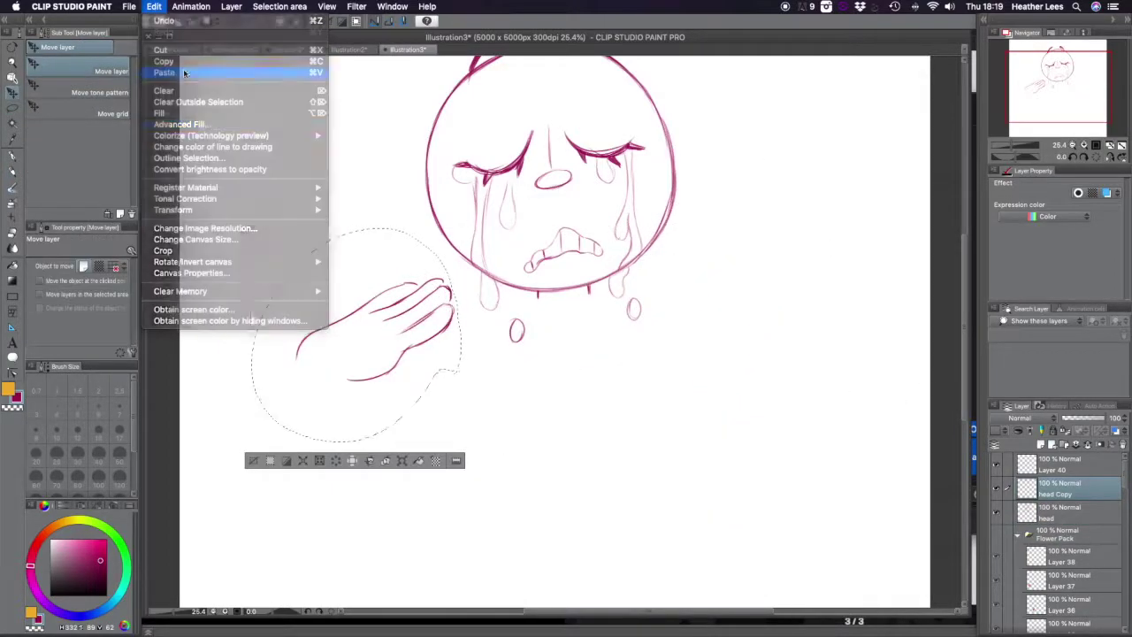
key(Return)
click(1062, 511)
drag(266, 442, 274, 460)
key(ctrl+c)
key(ctrl+v)
drag(398, 336, 404, 343)
key(ctrl+t)
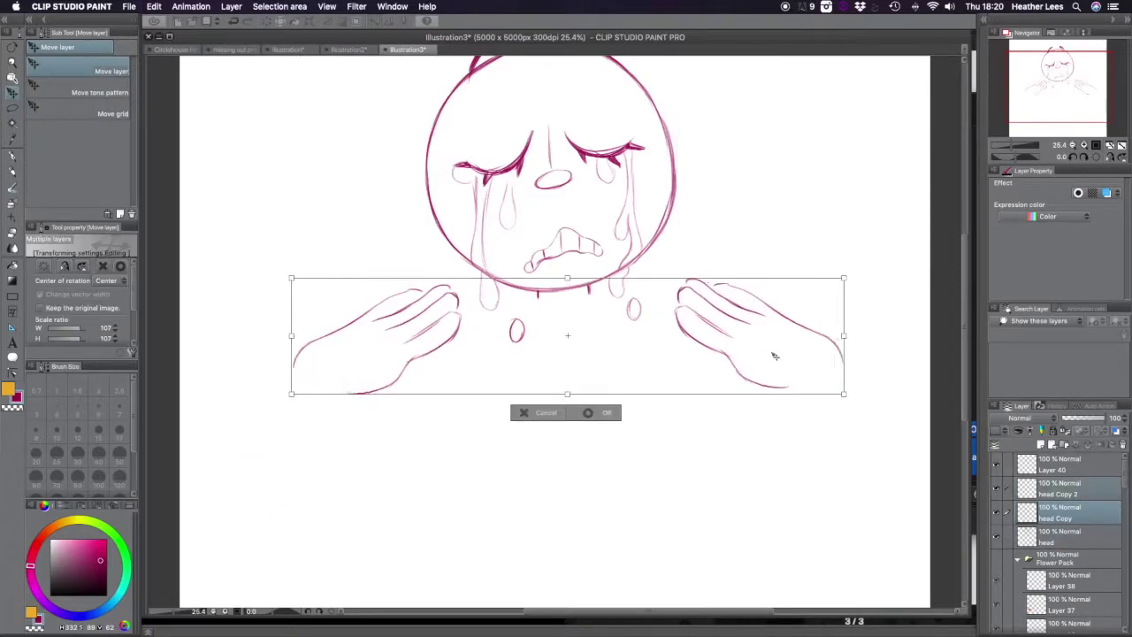
key(Return)
- Move both hands inward so that the fingertips sit just below the sides of the head
drag(292, 265, 283, 274)
key(ctrl+t)
key(Return)
drag(672, 257, 663, 265)
key(ctrl+t)
key(Return)
- Sketch the neckline, shoulders, bent arms and curved torso on a new layer with the Design pencil
key(p)
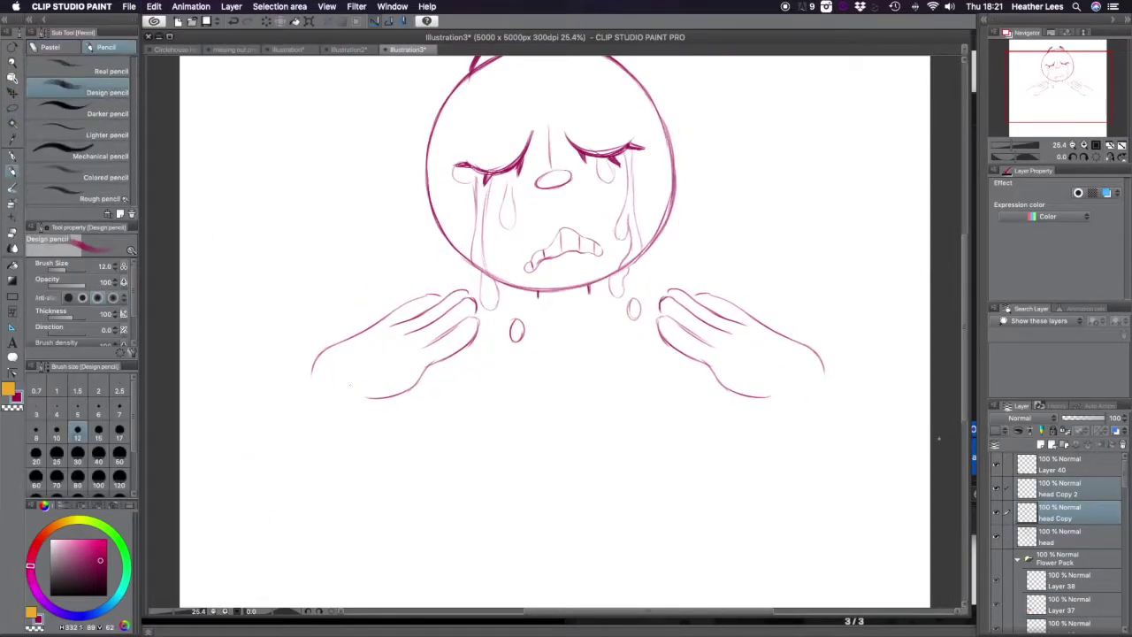
key(super+shift+n)
drag(522, 294, 458, 506)
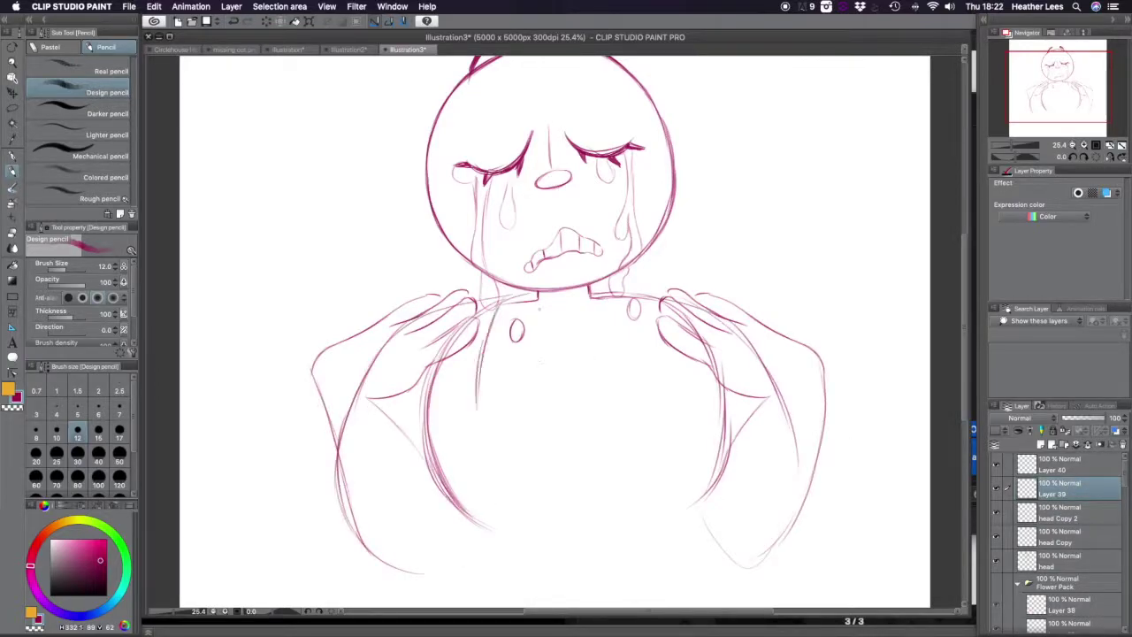
- Extend the canvas downward to 5000 x 5887 px
key(ctrl+minus)
key(ctrl+alt+c)
key(Return)
key(ctrl+minus)
click(559, 311)
- Sketch the buttoned shoulder straps and bodice, and add a wide flared skirt on a new layer
key(p)
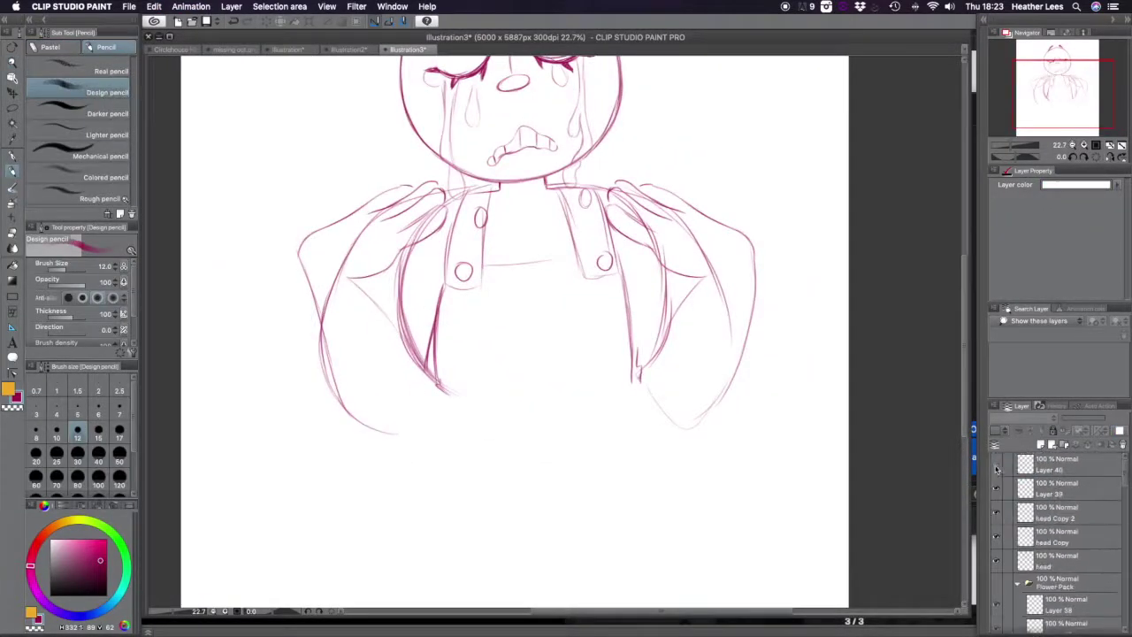
key(super+shift+n)
drag(380, 380, 190, 606)
scroll(566, 353, down, 5)
drag(371, 177, 265, 424)
key(ctrl+minus)
- Sketch curled fingers on both hands and rounded puffy sleeve outlines around the arms
scroll(566, 353, up, 5)
key(super+shift+n)
drag(637, 292, 699, 354)
key(ctrl+minus)
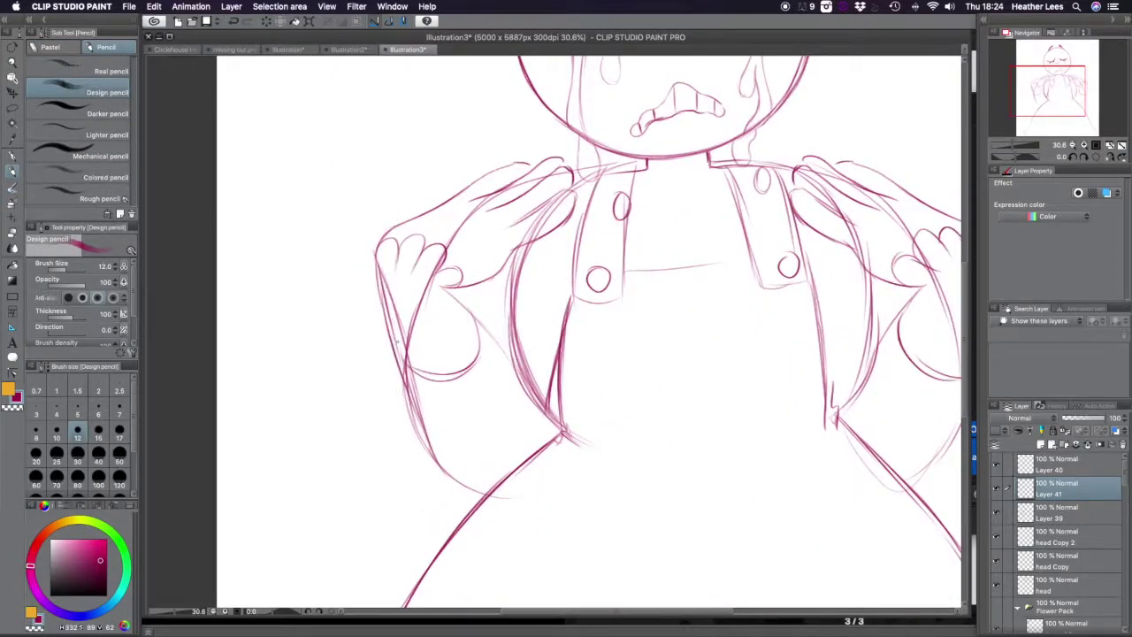
drag(796, 336, 822, 380)
- Extend the canvas upward to 5000 x 6834 px
key(ctrl+minus)
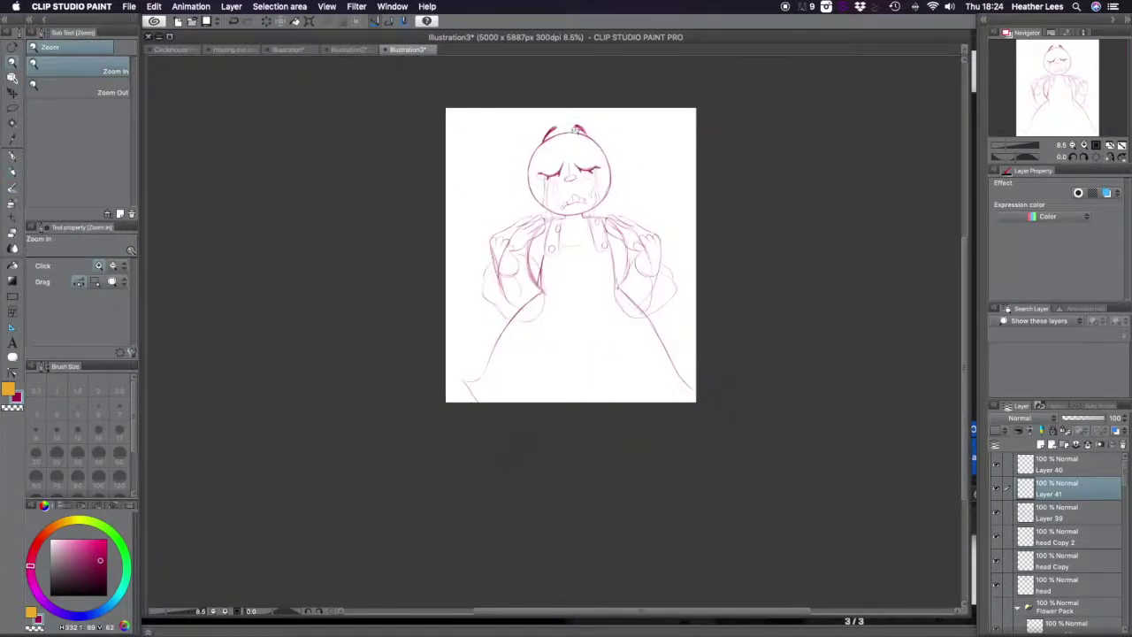
click(154, 6)
click(189, 240)
drag(567, 175, 567, 63)
click(1068, 285)
- Sketch curly hair with pointed flicks, parted bangs and an upward tuft around the head on a new layer
key(p)
scroll(566, 353, up, 3)
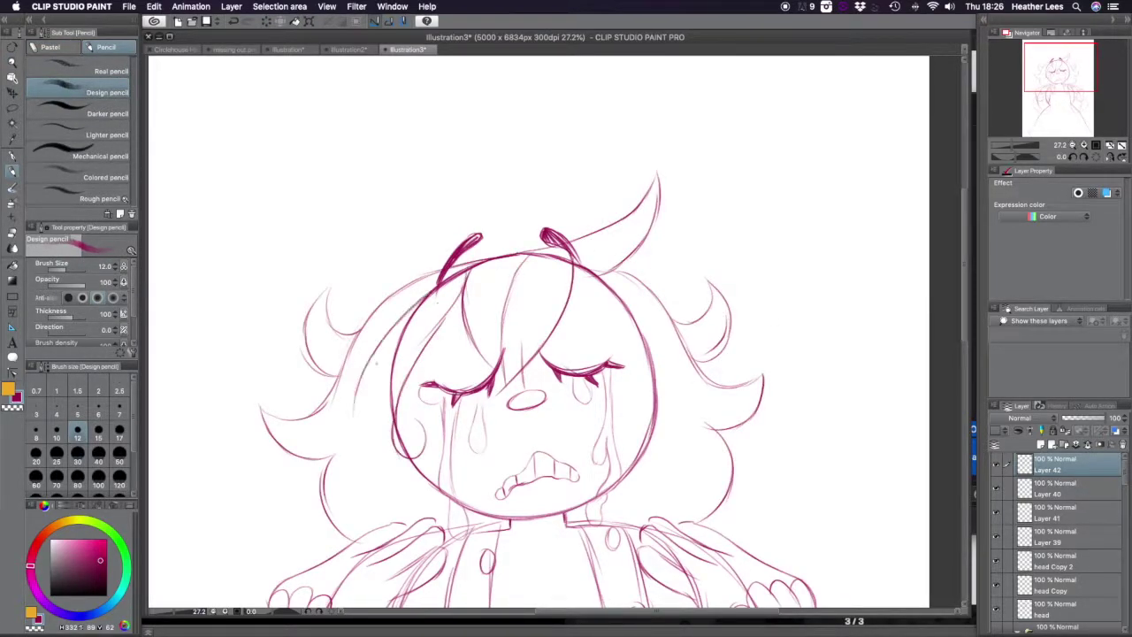
key(super+s)
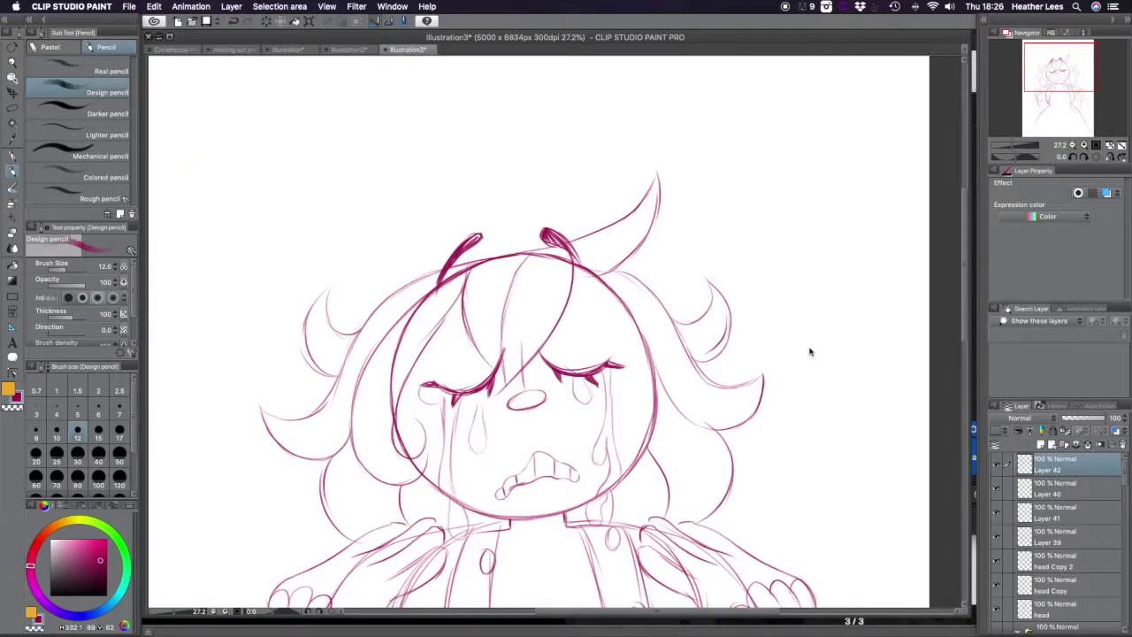
- Open Flora ref.png from the Smile For Me folder inside Non Undertale and compare it with the sketch
key(super+o)
click(367, 335)
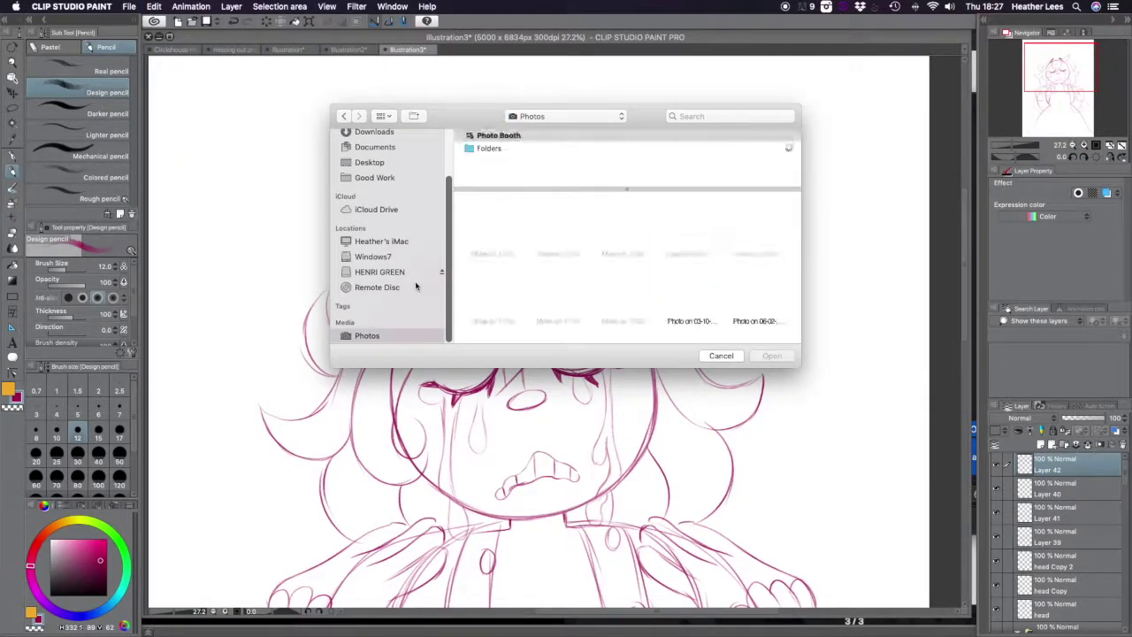
click(397, 272)
double_click(748, 177)
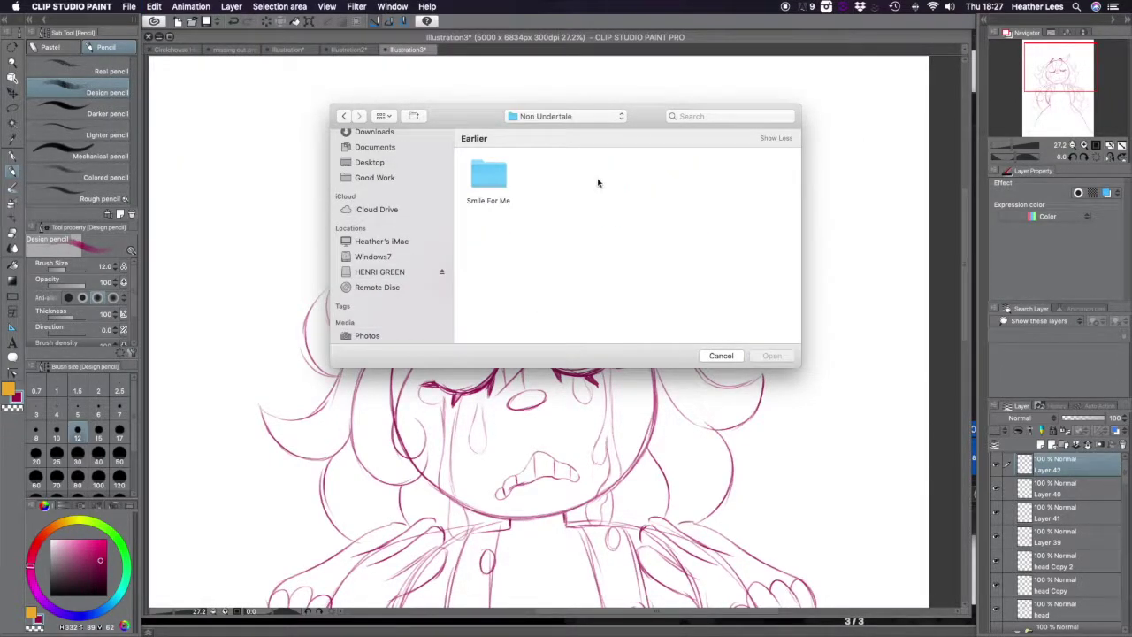
double_click(488, 177)
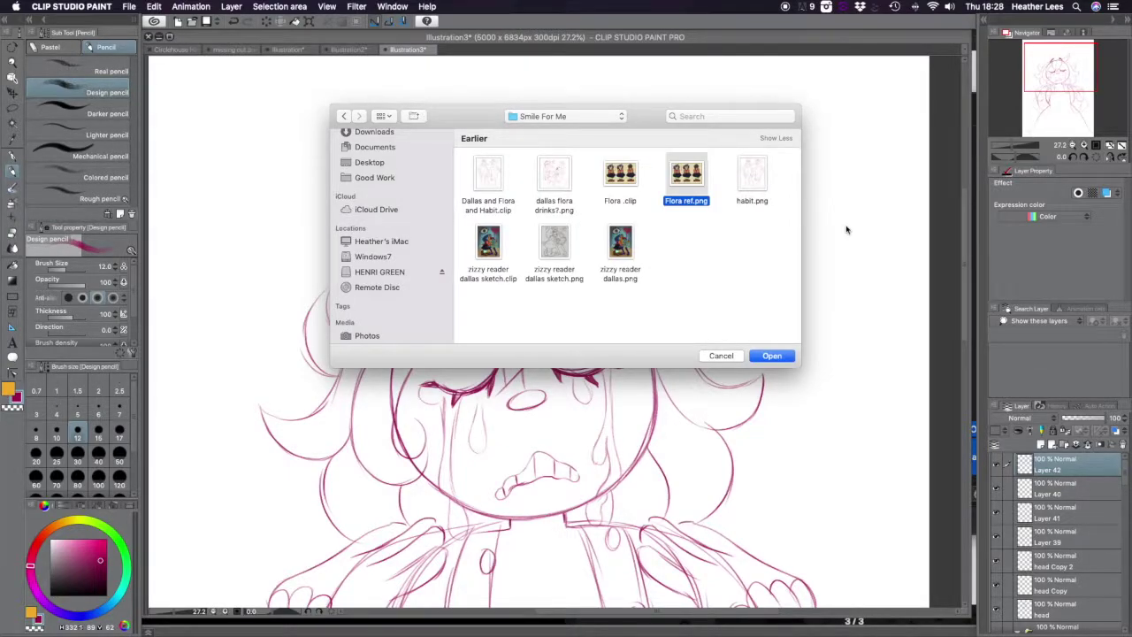
key(Return)
scroll(419, 140, down, 1)
click(407, 49)
click(466, 50)
click(407, 50)
click(466, 50)
click(407, 50)
- Sketch large flat-topped glasses over the closed eyes, joined by a thick arched bridge above the nose
scroll(525, 390, up, 5)
drag(507, 375, 535, 367)
drag(566, 221, 872, 168)
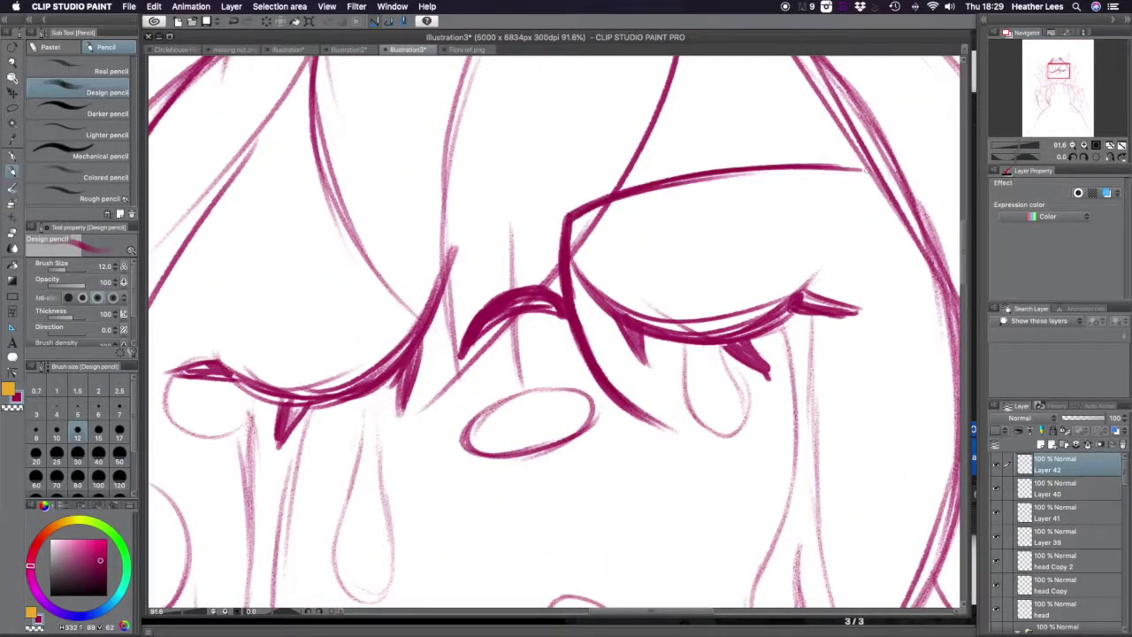
drag(656, 186, 875, 168)
scroll(557, 331, down, 5)
scroll(557, 332, up, 4)
mouse_move(451, 234)
mouse_down()
mouse_move(708, 191)
mouse_move(574, 402)
mouse_up()
drag(500, 402, 721, 274)
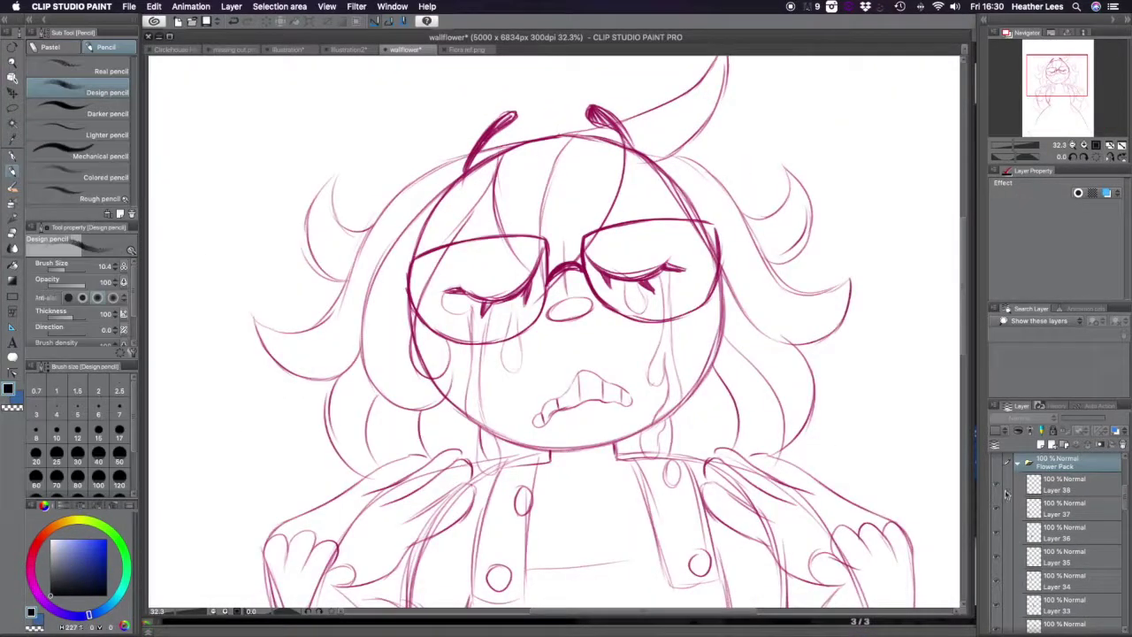
- Put the new line-art layer in a folder named lines and set the Design pencil size to 14
click(1017, 462)
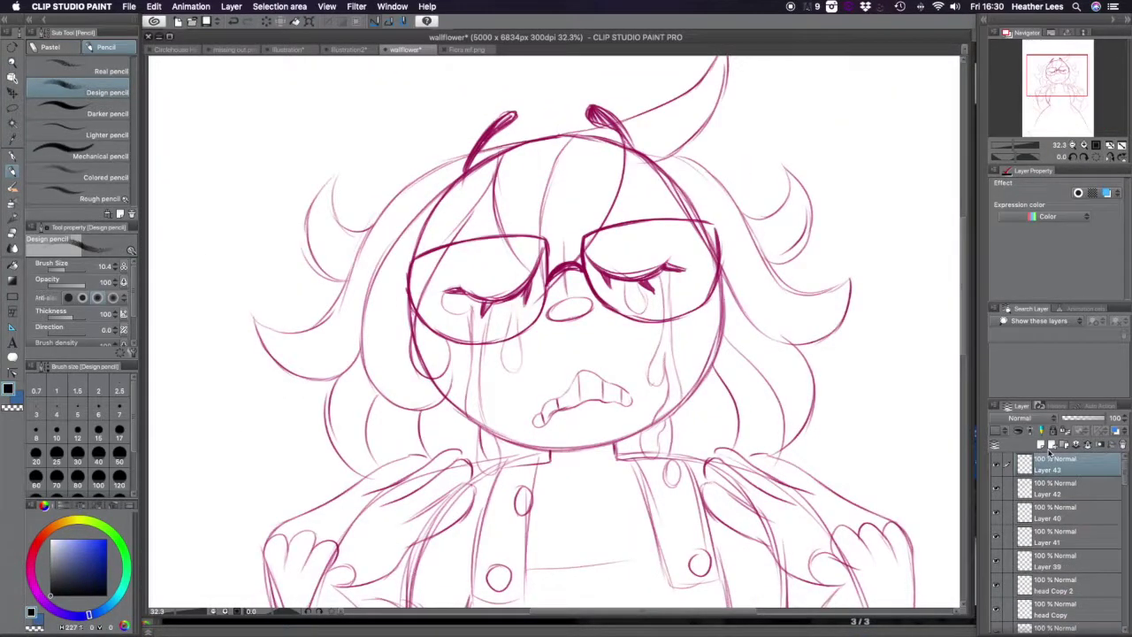
click(1062, 483)
scroll(488, 240, up, 4)
key(bracketright)
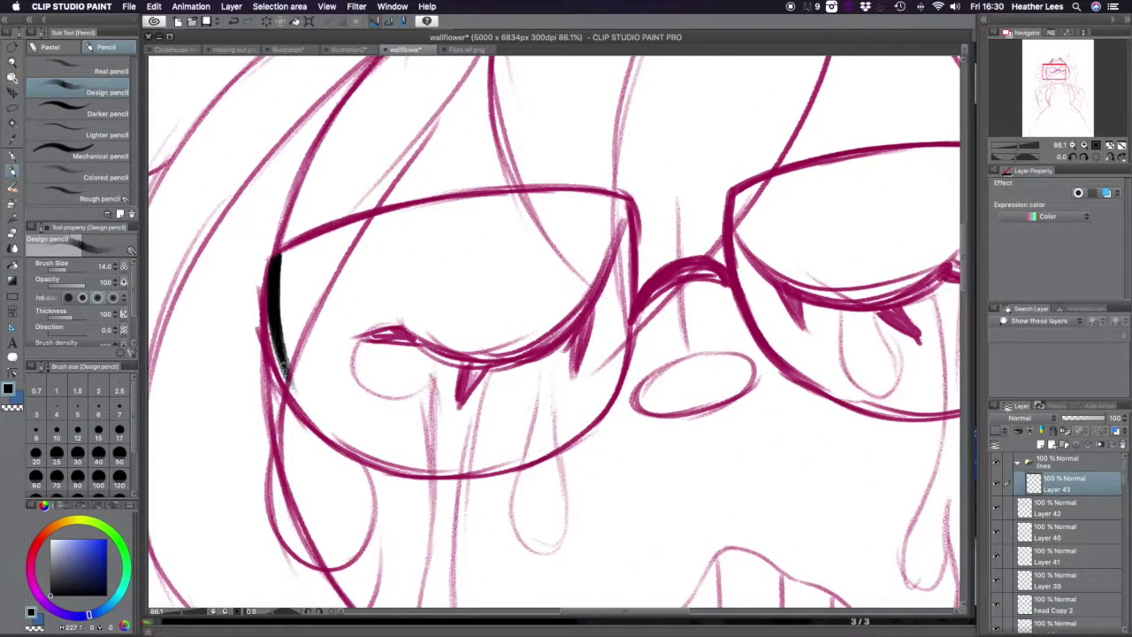
- Group the sketch layers in a folder named sketch at 26% opacity and ink the left lens frame in black
drag(1062, 483, 1030, 464)
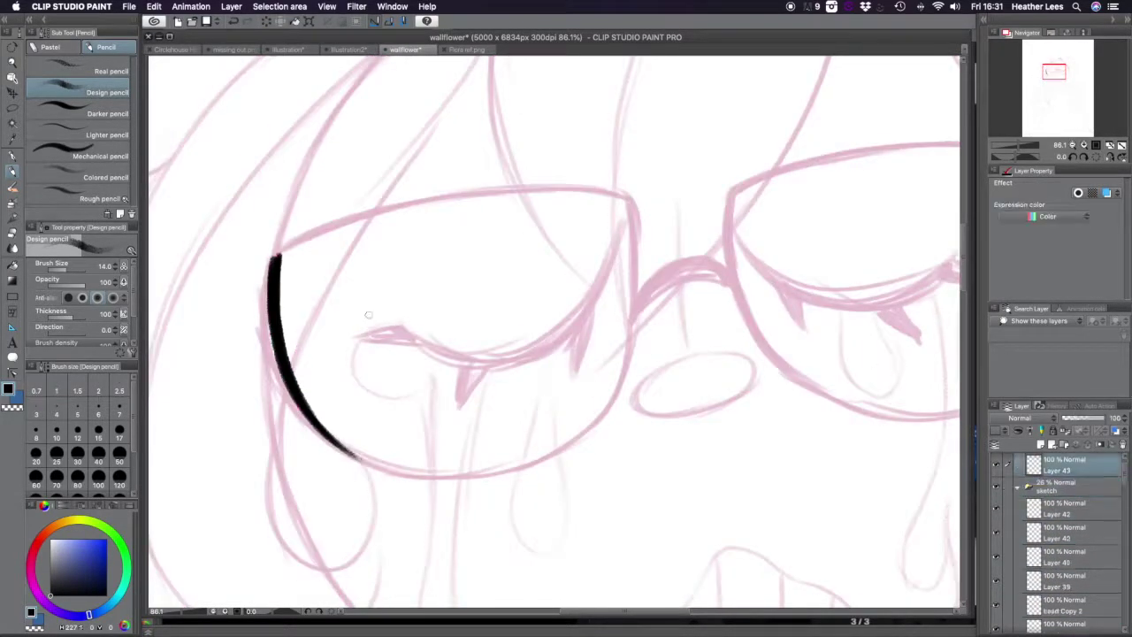
mouse_move(487, 205)
mouse_down()
mouse_move(420, 277)
mouse_move(461, 230)
mouse_move(354, 443)
mouse_move(376, 385)
mouse_move(340, 510)
mouse_move(368, 461)
mouse_move(376, 544)
mouse_up()
mouse_move(724, 209)
mouse_down()
mouse_move(669, 203)
mouse_move(487, 327)
mouse_move(460, 438)
mouse_move(473, 451)
mouse_up()
- Ink the right lens frame in black, clean up its edges and outline the arched bridge between the lenses
mouse_move(718, 158)
mouse_down()
mouse_move(634, 133)
mouse_move(378, 403)
mouse_up()
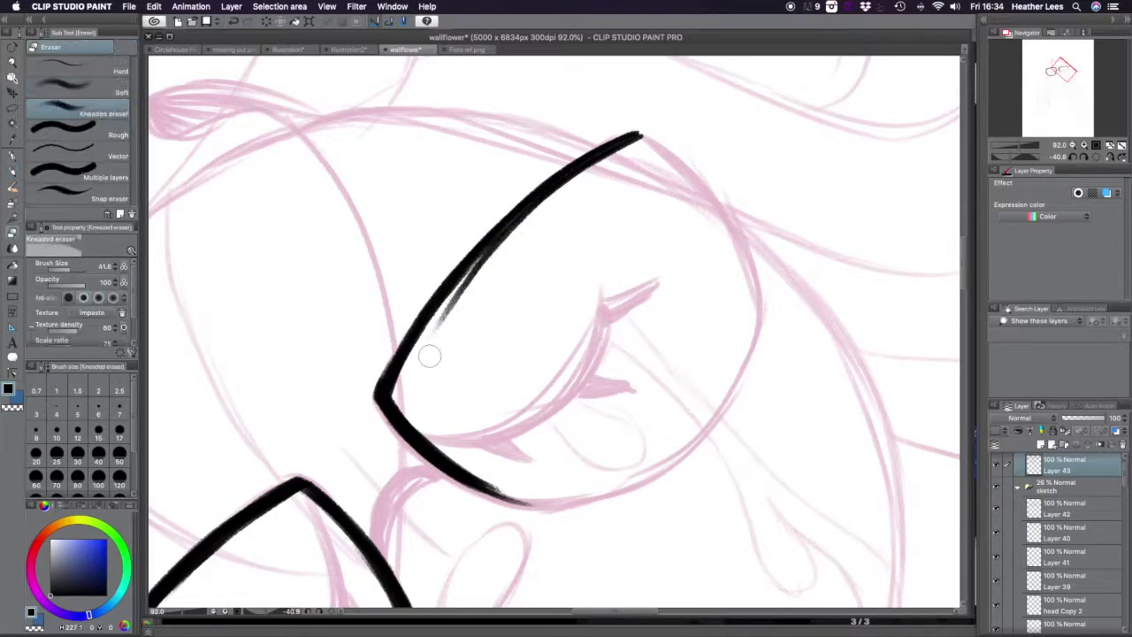
drag(425, 354, 416, 292)
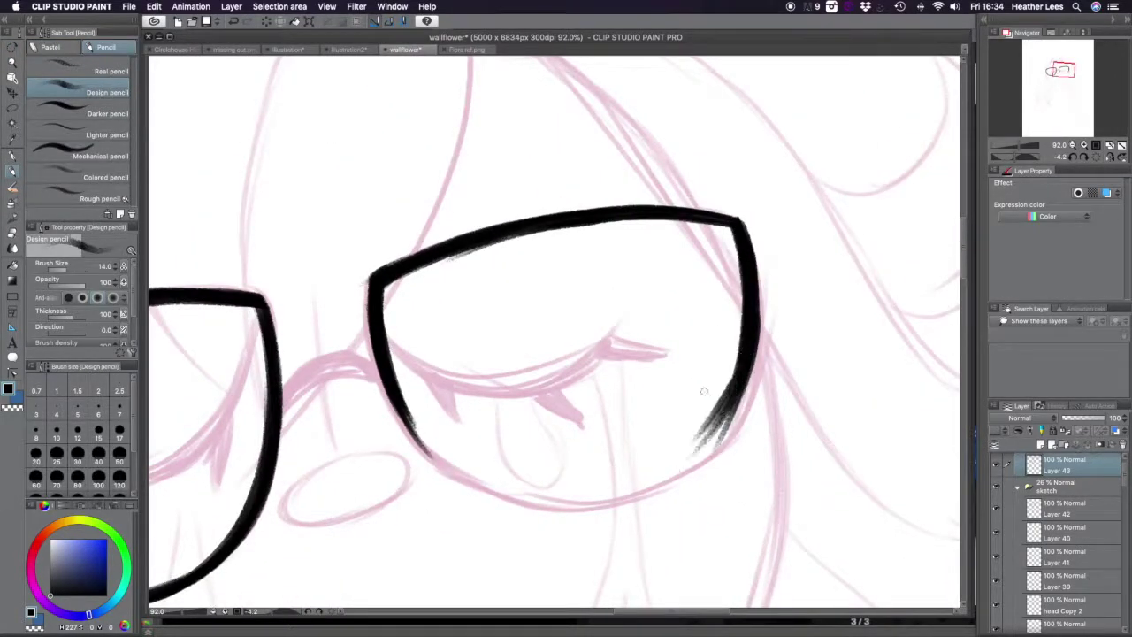
click(996, 468)
click(997, 469)
drag(420, 230, 416, 460)
drag(389, 243, 371, 327)
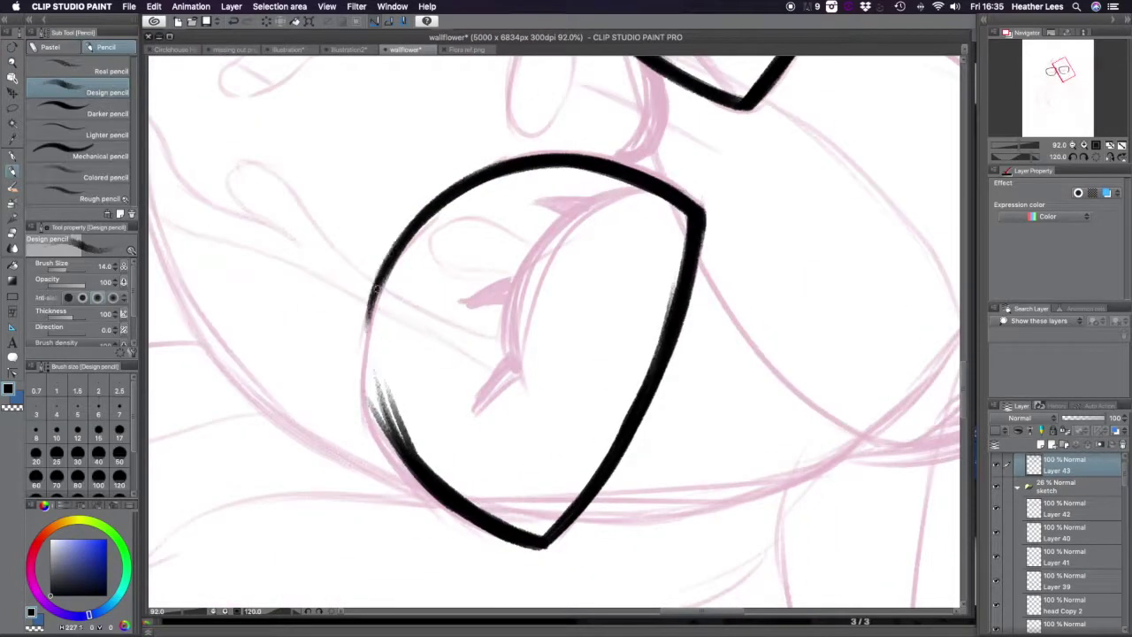
mouse_move(380, 460)
mouse_down()
mouse_move(417, 222)
mouse_move(495, 292)
mouse_move(531, 301)
mouse_up()
drag(612, 270, 707, 231)
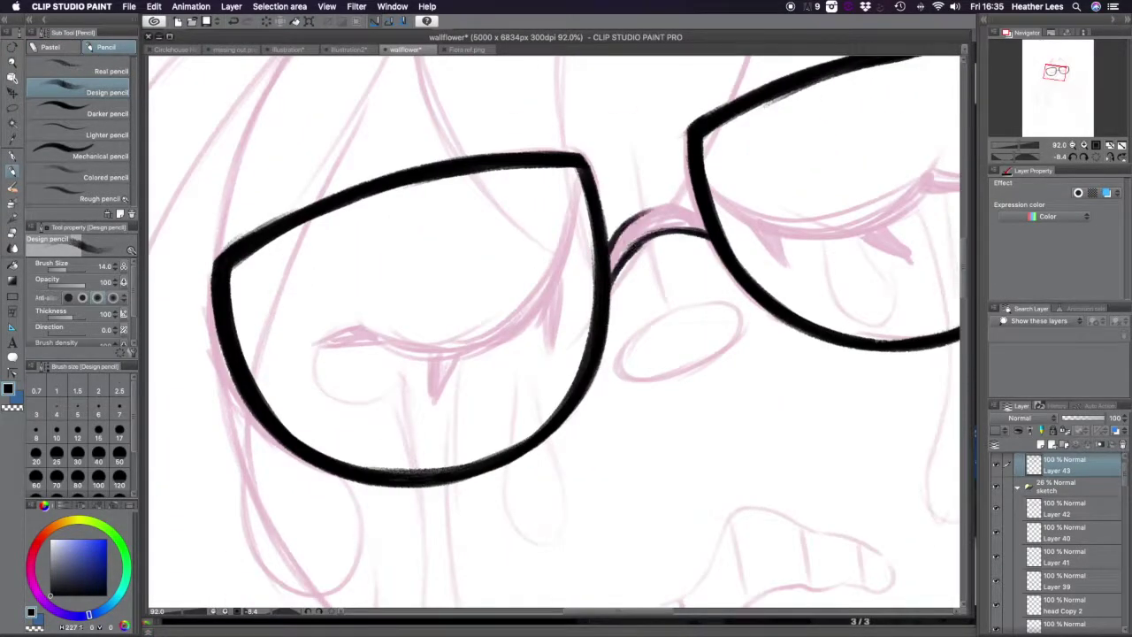
- Rename the frame layer glasses and add a layer named eyes and tears below it
double_click(1057, 471)
text(eyes)
- Ink the left closed eye in black with a thick lid line and spiky lashes
drag(357, 326, 446, 354)
mouse_move(574, 200)
mouse_down()
mouse_move(462, 341)
mouse_move(531, 301)
mouse_up()
key(super+plus)
drag(558, 252, 544, 314)
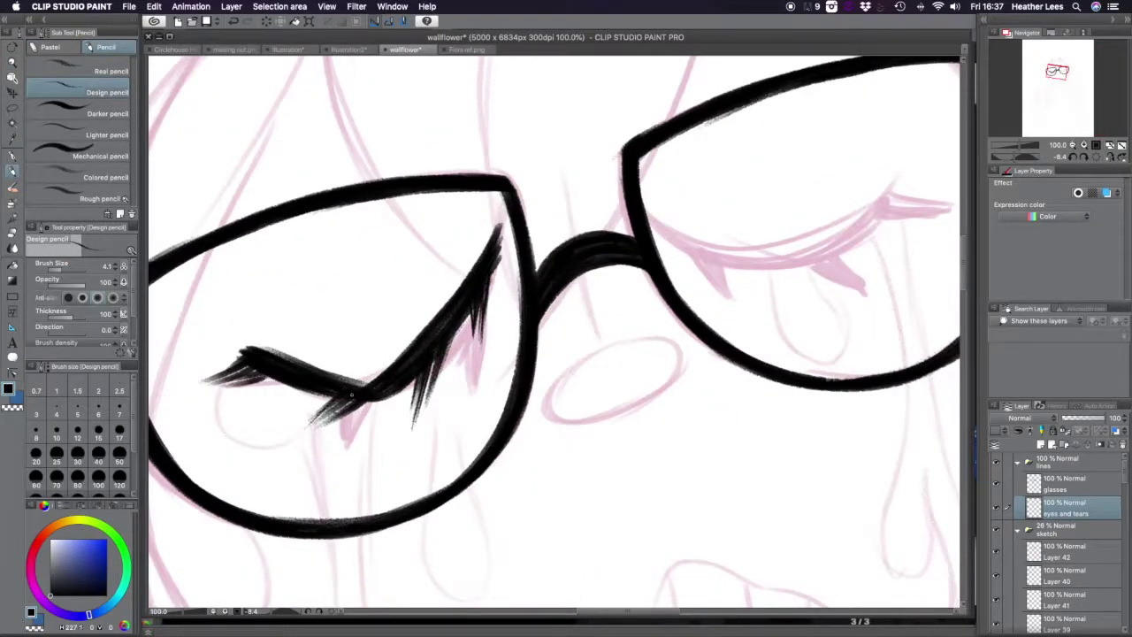
- Lasso and duplicate the inked eye, flip the copy horizontally and rotate it into place inside the right lens
scroll(351, 394, down, 5)
key(m)
drag(285, 329, 281, 340)
key(Delete)
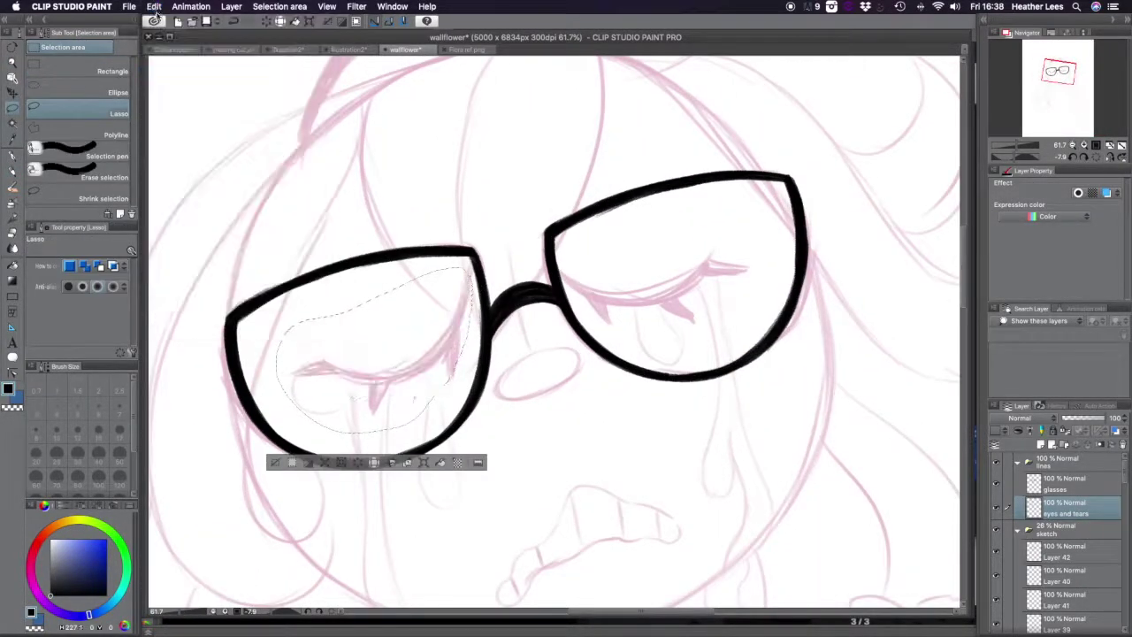
key(ctrl+v)
key(ctrl+v)
key(ctrl+t)
drag(372, 380, 721, 252)
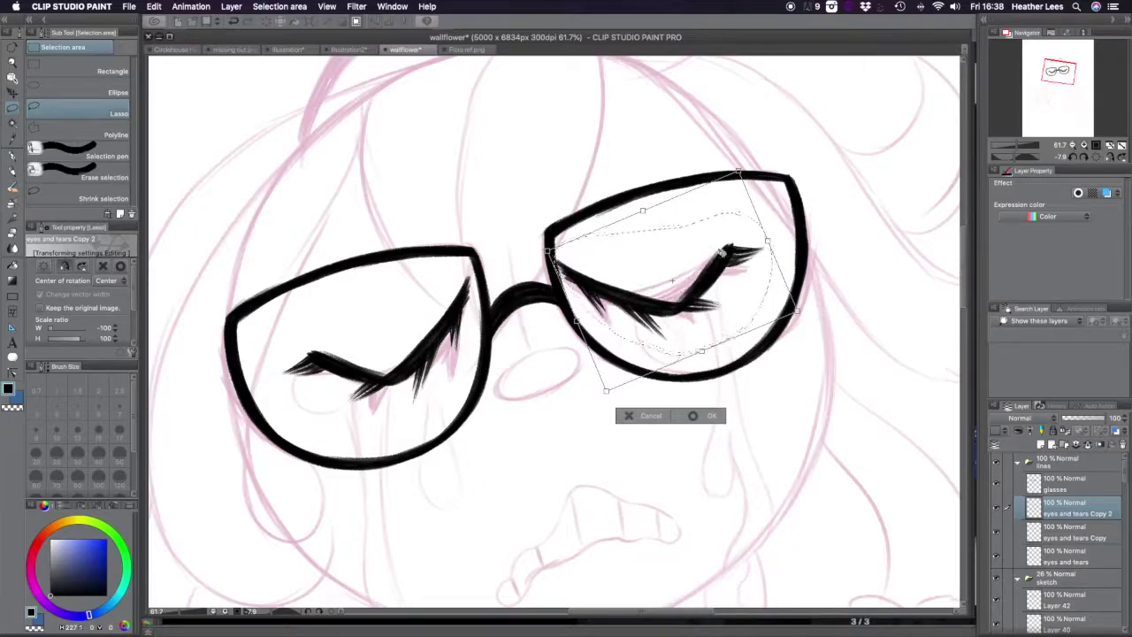
click(712, 415)
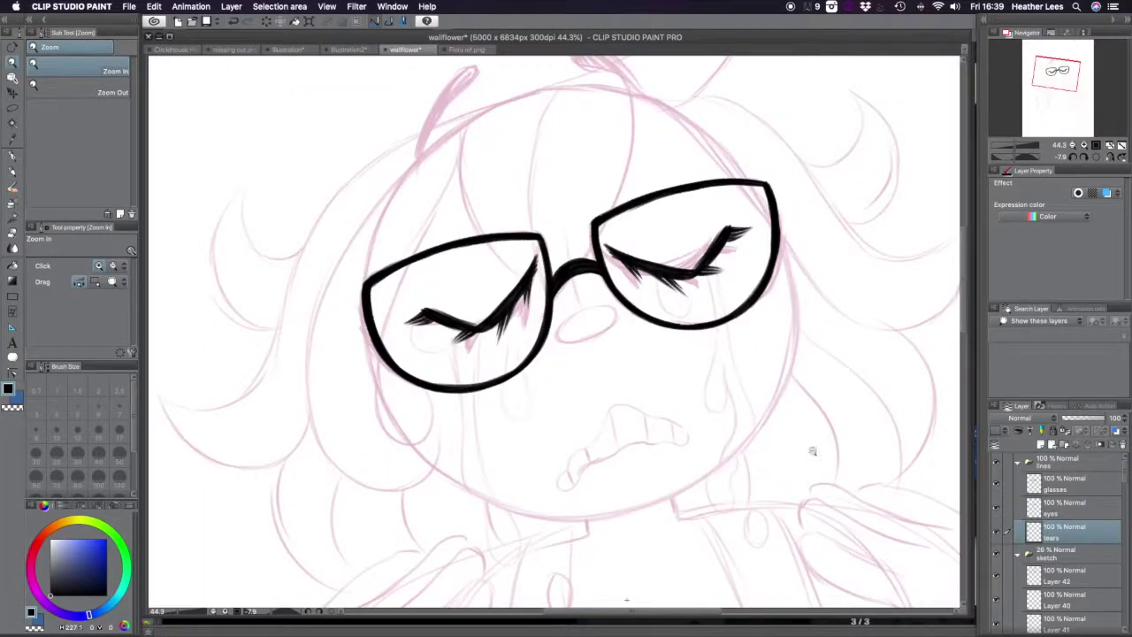
- Rename the eyes layer eyes and mouth, and ink the wavy mouth outline and tooth divisions on it
drag(620, 477, 660, 491)
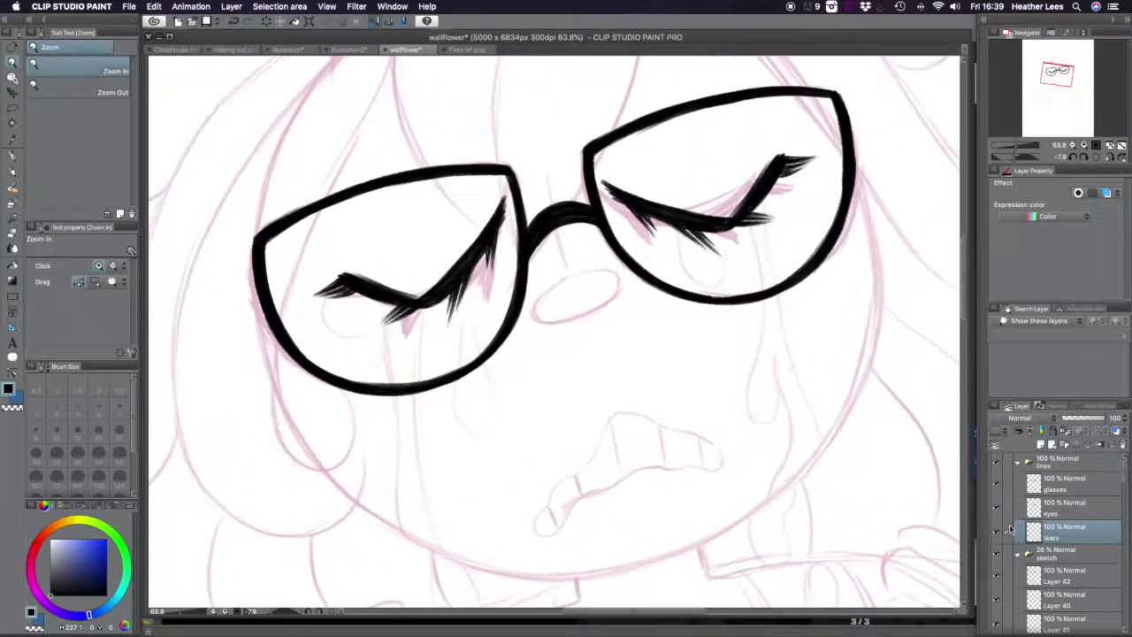
click(1062, 508)
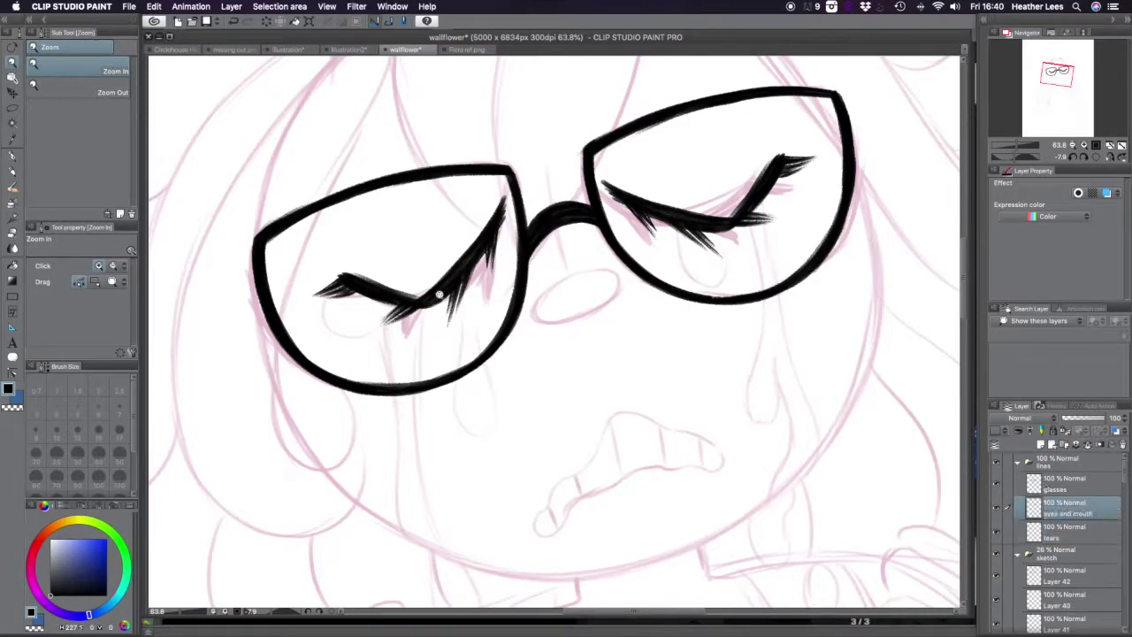
scroll(635, 522, up, 5)
key(p)
mouse_move(387, 541)
mouse_down()
mouse_move(785, 359)
mouse_move(583, 232)
mouse_move(681, 354)
mouse_move(741, 180)
mouse_move(672, 292)
mouse_up()
drag(599, 304, 598, 417)
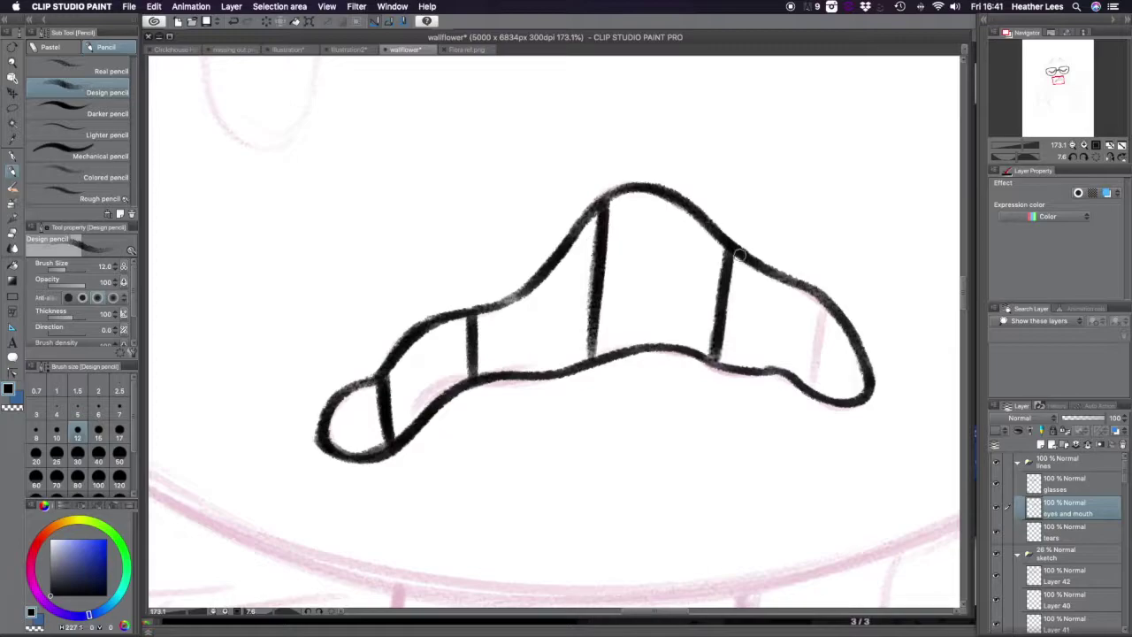
- On the tears layer, ink the teardrops and streams flowing from the left eye with a size 7 pencil and lightly hatch them
click(1061, 532)
drag(495, 177, 708, 292)
click(76, 272)
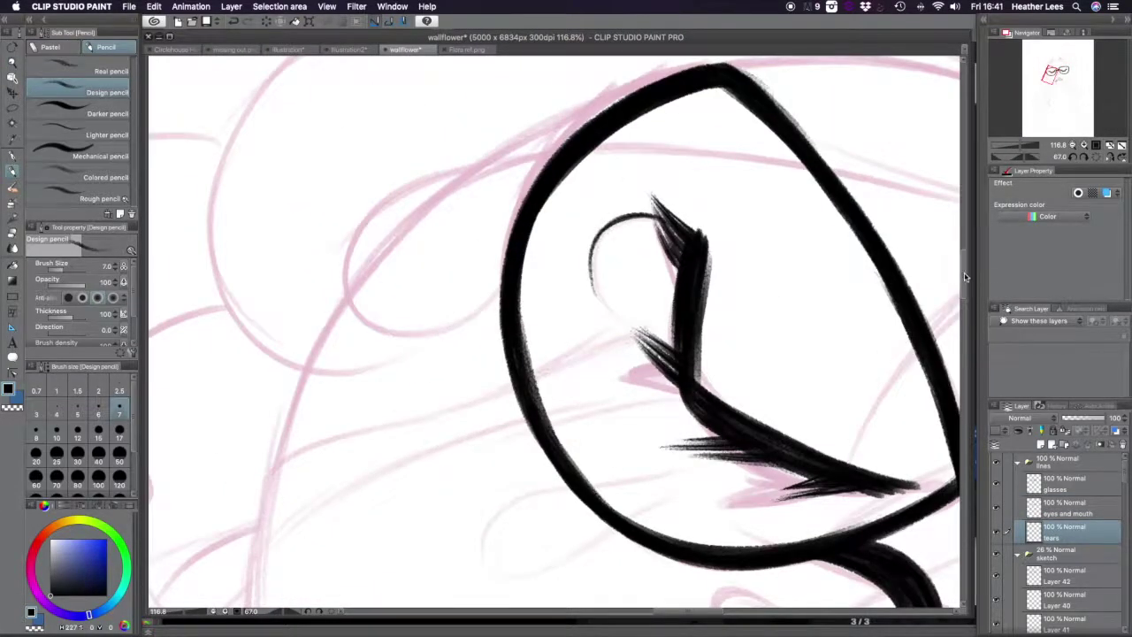
drag(602, 228, 584, 431)
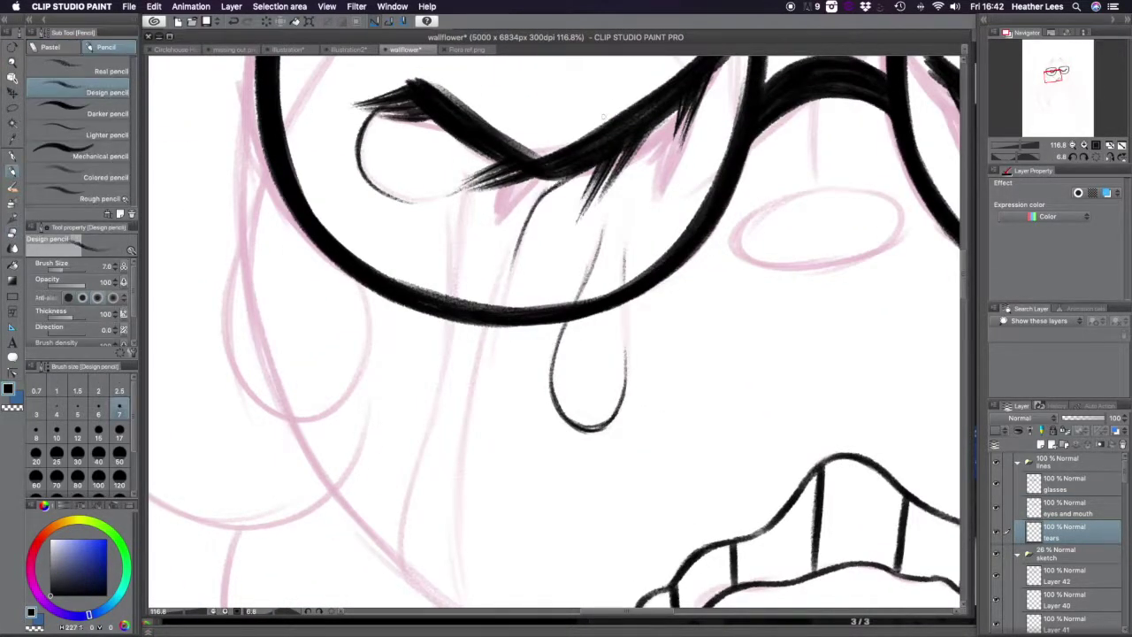
scroll(426, 240, down, 5)
drag(459, 323, 470, 444)
scroll(459, 311, down, 4)
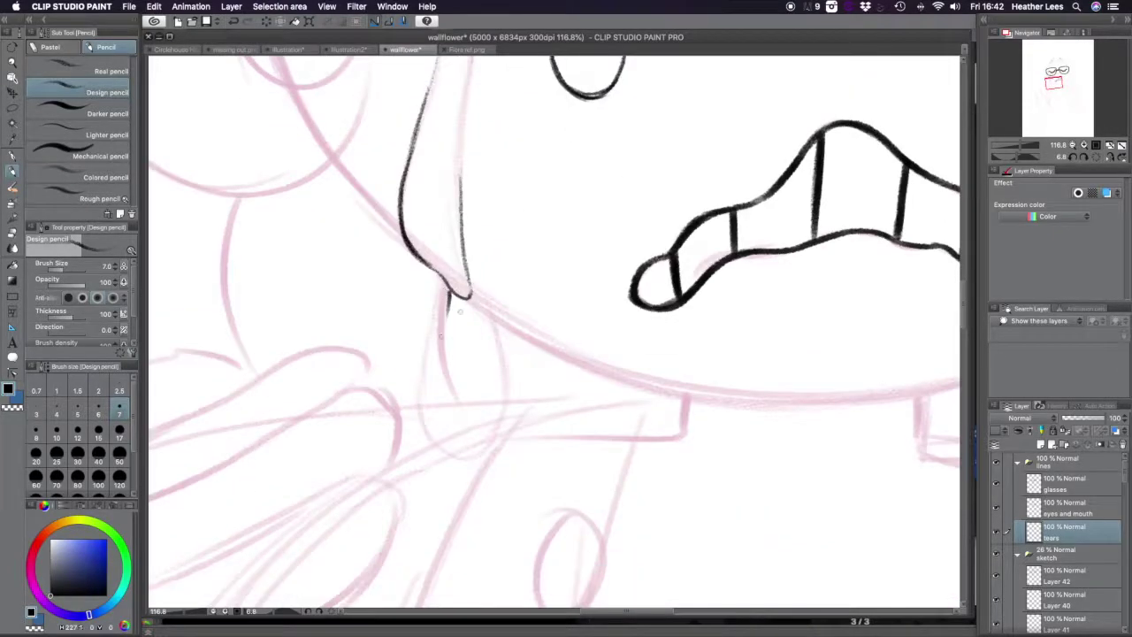
scroll(491, 420, down, 3)
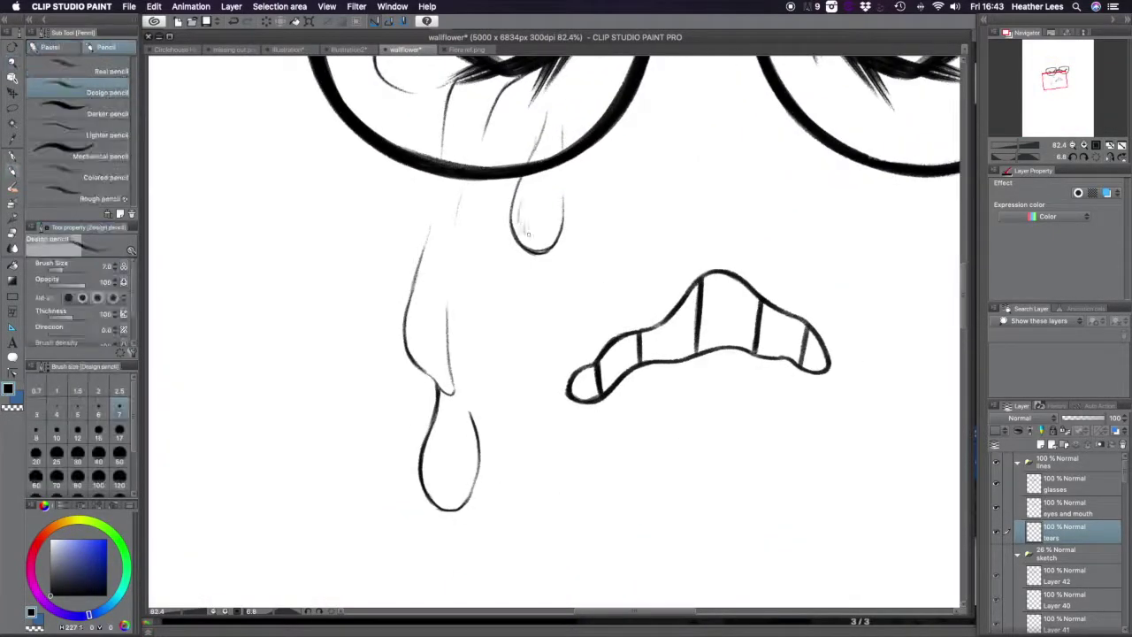
scroll(449, 470, up, 3)
scroll(938, 475, down, 5)
scroll(687, 182, up, 6)
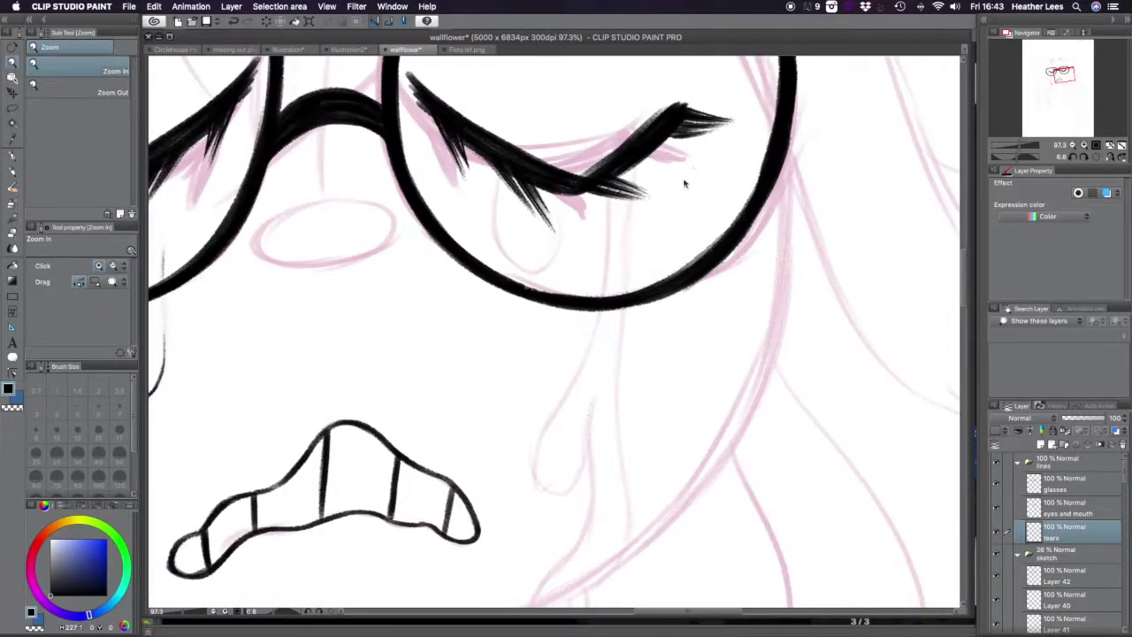
- Ink the teardrops and stream running from the right eye past the jaw, and hatch light shading inside them
key(p)
drag(499, 174, 497, 227)
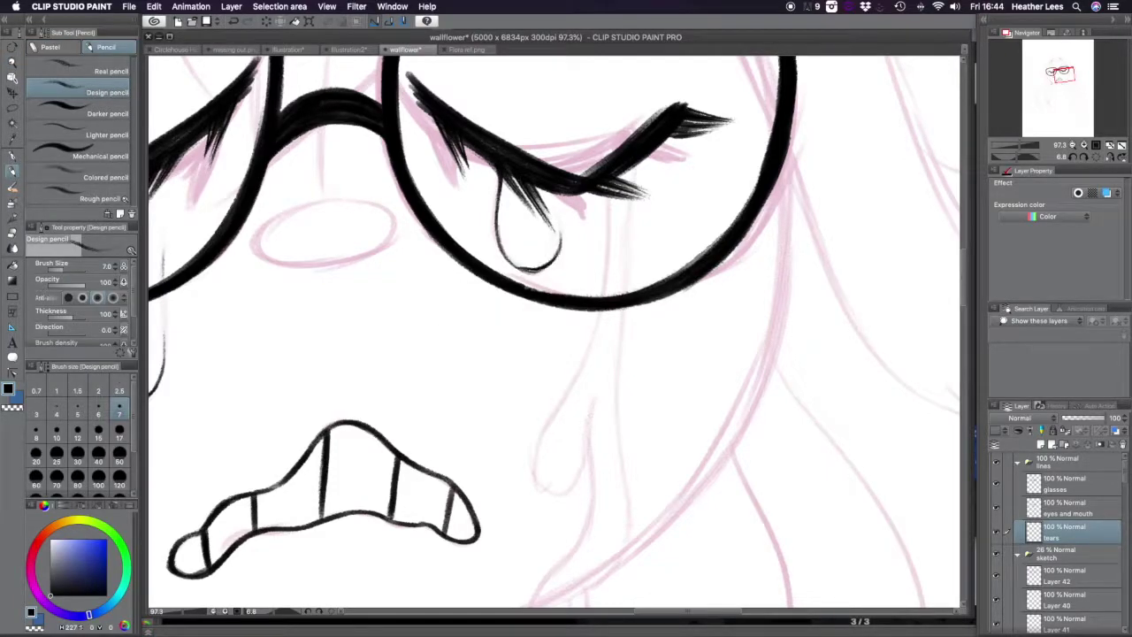
scroll(554, 331, down, 3)
mouse_move(595, 206)
mouse_down()
mouse_move(584, 328)
mouse_move(559, 318)
mouse_up()
scroll(554, 331, up, 2)
scroll(629, 179, down, 3)
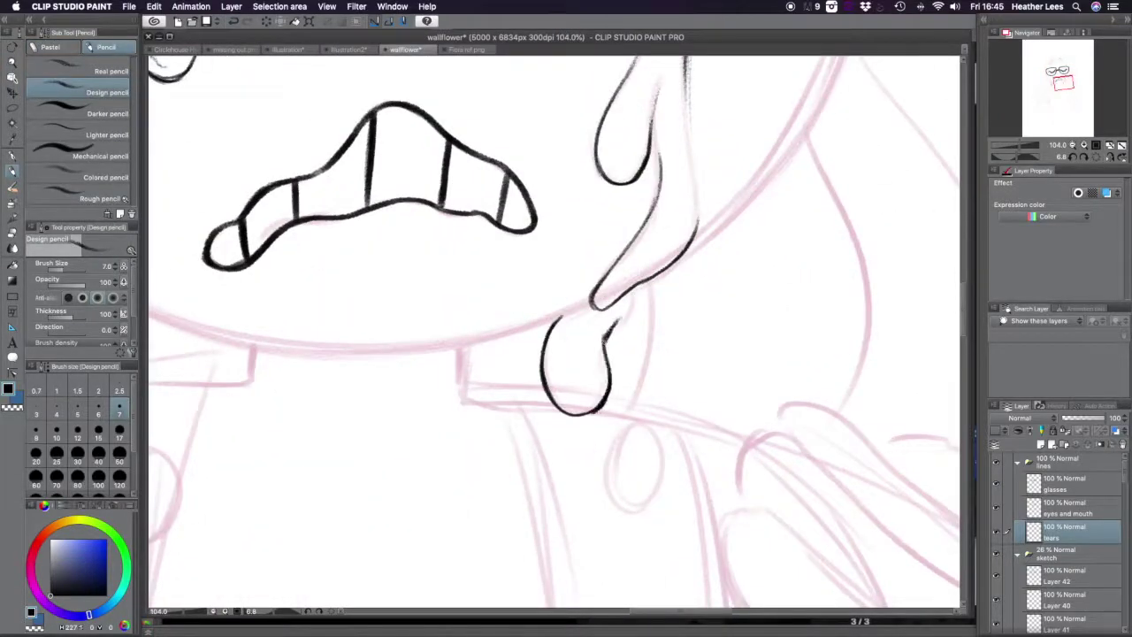
scroll(553, 332, up, 6)
key(r)
mouse_move(553, 332)
mouse_down()
mouse_move(495, 292)
mouse_move(554, 332)
mouse_up()
scroll(554, 332, up, 2)
- Add a new layer below tears and name it everything else
click(1072, 443)
double_click(1061, 560)
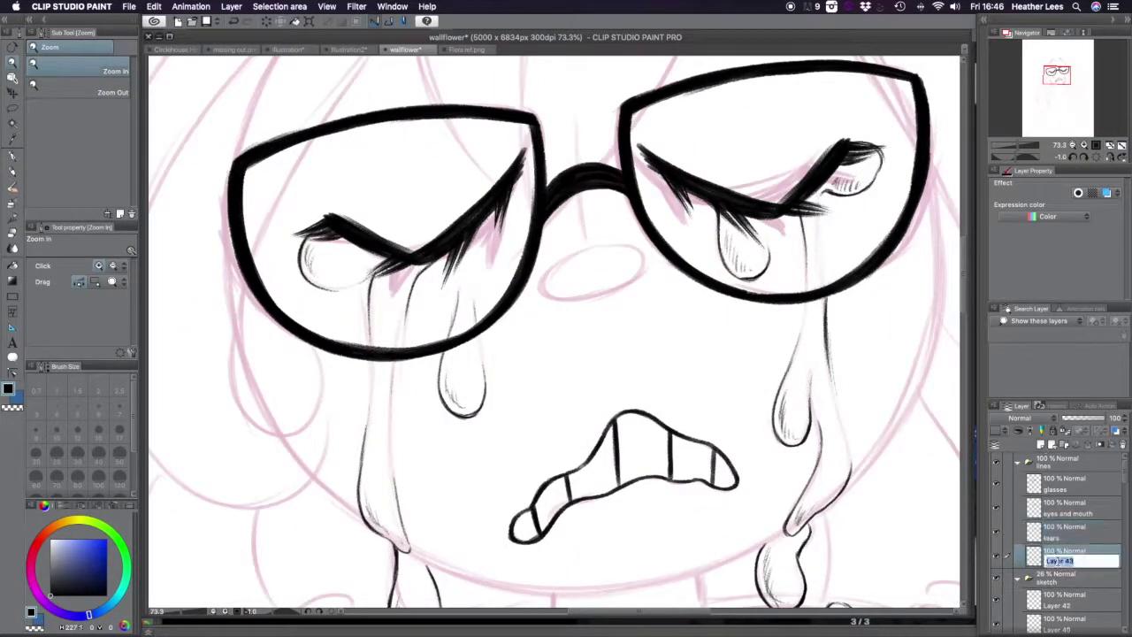
- Ink the oval nose and the short line above it on the everything else layer with a size 12 pencil
key(p)
scroll(605, 252, up, 3)
scroll(567, 311, up, 3)
drag(512, 474, 619, 336)
scroll(620, 336, down, 5)
scroll(860, 275, up, 5)
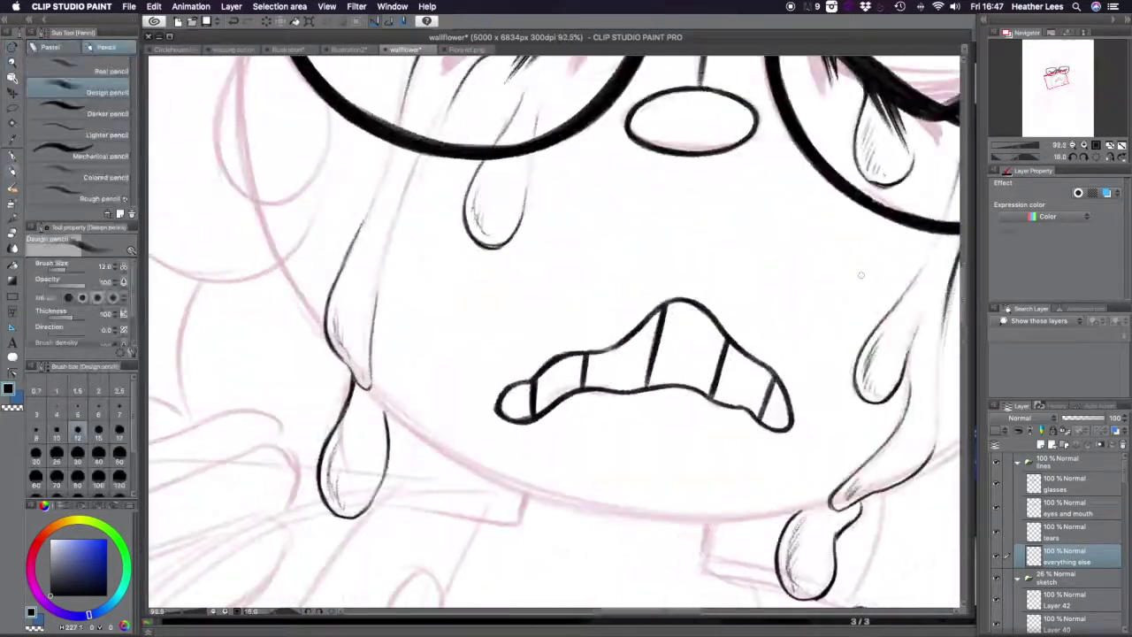
- Ink the round face outline from the left cheek along the chin to the right cheek, working around the tears
drag(861, 275, 860, 419)
drag(239, 208, 257, 345)
drag(280, 412, 283, 302)
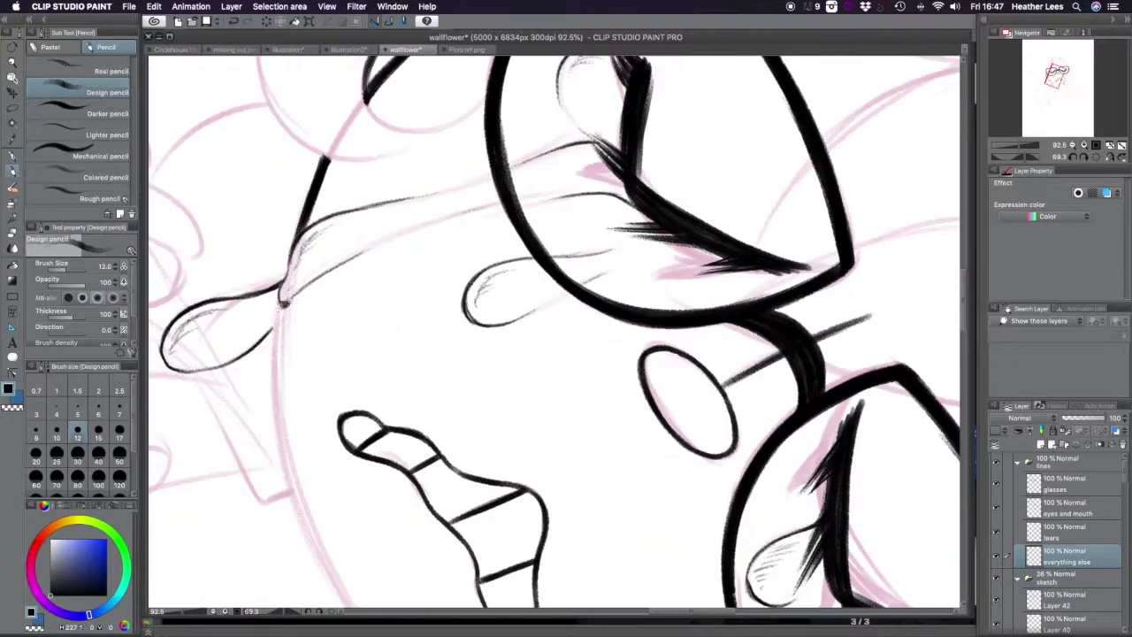
key(e)
drag(531, 398, 531, 212)
click(13, 172)
drag(288, 261, 398, 484)
scroll(478, 118, down, 5)
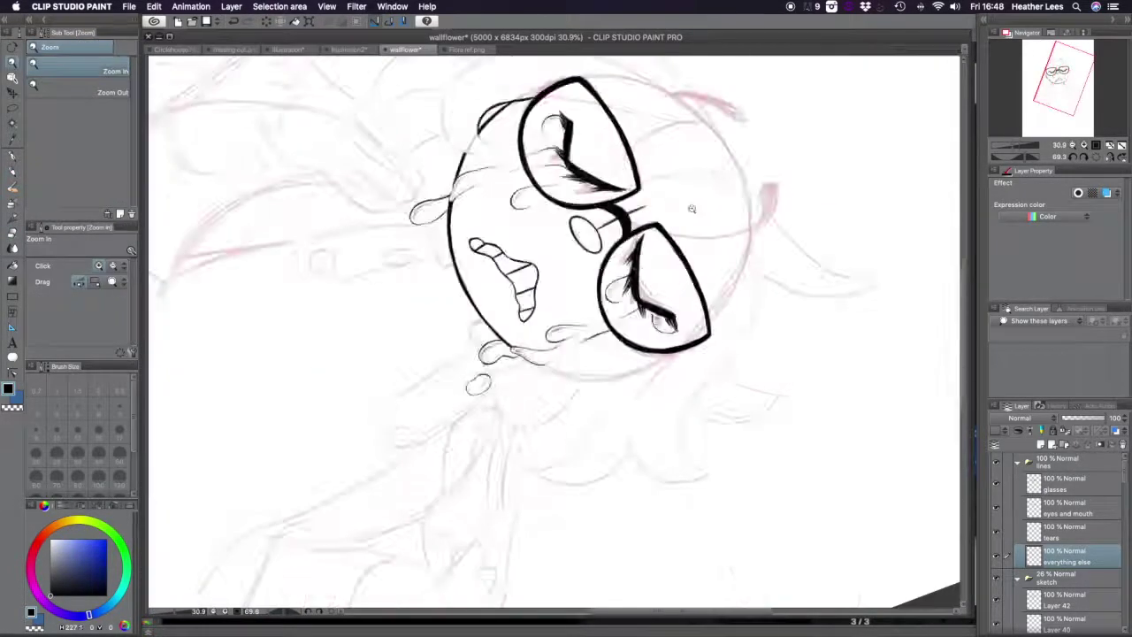
scroll(478, 117, up, 5)
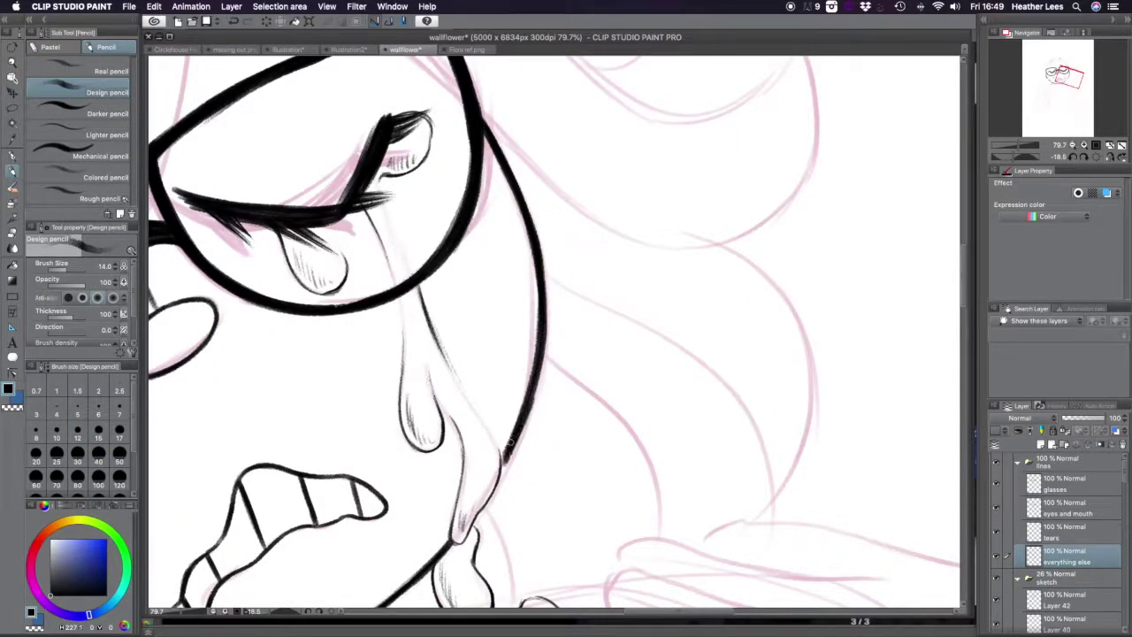
scroll(510, 437, down, 5)
- Ink the fringe strands falling over the forehead and glasses, using a size 16 pencil
scroll(443, 147, up, 3)
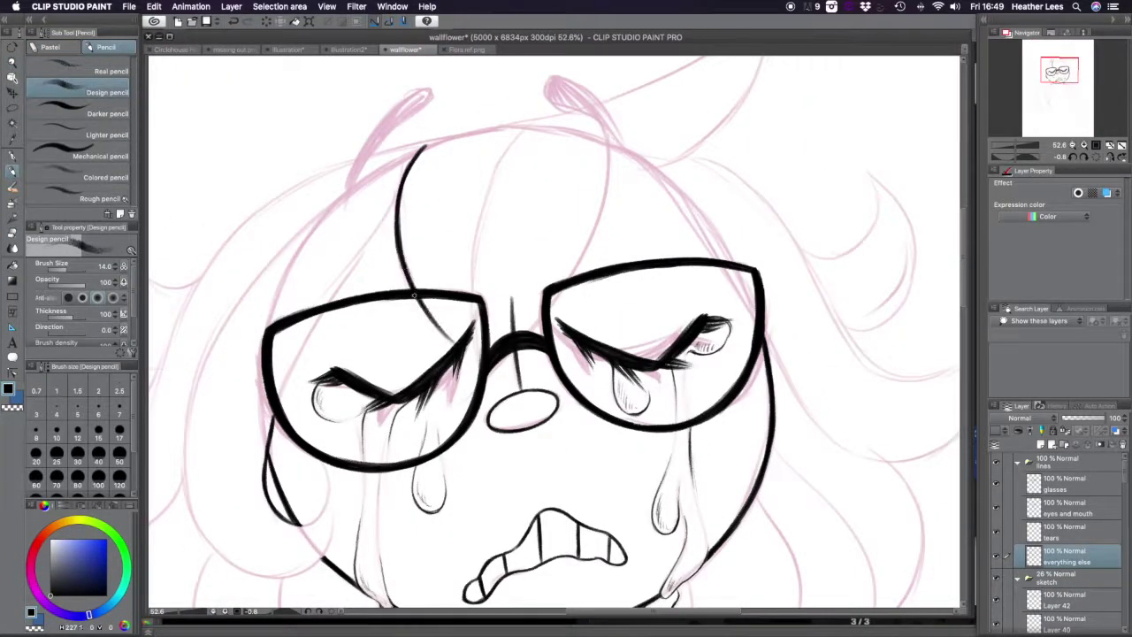
scroll(566, 336, down, 3)
scroll(566, 336, up, 4)
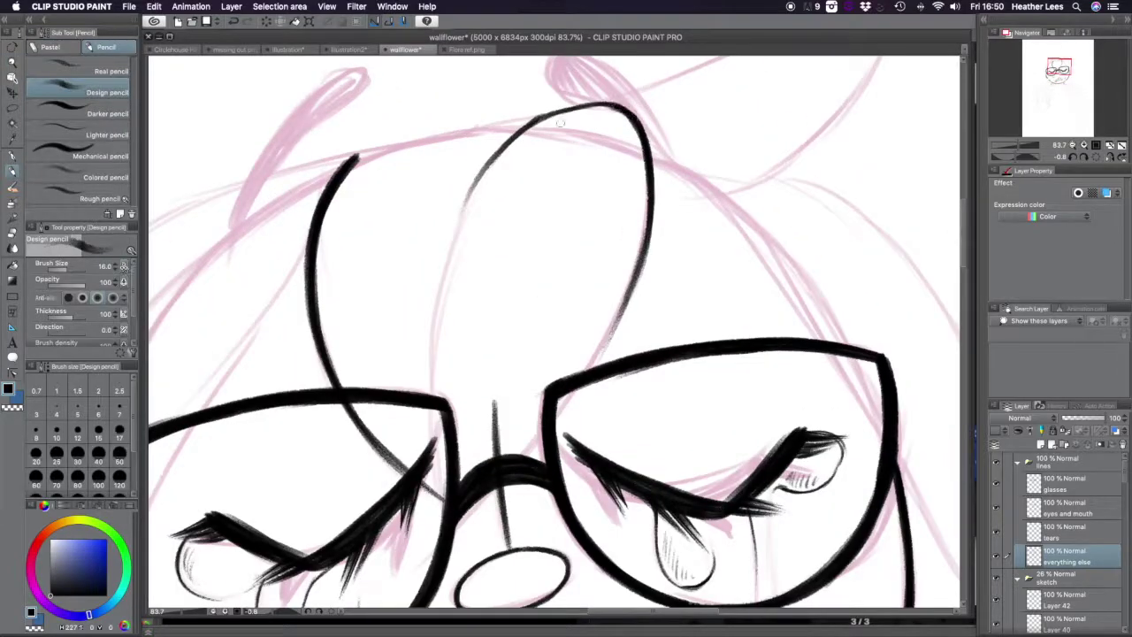
drag(566, 336, 623, 404)
mouse_move(375, 156)
mouse_down()
mouse_move(715, 147)
mouse_move(566, 336)
mouse_move(619, 266)
mouse_up()
mouse_move(557, 149)
mouse_down()
mouse_move(537, 207)
mouse_move(566, 336)
mouse_up()
scroll(566, 336, down, 3)
scroll(566, 336, up, 4)
scroll(794, 100, up, 3)
- Ink the large hair locks along the left side of the head, down to the raised hand
mouse_move(794, 100)
mouse_down()
mouse_move(362, 433)
mouse_move(314, 354)
mouse_move(270, 416)
mouse_up()
key(e)
key(p)
mouse_move(382, 160)
mouse_down()
mouse_move(752, 247)
mouse_move(298, 424)
mouse_move(442, 265)
mouse_move(294, 201)
mouse_move(398, 266)
mouse_up()
mouse_move(297, 172)
mouse_down()
mouse_move(334, 423)
mouse_move(363, 190)
mouse_move(285, 431)
mouse_up()
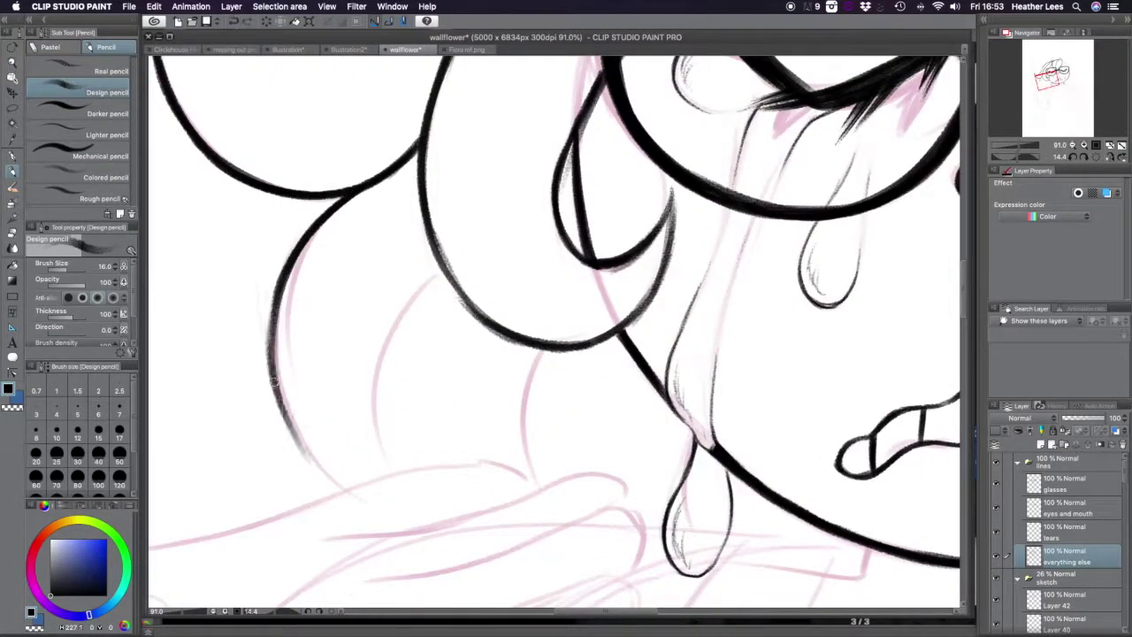
drag(269, 362, 340, 487)
drag(447, 274, 393, 468)
drag(528, 423, 542, 351)
- Ink the lower hair locks on the right side, from the jaw down to the right hand
key(/)
scroll(734, 373, down, 3)
scroll(734, 373, up, 4)
drag(723, 347, 563, 364)
key(p)
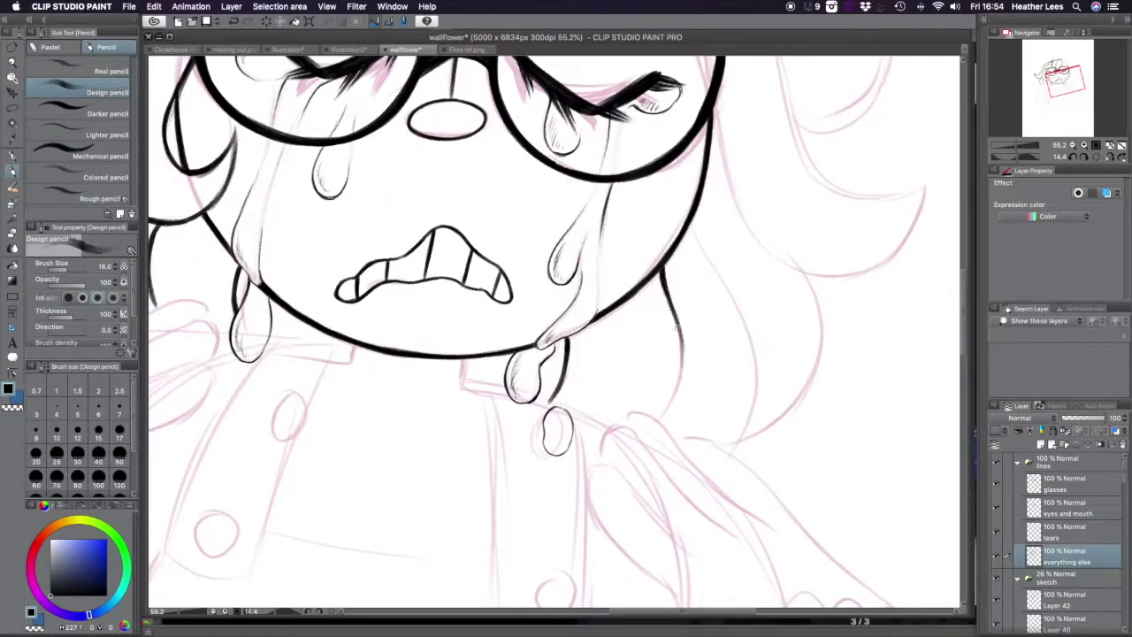
scroll(553, 334, up, 3)
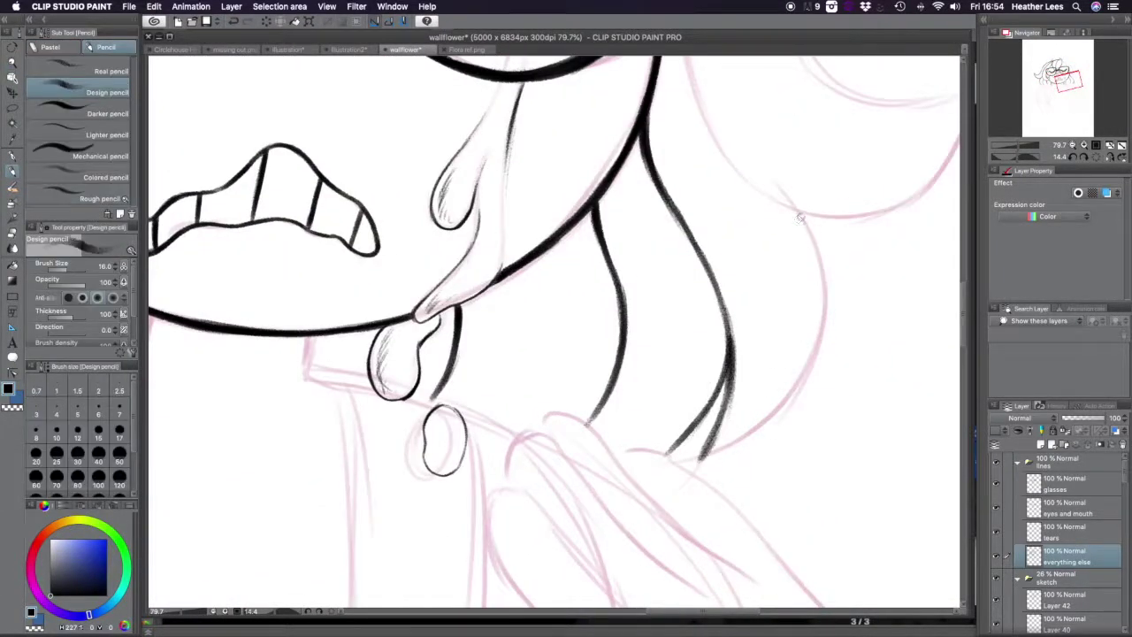
drag(584, 190, 610, 442)
drag(394, 451, 349, 575)
drag(588, 318, 491, 517)
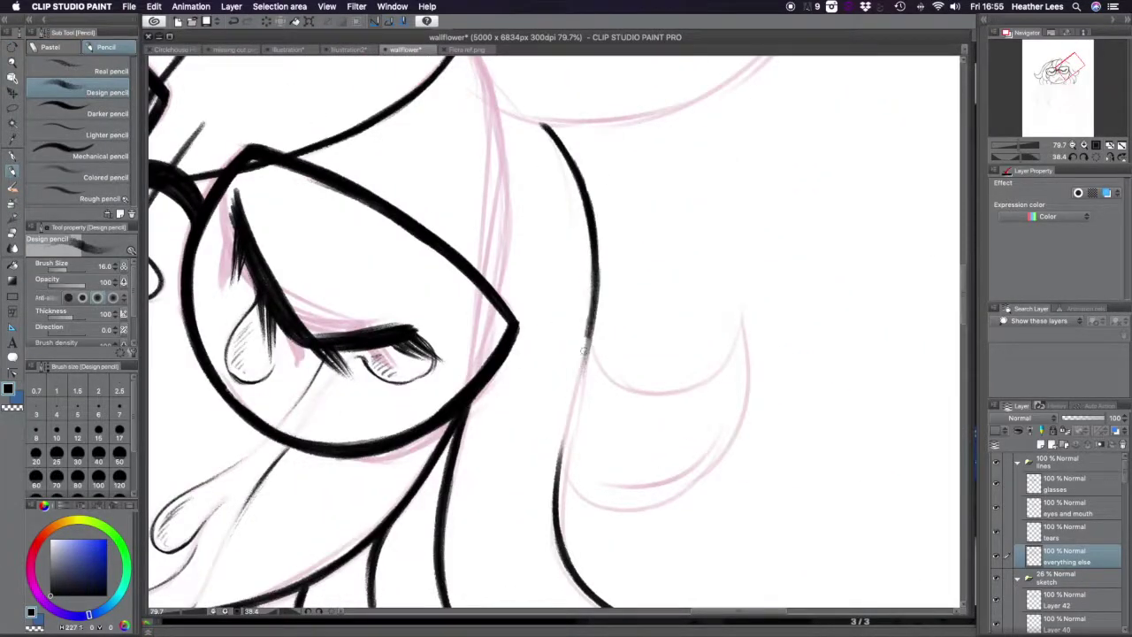
- Ink the pointed curls up the right side of the hair and the large flick at the crown
drag(588, 305, 555, 566)
drag(539, 367, 486, 477)
drag(468, 217, 354, 283)
drag(409, 228, 341, 456)
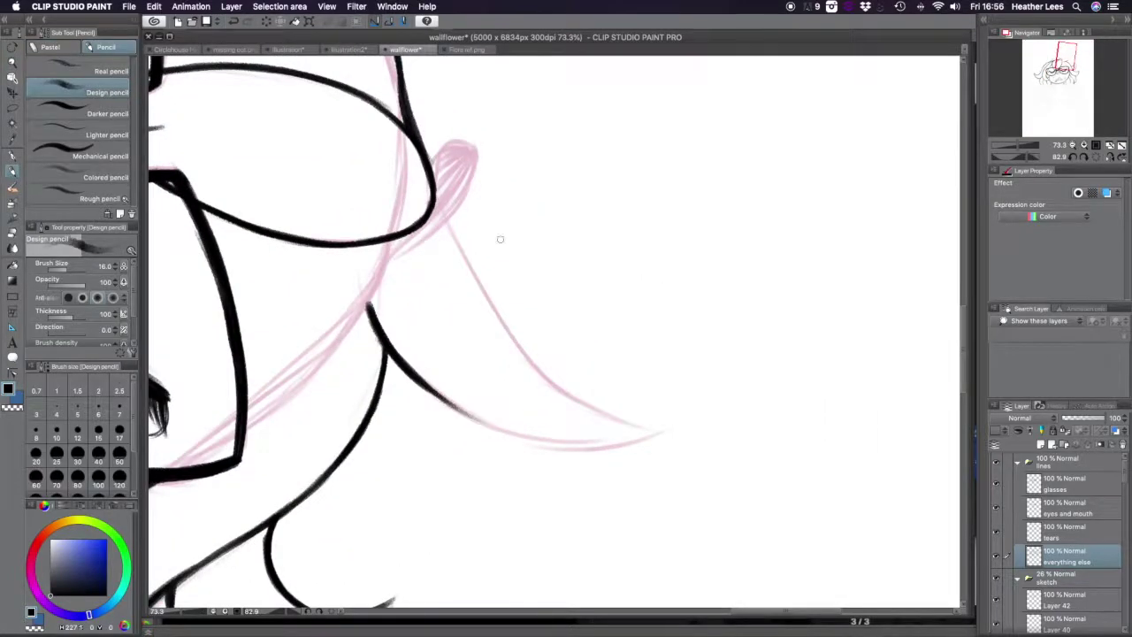
drag(536, 177, 447, 431)
drag(624, 259, 447, 431)
drag(476, 174, 442, 491)
key(ctrl+minus)
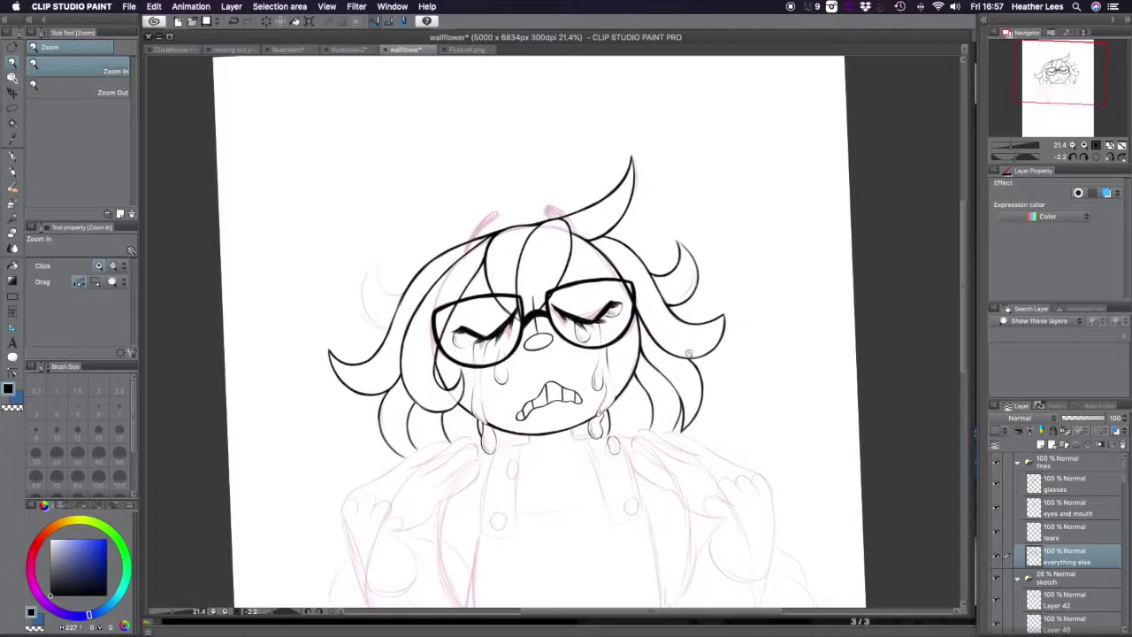
- Ink the remaining small curl on the upper left of the hair and check the line art with the sketch hidden
drag(389, 182, 371, 336)
click(998, 578)
click(998, 577)
- Add a new layer above everything else and ink the left eyebrow as a solid black tapered shape
key(ctrl+plus)
key(ctrl+plus)
key(ctrl+plus)
key(ctrl+shift+n)
key(p)
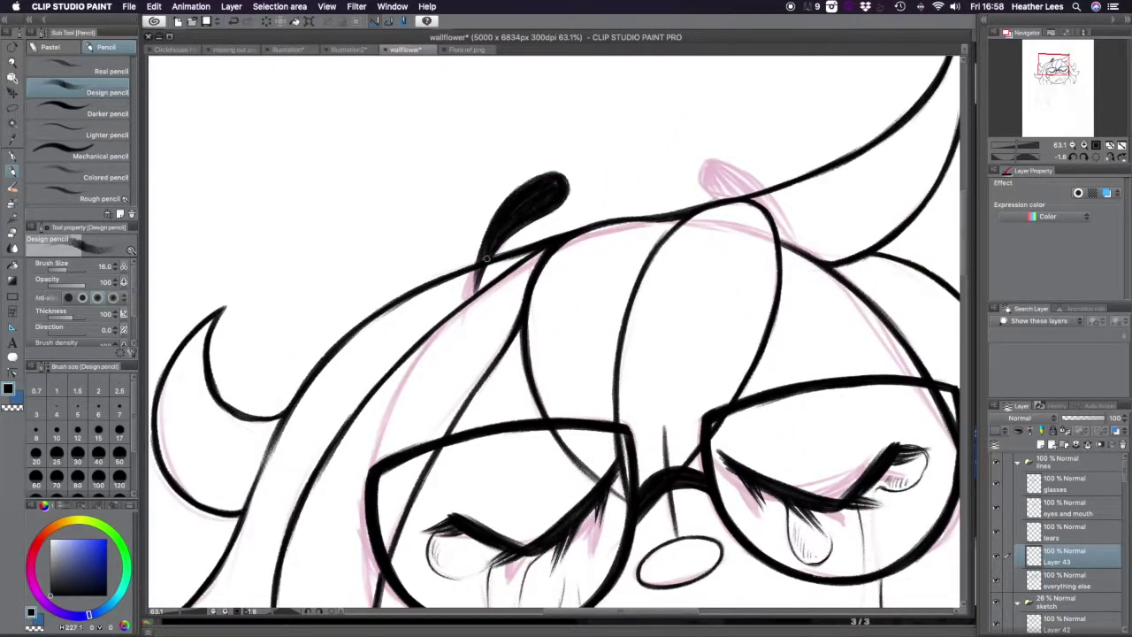
- Select the inked left eyebrow and rotate it to a flatter angle above the hairline
key(m)
drag(443, 168, 380, 371)
key(ctrl+t)
drag(765, 127, 760, 150)
key(Return)
key(ctrl+d)
- Duplicate the left eyebrow, flip the copy horizontally and rotate it into place above the right lens
drag(374, 139, 569, 336)
key(ctrl+c)
key(ctrl+v)
key(ctrl+t)
drag(911, 88, 811, 246)
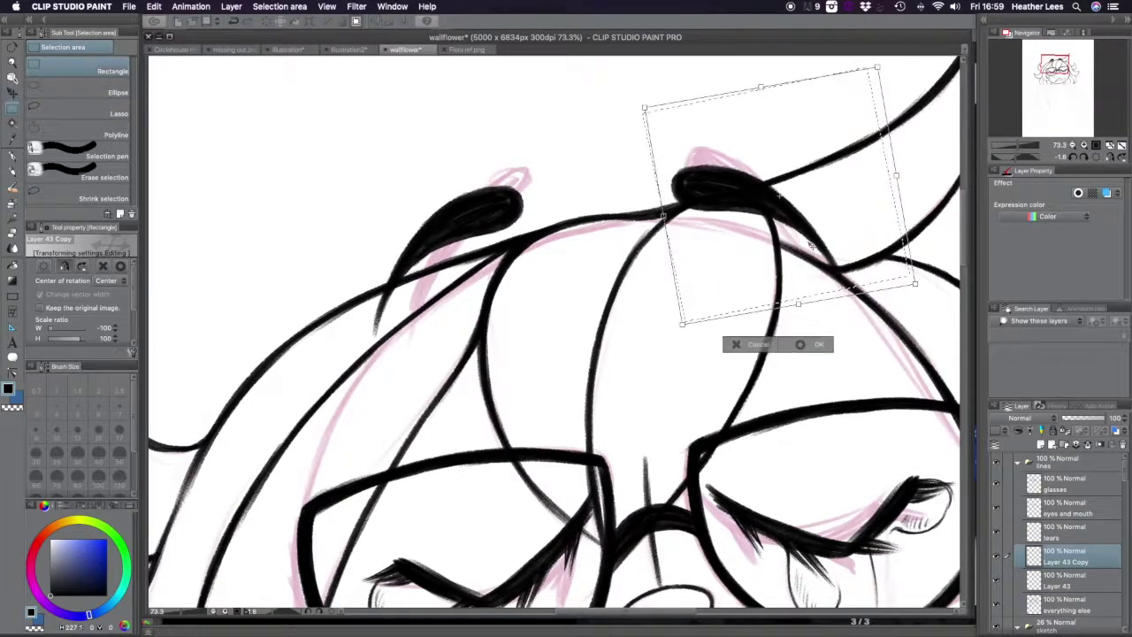
key(Return)
- Merge the two eyebrow layers and name the result eyebrows
key(ctrl+0)
key(ctrl+plus)
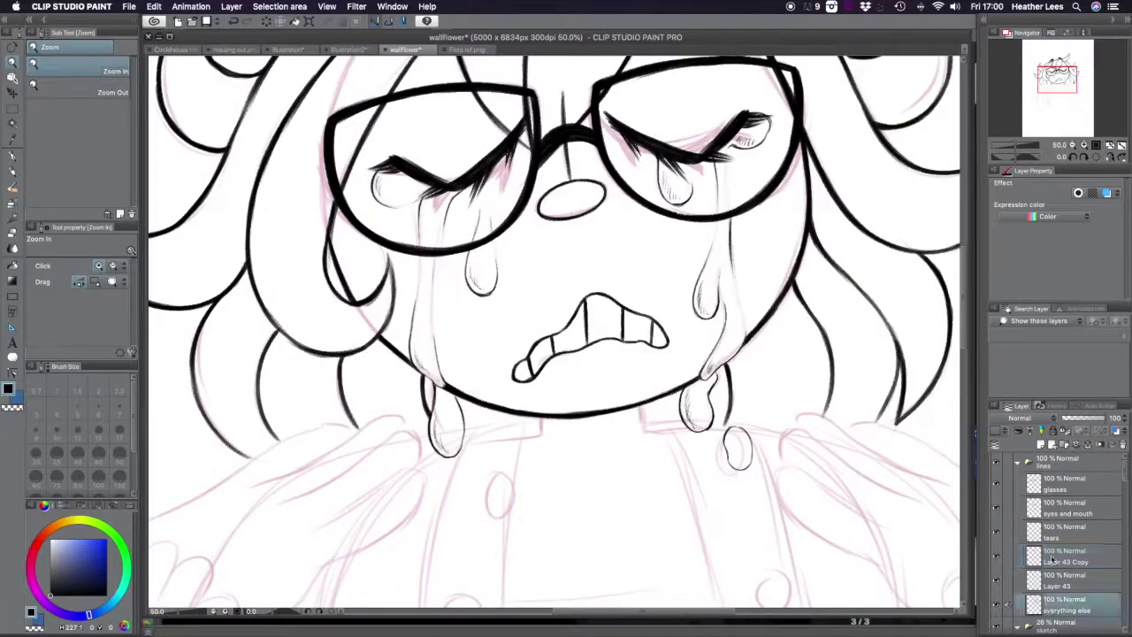
right_click(1061, 557)
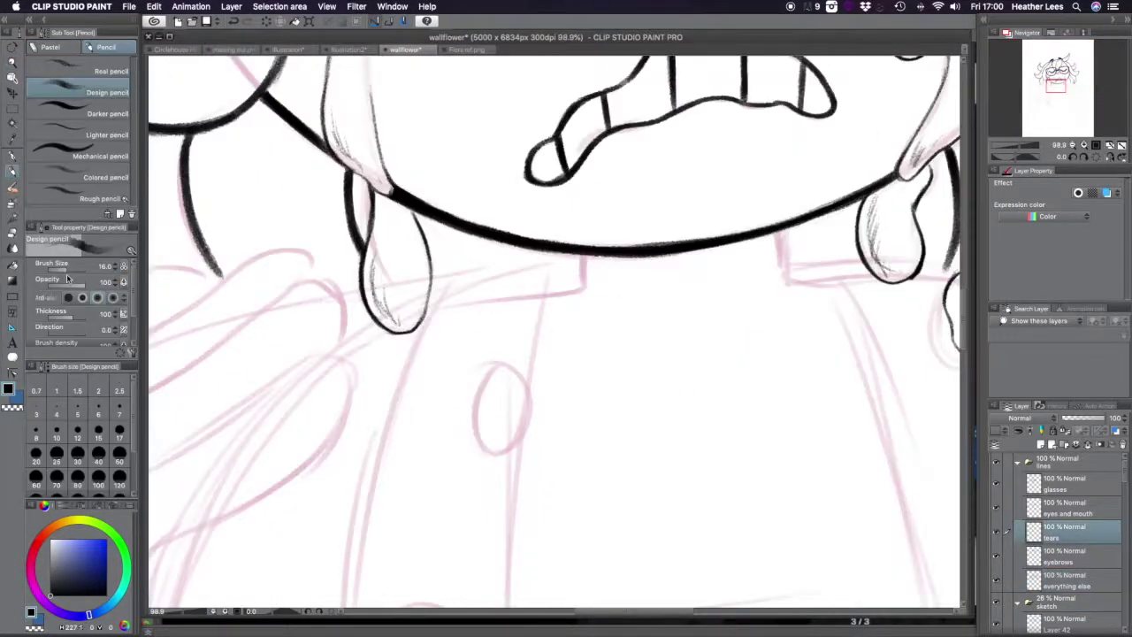
- On the tears layer, ink the falling teardrop over the left dress strap with a size 8 pencil
click(36, 430)
scroll(499, 407, up, 3)
drag(470, 462, 540, 345)
scroll(535, 440, down, 5)
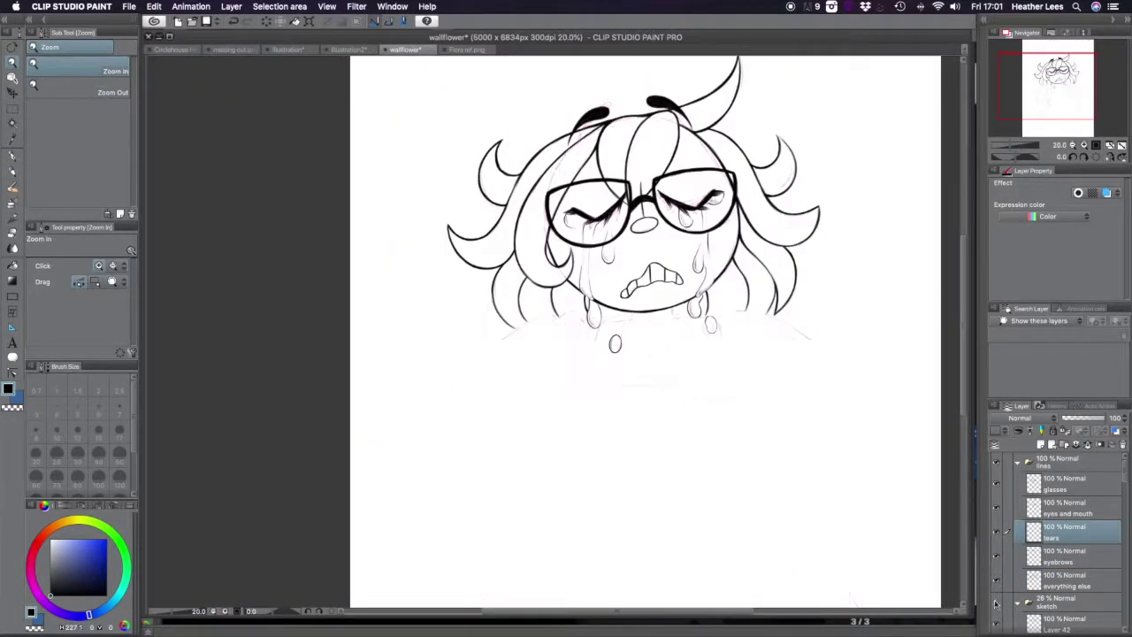
- On the everything else layer, ink the outstretched fingers of the left raised hand with a size 14 pencil
click(1061, 579)
click(124, 265)
scroll(771, 253, up, 4)
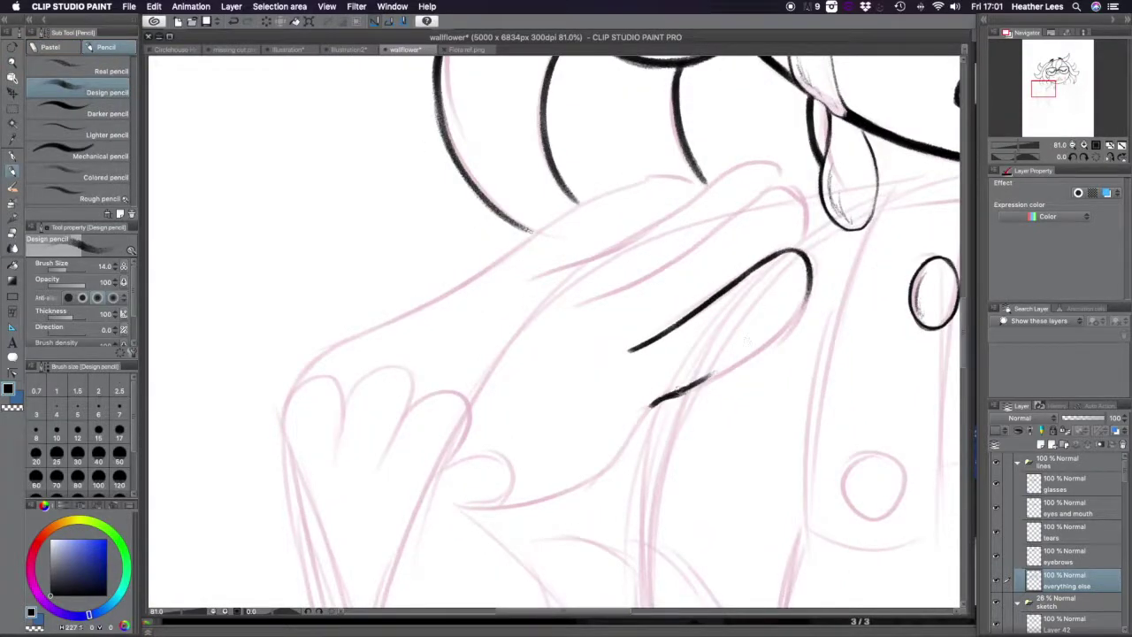
key(super+z)
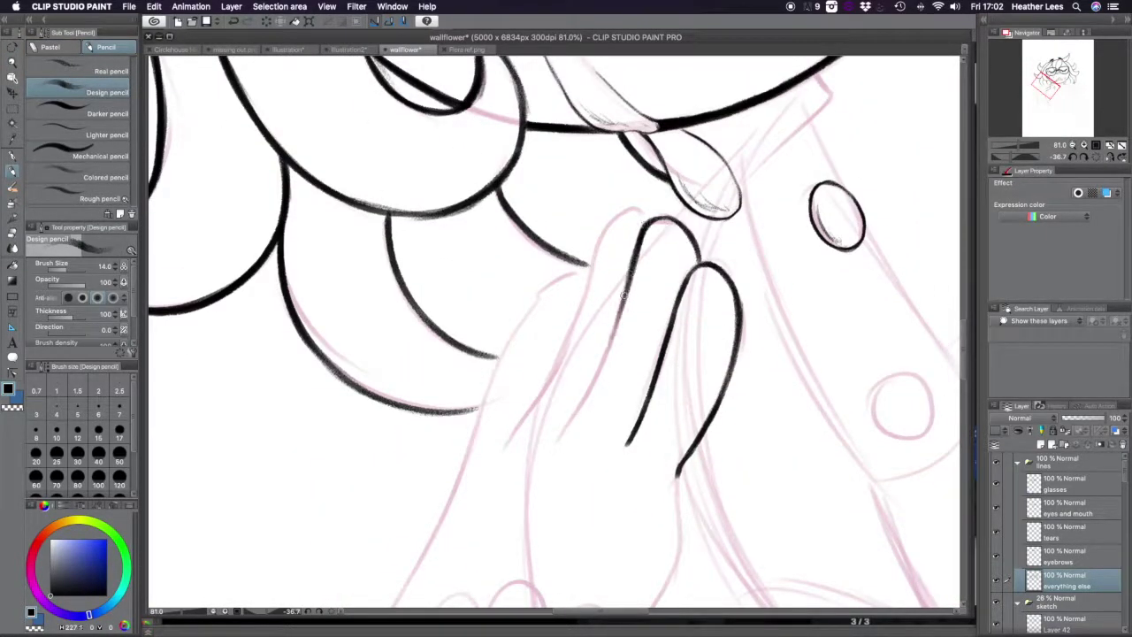
drag(626, 295, 577, 412)
scroll(577, 412, up, 2)
drag(633, 172, 511, 451)
drag(651, 110, 520, 317)
drag(557, 188, 437, 443)
scroll(438, 442, up, 2)
- Ink the back and palm edge of the left hand down to its rounded lower end
drag(407, 115, 287, 583)
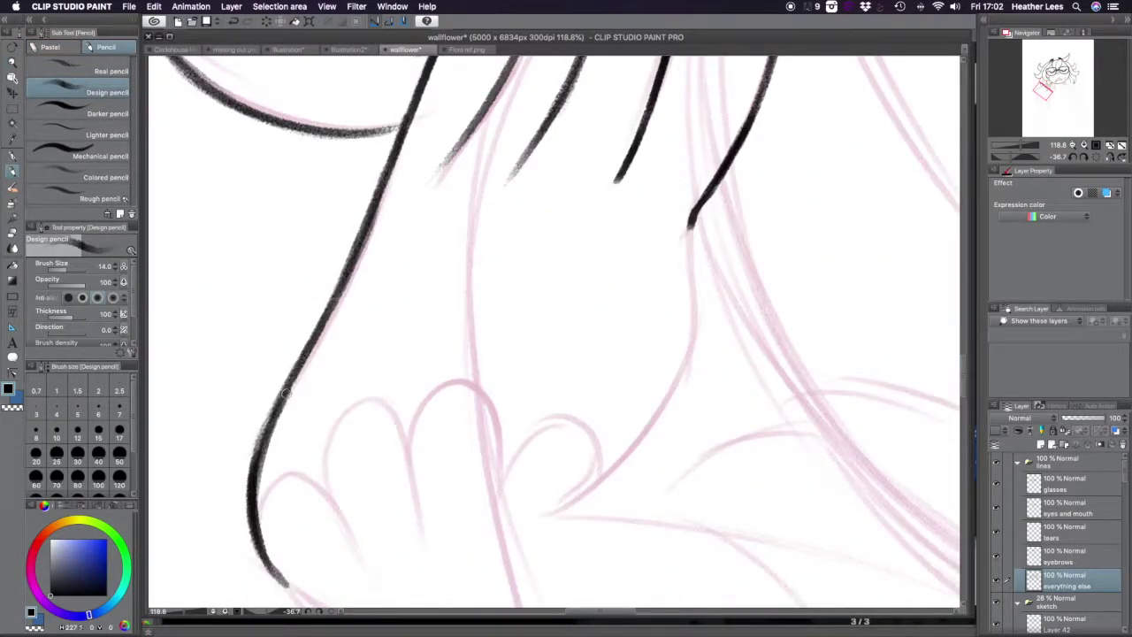
drag(693, 222, 685, 349)
scroll(554, 334, down, 3)
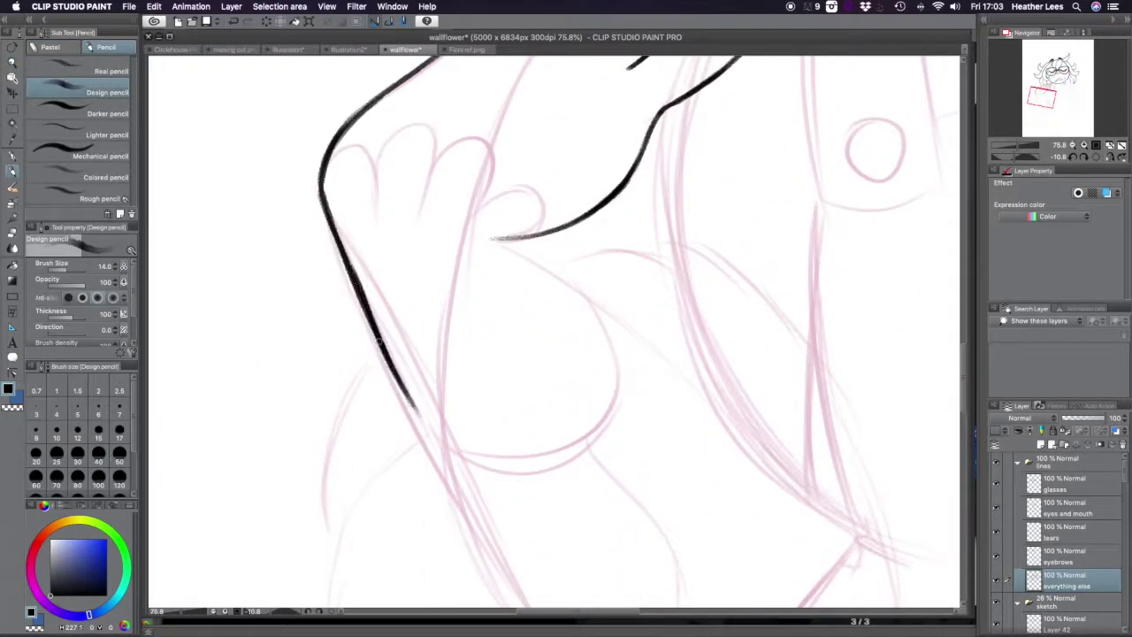
drag(513, 354, 563, 441)
- Ink the puffy left sleeve around the arm, including its wavy fold lines and rounded lower edge
mouse_move(579, 246)
mouse_down()
mouse_move(409, 434)
mouse_move(529, 552)
mouse_up()
scroll(250, 81, down, 5)
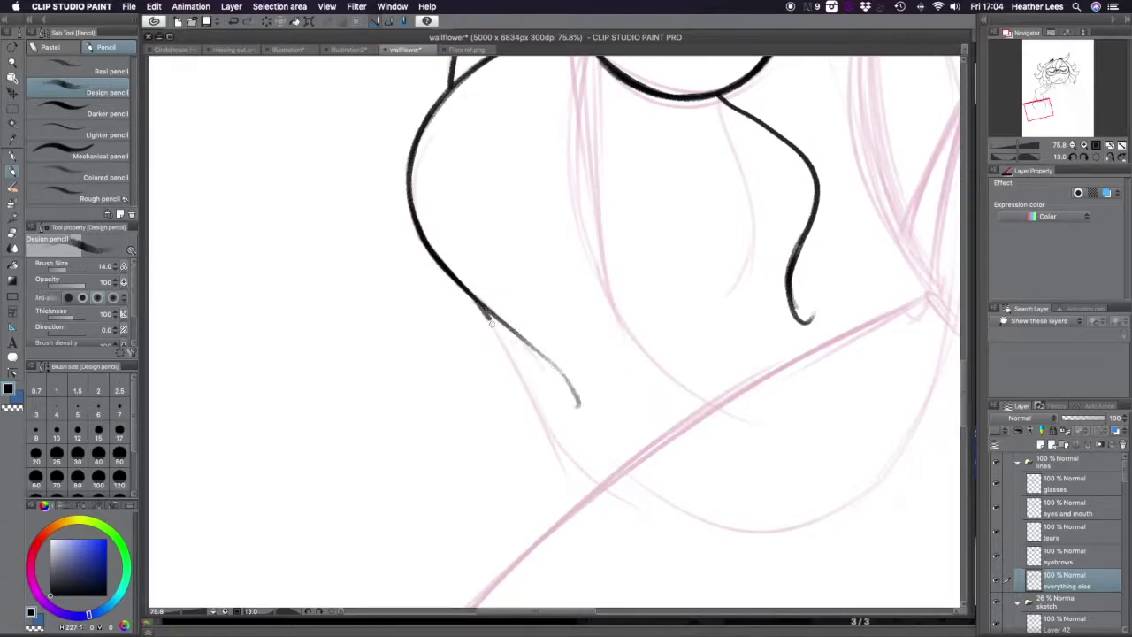
drag(491, 322, 632, 328)
scroll(495, 170, down, 5)
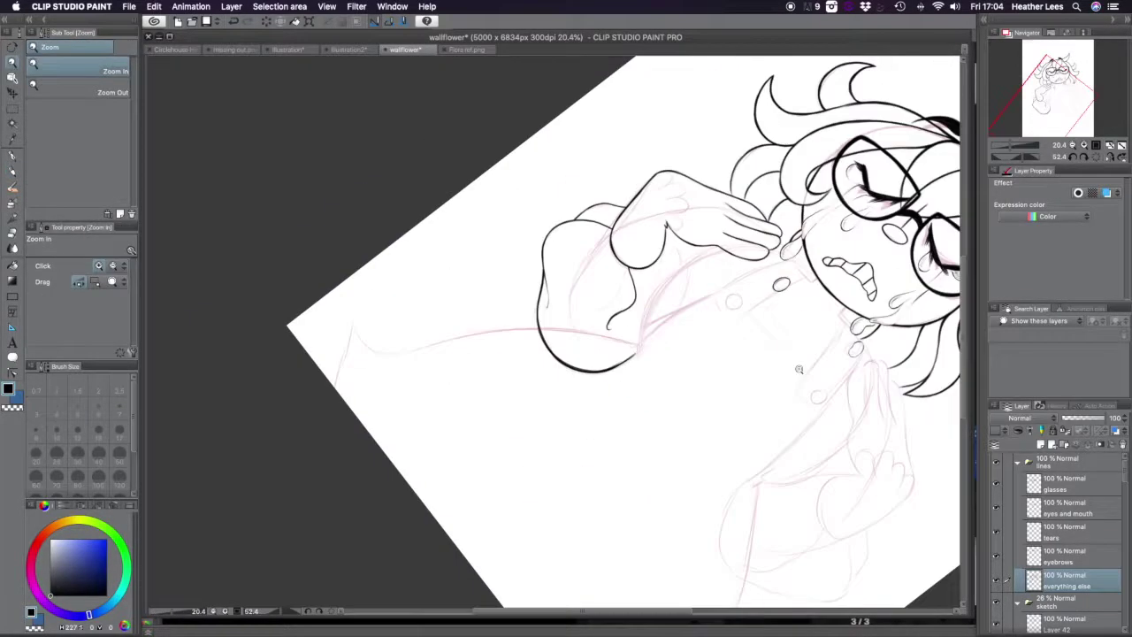
scroll(619, 247, up, 3)
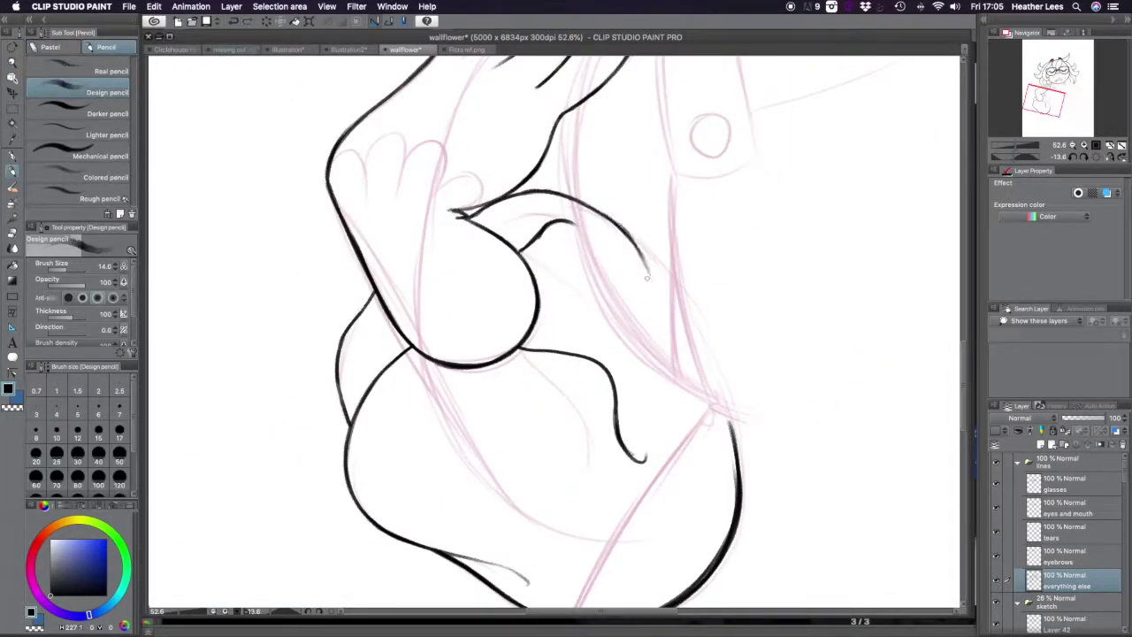
scroll(643, 261, down, 3)
scroll(566, 283, up, 2)
drag(536, 288, 529, 391)
scroll(548, 257, down, 5)
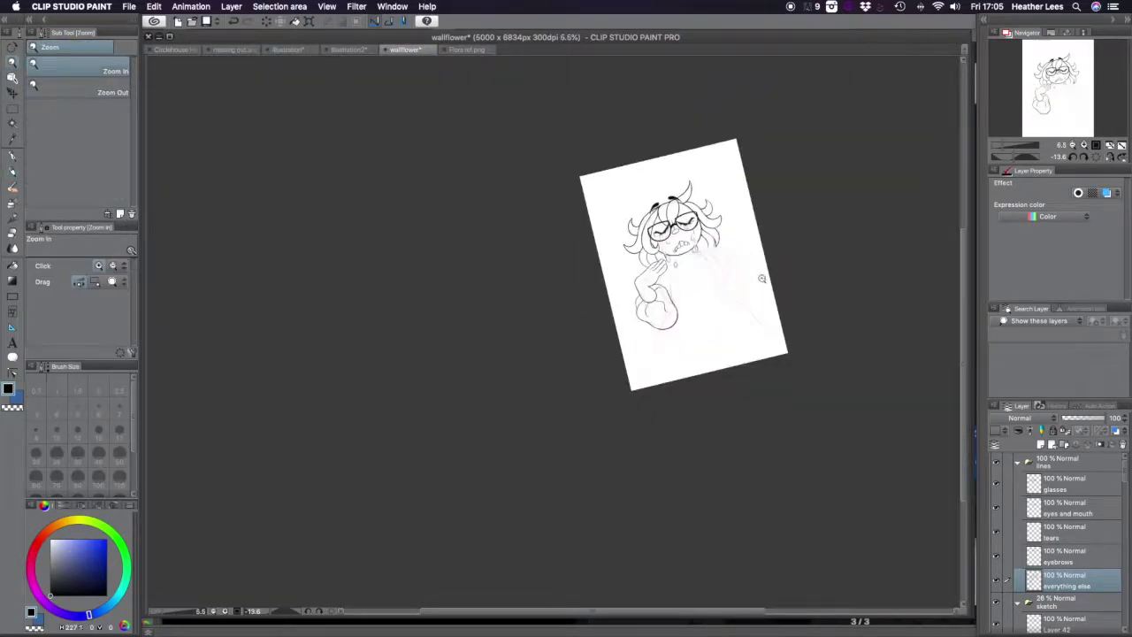
scroll(788, 263, up, 3)
scroll(792, 284, down, 1)
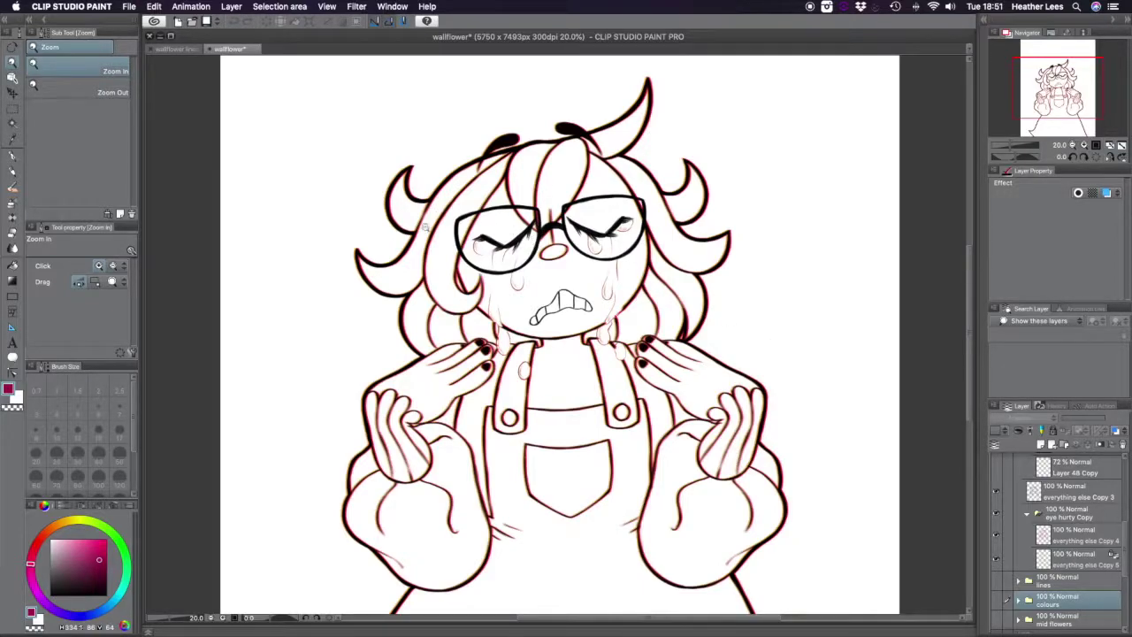
mouse_move(388, 232)
mouse_down()
mouse_move(424, 239)
mouse_move(392, 247)
mouse_move(403, 245)
mouse_up()
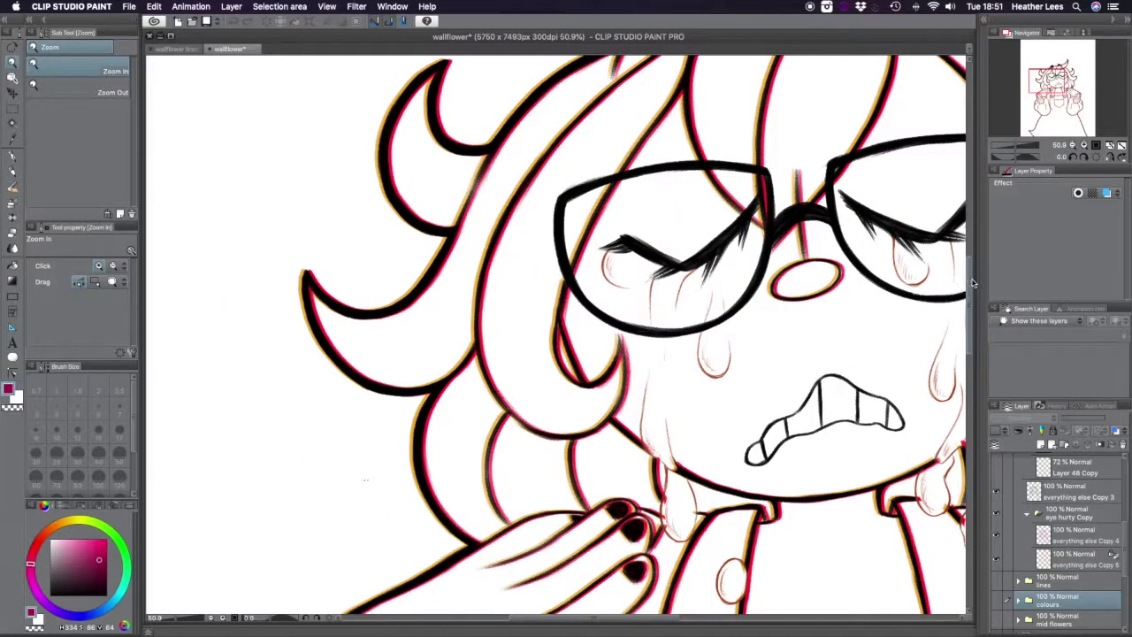
- Hide the everything else Copy 4 and Copy 5 coloured line layers to compare the drawing with black linework only
drag(807, 469, 698, 601)
drag(633, 625, 649, 624)
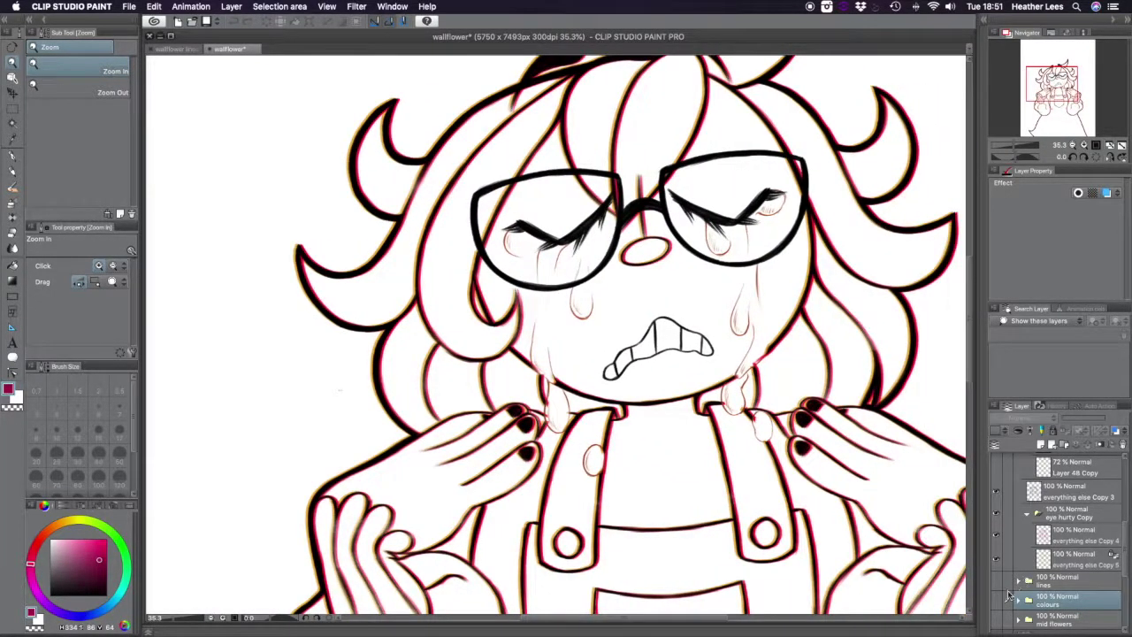
click(997, 538)
click(997, 561)
key(super+0)
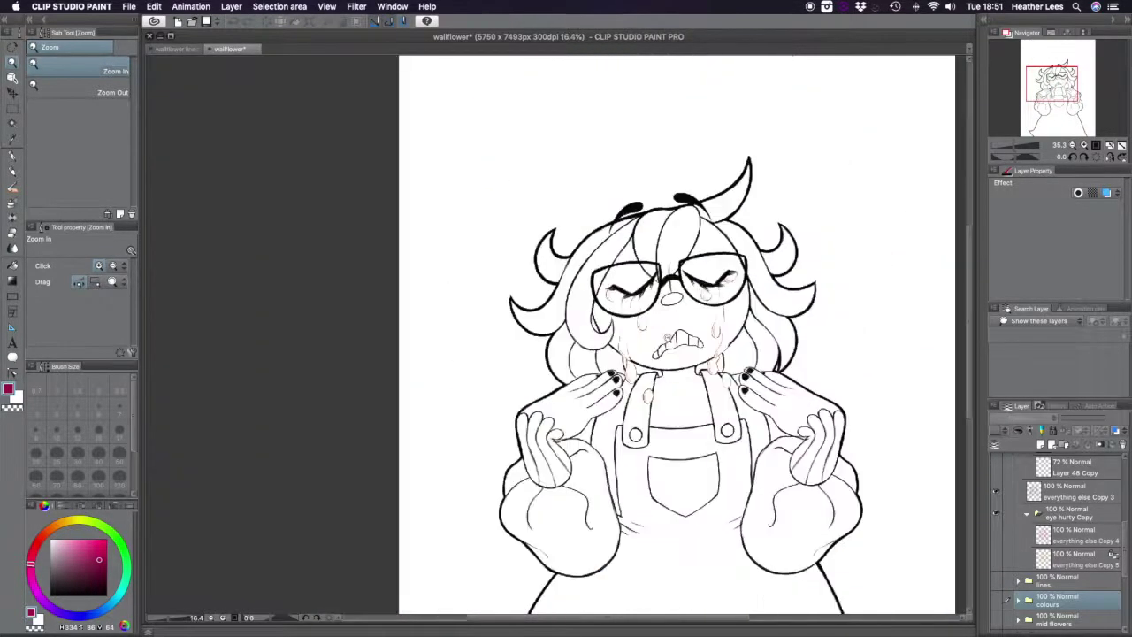
drag(751, 451, 771, 437)
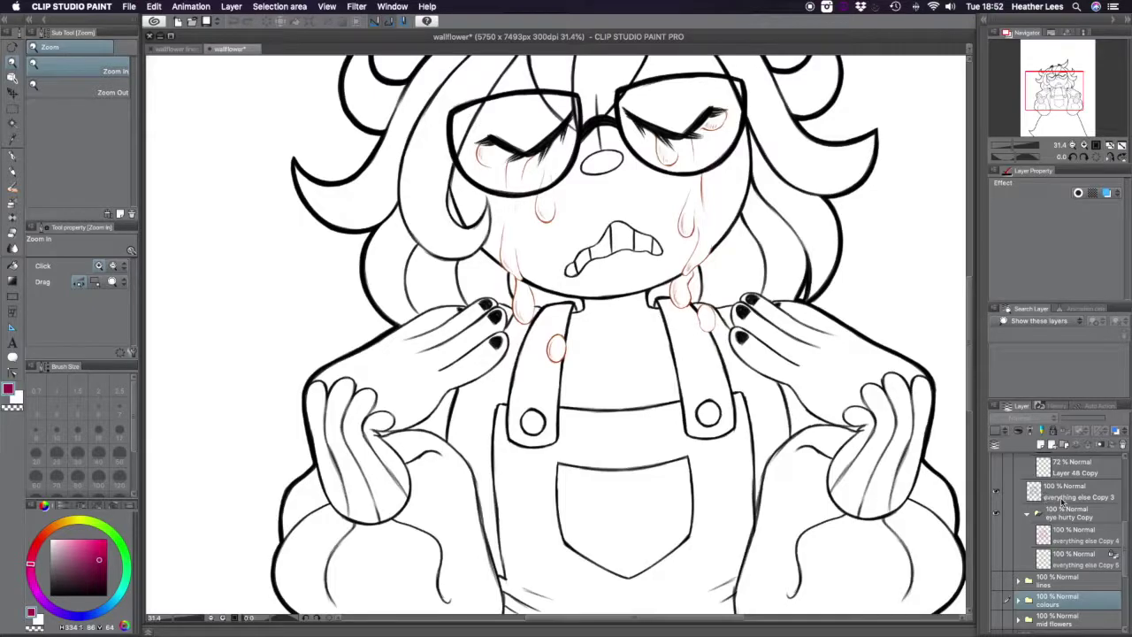
- Make the everything else Copy 4 layer visible and lock its transparent pixels
click(1040, 496)
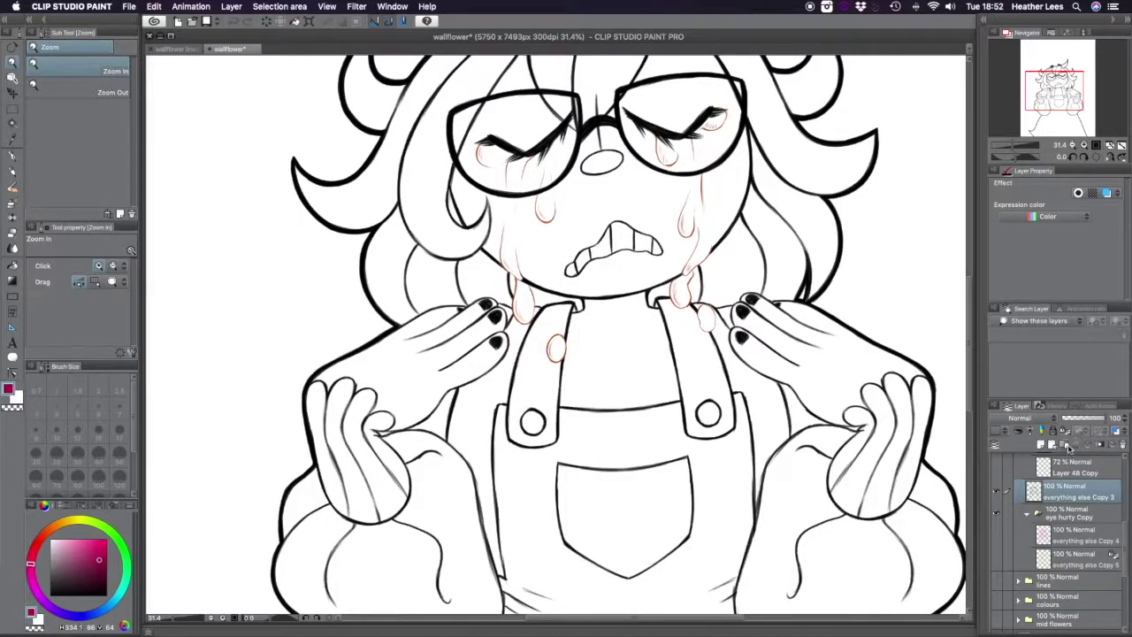
right_click(1054, 489)
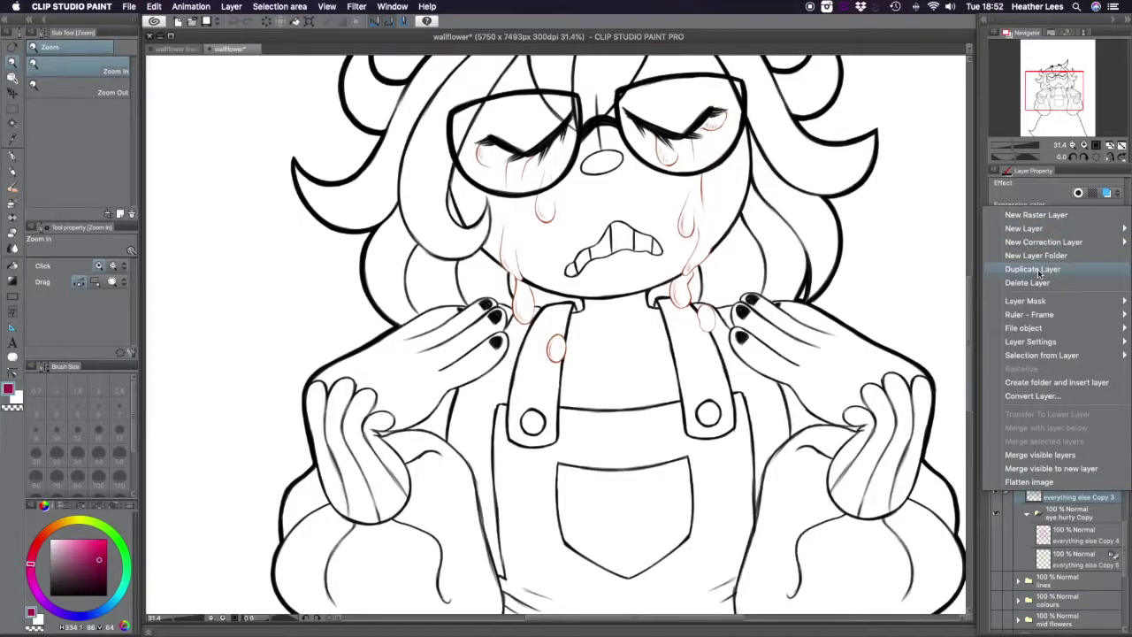
click(1013, 565)
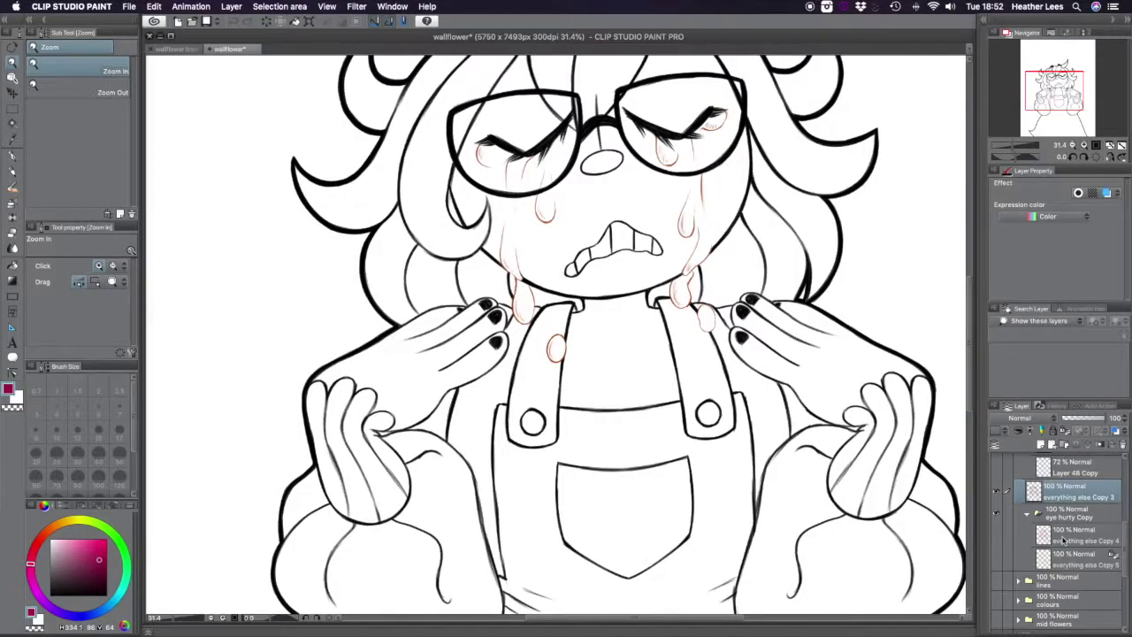
click(1063, 539)
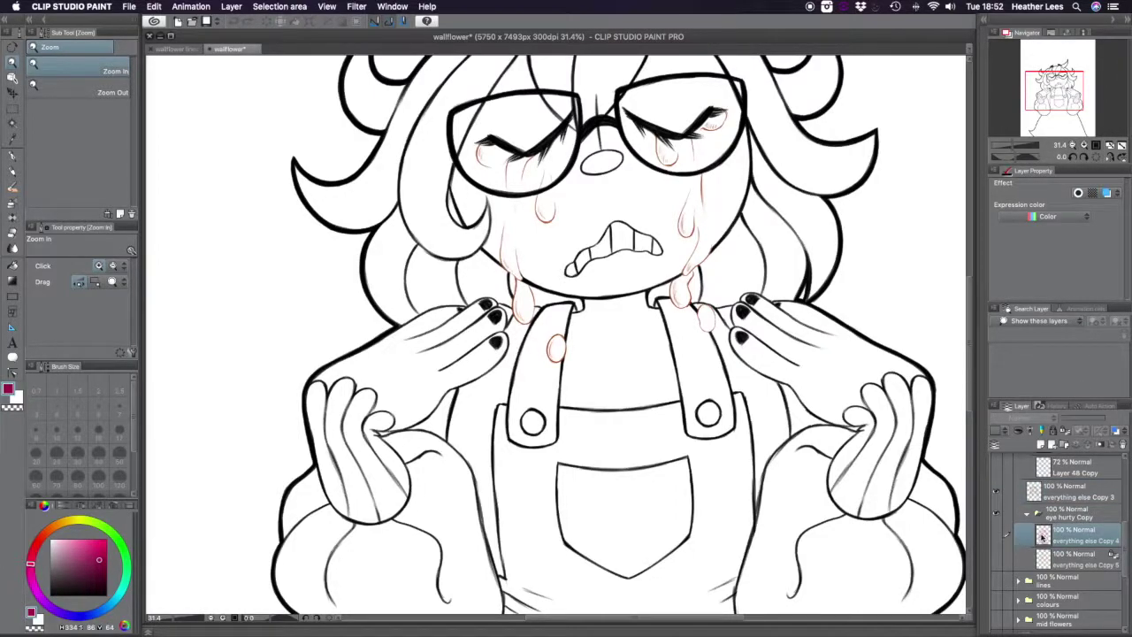
click(997, 537)
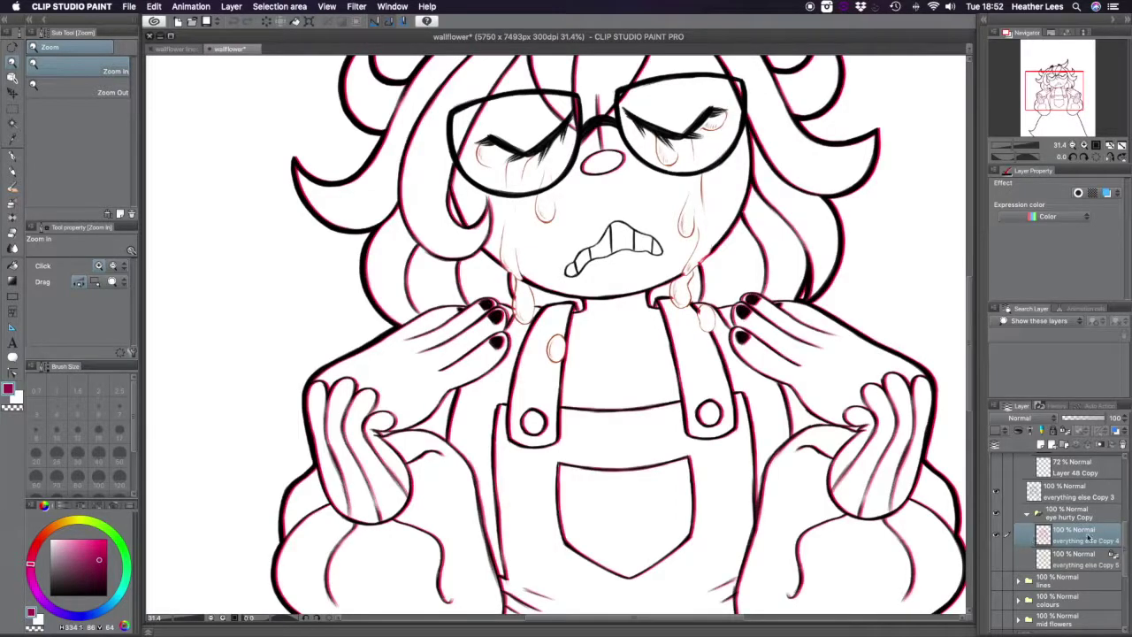
click(1068, 433)
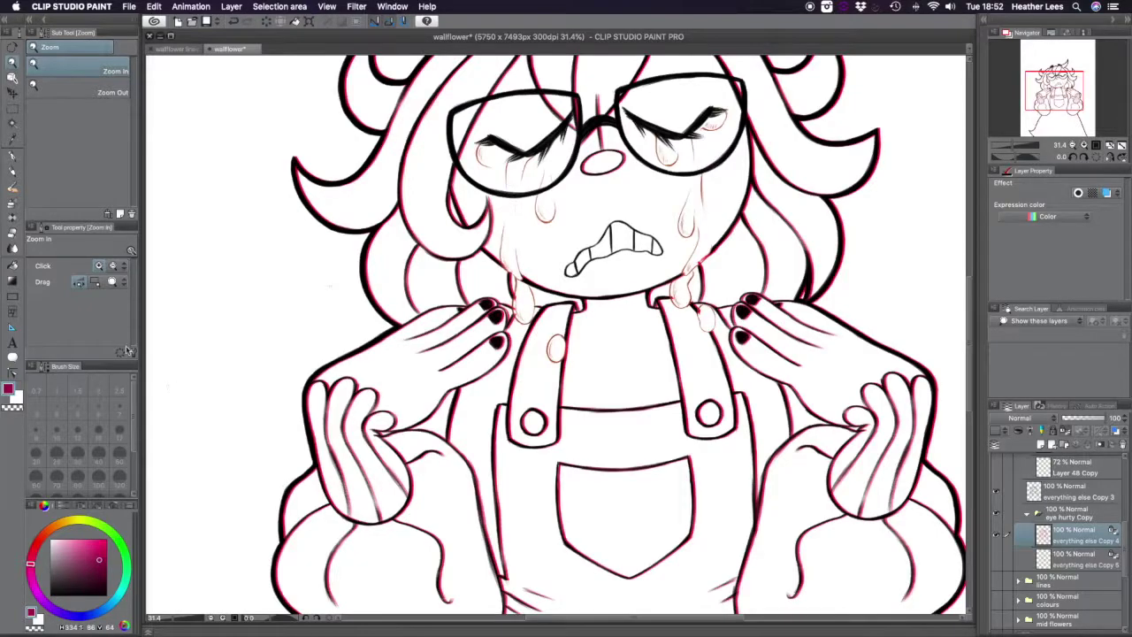
- Try recolouring the left hand's red lines green with the Oil paint brush while the black linework is hidden, and undo the strokes
click(12, 189)
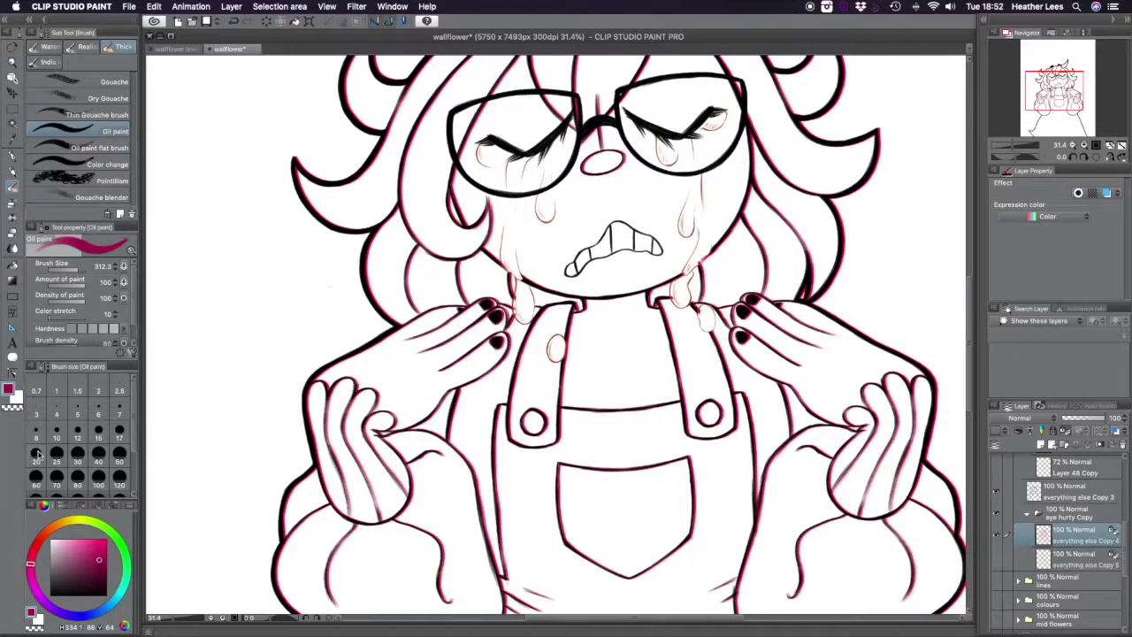
click(93, 522)
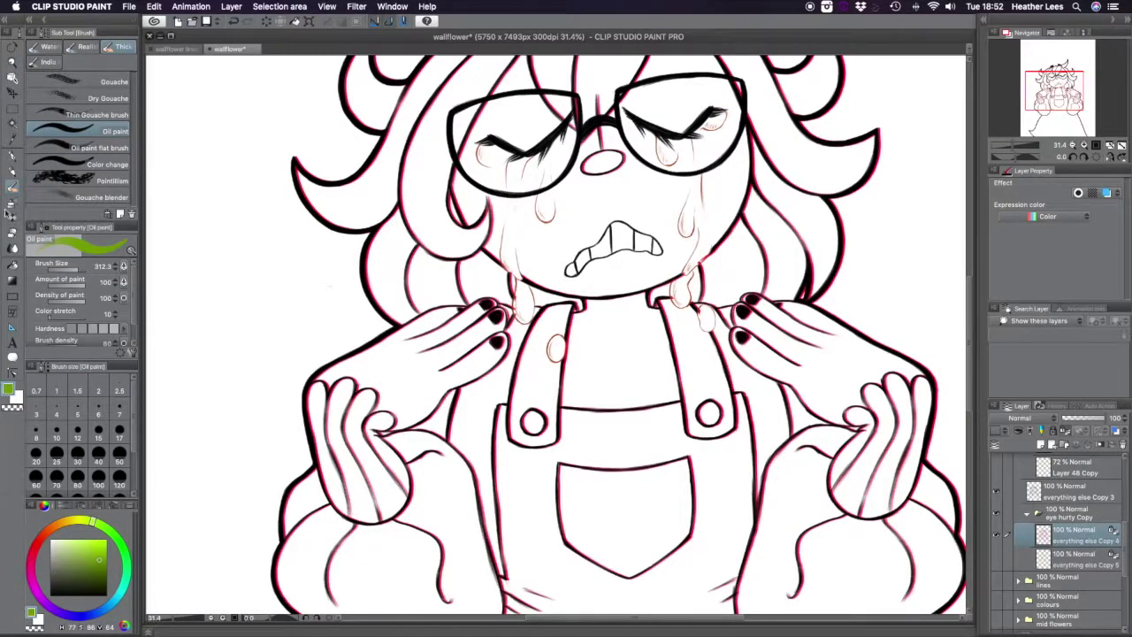
mouse_move(446, 329)
mouse_down()
mouse_move(380, 347)
mouse_move(334, 341)
mouse_move(427, 340)
mouse_move(300, 326)
mouse_move(318, 376)
mouse_up()
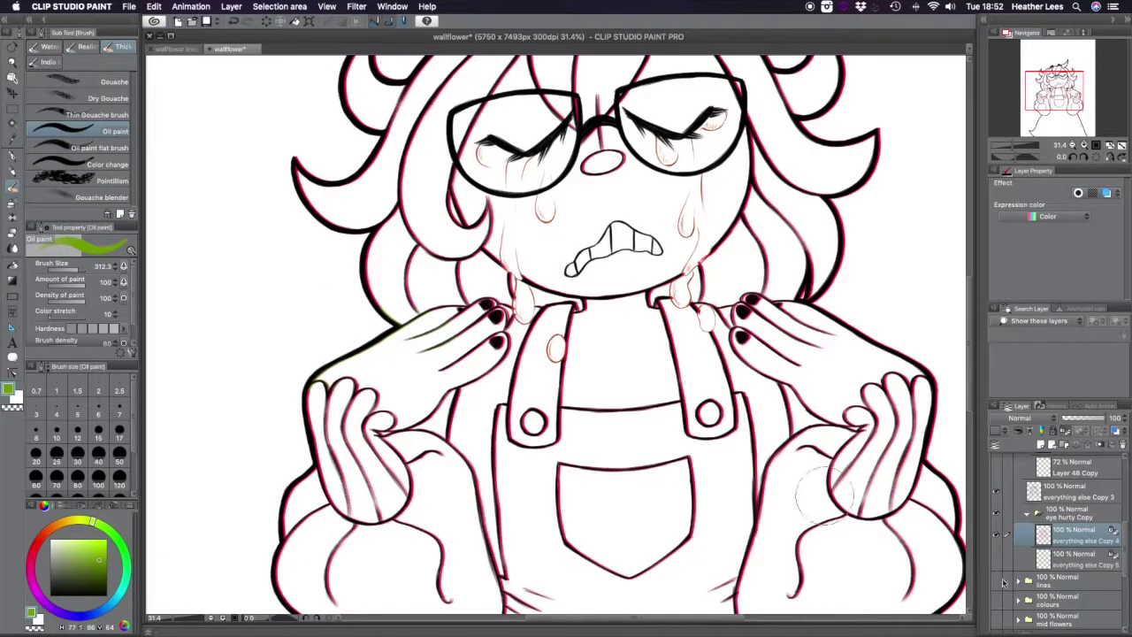
click(998, 493)
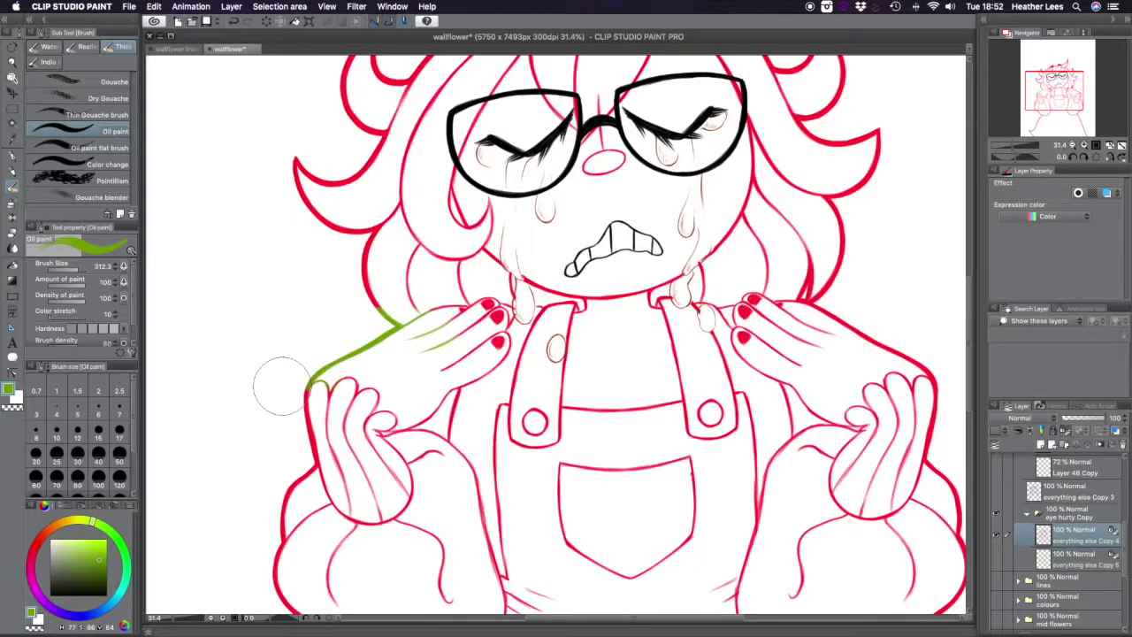
mouse_move(349, 411)
mouse_down()
mouse_move(302, 460)
mouse_move(394, 462)
mouse_move(310, 513)
mouse_up()
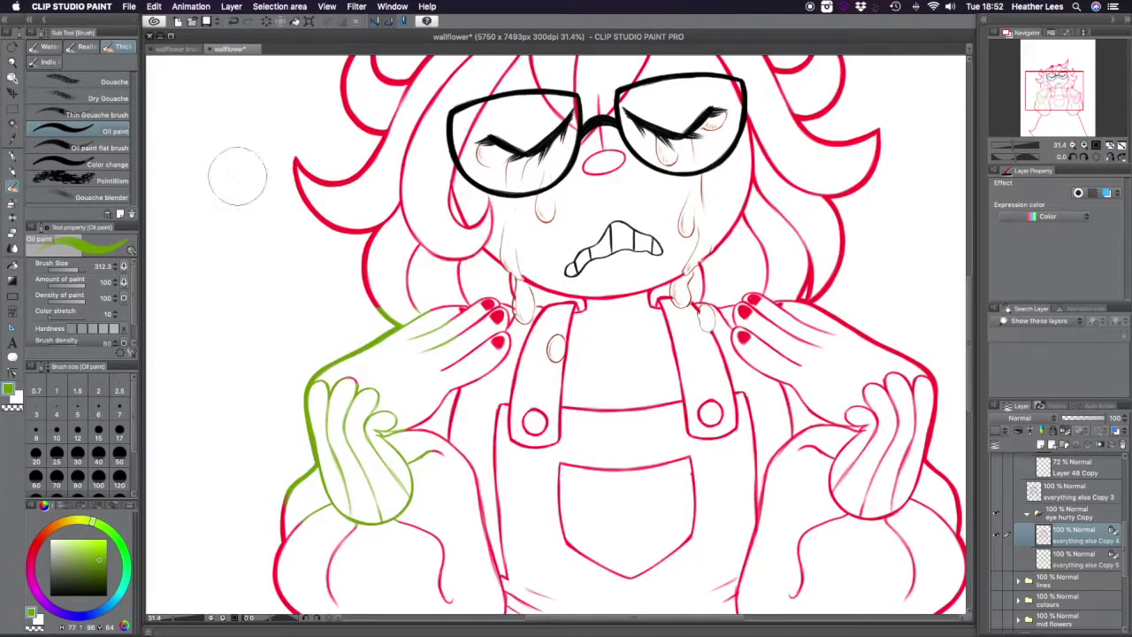
click(234, 22)
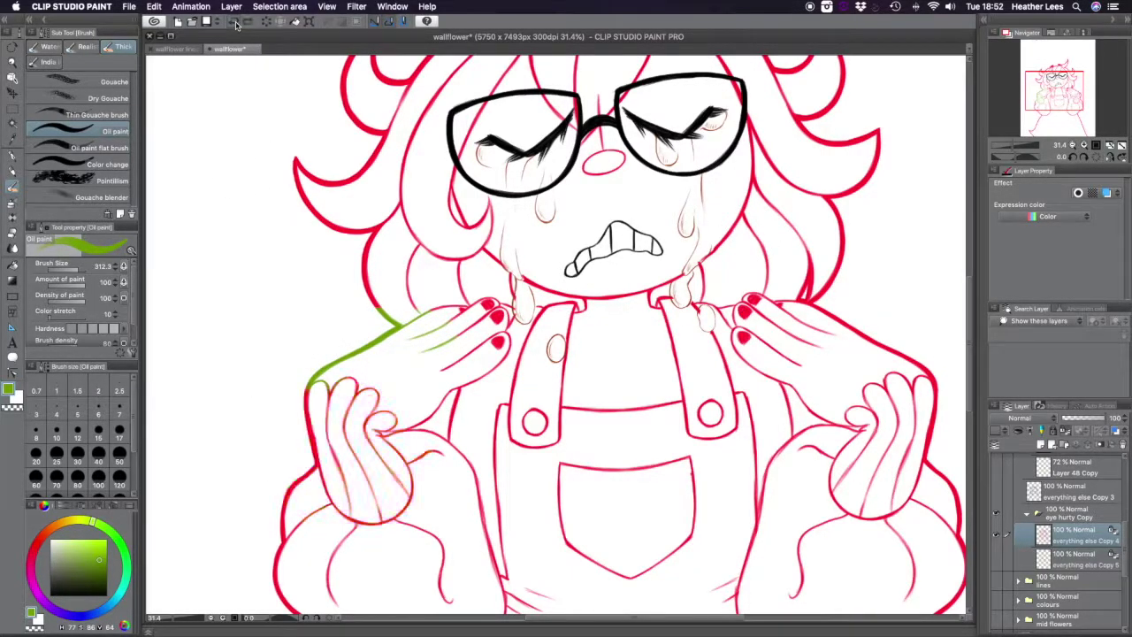
click(234, 22)
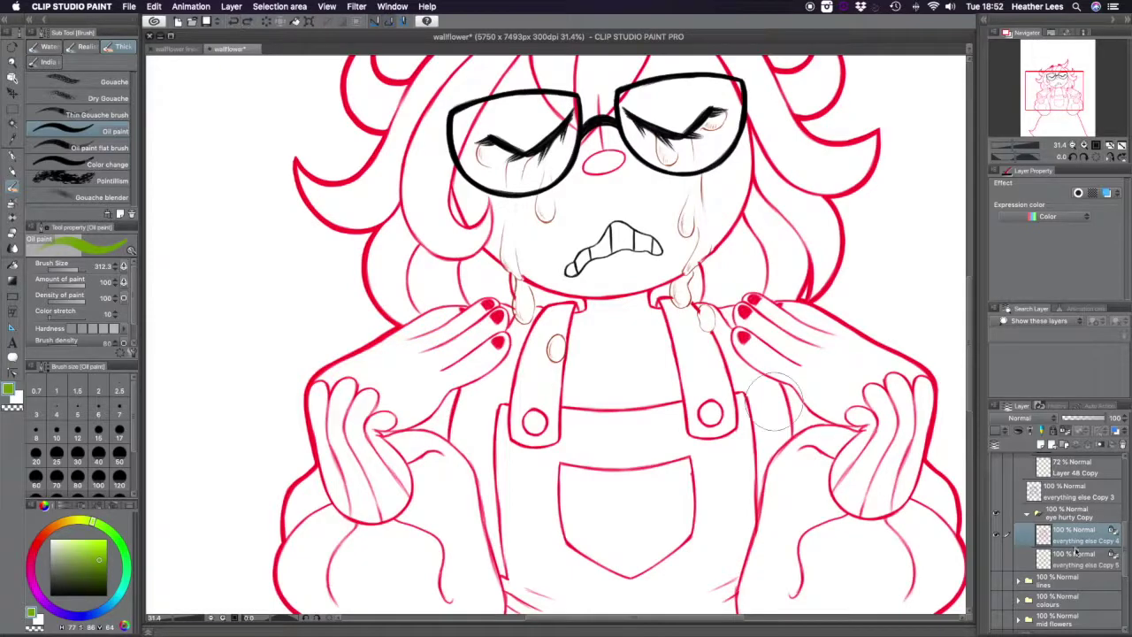
- Show the yellow everything else Copy 5 lines on their own, and bring back the red Copy 4 and black Copy 3 layers over them
click(994, 493)
click(996, 493)
click(1009, 581)
click(995, 558)
click(997, 494)
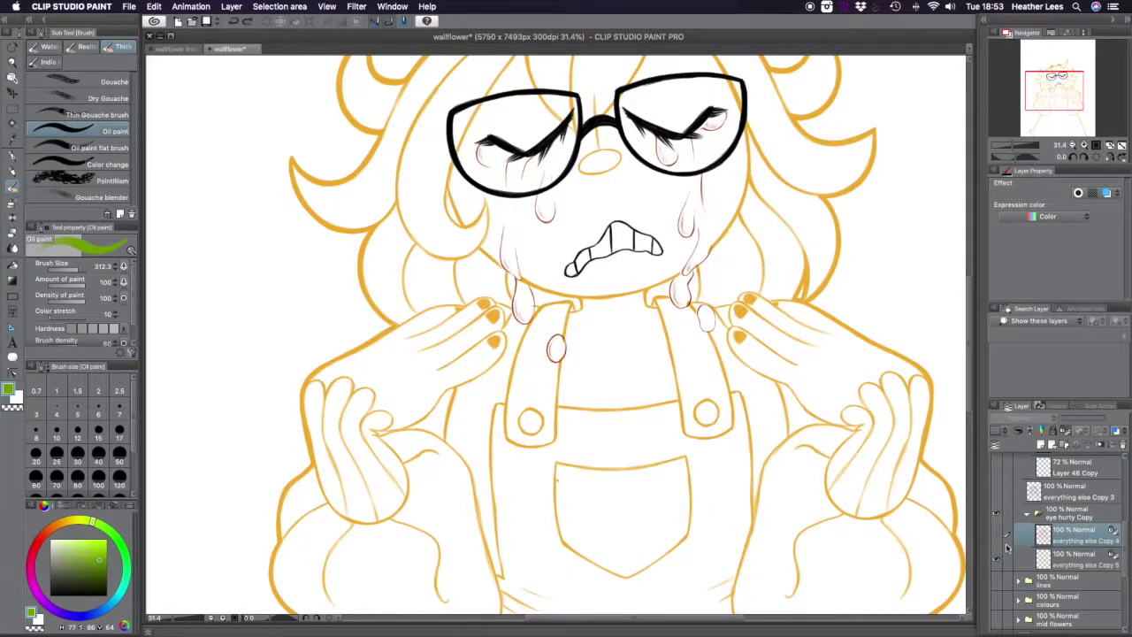
click(997, 537)
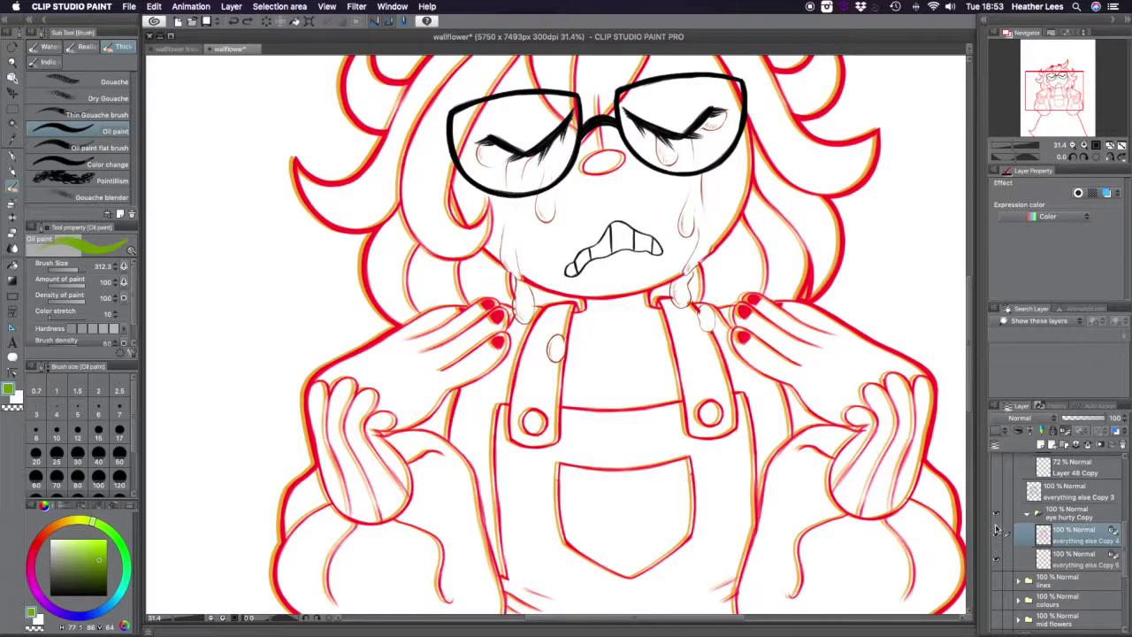
click(997, 495)
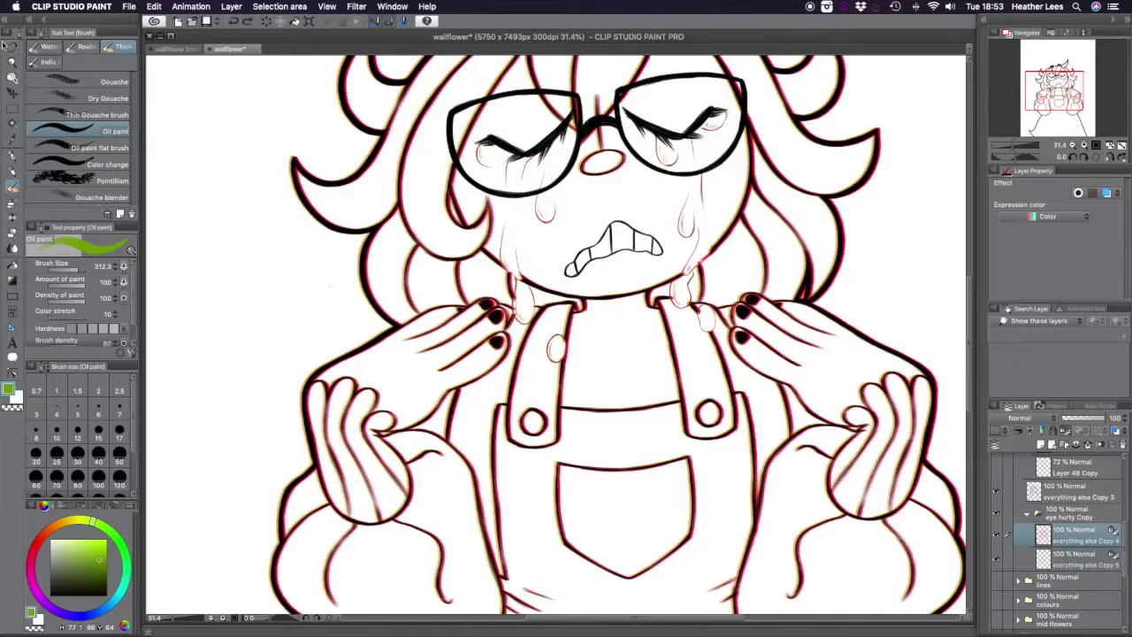
- Hide the yellow and red offset line copies so only the black linework is displayed for the whole figure
click(12, 62)
mouse_move(316, 238)
mouse_down()
mouse_move(372, 232)
mouse_move(298, 236)
mouse_up()
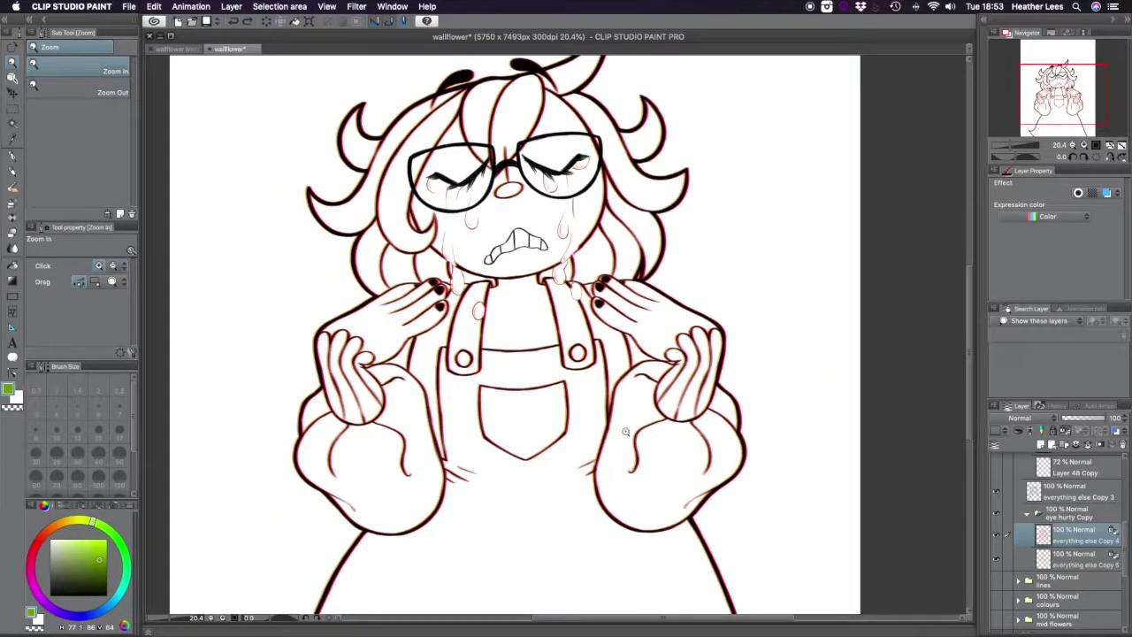
click(998, 560)
click(999, 540)
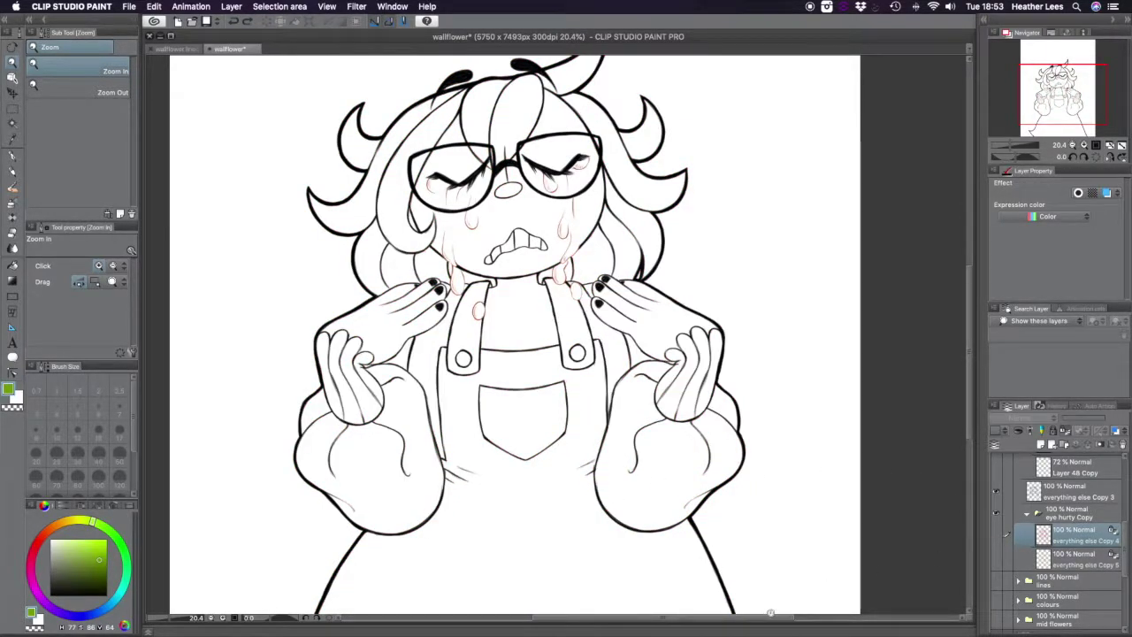
scroll(734, 607, up, 1)
scroll(734, 607, down, 2)
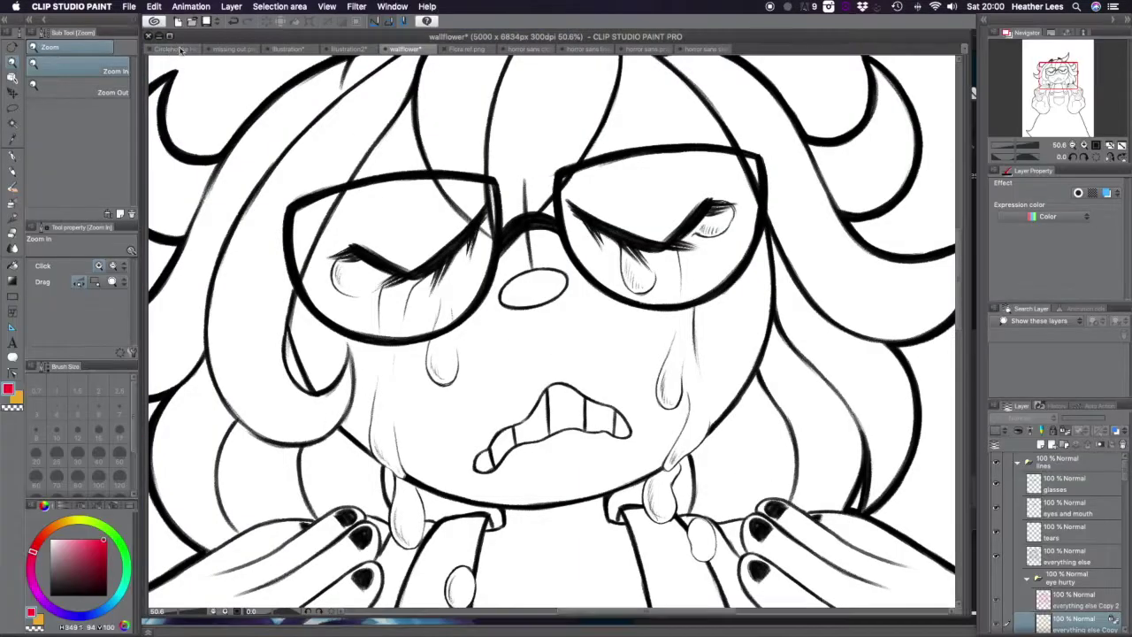
- Take the light green skin colour from the Flora ref.png document and select Layer 43 in the wallflower drawing's Skin folder
click(446, 50)
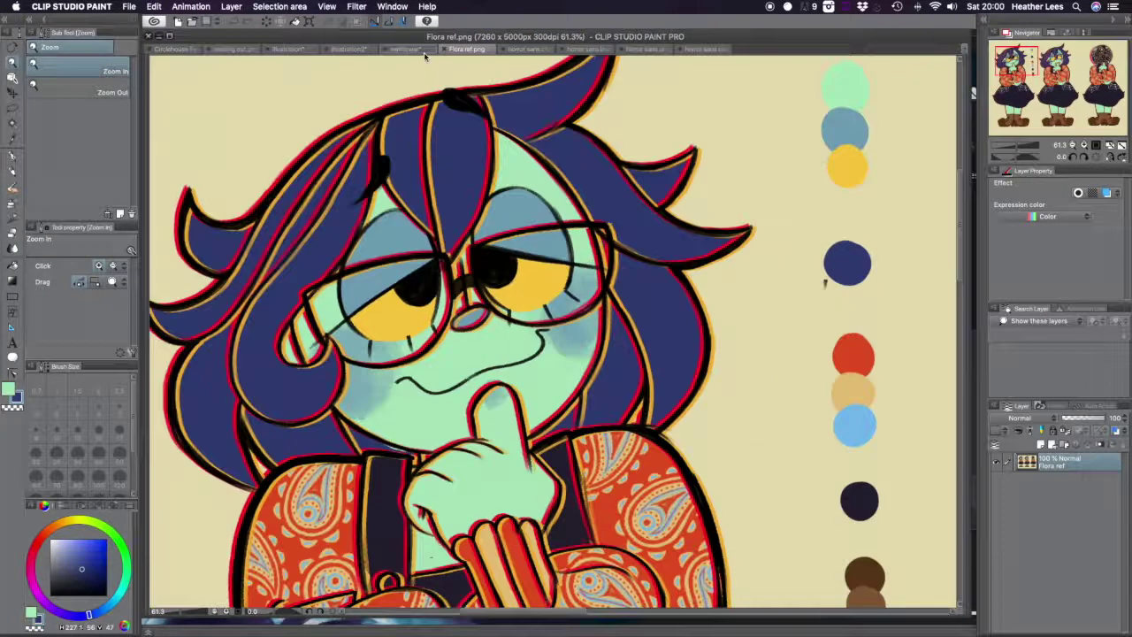
click(405, 49)
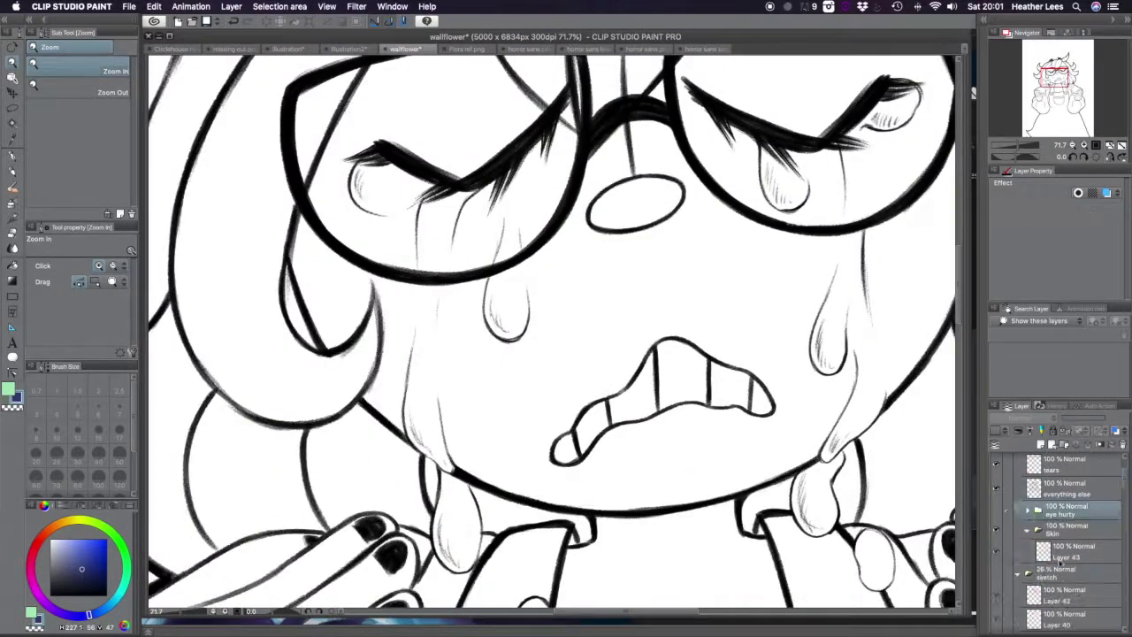
click(1072, 550)
- Paint the face and neck light green on Layer 43, leaving the hair, nose, teeth and dress straps white
key(b)
drag(318, 177, 460, 230)
drag(469, 106, 574, 168)
scroll(419, 349, up, 5)
mouse_move(419, 349)
mouse_down()
mouse_move(451, 203)
mouse_move(725, 292)
mouse_move(796, 194)
mouse_move(834, 232)
mouse_up()
scroll(834, 232, right, 5)
mouse_move(708, 177)
mouse_down()
mouse_move(751, 301)
mouse_move(645, 115)
mouse_up()
scroll(645, 115, down, 5)
mouse_move(566, 265)
mouse_down()
mouse_move(398, 354)
mouse_move(468, 246)
mouse_move(733, 374)
mouse_move(631, 519)
mouse_move(539, 424)
mouse_move(393, 456)
mouse_move(424, 477)
mouse_move(353, 283)
mouse_move(177, 398)
mouse_move(227, 466)
mouse_move(362, 540)
mouse_up()
mouse_move(402, 442)
mouse_down()
mouse_move(353, 372)
mouse_move(344, 292)
mouse_move(296, 176)
mouse_up()
scroll(324, 259, left, 10)
mouse_move(690, 416)
mouse_down()
mouse_move(620, 265)
mouse_move(475, 321)
mouse_move(496, 259)
mouse_move(530, 468)
mouse_move(548, 482)
mouse_up()
key(super+minus)
key(super+minus)
key(super+minus)
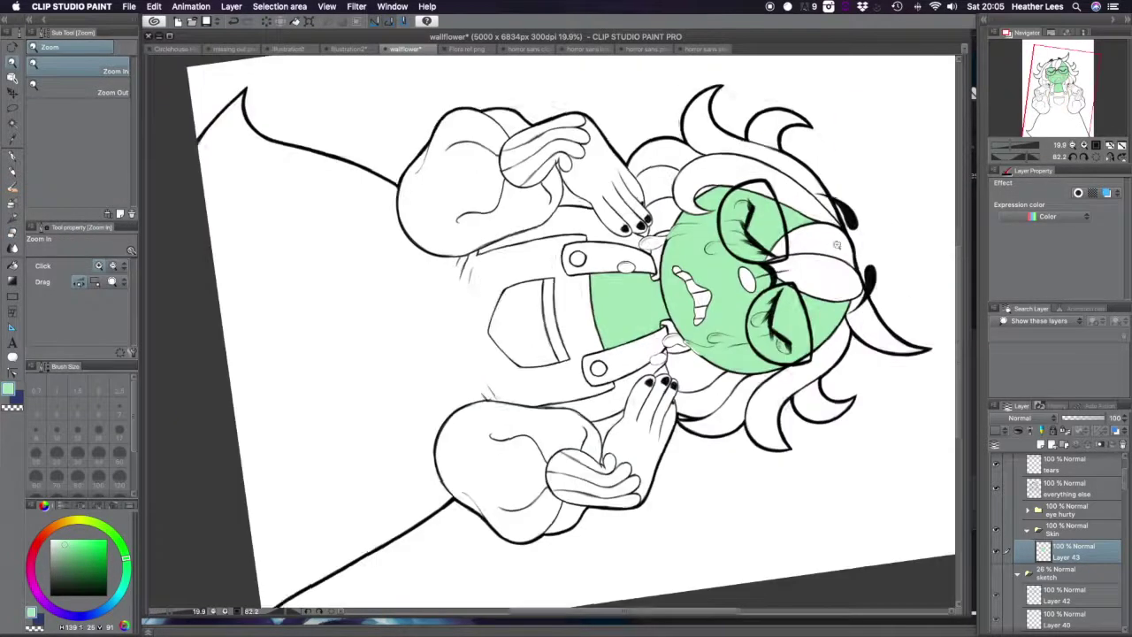
- Paint the backs and fingers of both raised hands light green, tidying the edges with the Kneaded eraser at size 26.3
scroll(950, 350, up, 5)
scroll(950, 350, down, 3)
scroll(951, 349, up, 2)
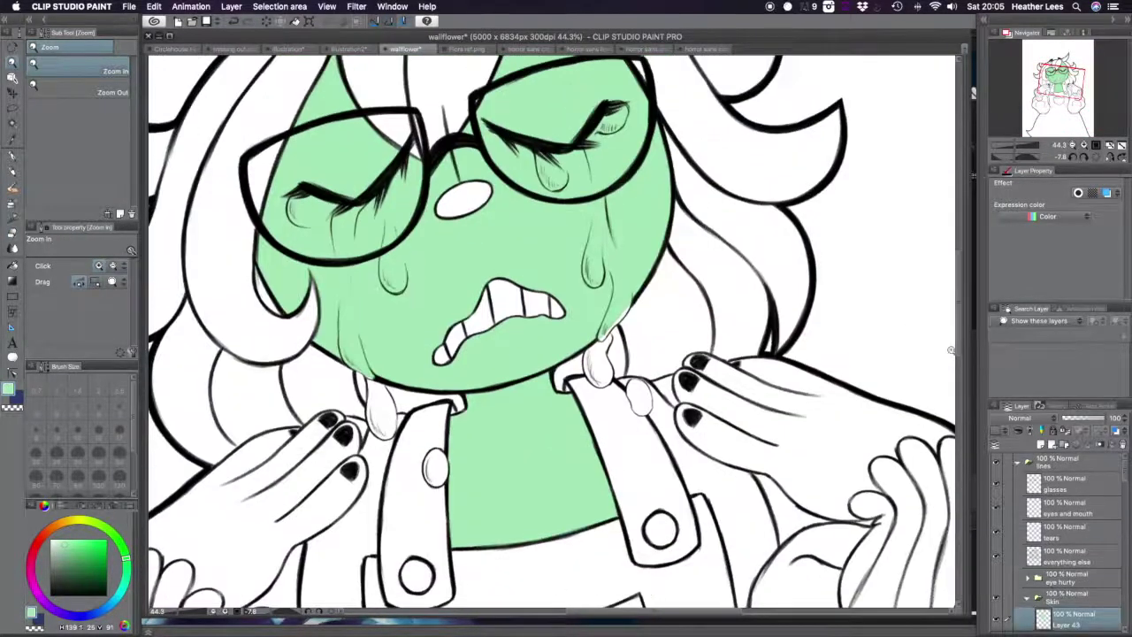
scroll(951, 350, down, 3)
scroll(619, 372, up, 3)
key(b)
mouse_move(610, 433)
mouse_down()
mouse_move(707, 347)
mouse_move(566, 354)
mouse_move(464, 411)
mouse_move(522, 398)
mouse_move(592, 443)
mouse_move(557, 456)
mouse_up()
scroll(619, 372, down, 2)
scroll(619, 372, right, 5)
mouse_move(601, 344)
mouse_down()
mouse_move(673, 353)
mouse_move(619, 300)
mouse_move(699, 475)
mouse_move(752, 442)
mouse_up()
key(e)
mouse_move(681, 467)
mouse_down()
mouse_move(673, 464)
mouse_move(730, 448)
mouse_up()
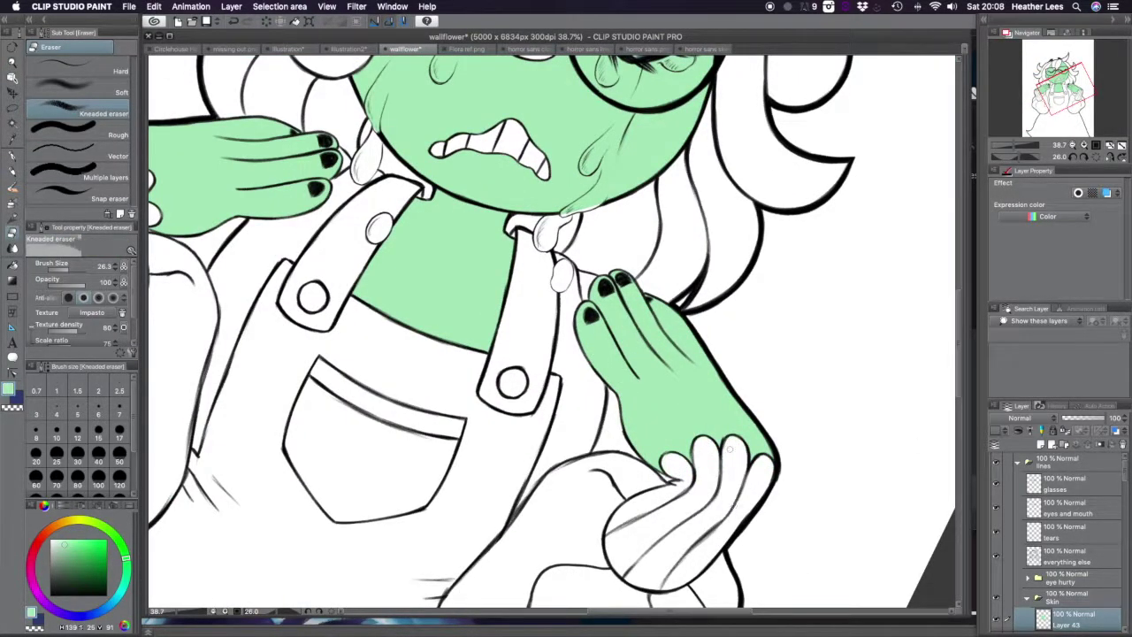
- Add a new layer above Layer 43 in the Skin folder
scroll(548, 332, down, 3)
scroll(549, 331, up, 4)
key(ctrl+shift+n)
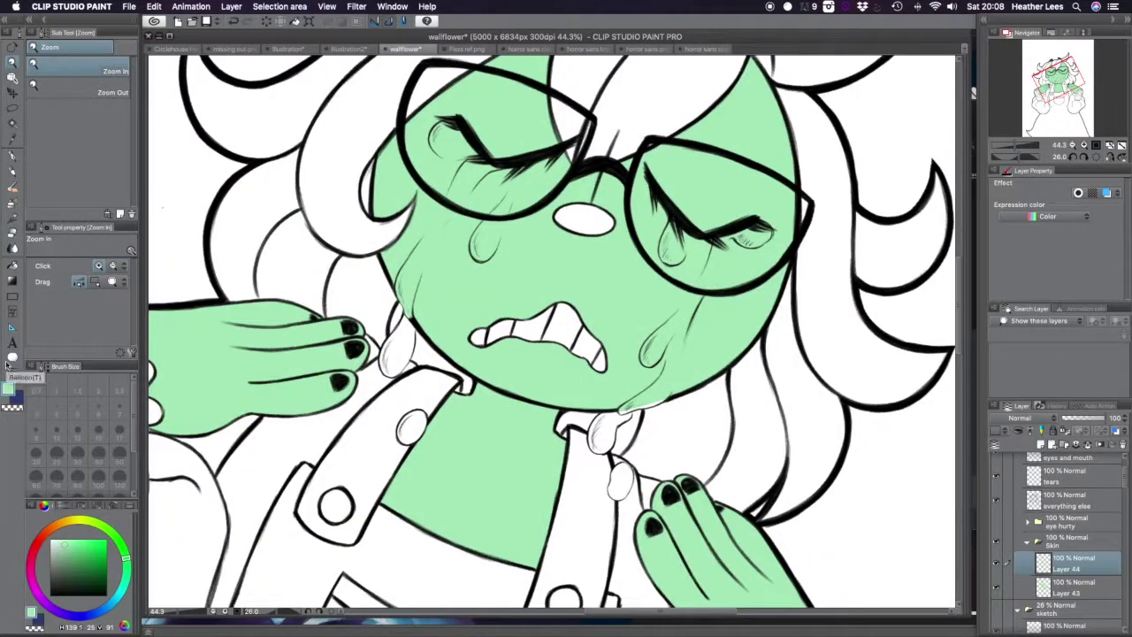
- Try stamping a size 400 Poppy decoration just above the mouth, and undo it
key(ctrl+plus)
key(b)
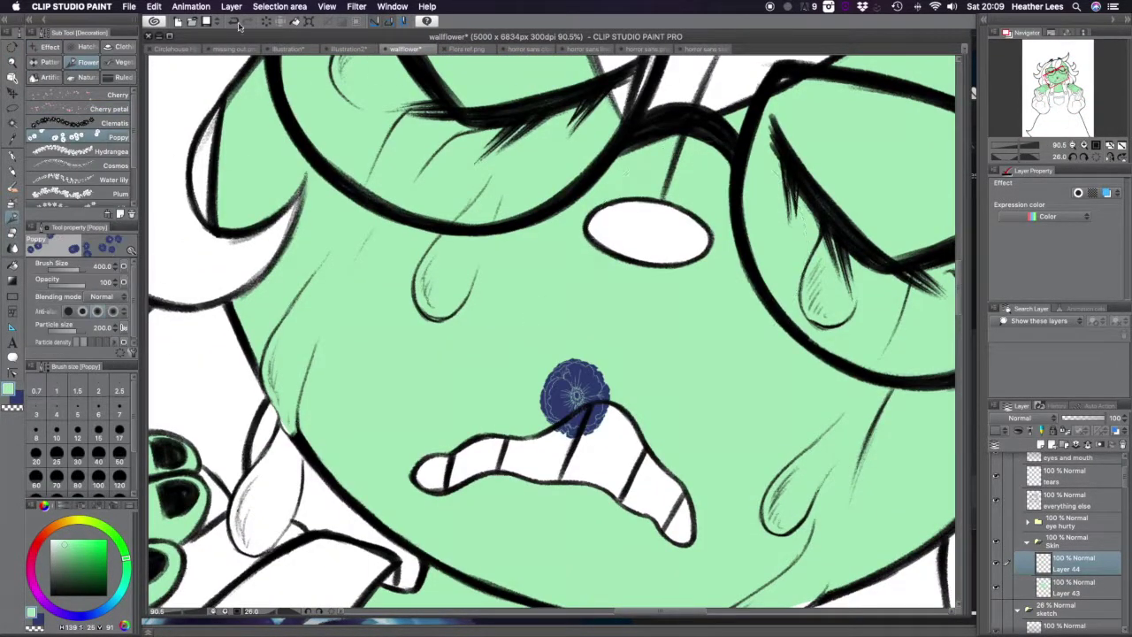
drag(337, 256, 336, 478)
key(ctrl+z)
- Try scattering Seven petaled flower decorations at size 300 across the cheeks, eyes and fringe, and undo them
key(ctrl+minus)
click(49, 62)
click(79, 201)
drag(787, 367, 380, 283)
scroll(548, 332, up, 3)
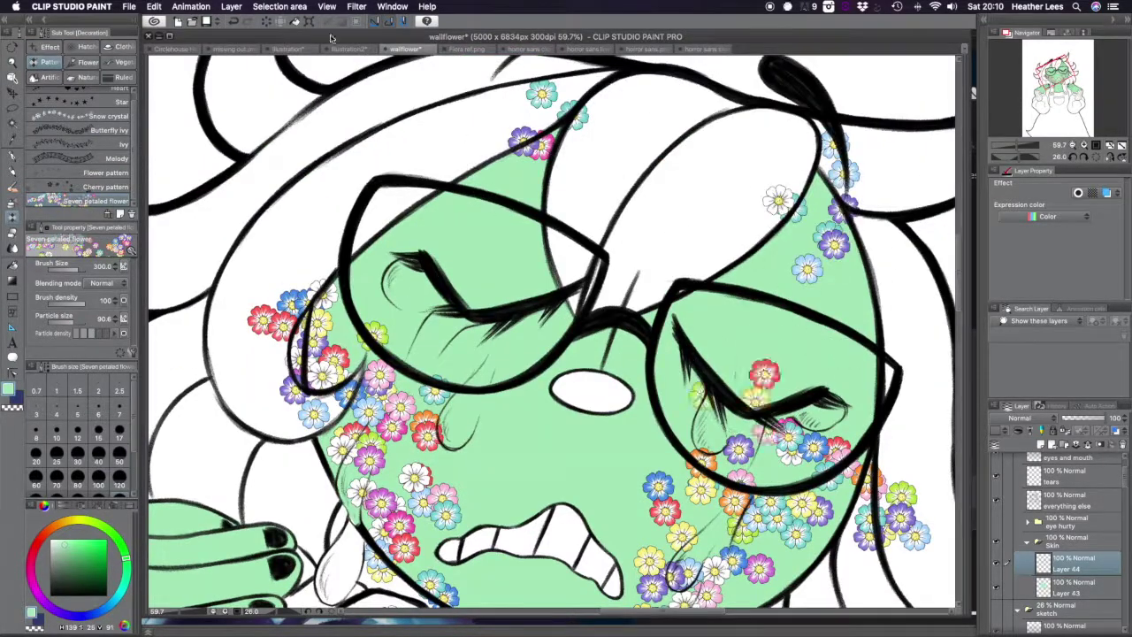
scroll(451, 254, down, 10)
key(ctrl+z)
scroll(733, 431, up, 5)
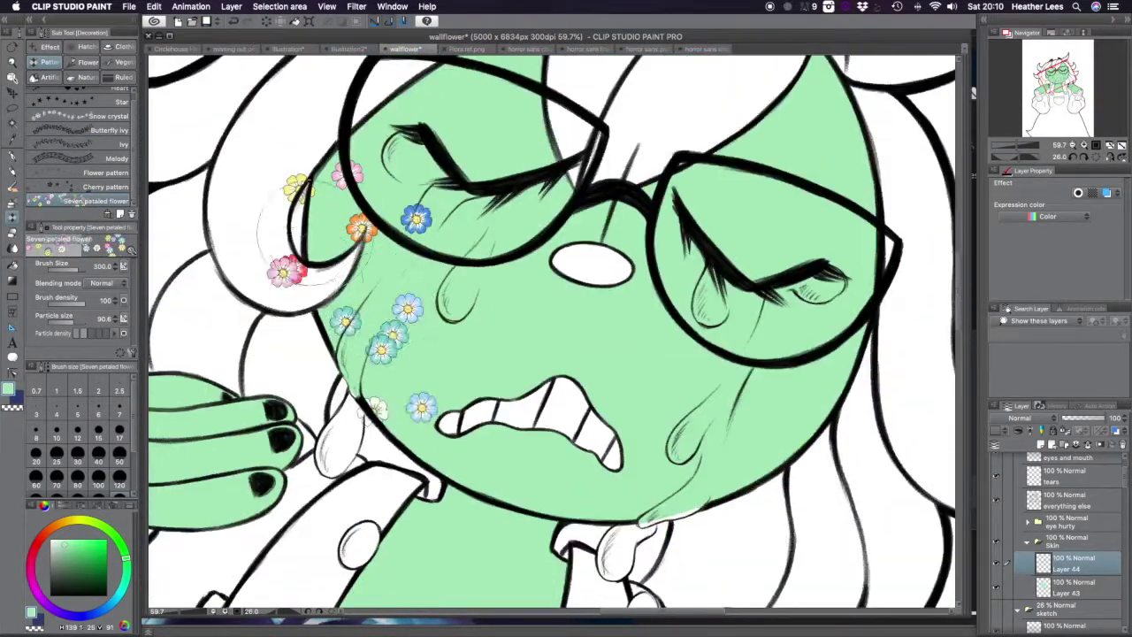
- Scatter multicoloured Seven petaled flowers at size 300 and particle size 90.6 over both cheeks and the falling tears
drag(732, 432, 867, 336)
drag(433, 380, 265, 189)
key(ctrl+z)
key(ctrl+z)
key(ctrl+z)
key(ctrl+z)
key(XF86AudioRaiseVolume)
key(ctrl+z)
key(ctrl+z)
key(ctrl+y)
key(ctrl+y)
key(ctrl+y)
key(ctrl+y)
key(ctrl+y)
key(ctrl+y)
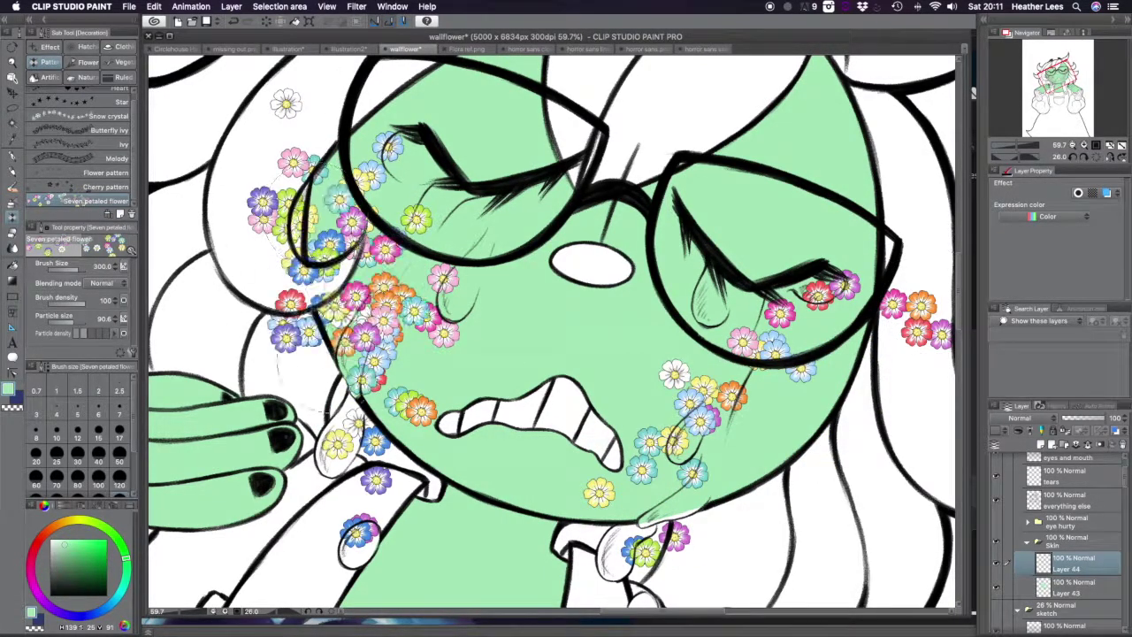
- Thicken the flower clusters on the cheeks and scatter a few more flowers across the fringe and forehead
key(ctrl+y)
key(ctrl+y)
key(ctrl+y)
key(ctrl+y)
scroll(551, 332, up, 6)
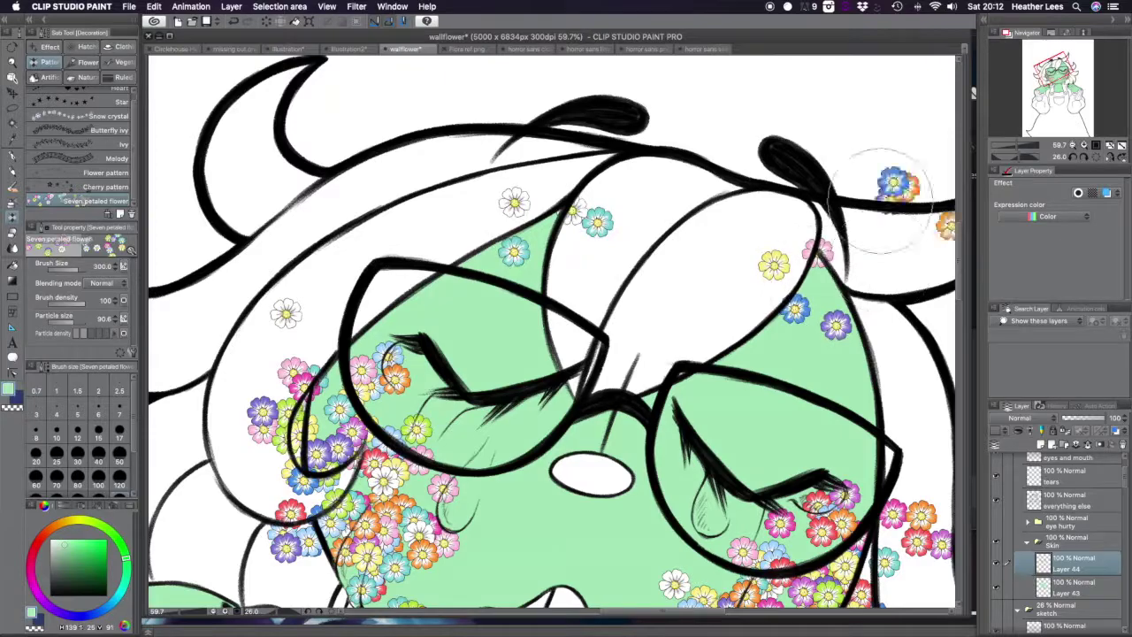
scroll(551, 332, down, 4)
- Set the flower particle size to 168.2 and layer larger Seven petaled flowers over the clusters on both cheeks
key(ctrl+minus)
key(ctrl+y)
key(ctrl+y)
key(ctrl+y)
key(ctrl+y)
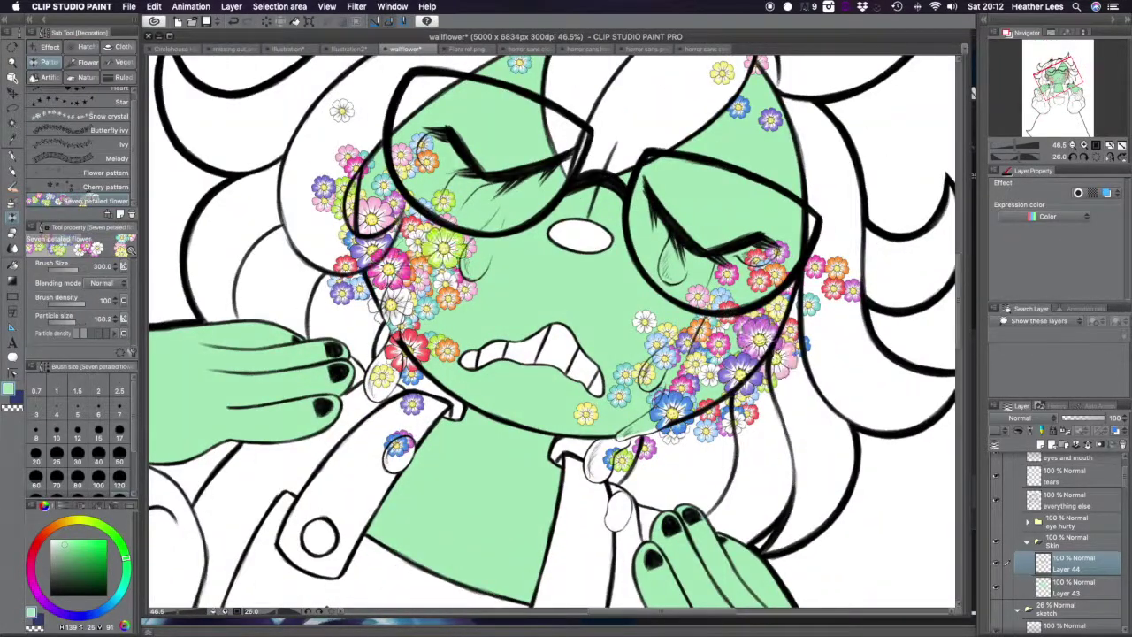
key(ctrl+y)
key(ctrl+y)
key(ctrl+y)
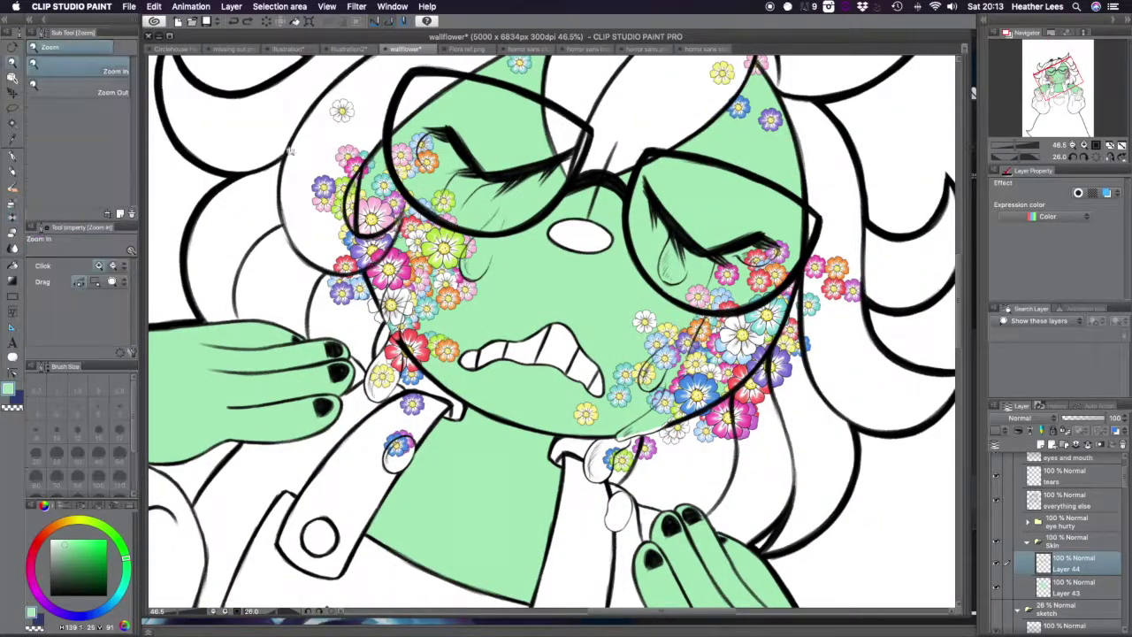
- Turn the multicoloured flowers into dark, semi-transparent shapes and recolour them dark blue with the Oil paint brush
key(ctrl+plus)
key(ctrl+minus)
key(ctrl+minus)
click(154, 7)
click(230, 171)
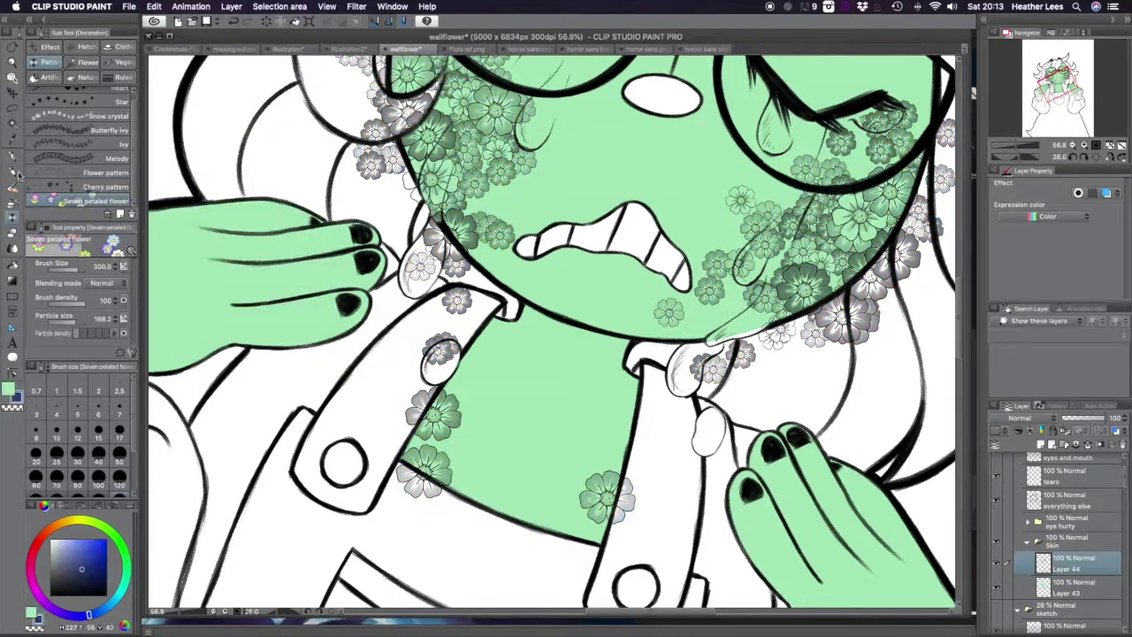
key(minus)
key(b)
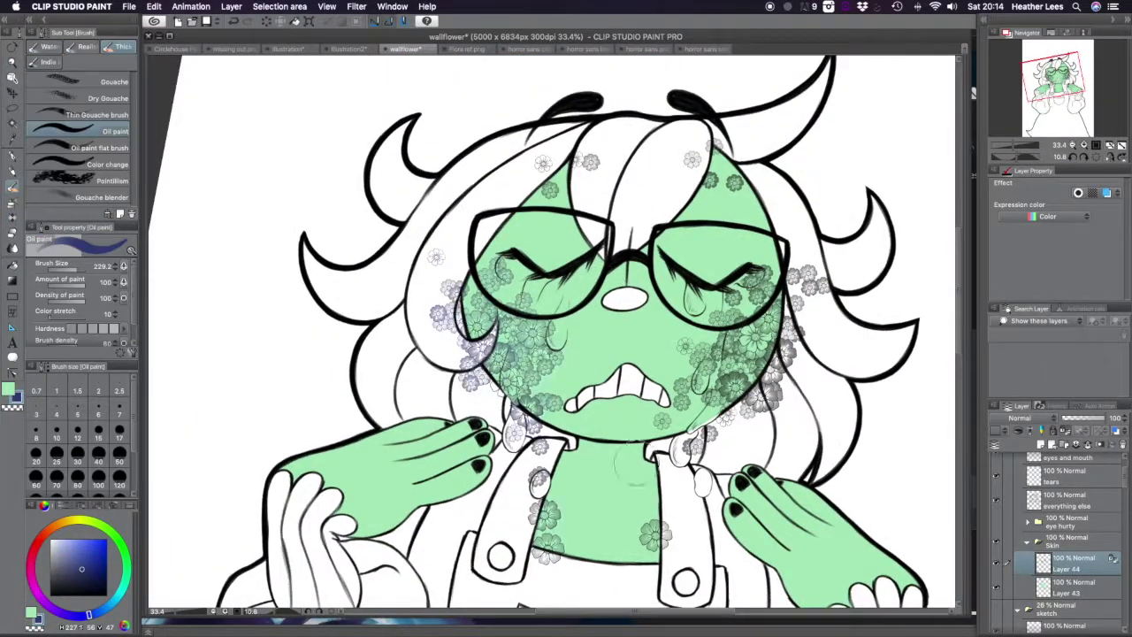
- Select the area outside the green skin and remove the flowers that spill onto the hair, tears and straps
key(w)
click(1074, 584)
click(841, 539)
click(561, 598)
key(Return)
key(z)
drag(672, 409, 692, 409)
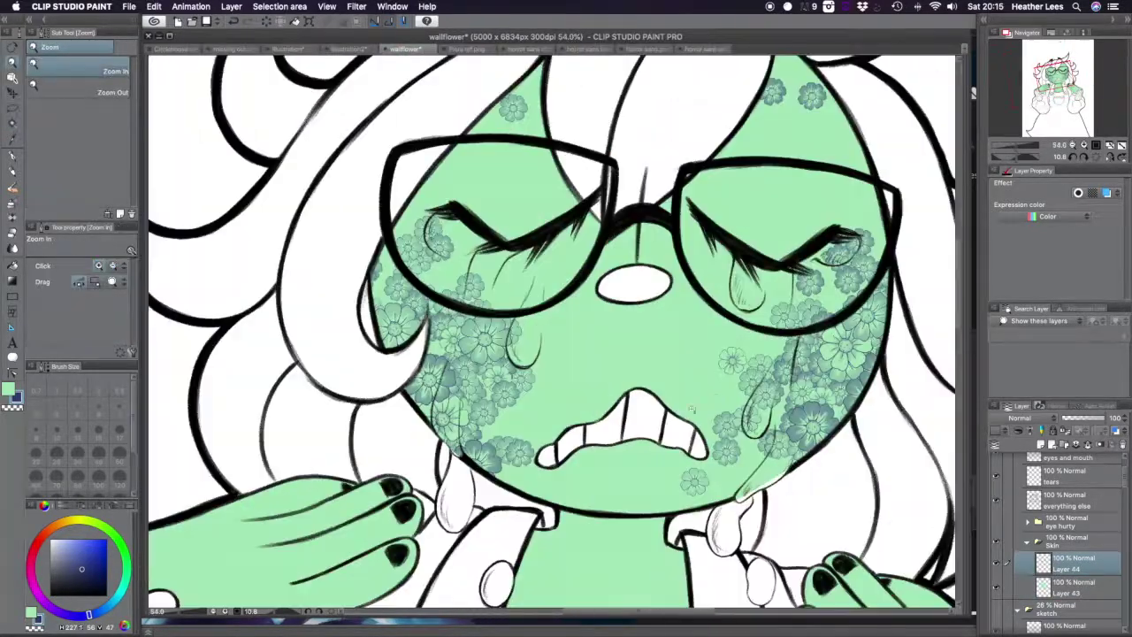
scroll(945, 382, down, 5)
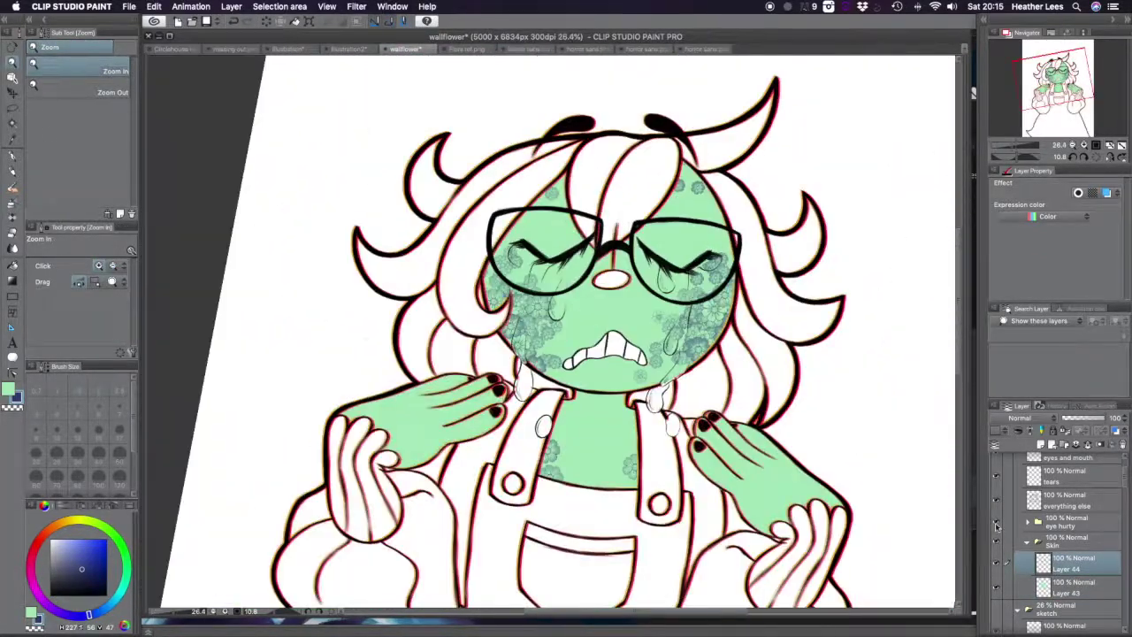
- Shade both cheeks blue with Rough wash on a new layer beneath the flowers and soften them with Textured blender
scroll(745, 336, up, 3)
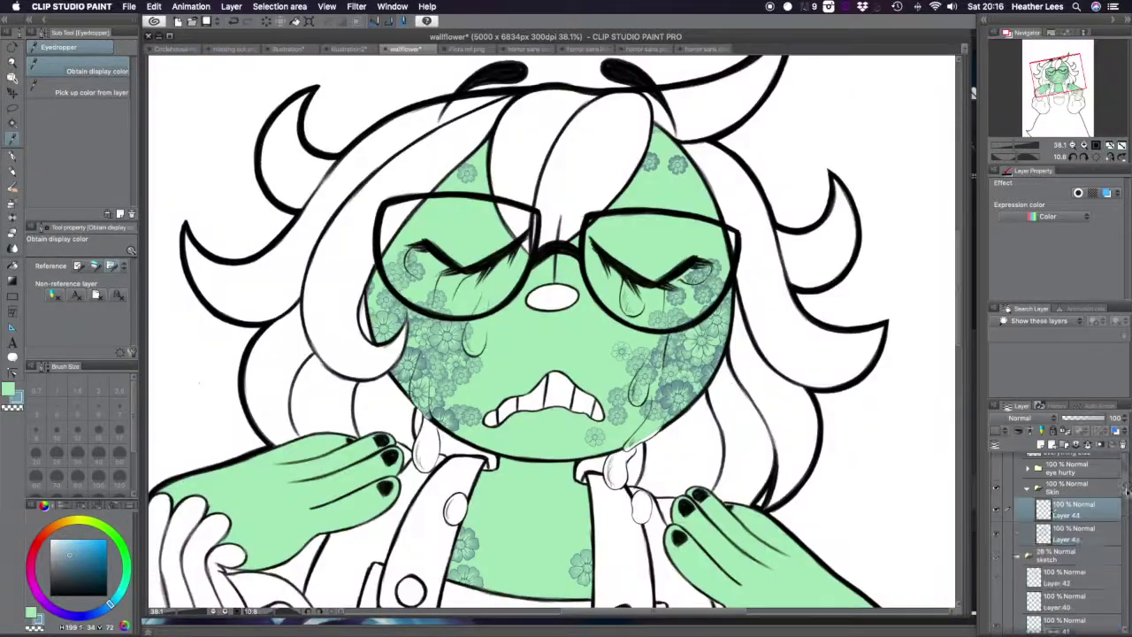
key(b)
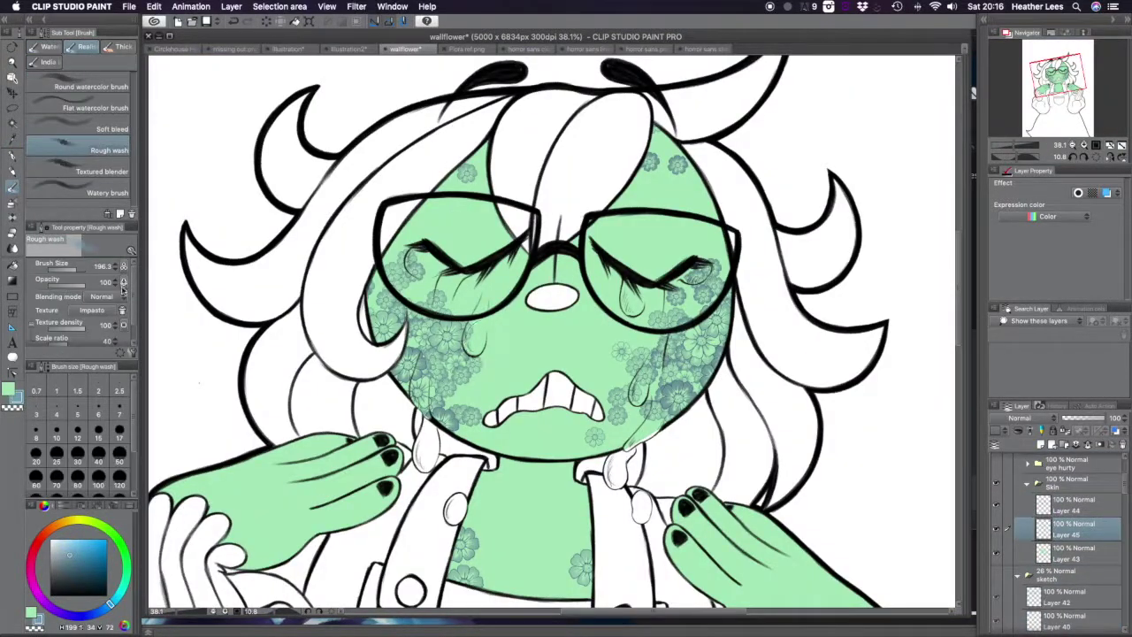
drag(381, 266, 442, 353)
drag(381, 292, 416, 353)
drag(636, 274, 690, 389)
click(88, 171)
drag(370, 345, 402, 363)
drag(766, 374, 620, 398)
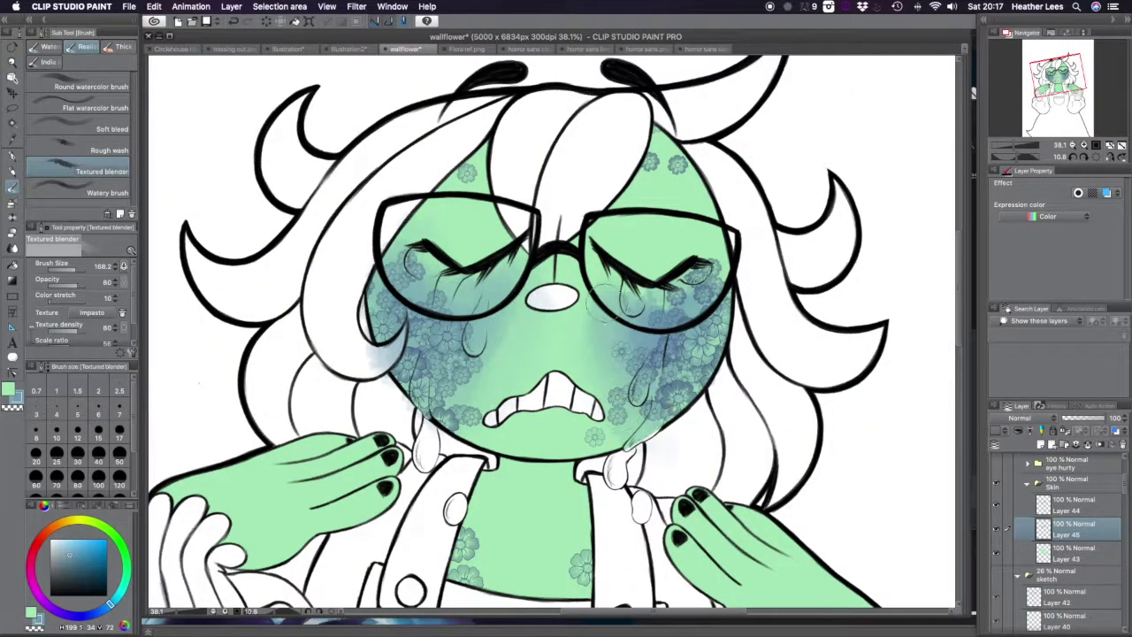
- Remove the blue cheek shading that spills outside the face onto the hair and background
key(super+c)
key(super+v)
key(e)
right_click(1070, 531)
click(1027, 326)
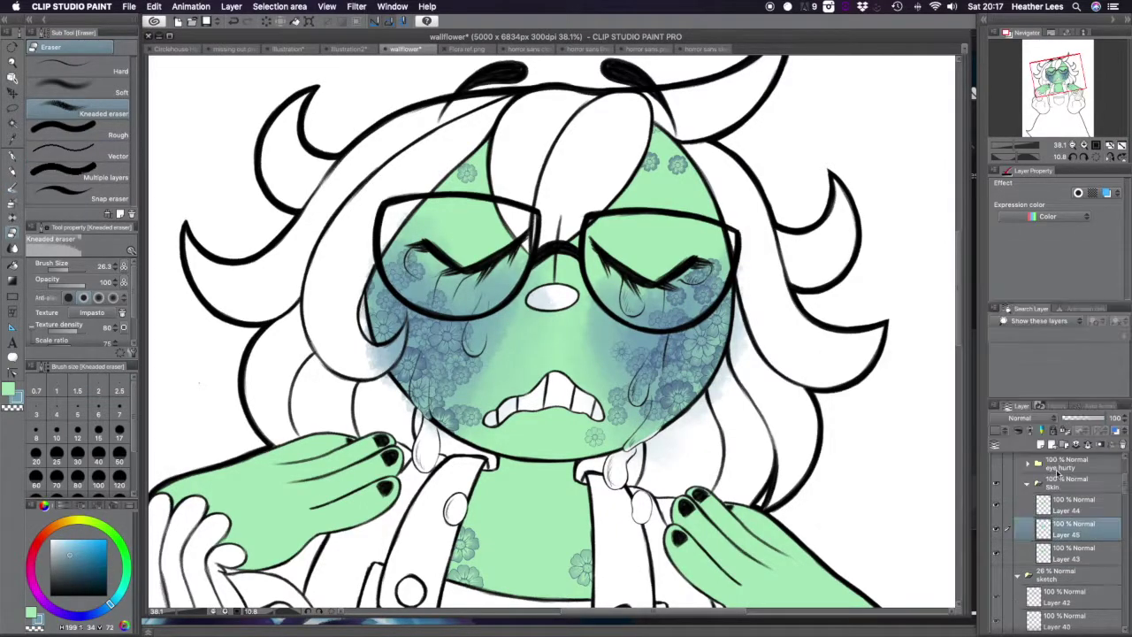
click(88, 71)
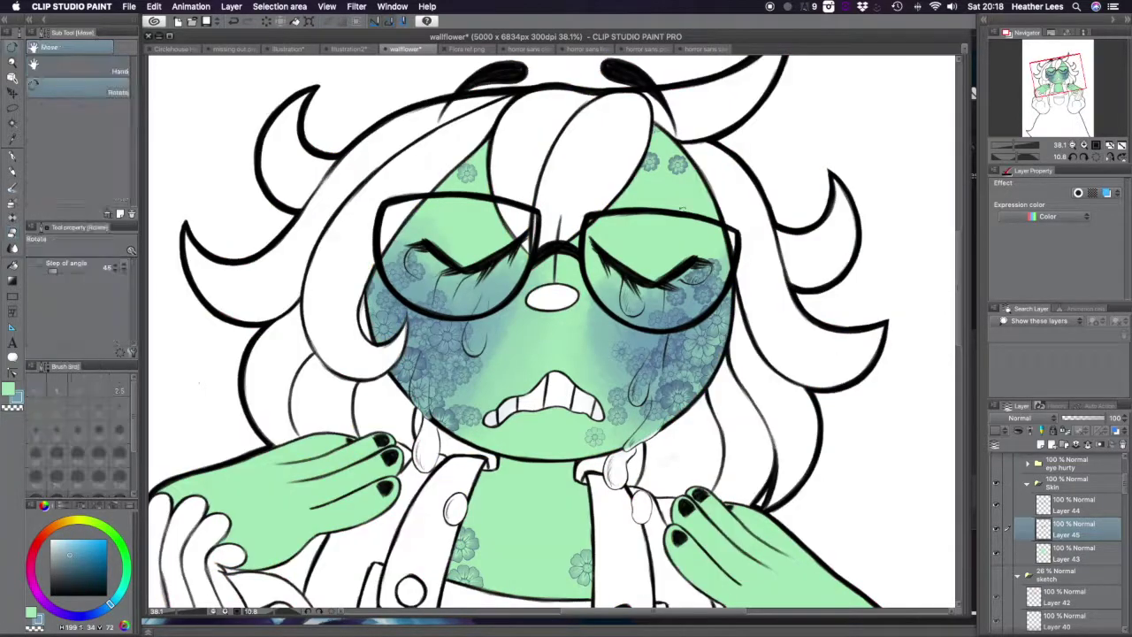
- Shade the fingertips of both hands, the neck under the chin and the dress neckline blue with Rough wash
scroll(905, 367, down, 5)
key(b)
drag(314, 292, 412, 385)
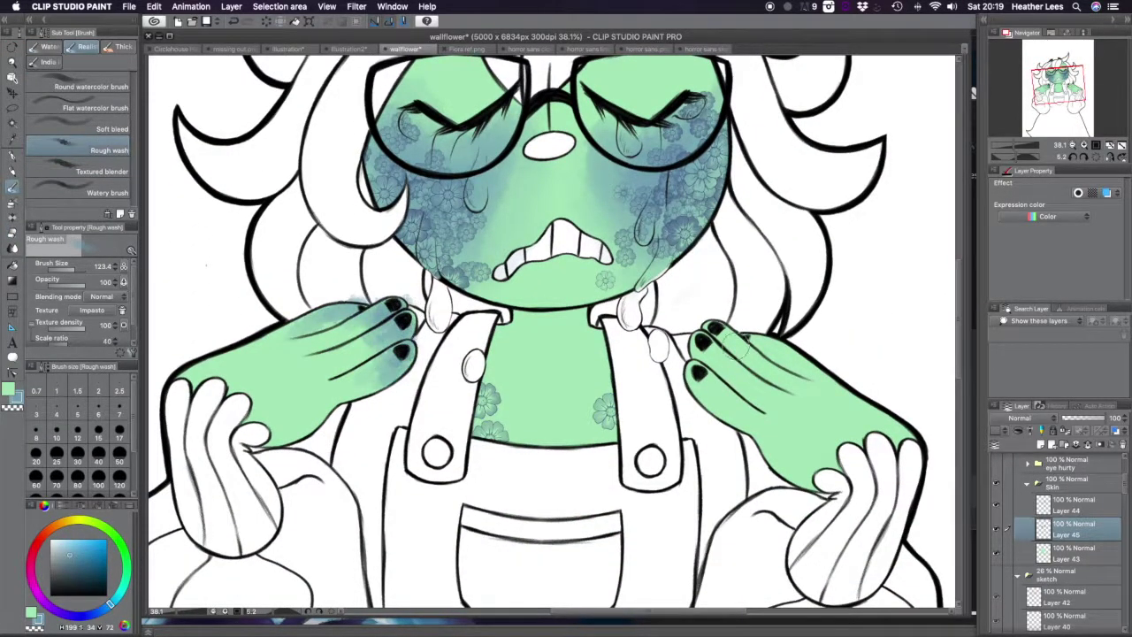
scroll(699, 332, up, 2)
drag(787, 305, 673, 381)
drag(425, 442, 531, 477)
drag(456, 301, 592, 331)
drag(433, 336, 619, 345)
- Erase stray blue around the hands and neck, and refine the shading on the neck and fingers
click(13, 233)
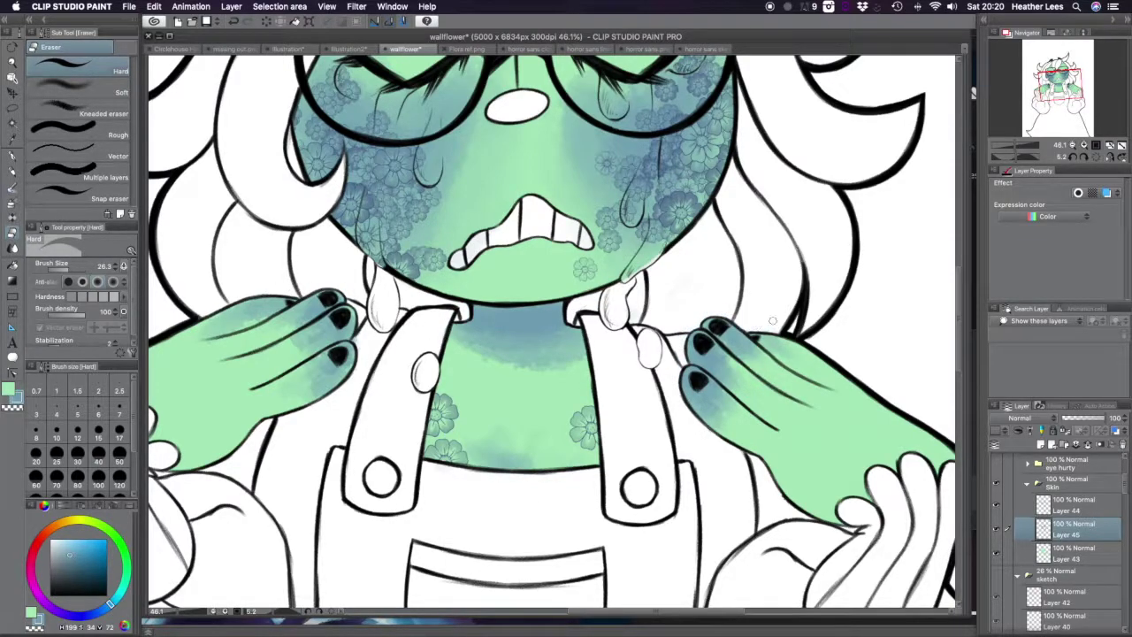
key(b)
drag(478, 354, 531, 358)
mouse_move(728, 418)
mouse_down()
mouse_move(747, 372)
mouse_move(968, 415)
mouse_up()
scroll(553, 299, down, 5)
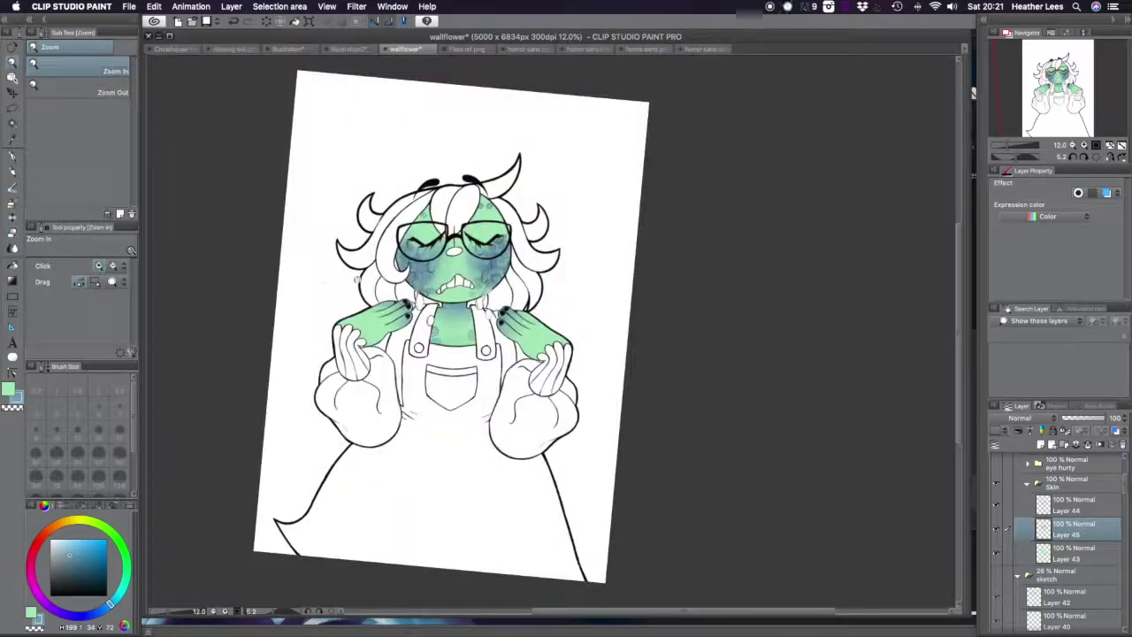
scroll(553, 327, up, 4)
- Paint the nose blue with the Oil paint brush and set the skin shading layer's opacity to 84%
click(997, 529)
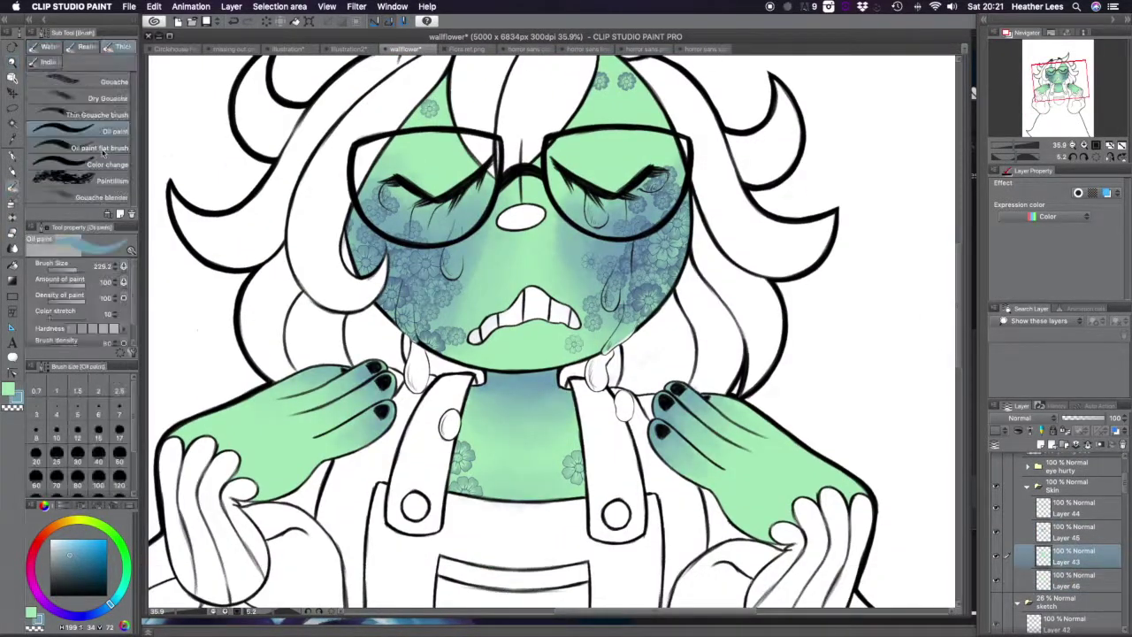
key(b)
click(1071, 531)
scroll(804, 263, down, 3)
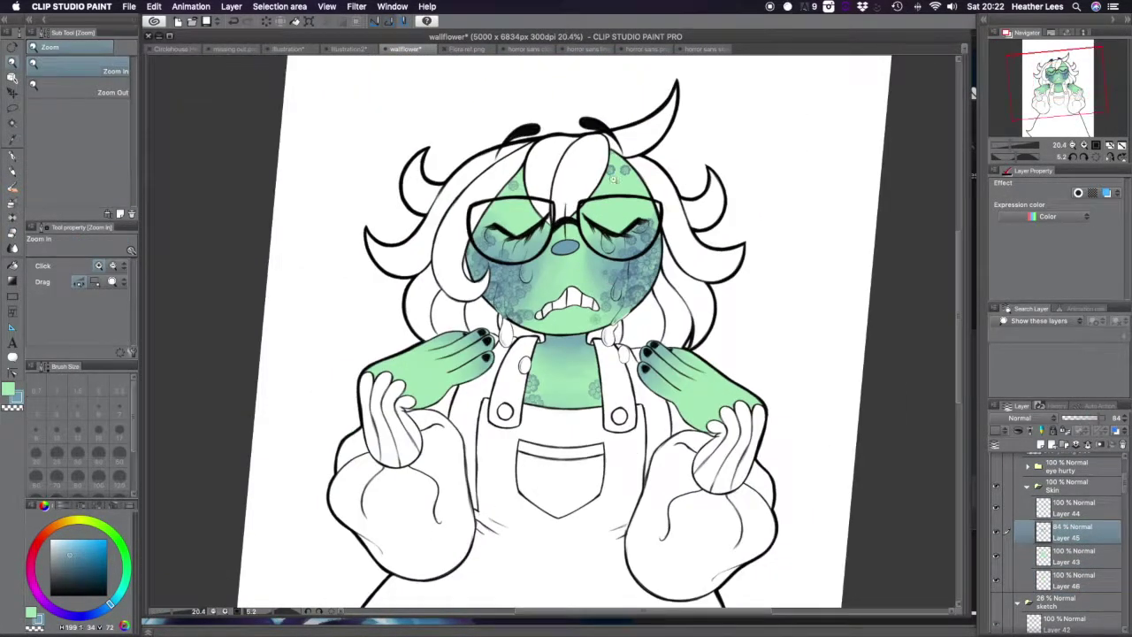
scroll(804, 263, up, 2)
- Create a hair folder with a new layer and paint the fringe and top curl dark blue with Oil paint
click(1054, 492)
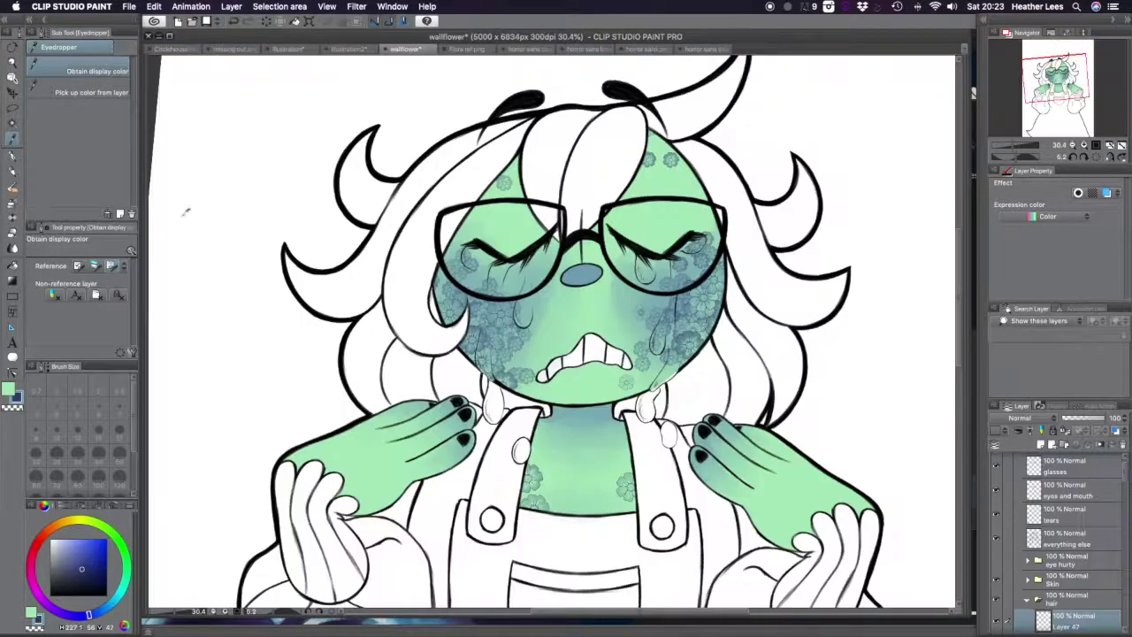
key(b)
mouse_move(579, 152)
mouse_down()
mouse_move(616, 191)
mouse_move(619, 115)
mouse_move(734, 89)
mouse_up()
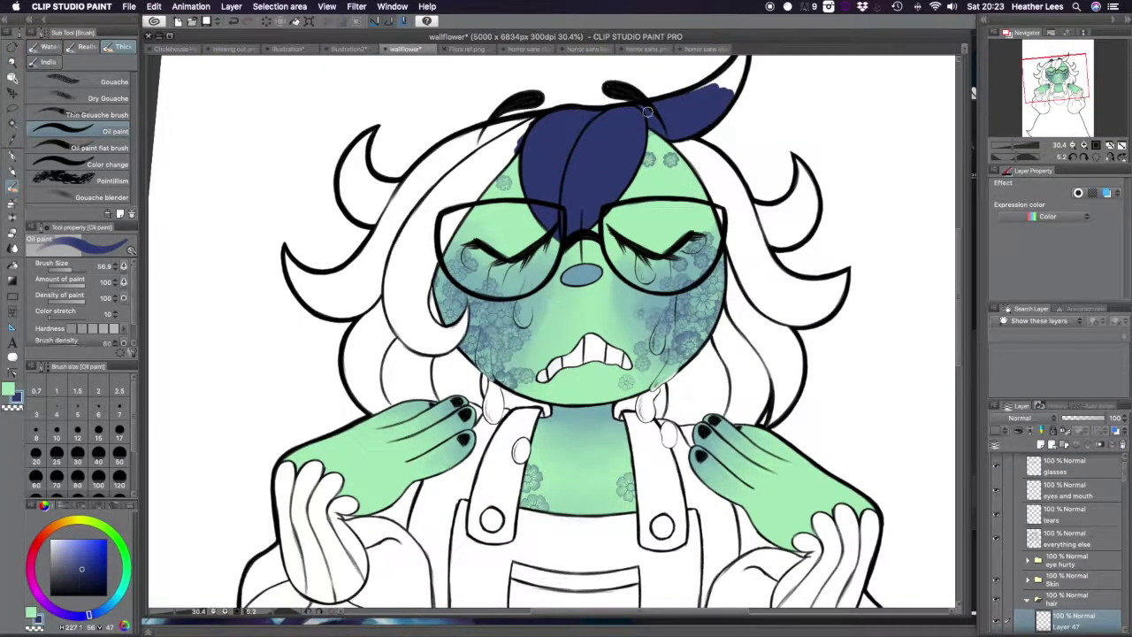
scroll(566, 336, up, 2)
- Fill the curls on both sides of the face and the hair behind the neck with dark blue
drag(522, 201, 398, 353)
mouse_move(530, 199)
mouse_down()
mouse_move(340, 261)
mouse_move(469, 452)
mouse_up()
mouse_move(391, 327)
mouse_down()
mouse_move(364, 466)
mouse_move(375, 404)
mouse_move(342, 358)
mouse_up()
mouse_move(681, 477)
mouse_down()
mouse_move(765, 452)
mouse_move(736, 360)
mouse_move(788, 302)
mouse_up()
click(997, 562)
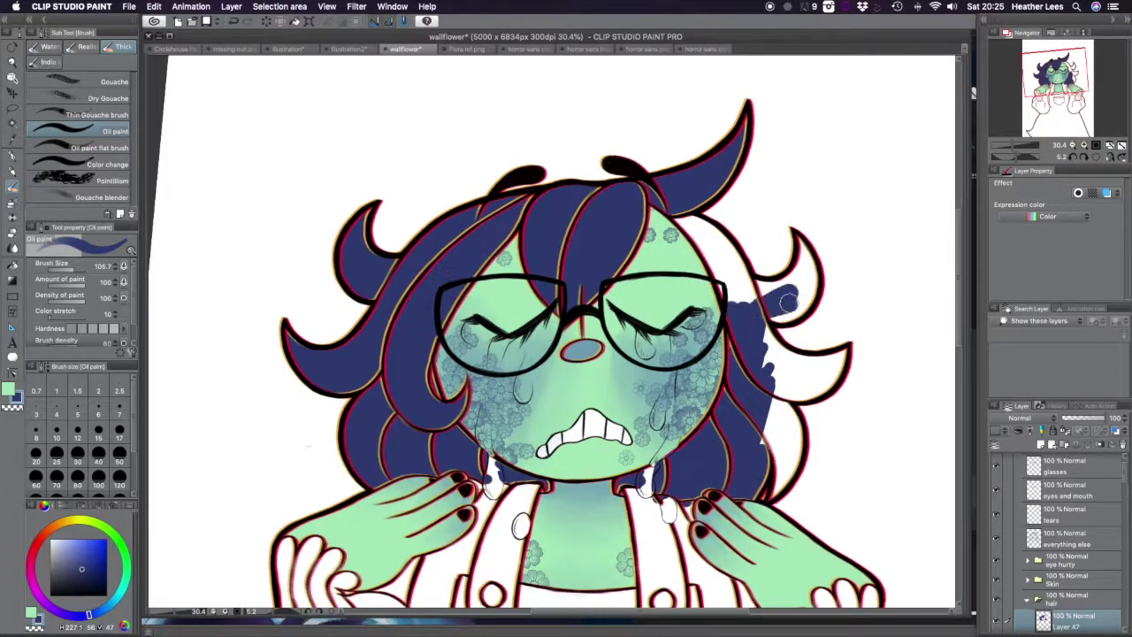
drag(790, 417, 707, 398)
- Fill the remaining white gaps along the hair outlines with dark blue on the hair layer
click(1066, 580)
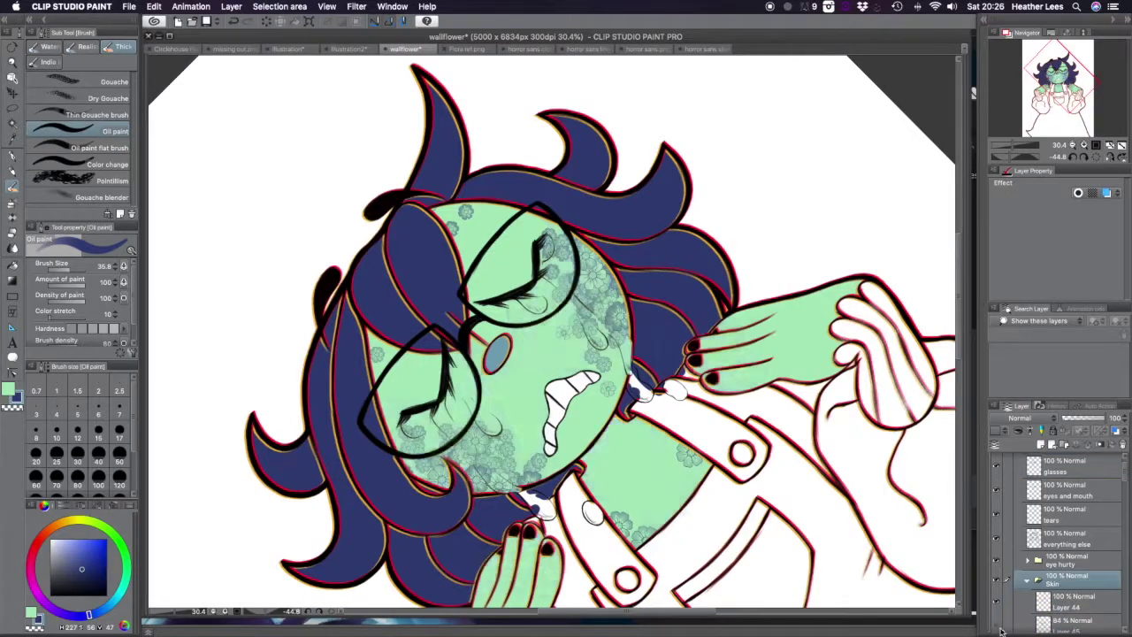
click(997, 626)
key(e)
scroll(962, 353, down, 5)
drag(946, 361, 838, 343)
key(b)
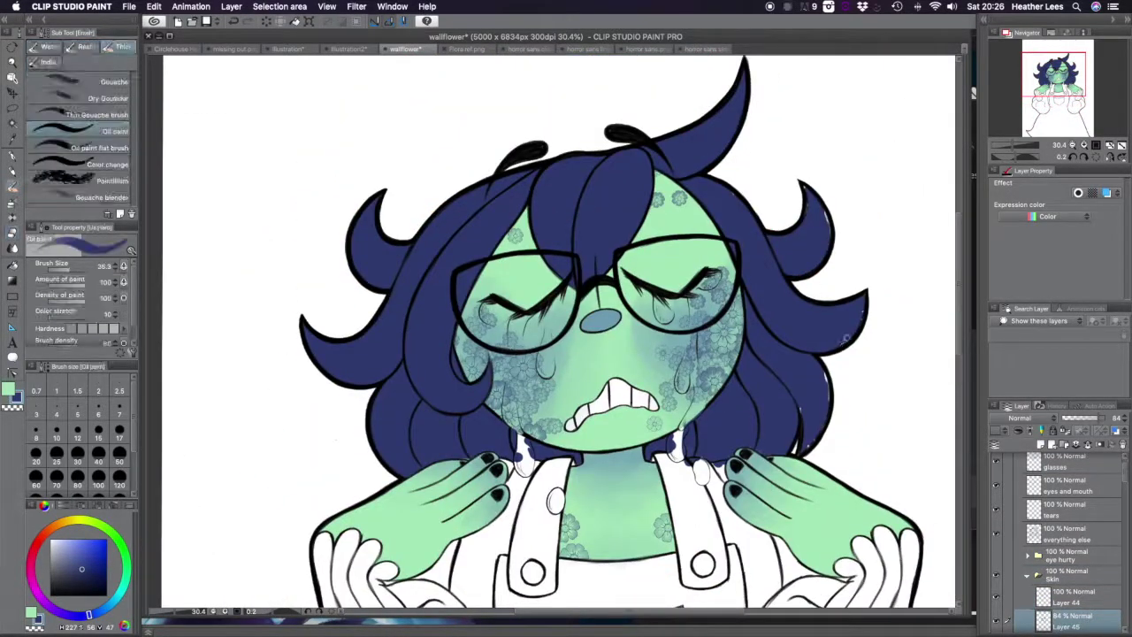
shift+super+click(859, 314)
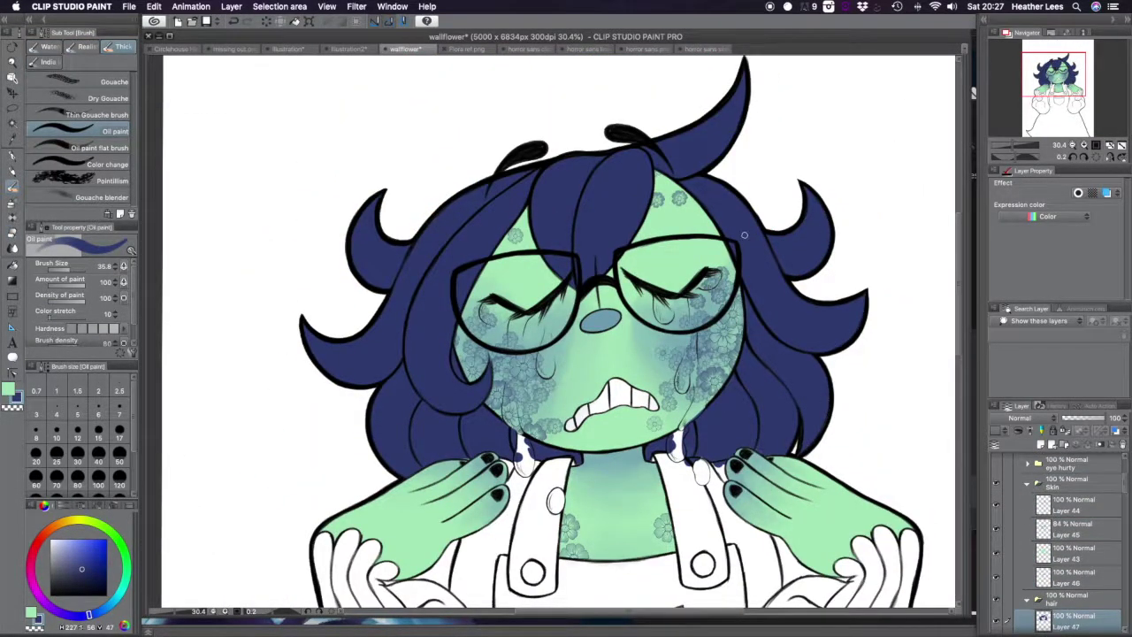
- Touch up the hair colour edges around the hands, shoulders and fringe
key(e)
shift+super+click(758, 429)
scroll(485, 428, up, 3)
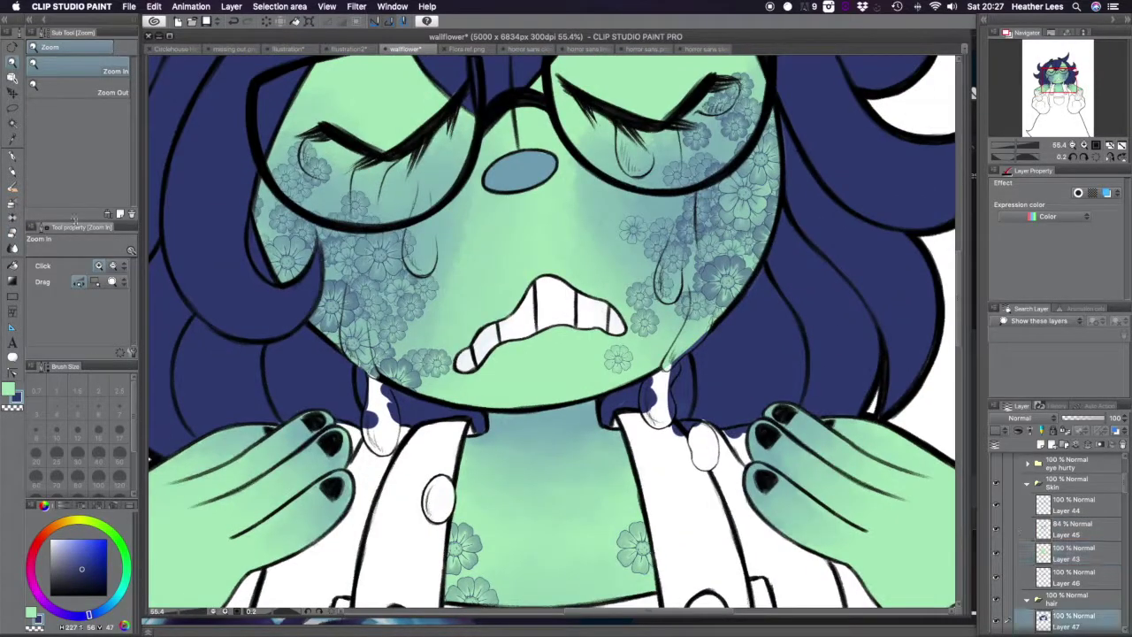
shift+super+click(762, 405)
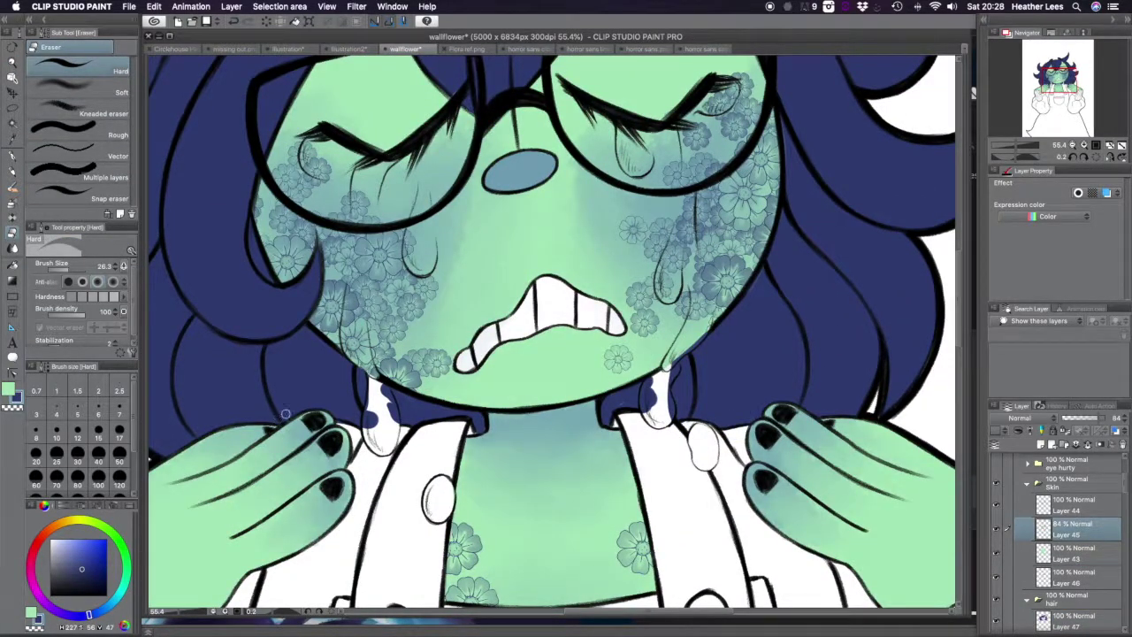
scroll(749, 328, down, 3)
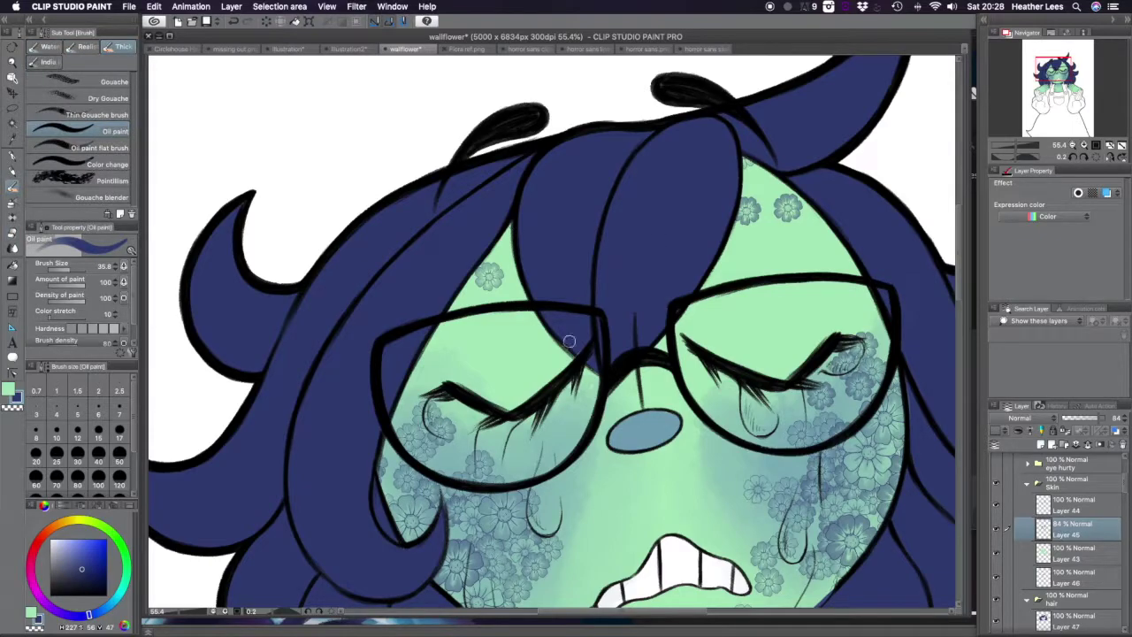
scroll(748, 328, down, 3)
scroll(749, 328, up, 2)
scroll(1015, 491, down, 3)
- Hide the skin and hair colours and paint the first tears yellow with Design pencil on a new layer beneath the tear lines
click(997, 484)
scroll(1053, 531, up, 3)
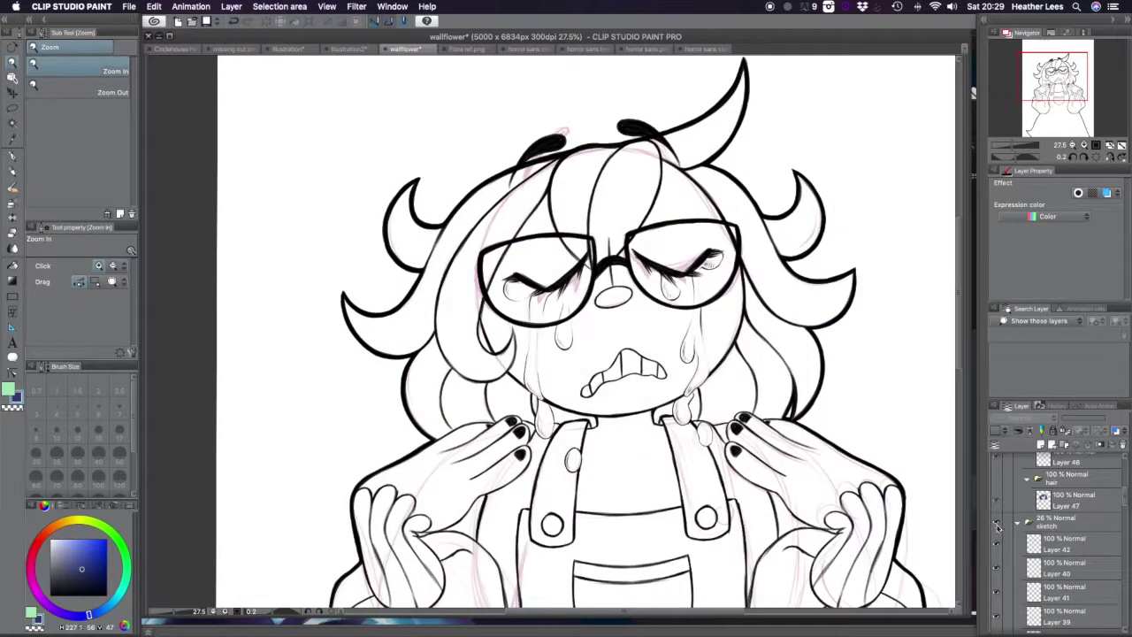
click(1073, 553)
double_click(1073, 573)
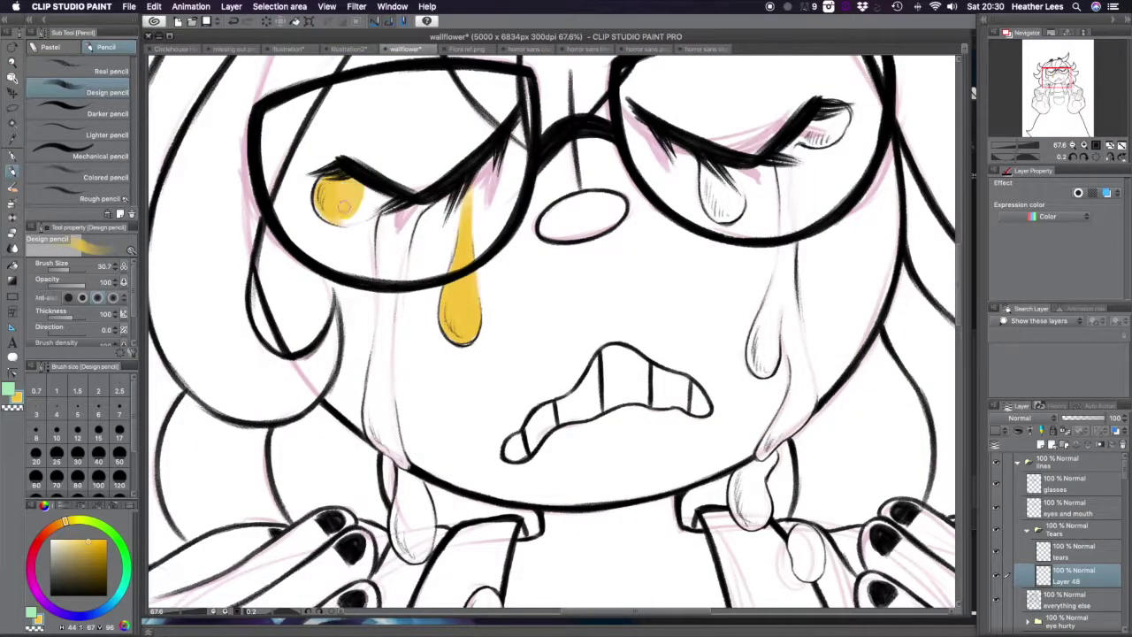
mouse_move(398, 199)
mouse_down()
mouse_move(388, 339)
mouse_move(407, 468)
mouse_up()
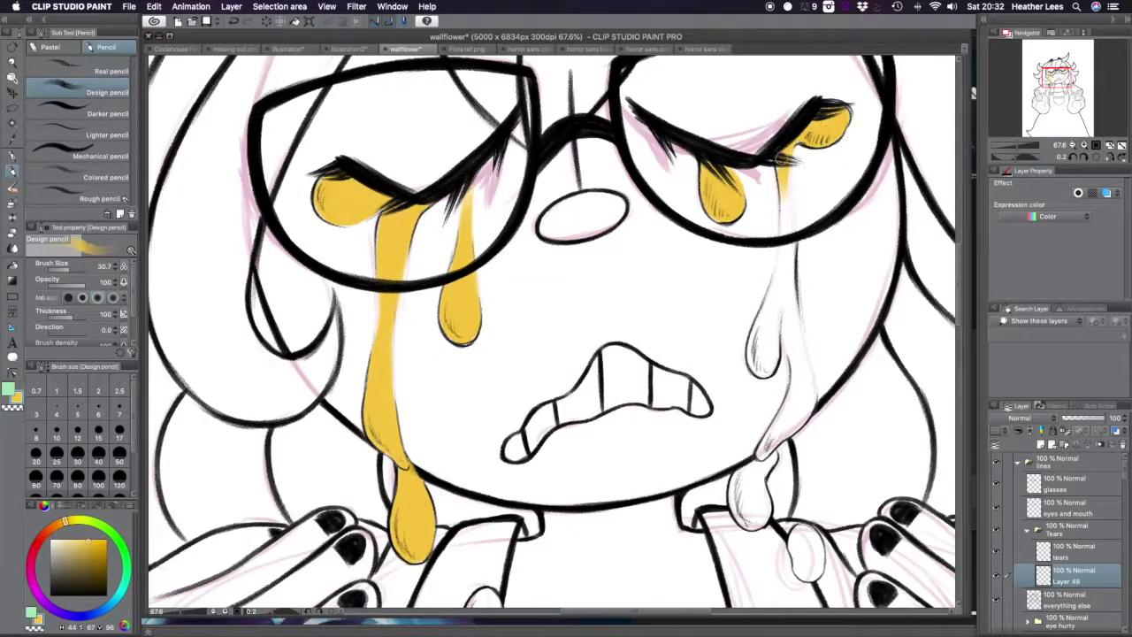
- Colour the remaining cheek streams, the drips below the chin and the drops on the straps yellow
drag(778, 157, 783, 250)
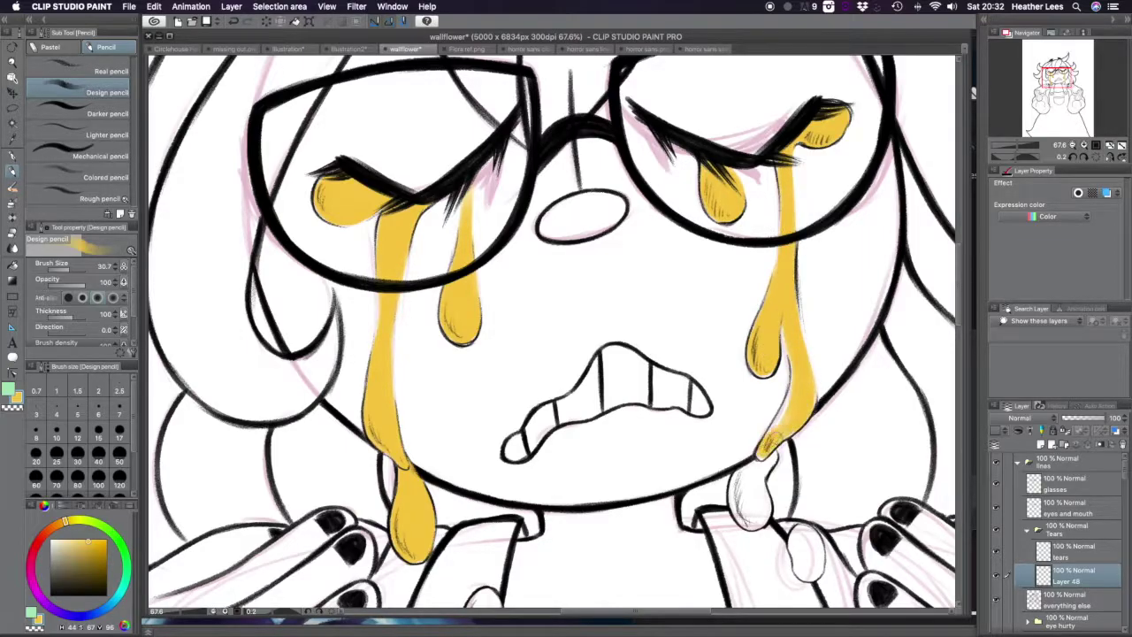
drag(742, 482, 750, 518)
scroll(747, 513, down, 5)
drag(477, 462, 486, 486)
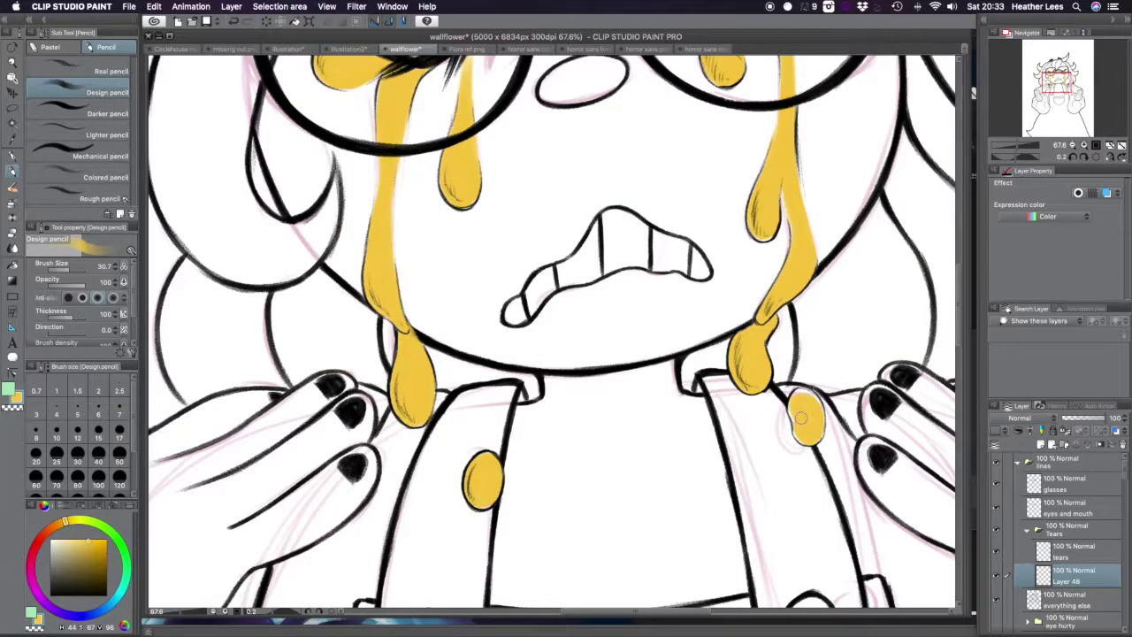
- Show the skin and hair colours again and set the tear colour layer's opacity to 68%
click(14, 69)
key(ctrl+minus)
key(ctrl+minus)
key(ctrl+minus)
click(998, 509)
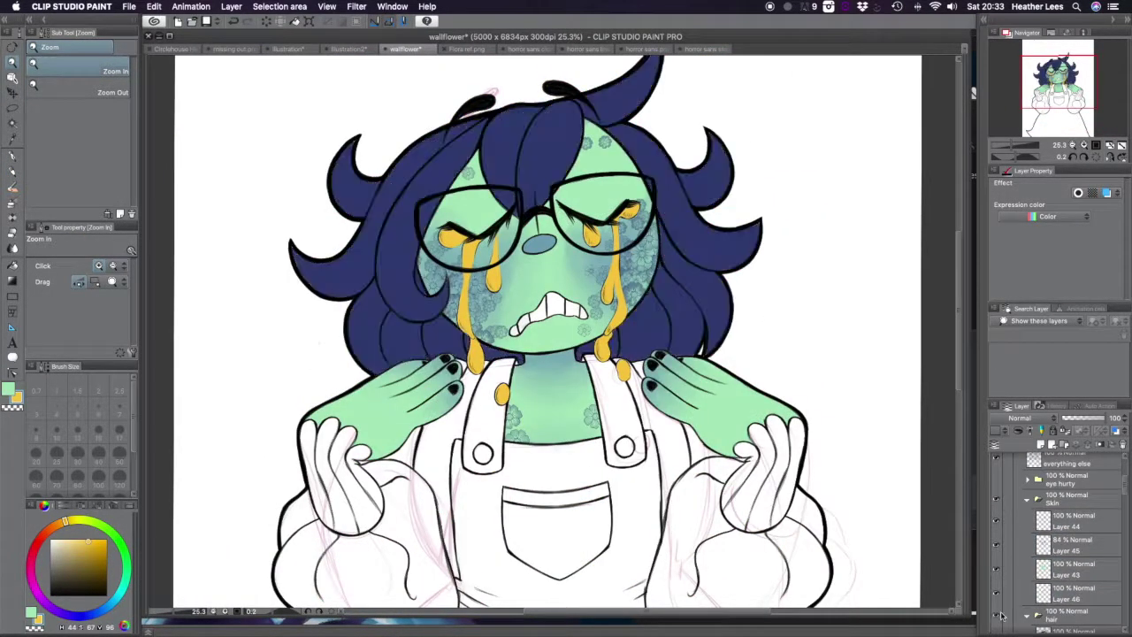
drag(1116, 417, 1097, 418)
scroll(566, 336, up, 3)
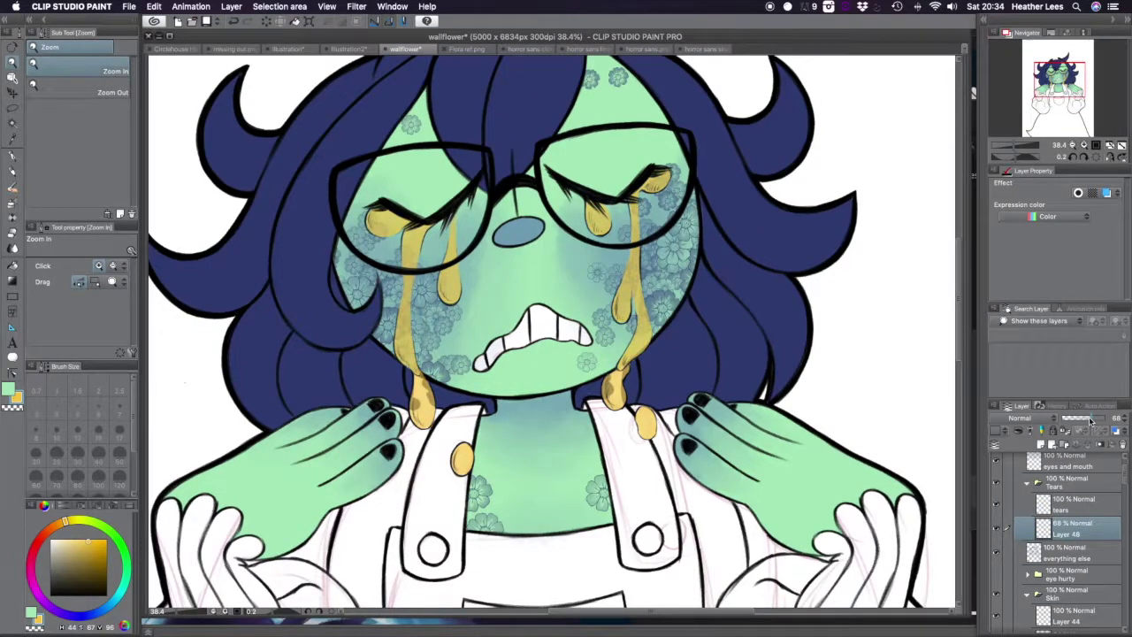
- Paint dark blue hair behind the drips below the chin and set the tear colour layer's opacity to 100%
scroll(566, 336, up, 2)
scroll(713, 390, up, 1)
key(b)
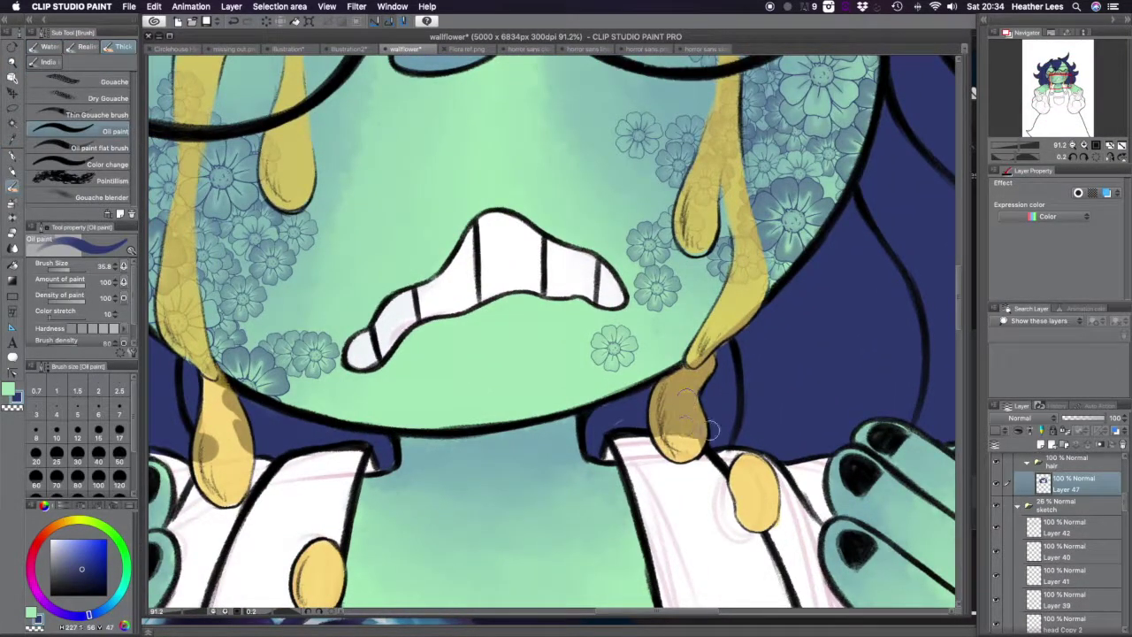
scroll(405, 377, up, 2)
click(1073, 575)
drag(1096, 418, 1116, 418)
- Touch up the yellow tear edges along the cheek and jaw with Design pencil and the Hard eraser
key(p)
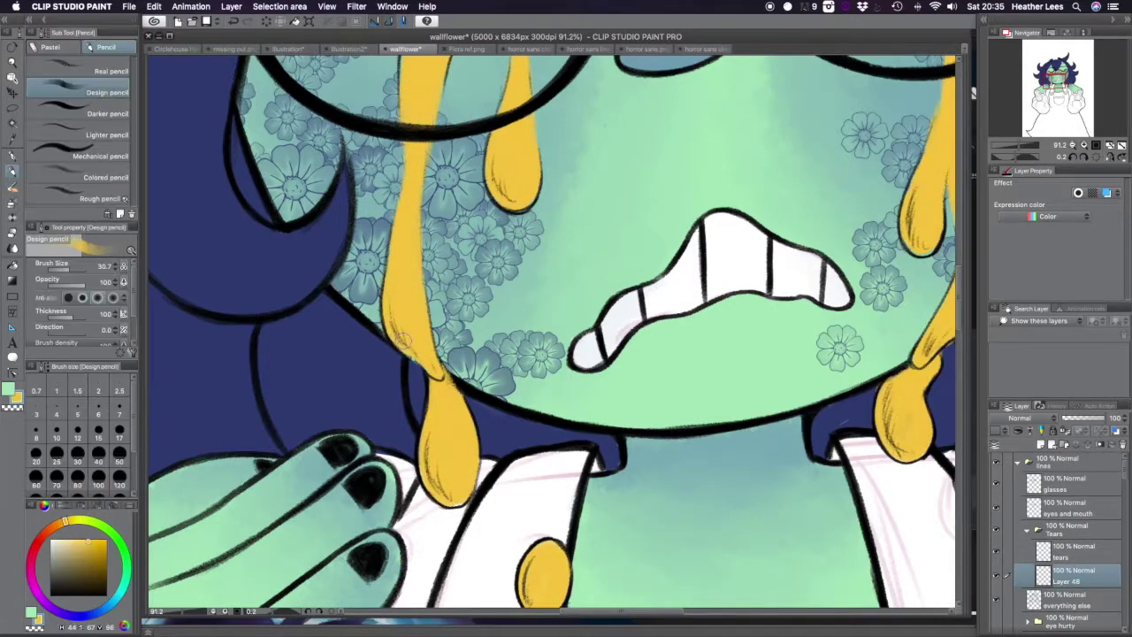
key(e)
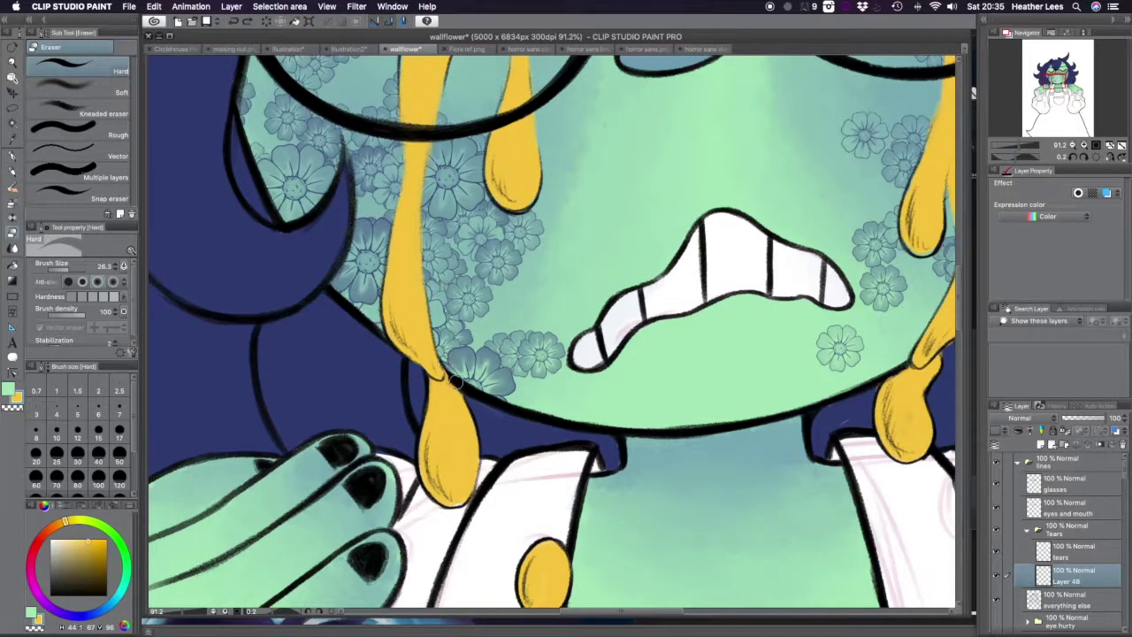
key(/)
- Add a new layer among the colour layers and paint the teeth yellow with the Oil paint brush
scroll(449, 381, down, 2)
scroll(548, 292, up, 1)
scroll(1073, 549, down, 3)
click(1073, 560)
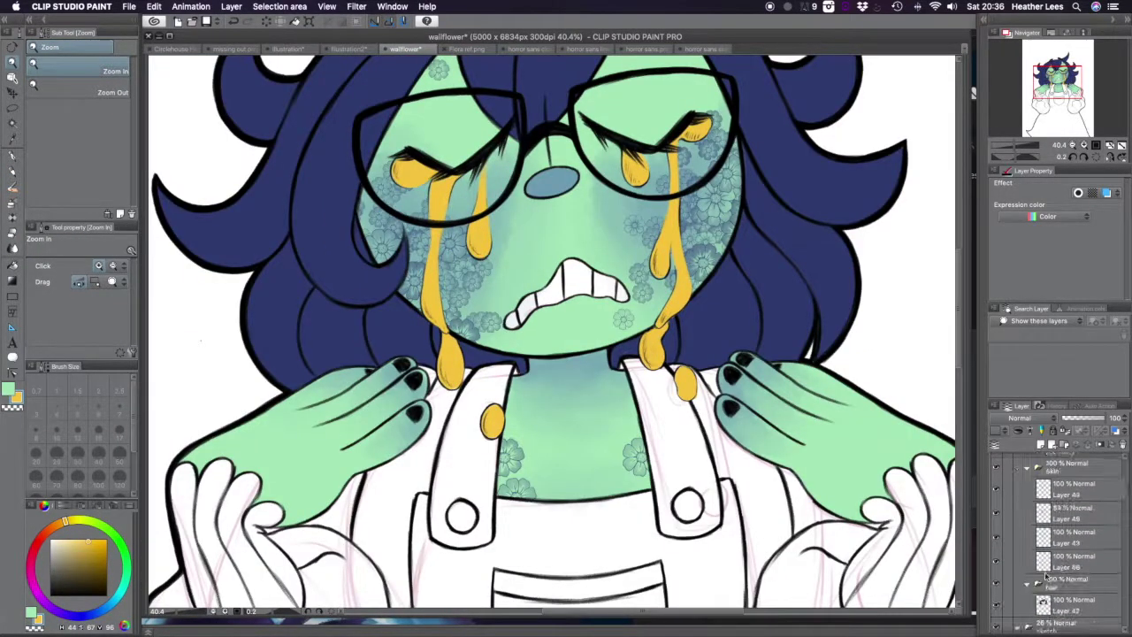
click(1064, 432)
double_click(1074, 591)
text(v)
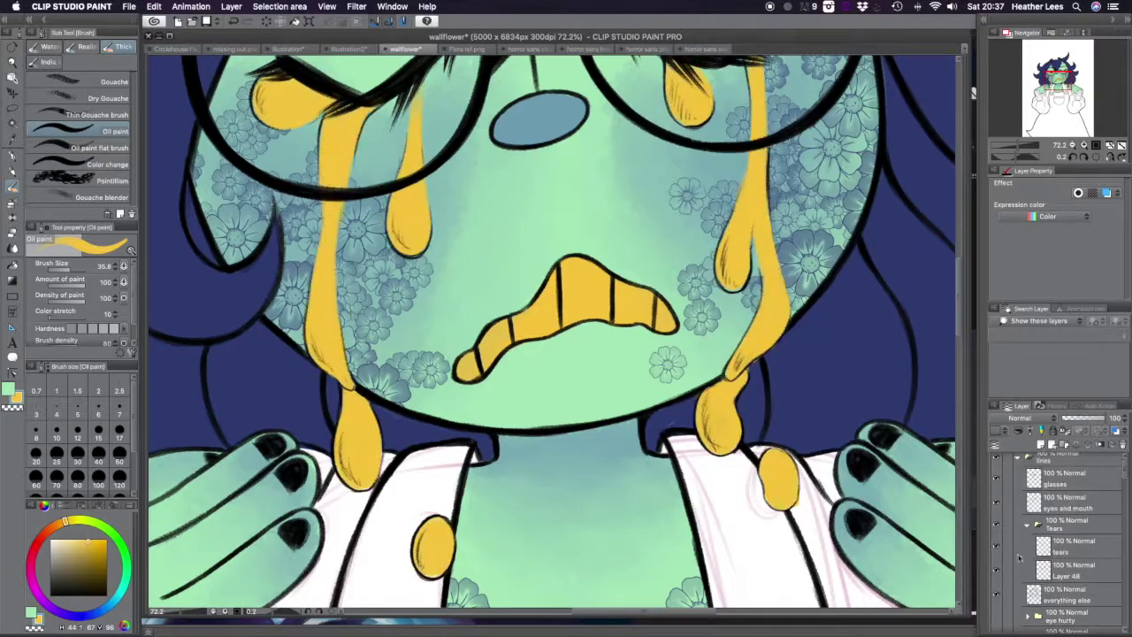
- Set the tear colour layer's opacity to 72% and shade the tears dark gold on a new layer above it with Design pencil
drag(1096, 418, 1081, 418)
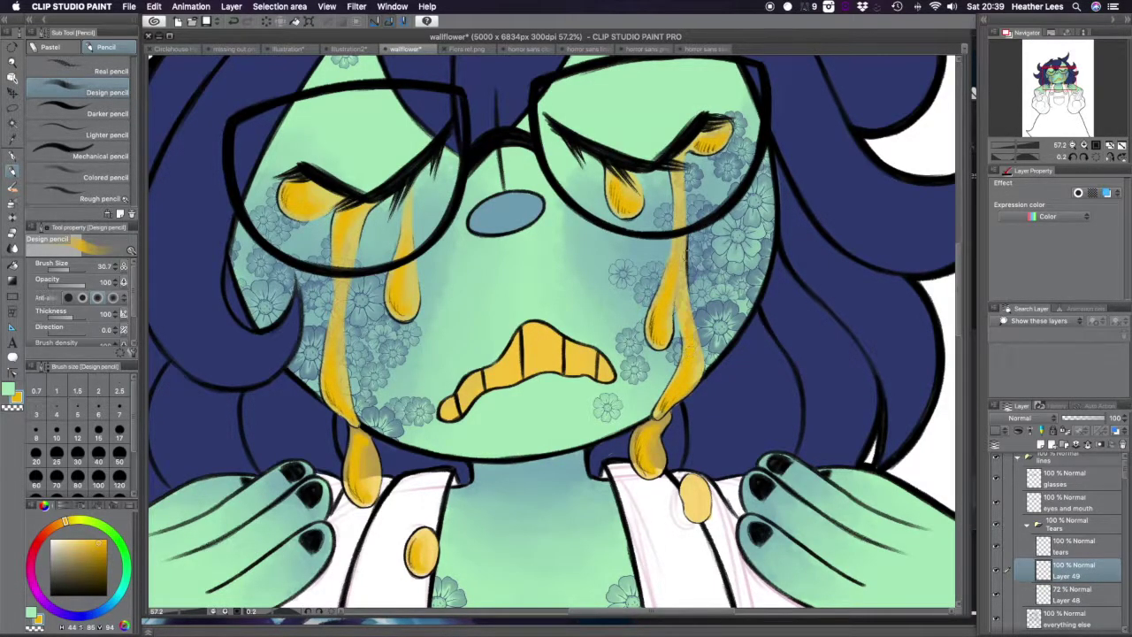
click(100, 550)
scroll(548, 336, up, 5)
key(bracketleft)
drag(504, 372, 504, 464)
scroll(548, 336, down, 3)
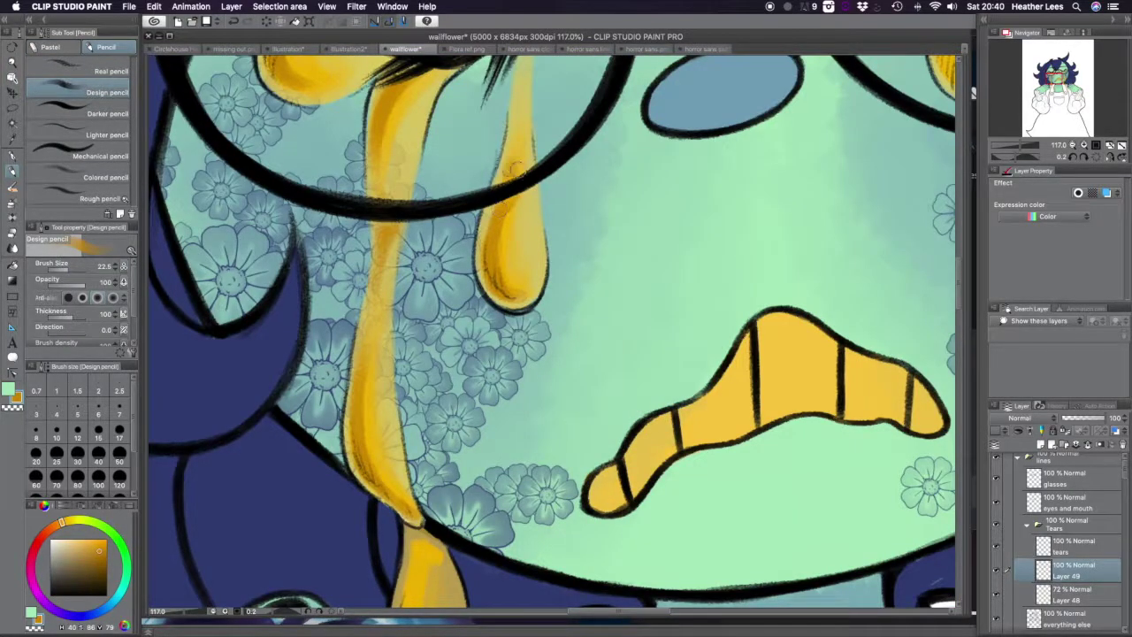
scroll(732, 120, down, 8)
scroll(588, 301, up, 8)
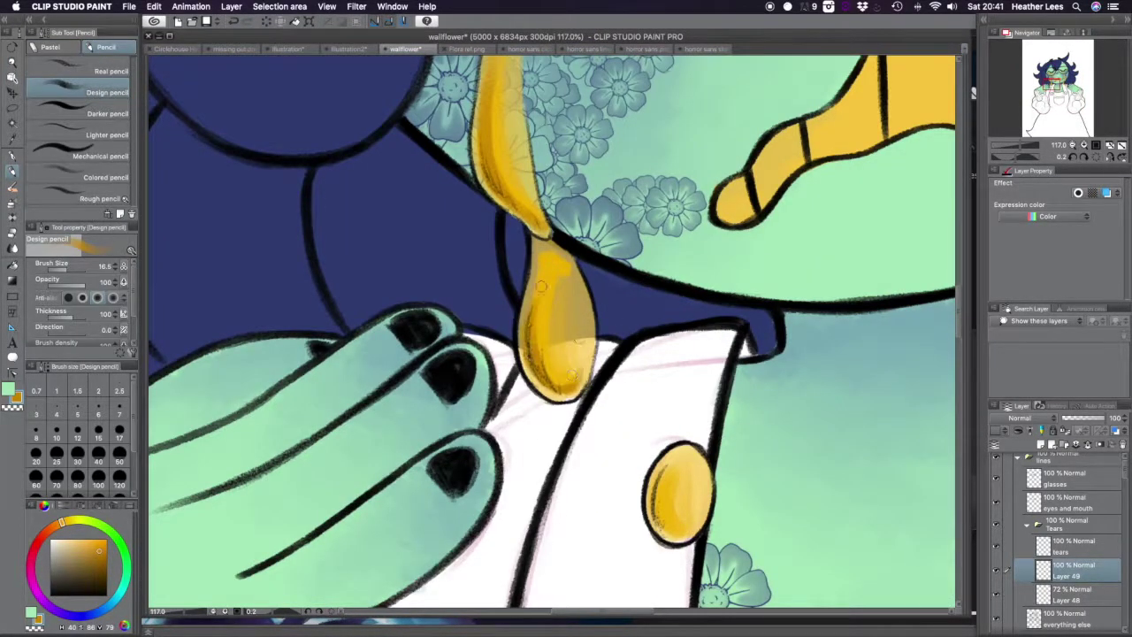
- Try bright yellow highlights on the lower tear drips and duplicate the tear shading layer
alt+click(571, 358)
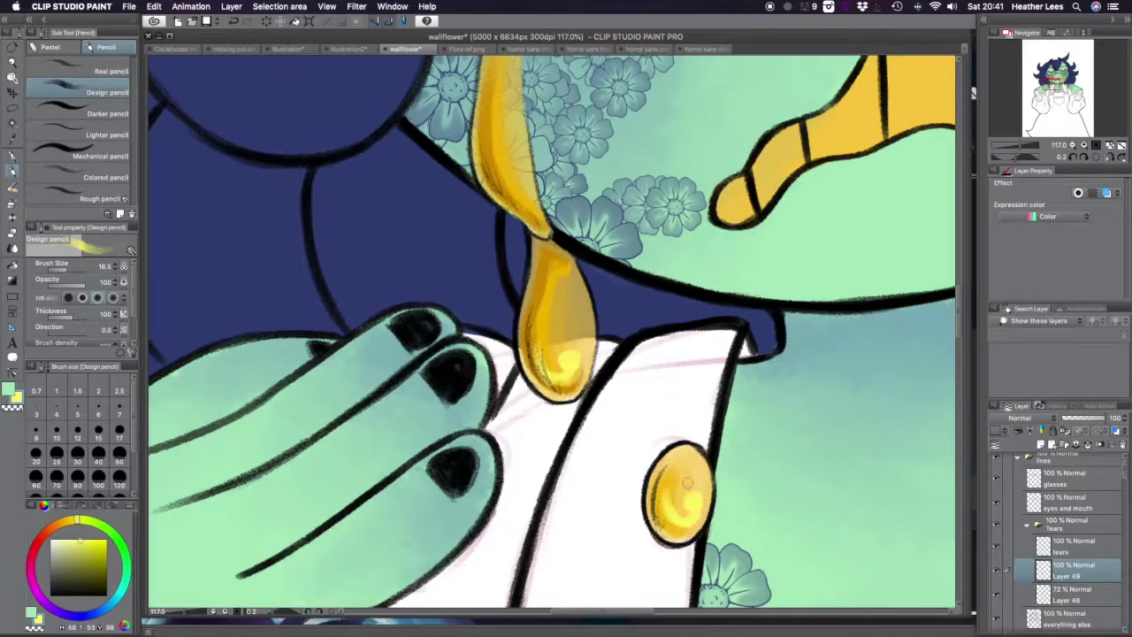
scroll(754, 380, down, 8)
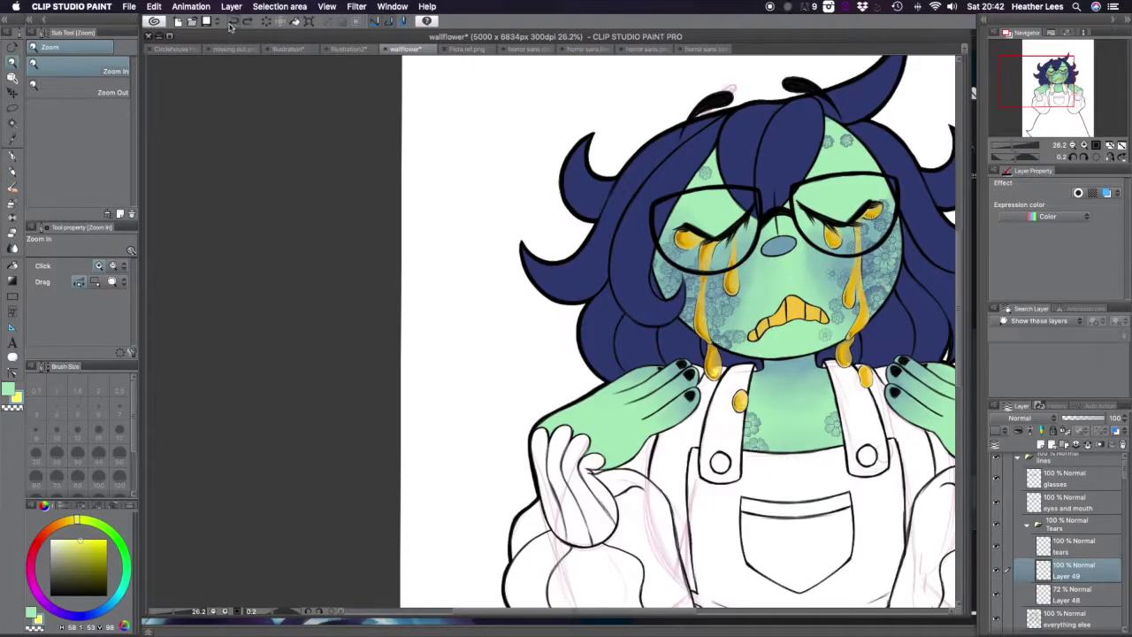
scroll(769, 265, up, 8)
right_click(1073, 569)
click(1052, 354)
scroll(543, 203, up, 5)
scroll(566, 319, down, 10)
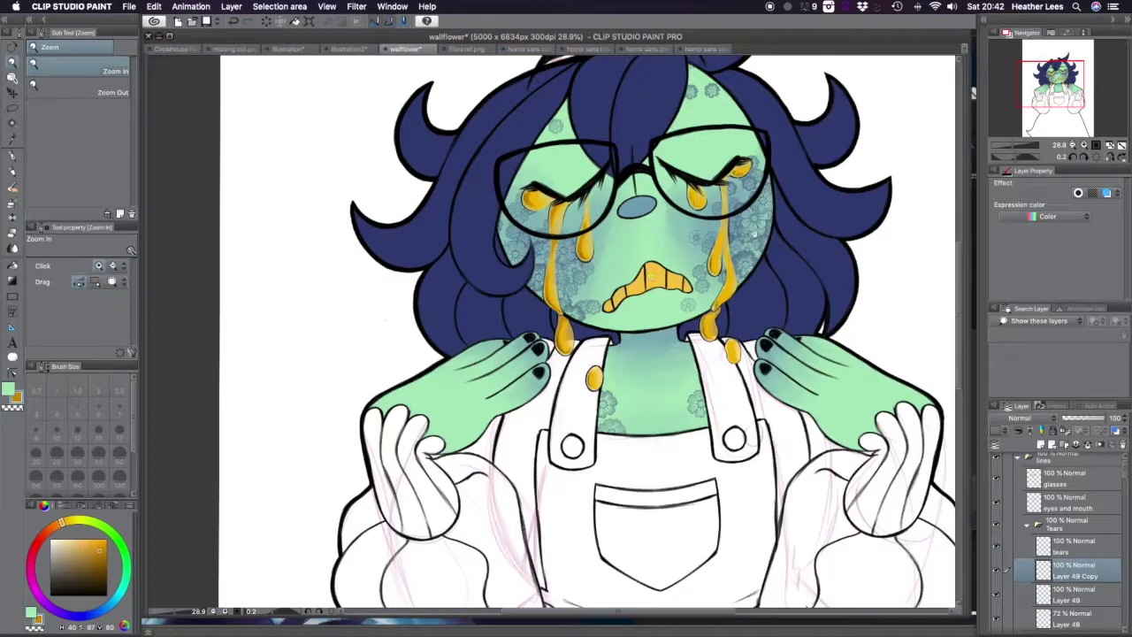
key(ctrl+z)
- Deepen the dark gold shading along the edges of the chin drips and cheek tears with Design pencil
scroll(672, 371, up, 6)
key(p)
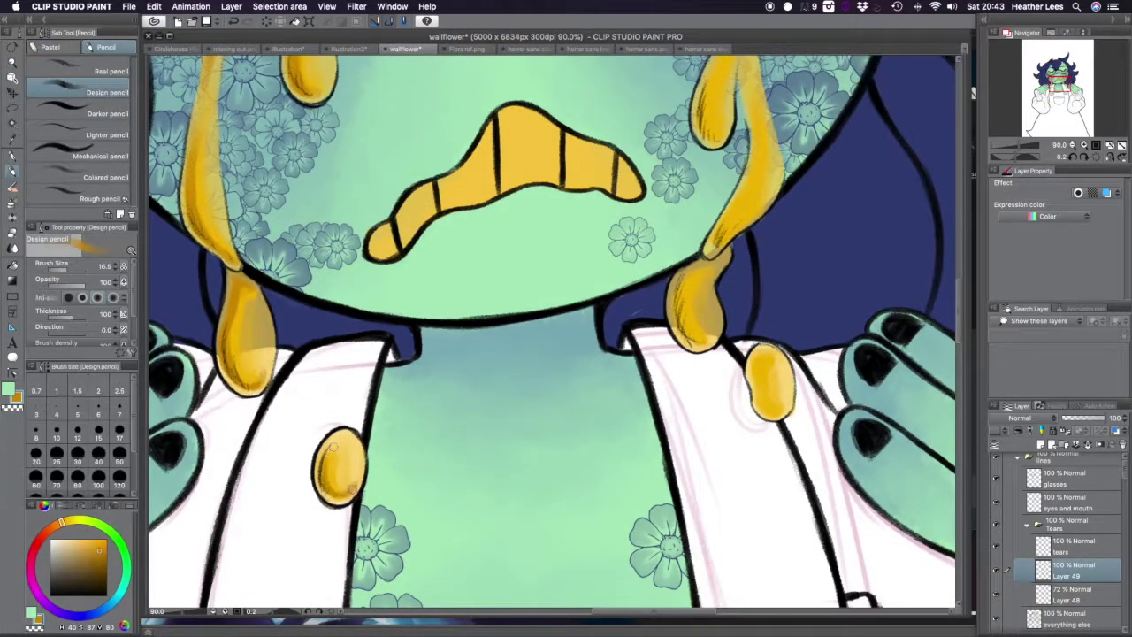
scroll(555, 331, up, 5)
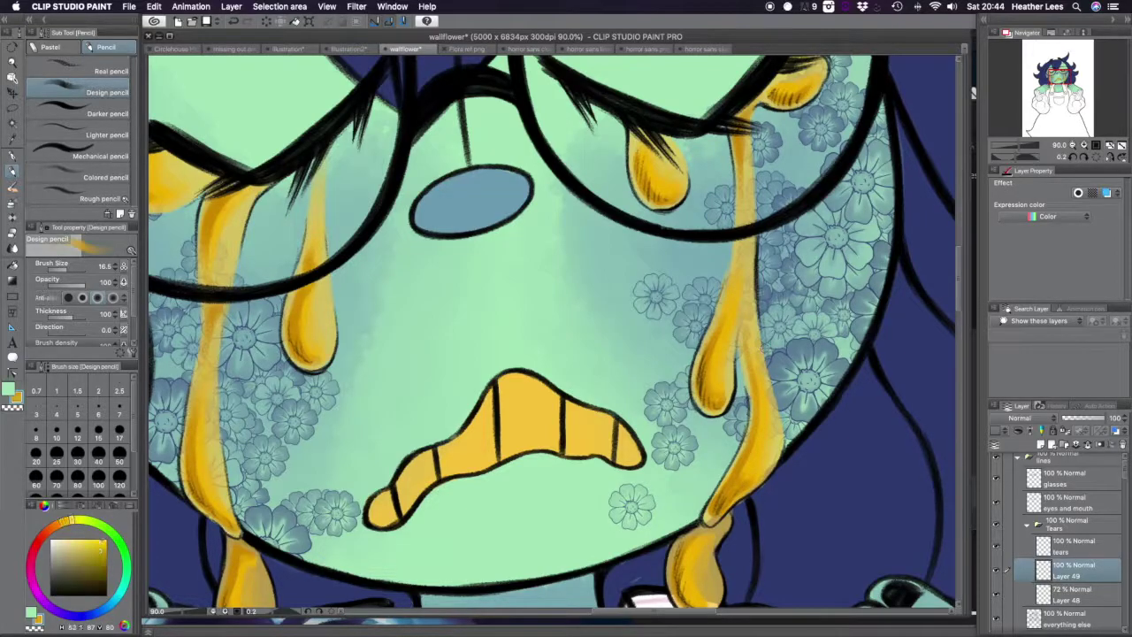
- Paint bright yellow highlights in the centres of the tears and darken the right chin drip's edge with sampled gold
click(71, 267)
scroll(551, 331, left, 5)
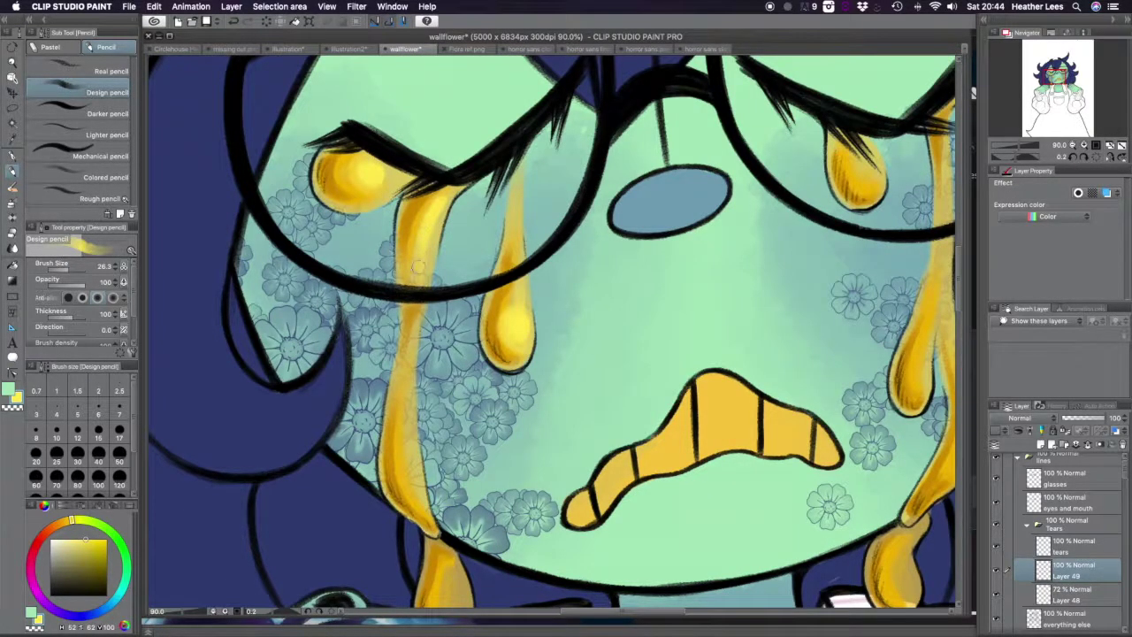
scroll(420, 267, down, 6)
scroll(566, 331, down, 5)
scroll(724, 278, up, 3)
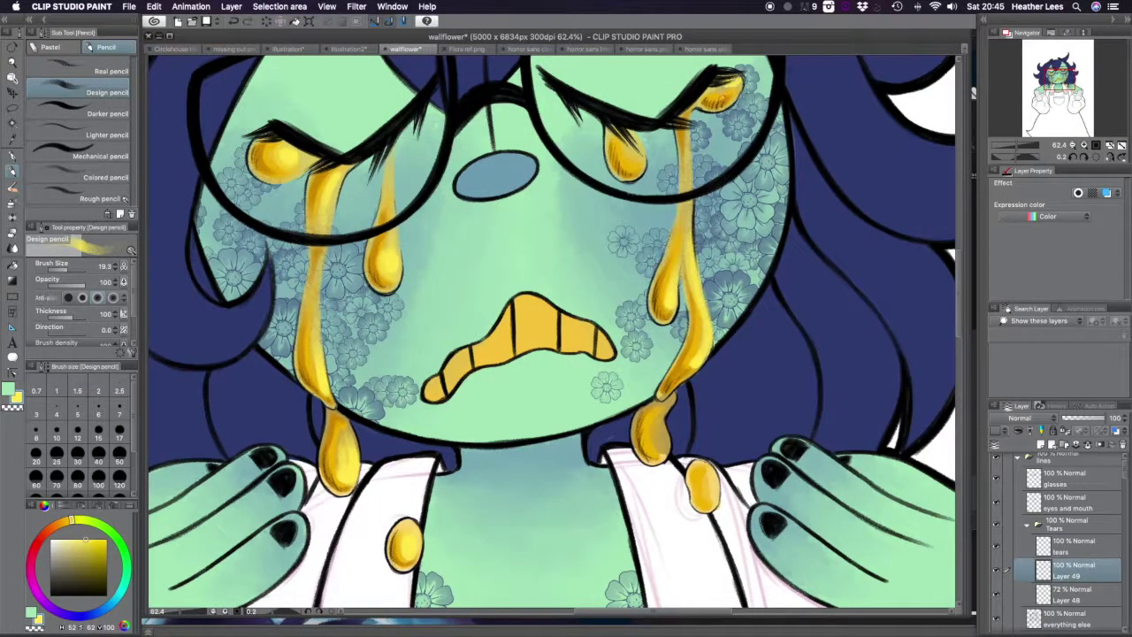
alt+click(712, 491)
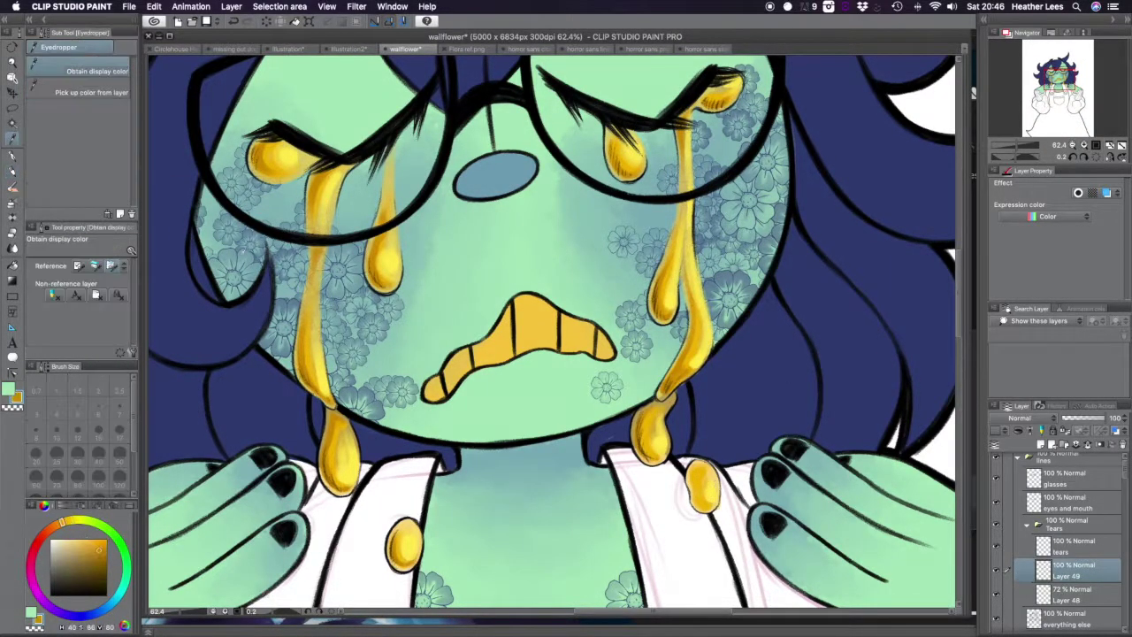
- Add small pale cream shine spots to the eye tears, cheek tears and lower drips with Design pencil
scroll(708, 492, down, 5)
scroll(605, 308, up, 5)
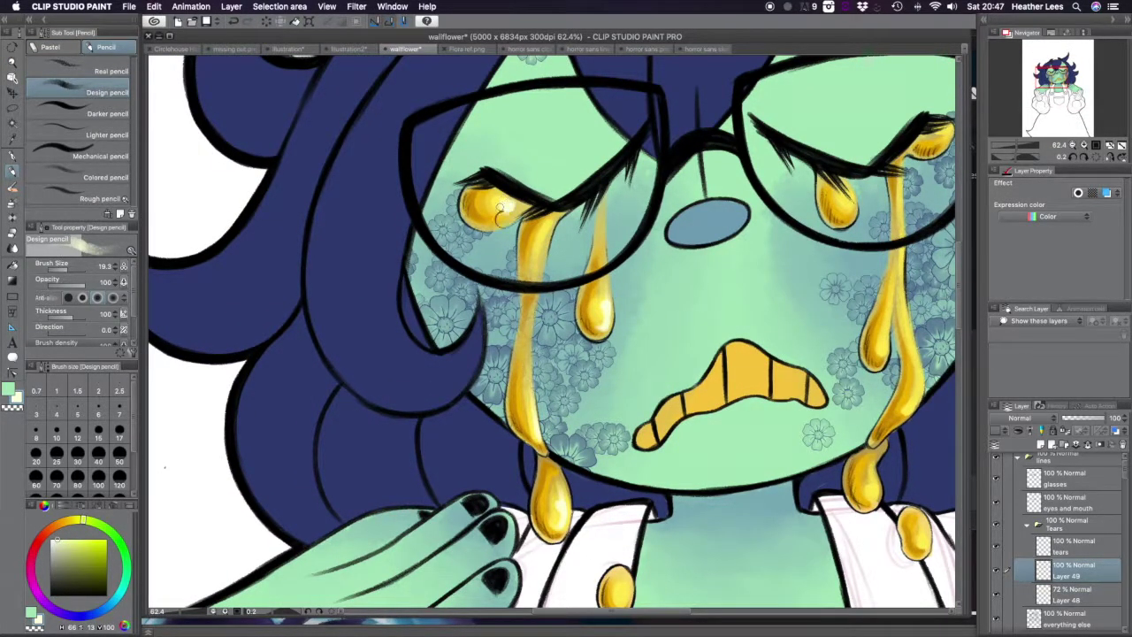
scroll(500, 206, up, 3)
scroll(559, 180, down, 6)
scroll(728, 503, up, 5)
drag(654, 281, 670, 220)
scroll(617, 270, up, 3)
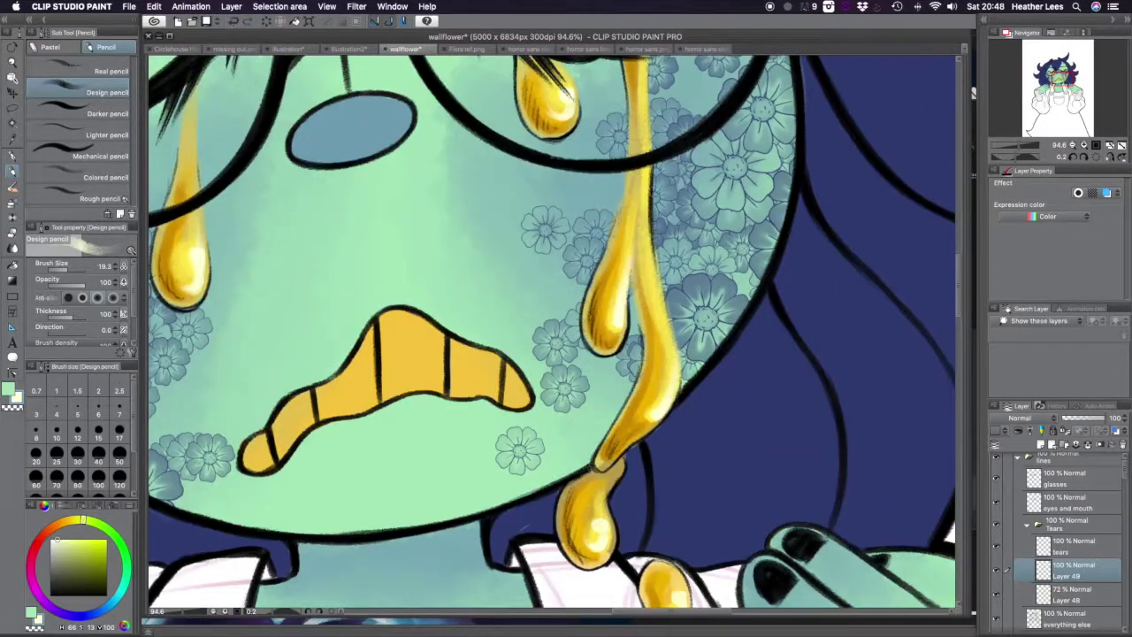
scroll(621, 307, up, 3)
scroll(621, 307, down, 5)
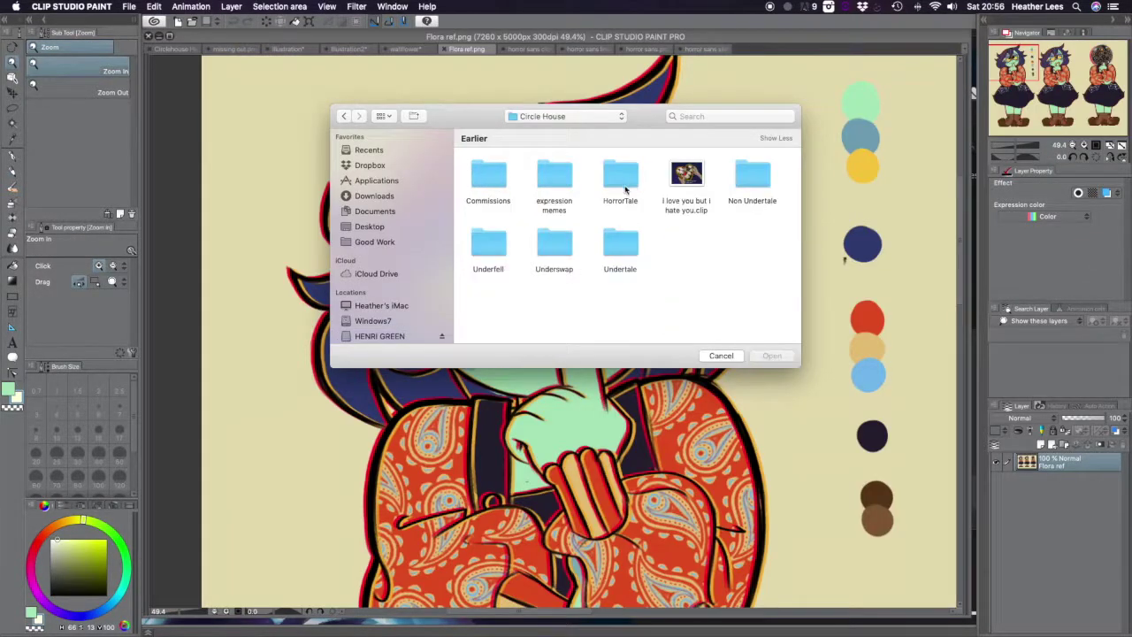
- Open the Flora file from the HorrorTale folder and lasso a paisley motif on its Layer 13 Copy 17
double_click(621, 181)
double_click(488, 173)
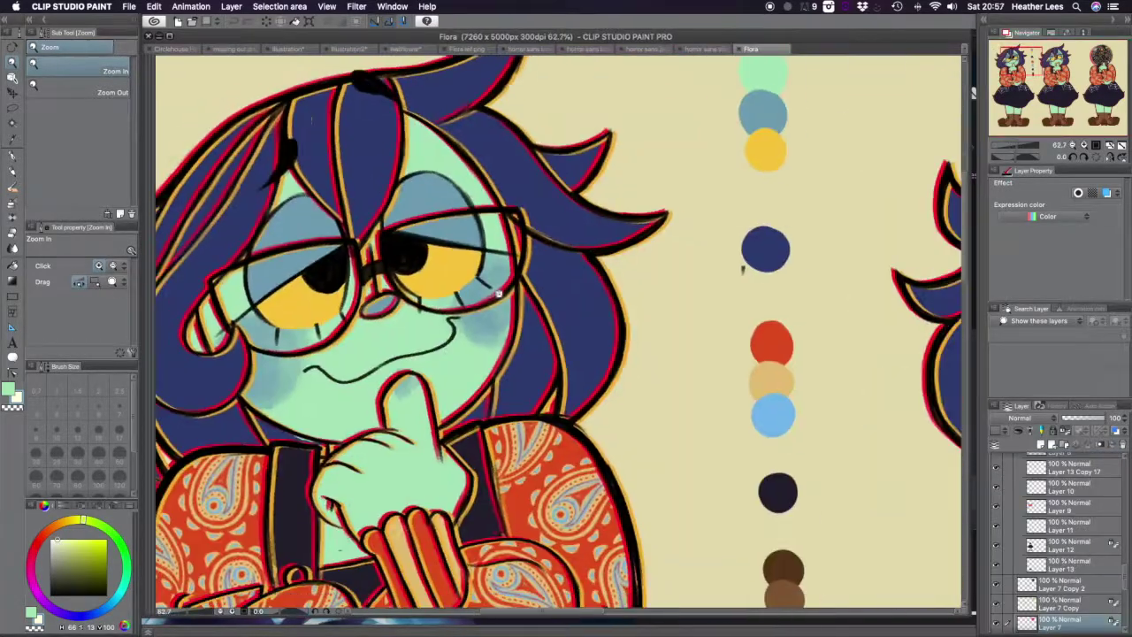
scroll(498, 293, down, 5)
click(1070, 496)
scroll(558, 336, up, 2)
key(m)
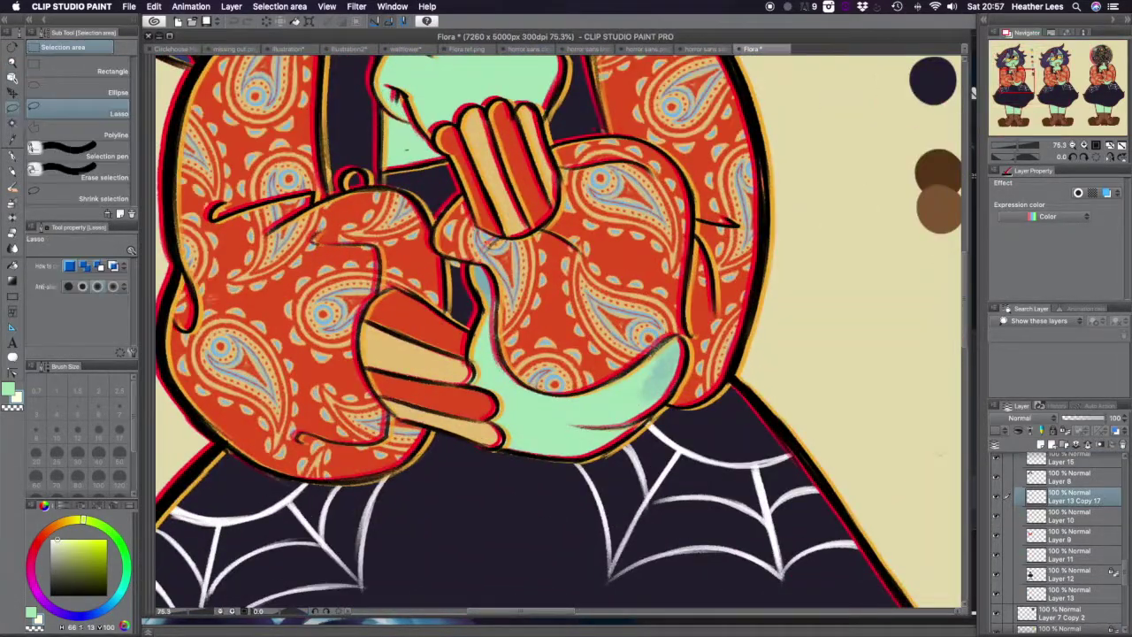
- Copy the paisley motif into the wallflower drawing and enlarge it over the left sleeve
key(super+c)
click(405, 48)
key(super+v)
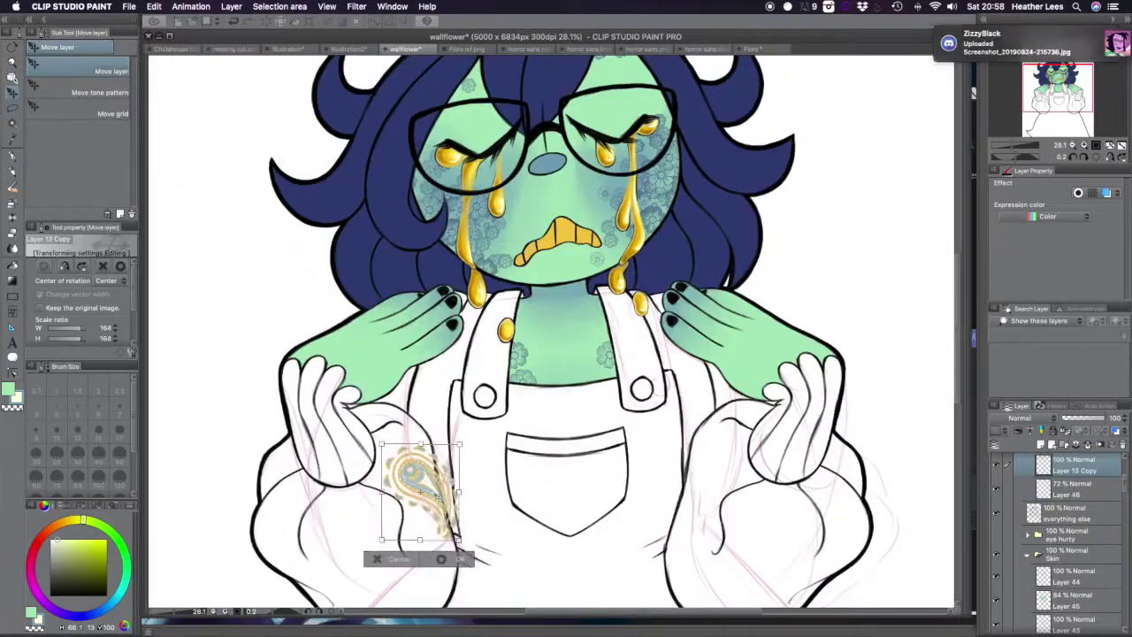
scroll(697, 524, up, 4)
- Create a folder named Blouse below the hair folder, holding the paisley layer and a new layer named Blouse Base
click(1027, 554)
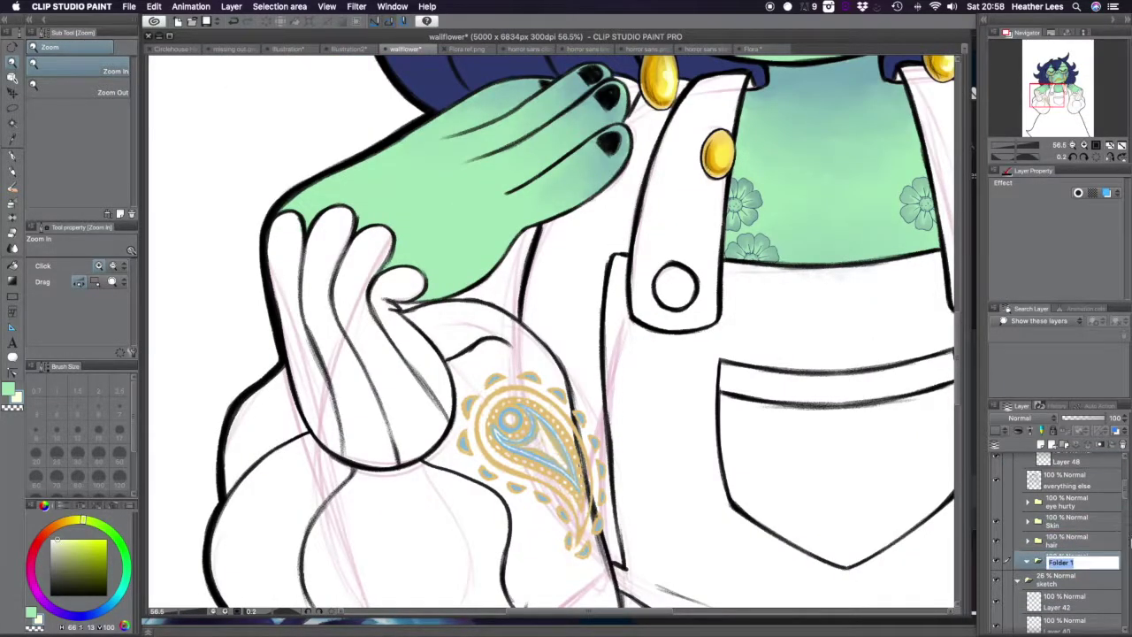
scroll(1126, 484, up, 1)
key(b)
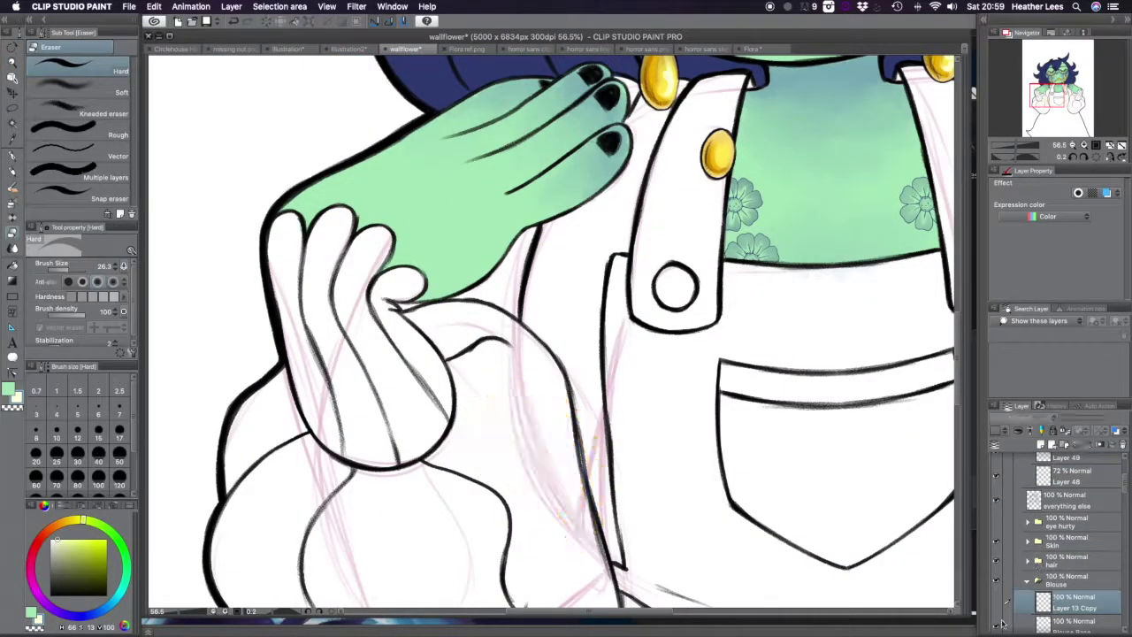
- Sample the red from Flora ref.png and paint the left sleeve and alternate cuff stripes on Blouse Base with Oil paint
click(466, 48)
key(i)
click(406, 48)
key(b)
mouse_move(505, 235)
mouse_down()
mouse_move(442, 372)
mouse_move(531, 469)
mouse_move(527, 432)
mouse_up()
scroll(358, 417, up, 2)
mouse_move(358, 418)
mouse_down()
mouse_move(503, 475)
mouse_move(598, 430)
mouse_move(432, 345)
mouse_move(326, 325)
mouse_move(265, 212)
mouse_up()
scroll(265, 212, up, 2)
mouse_move(424, 177)
mouse_down()
mouse_move(327, 115)
mouse_move(364, 382)
mouse_up()
drag(262, 304, 270, 252)
key(e)
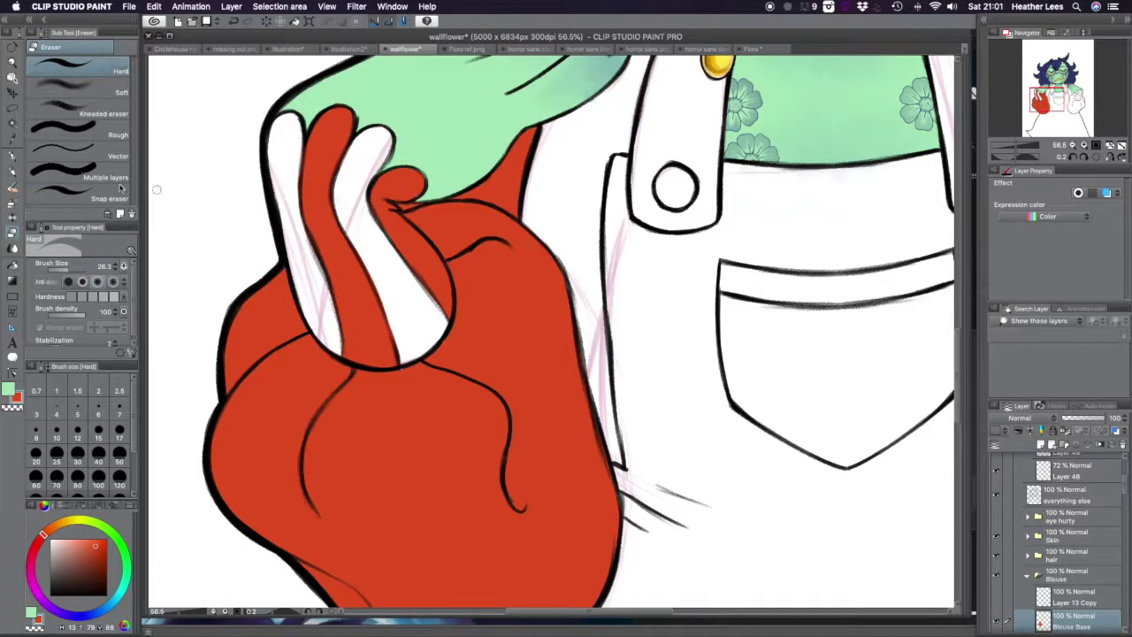
- Paint the blouse beside the overall straps, the right sleeve and its alternate cuff stripes red with Oil paint
key(b)
scroll(548, 336, down, 3)
scroll(548, 336, up, 2)
drag(477, 124, 484, 380)
drag(730, 172, 785, 279)
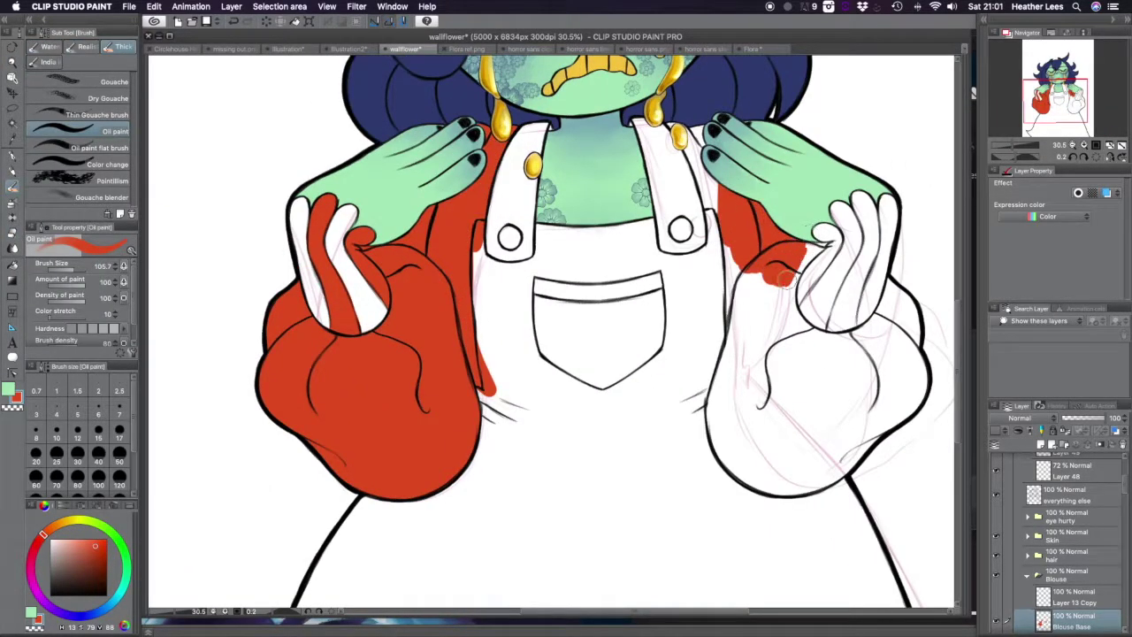
mouse_move(847, 220)
mouse_down()
mouse_move(836, 372)
mouse_move(765, 292)
mouse_move(699, 177)
mouse_move(737, 428)
mouse_move(872, 328)
mouse_up()
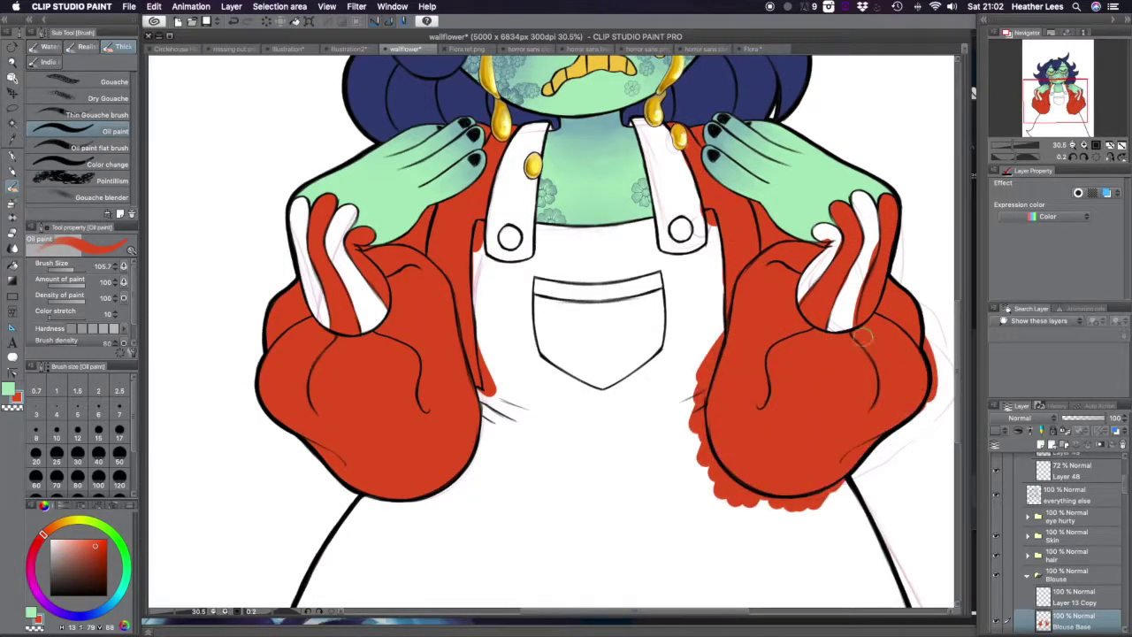
- Erase the red spilling outside the right sleeve, cuff stripes and overalls outline with the Hard eraser
key(e)
scroll(808, 296, up, 5)
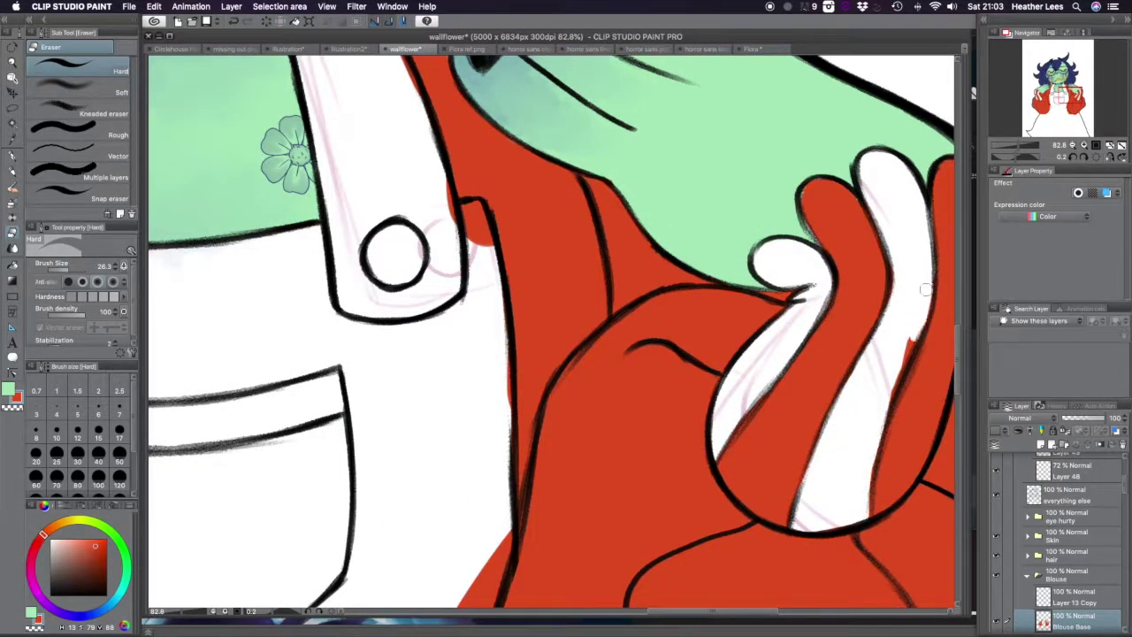
scroll(561, 501, down, 3)
scroll(530, 460, up, 5)
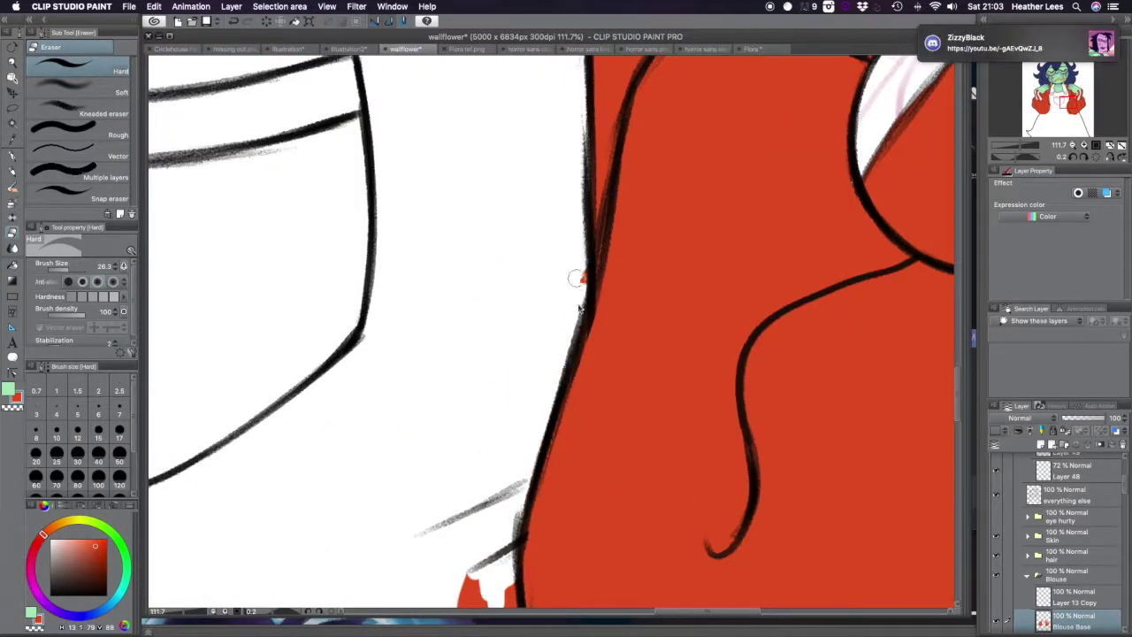
drag(501, 295, 849, 397)
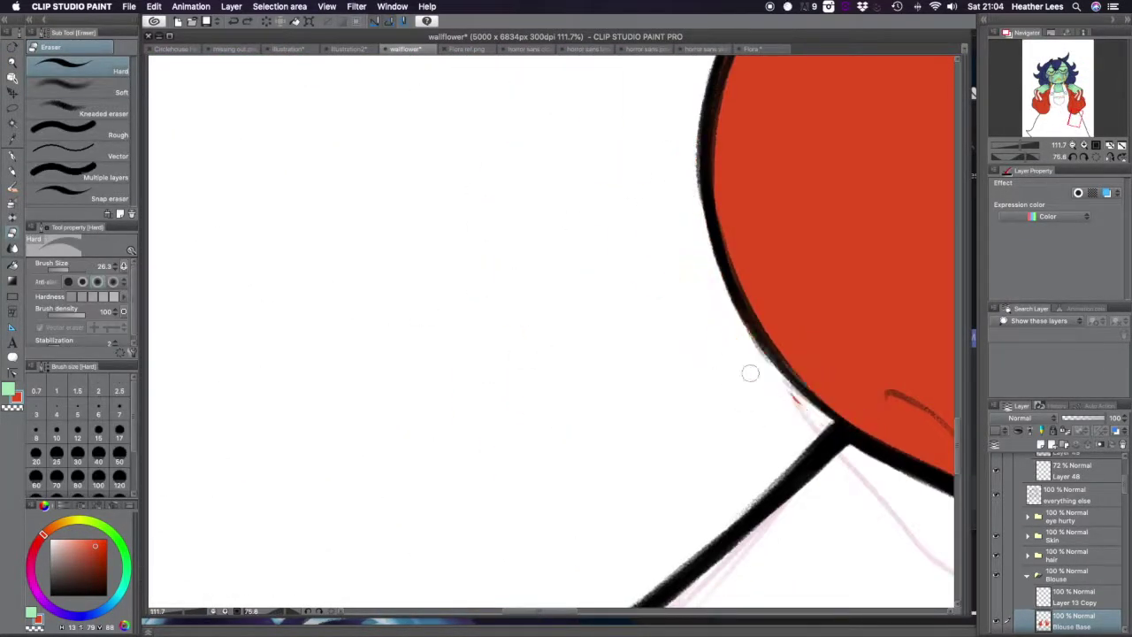
scroll(843, 433, down, 2)
scroll(656, 165, down, 2)
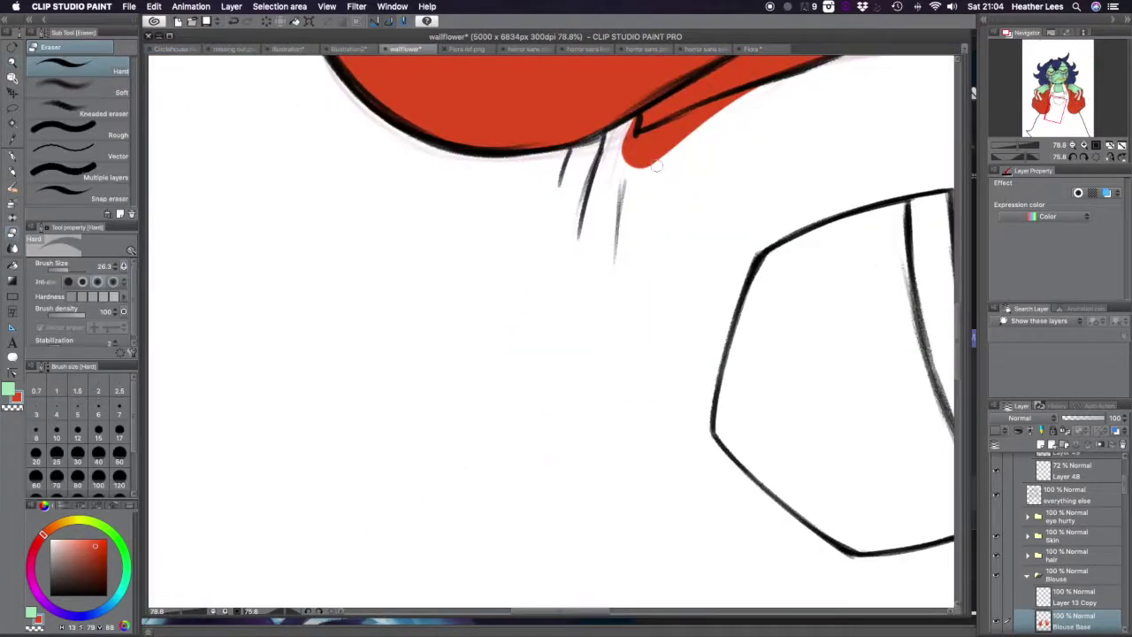
scroll(750, 168, up, 3)
key(ctrl+space)
scroll(566, 336, down, 5)
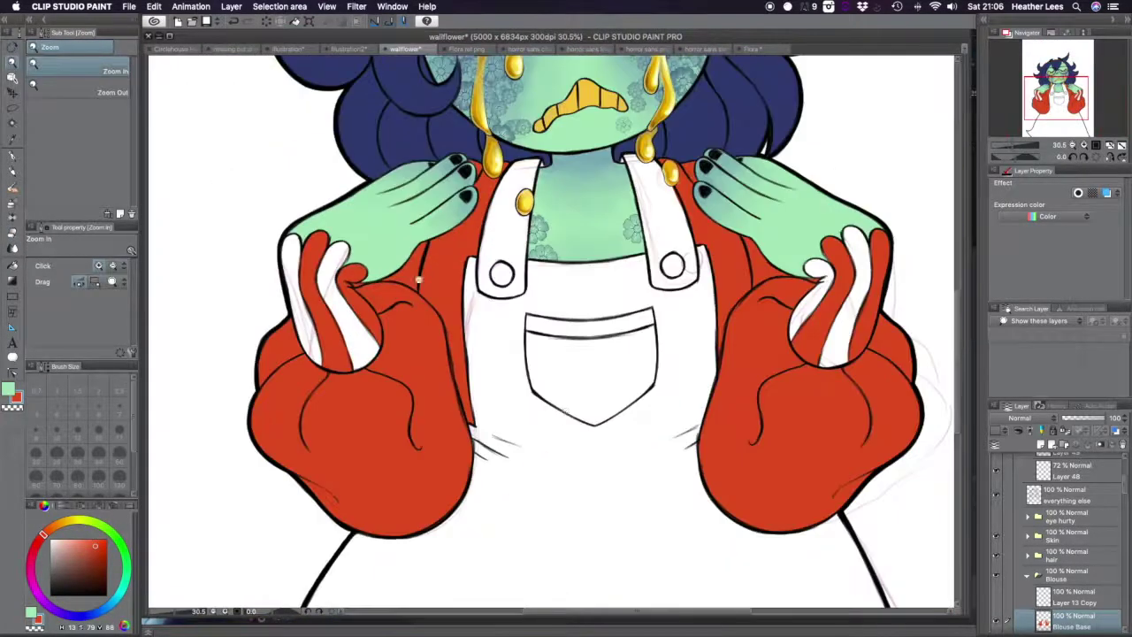
- Sample the tan from Flora ref.png and paint the remaining stripes of both cuffs on a new layer below Blouse Base
scroll(418, 280, up, 2)
scroll(566, 336, down, 3)
click(461, 50)
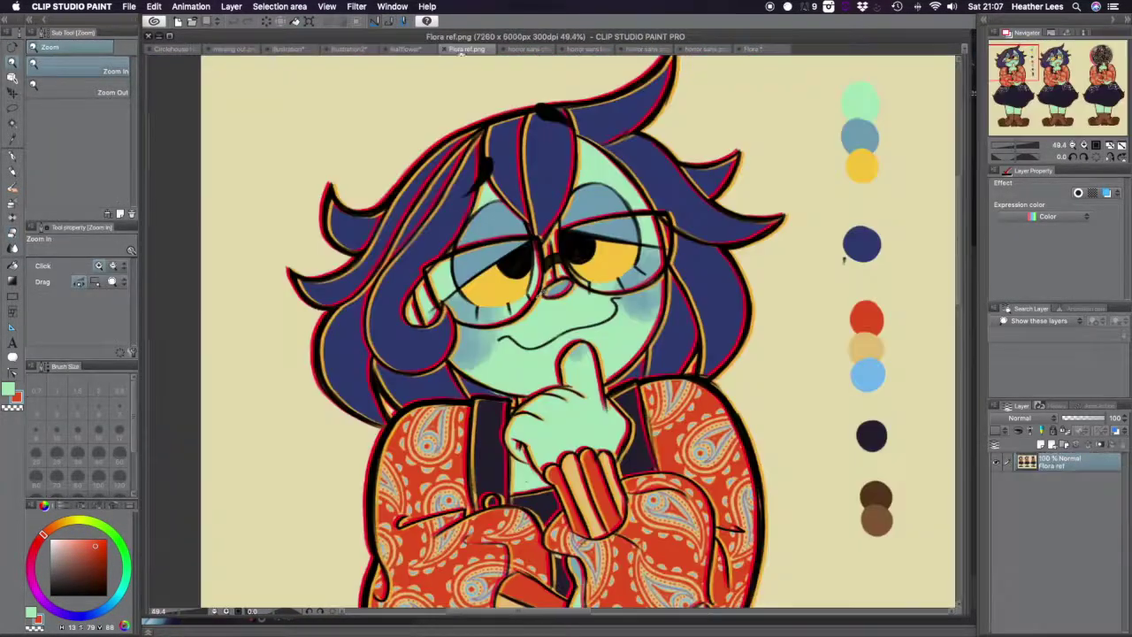
click(405, 49)
key(b)
drag(389, 292, 415, 372)
drag(796, 283, 808, 312)
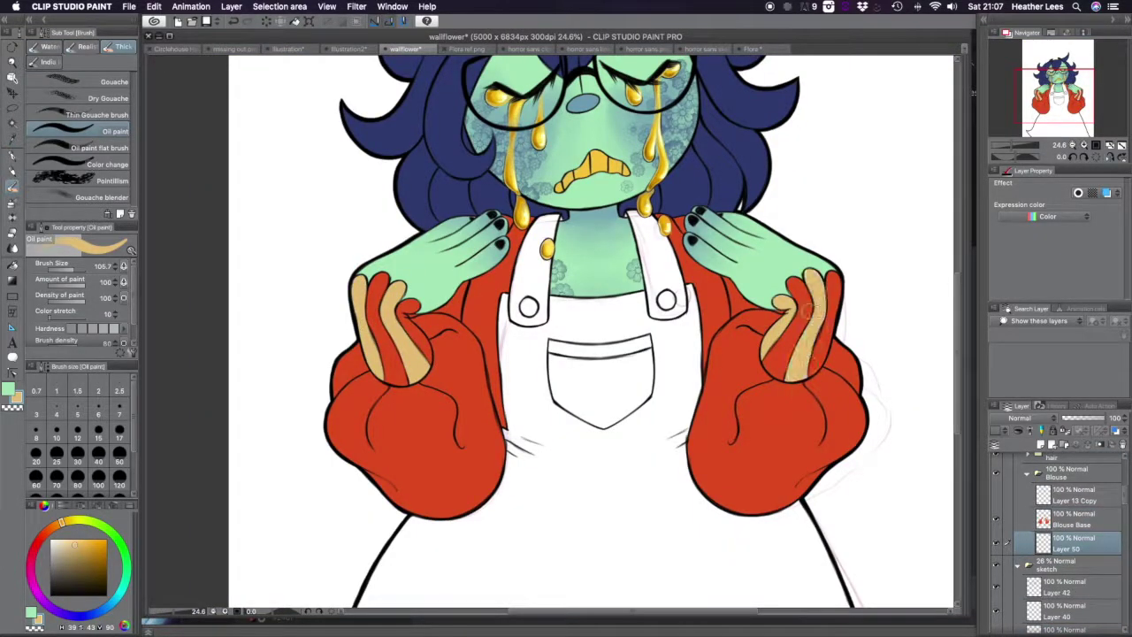
scroll(806, 309, down, 2)
scroll(806, 310, up, 1)
scroll(1061, 531, up, 2)
- Duplicate hair layer Layer 47 and shade the hair with a darker navy Foreground to transparent gradient on the copy
click(1073, 564)
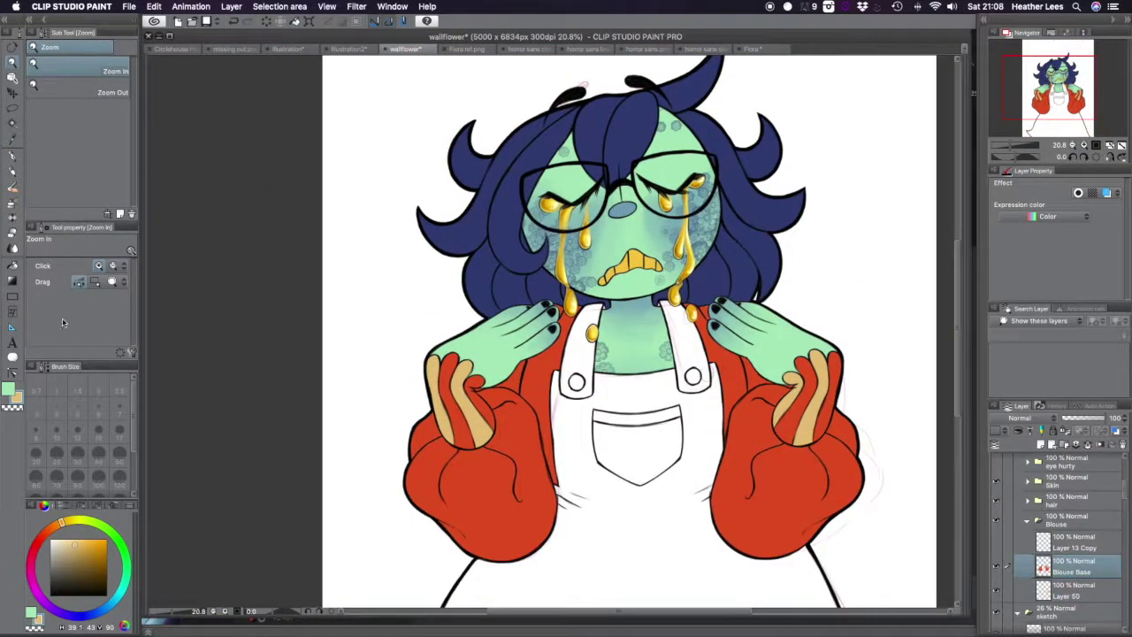
key(i)
click(1028, 500)
click(1072, 521)
click(460, 221)
key(g)
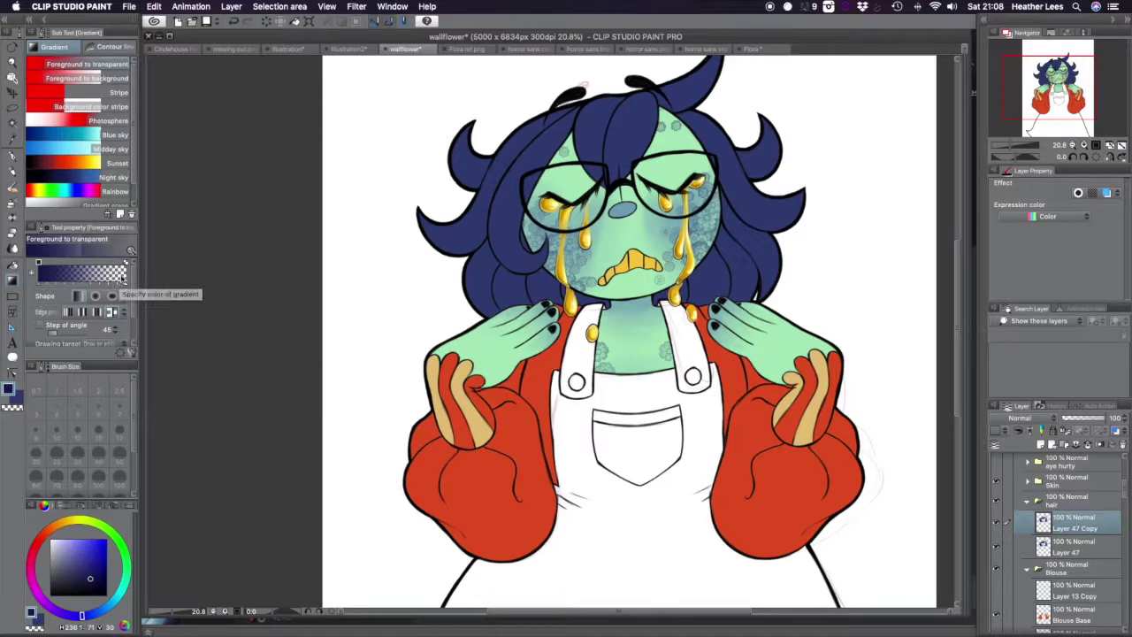
drag(630, 317, 630, 318)
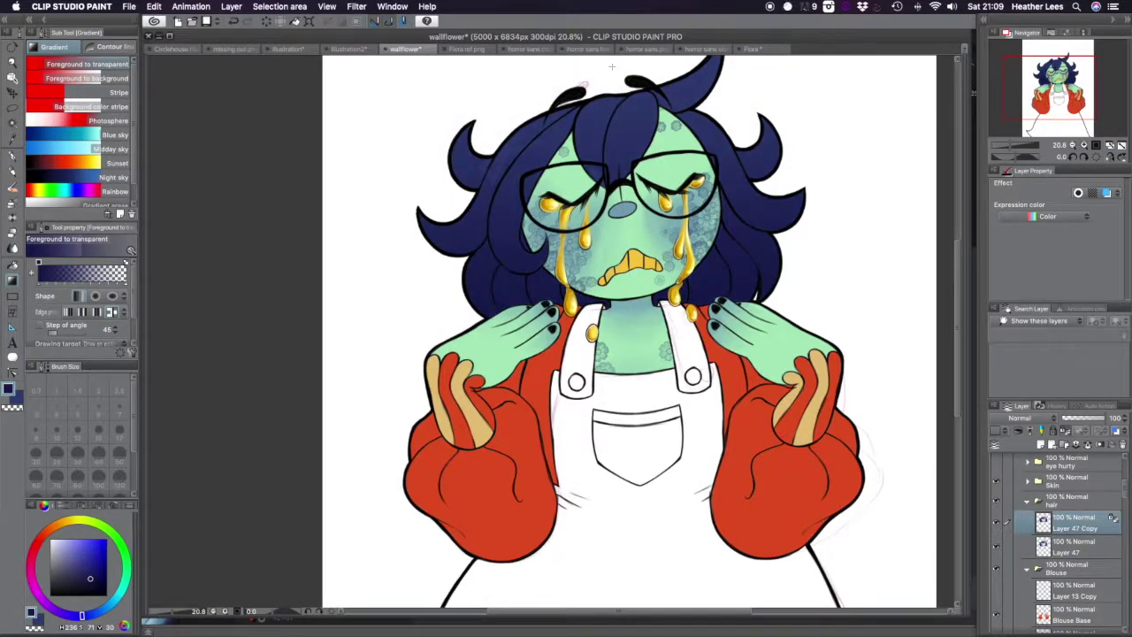
- Add offset red and yellow outlines around the black line art of the hair, hands and clothes
scroll(959, 332, up, 2)
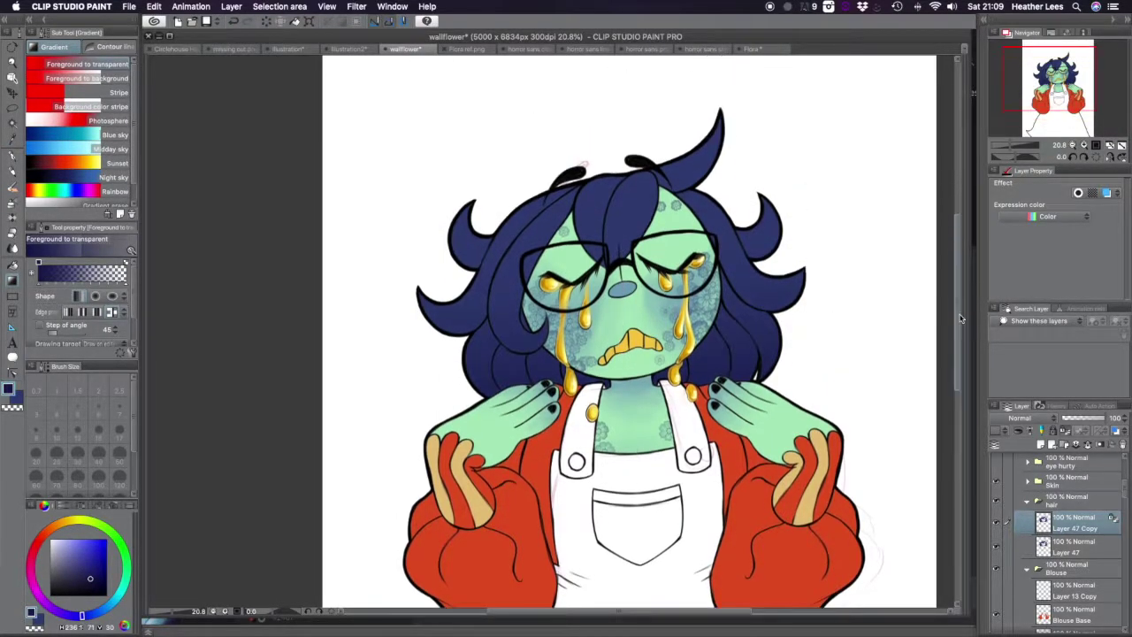
scroll(960, 332, down, 2)
scroll(1000, 482, up, 1)
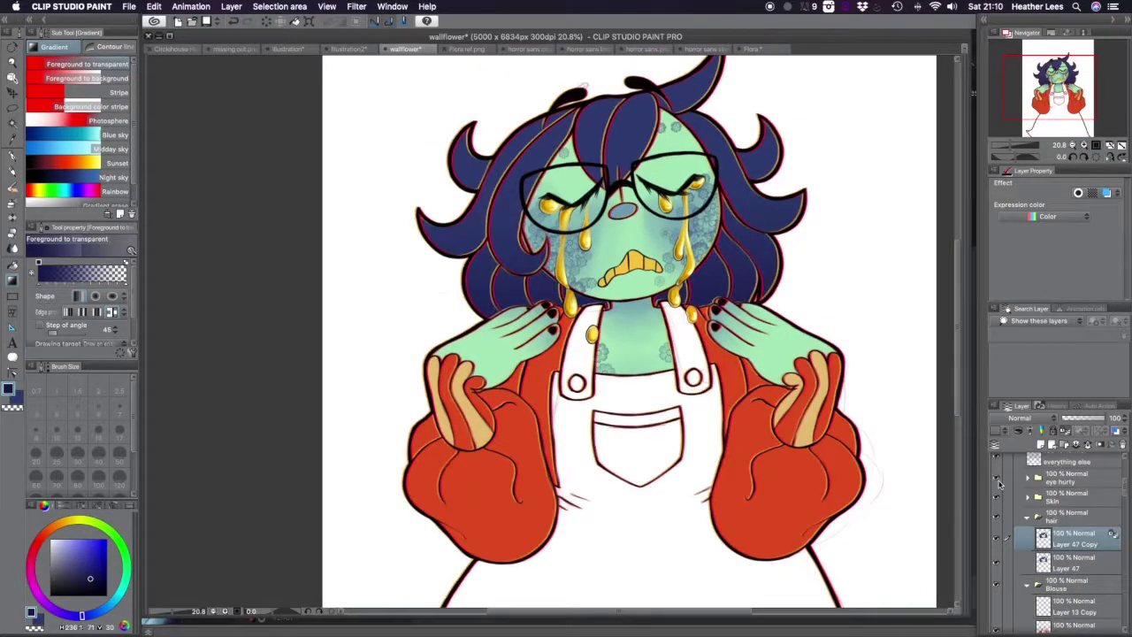
scroll(627, 332, down, 4)
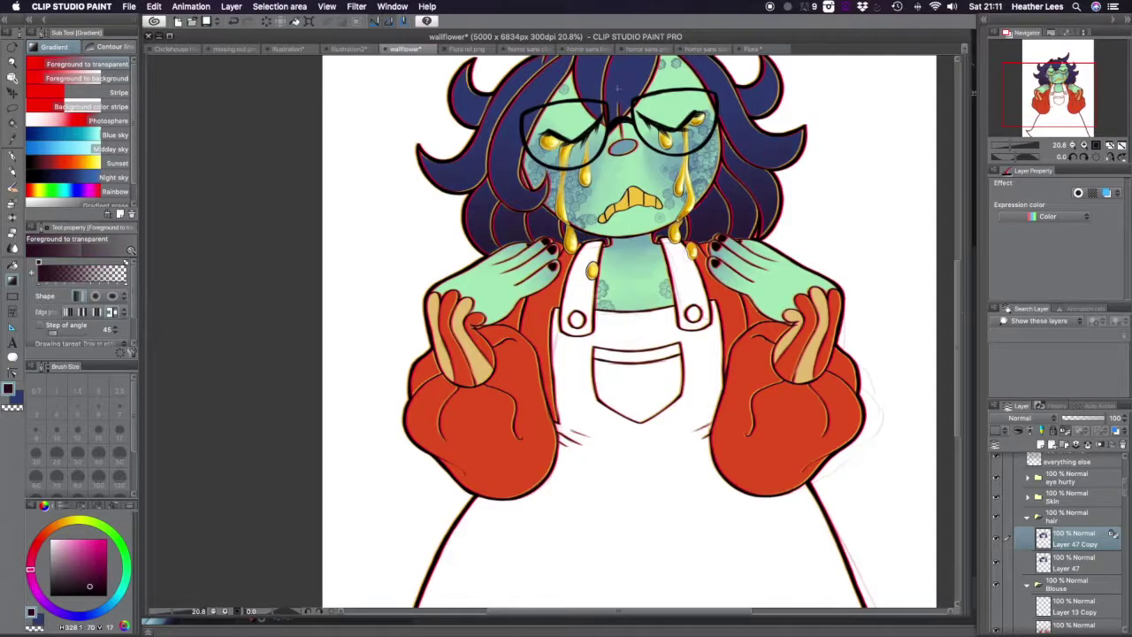
- Lasso the hands' skin, copy it onto a separate layer in the Skin folder, and choose a darker green for shading
scroll(960, 291, up, 2)
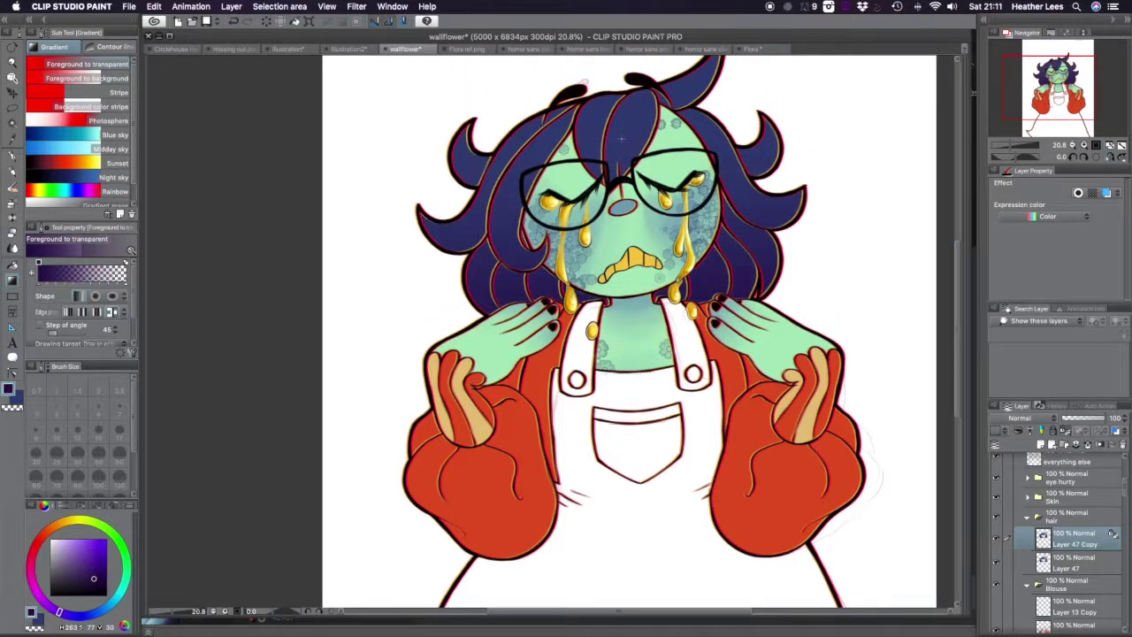
click(1027, 502)
click(14, 113)
mouse_move(834, 221)
mouse_down()
mouse_move(847, 505)
mouse_move(902, 374)
mouse_up()
click(154, 7)
click(176, 51)
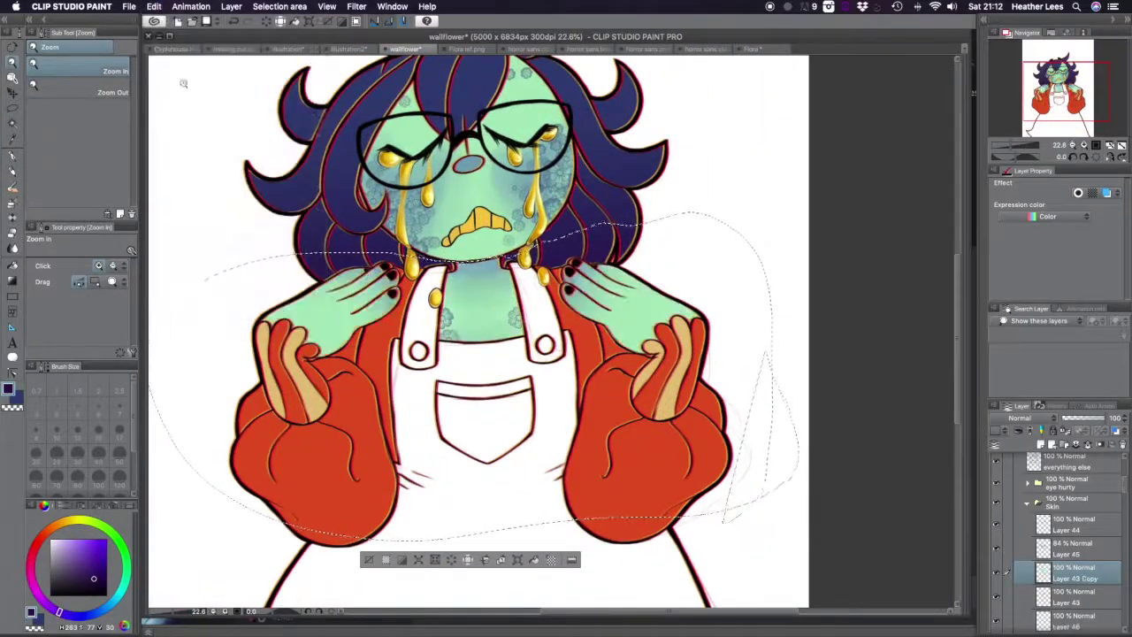
key(ctrl+v)
key(i)
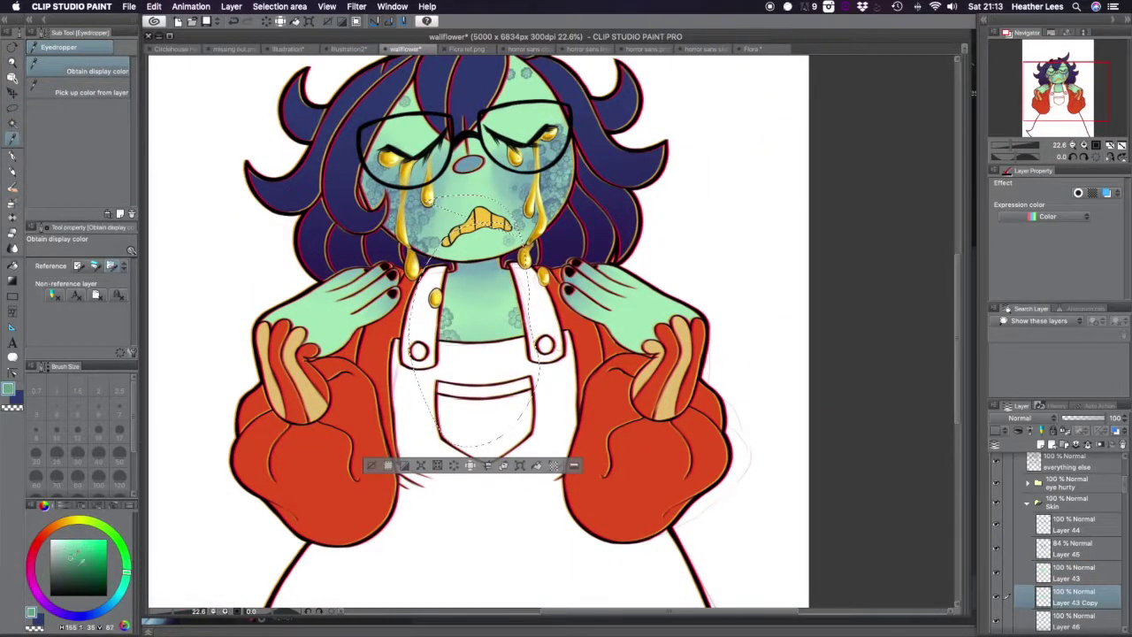
- Lasso around the hands and shade their skin with a Foreground to transparent gradient at 77 opacity
key(m)
key(ctrl+d)
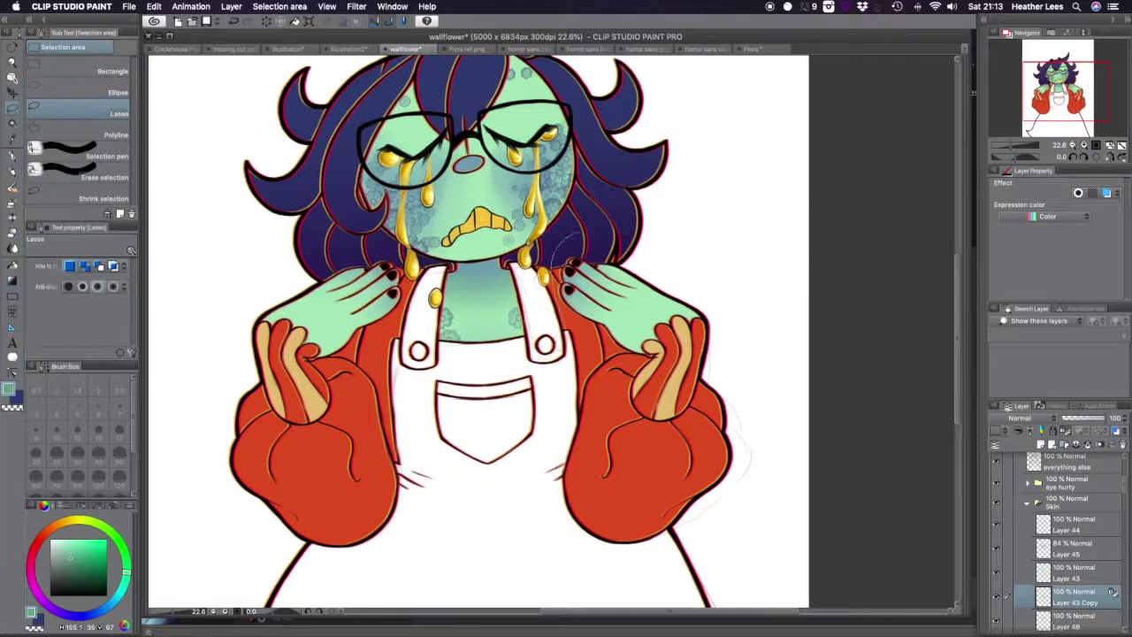
key(ctrl+z)
key(g)
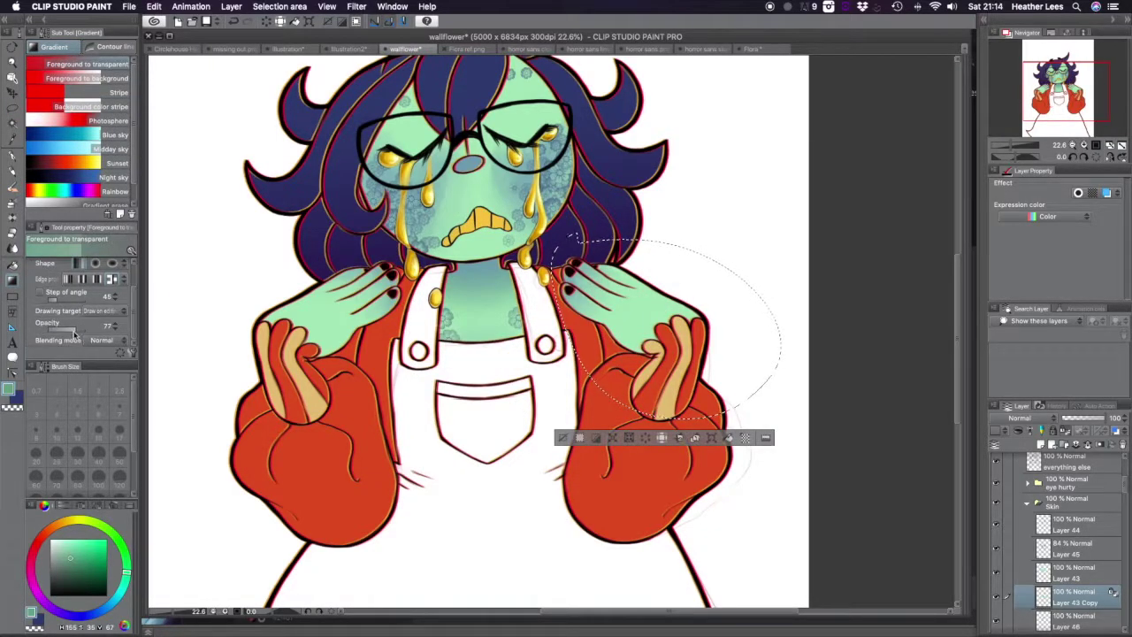
key(ctrl+d)
key(/)
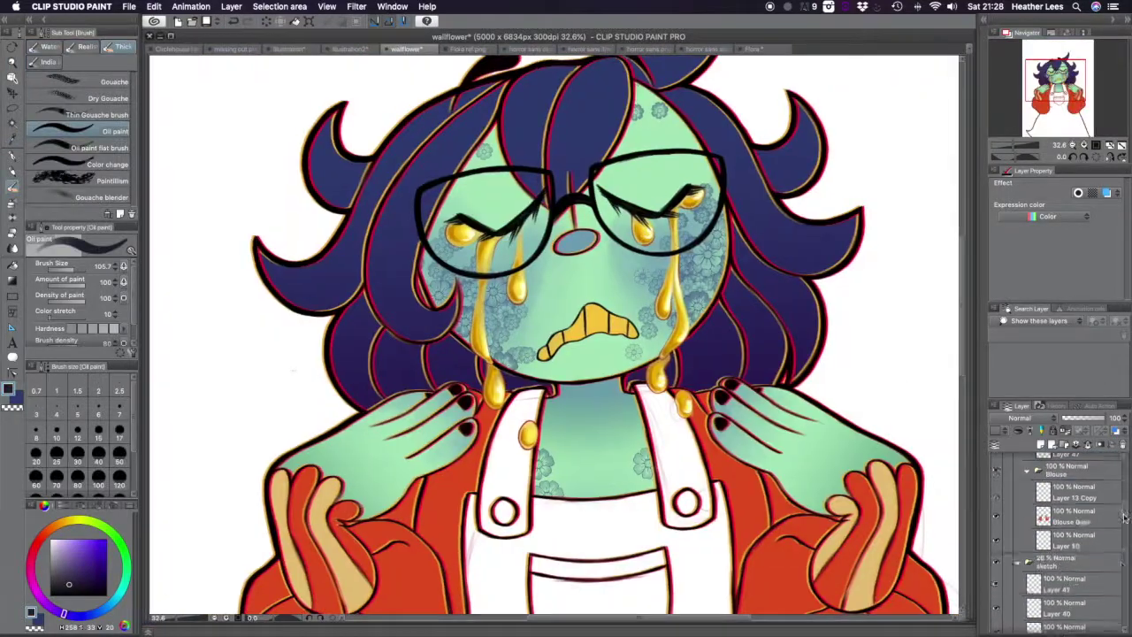
- Paint the overalls' straps and bib dark navy with the Oil paint brush on a new layer in a dress folder
scroll(1025, 459, up, 1)
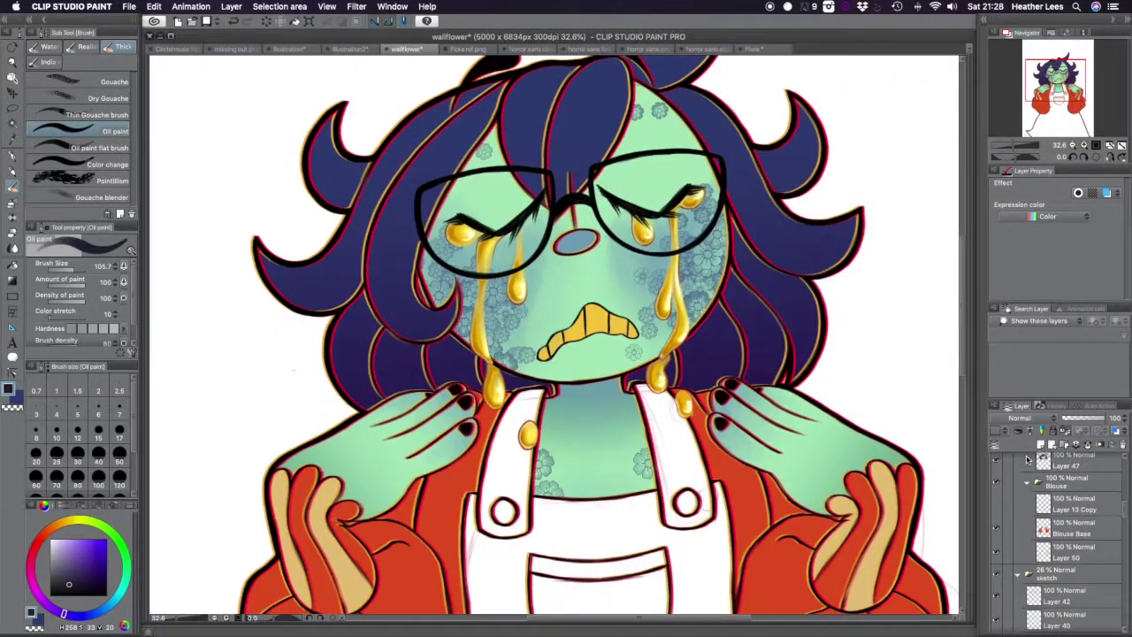
click(1070, 595)
scroll(566, 336, down, 3)
drag(495, 221, 619, 352)
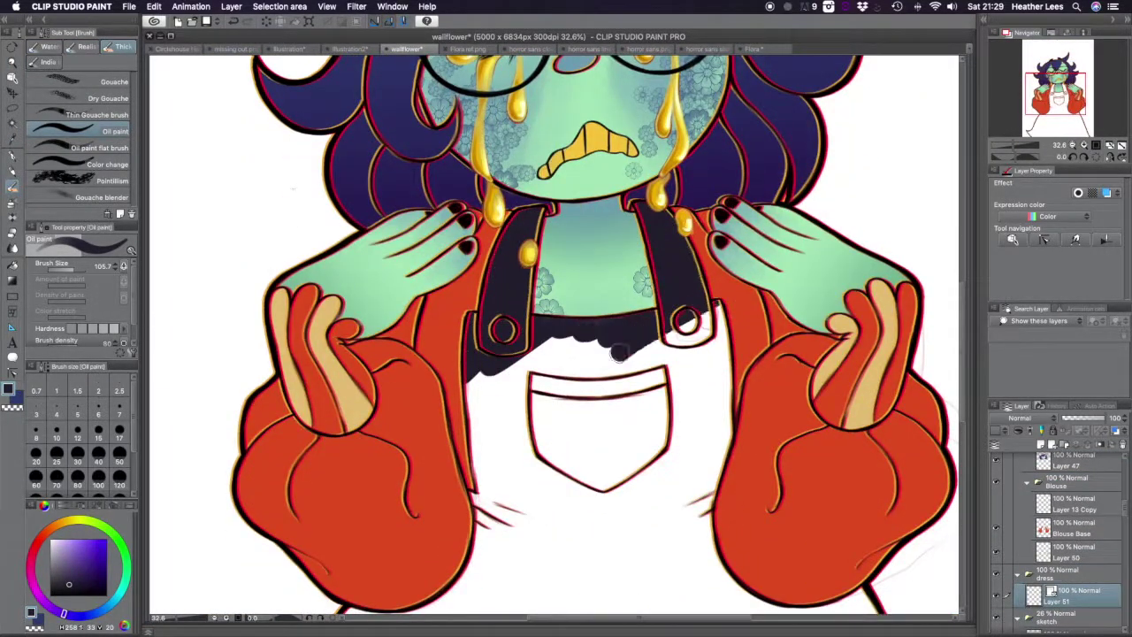
mouse_move(393, 385)
mouse_down()
mouse_move(371, 464)
mouse_move(487, 552)
mouse_up()
drag(389, 327, 477, 518)
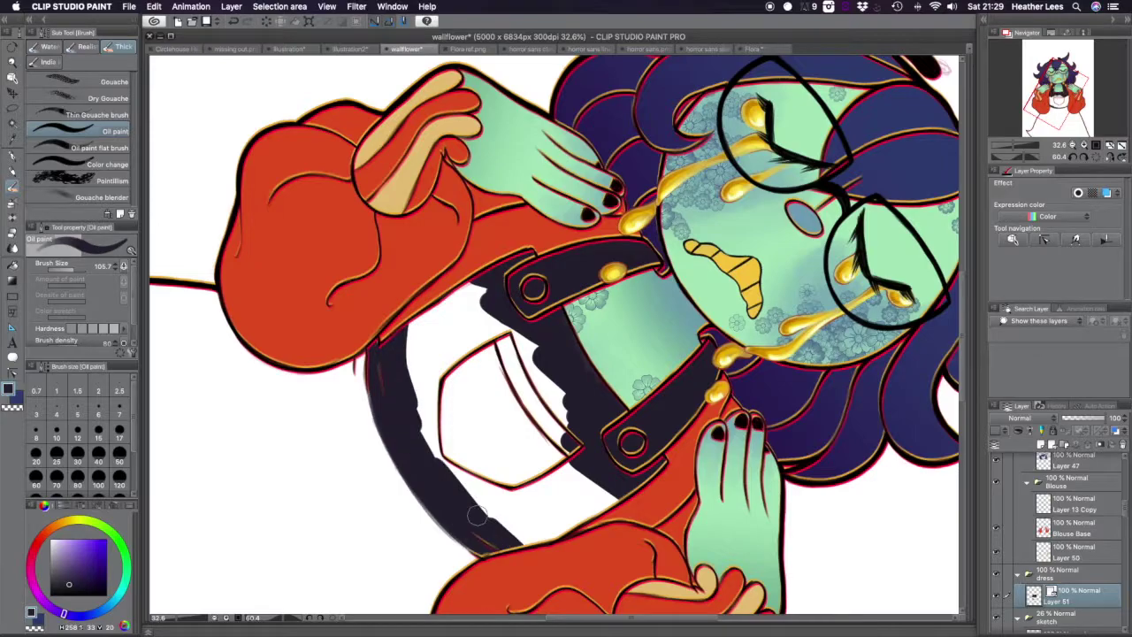
drag(476, 517, 566, 522)
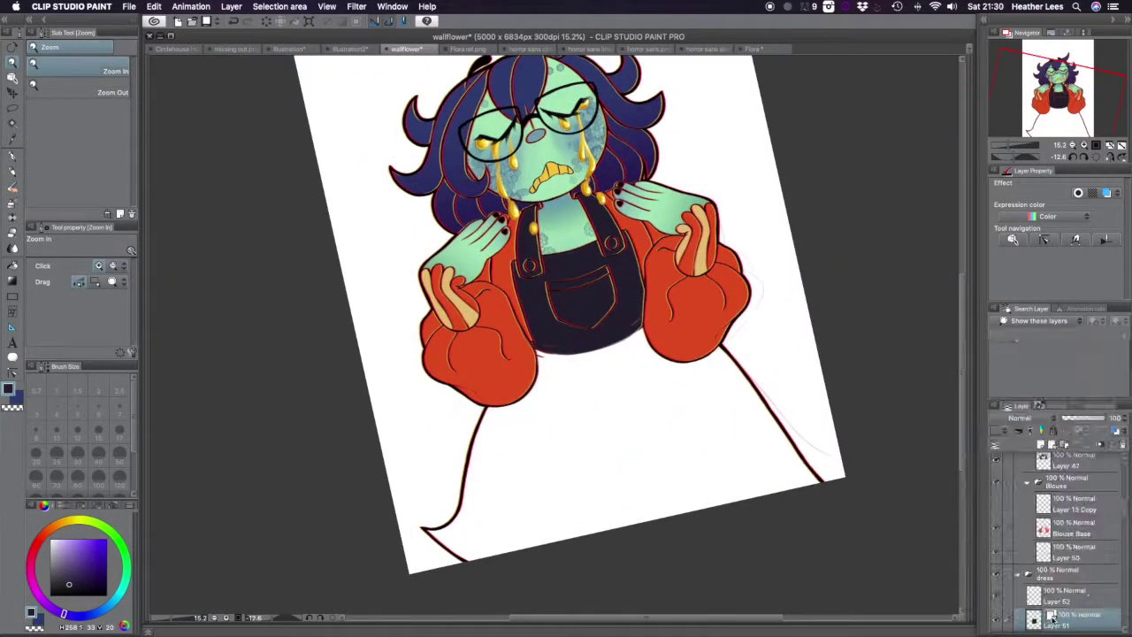
- Try to fill the skirt with dark navy using the Oil paint brush at size 312.3
key(b)
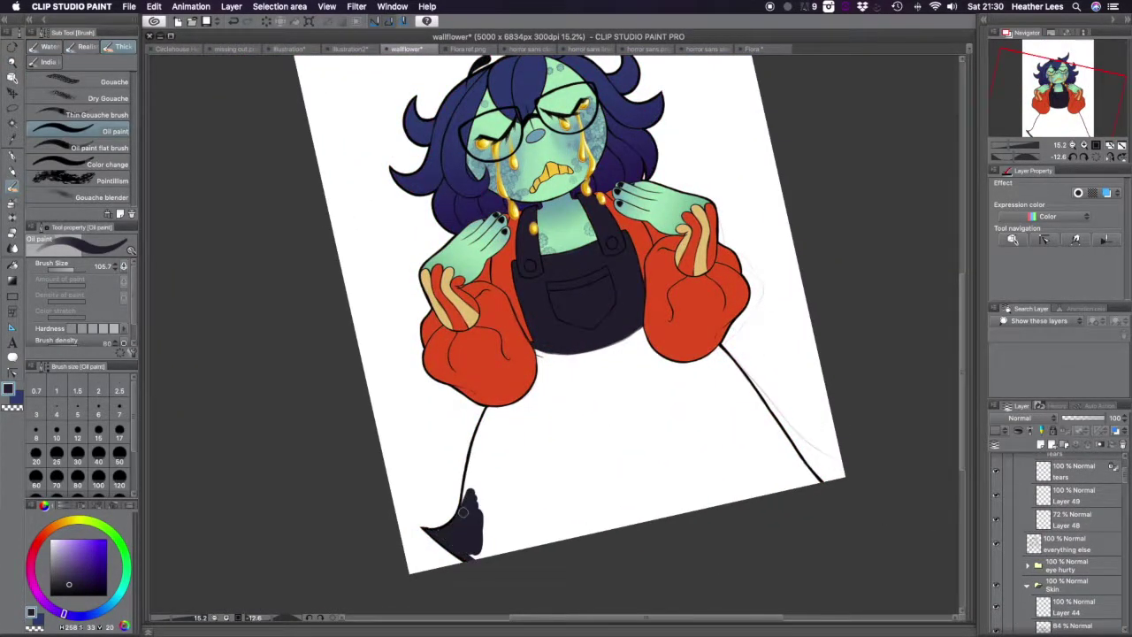
mouse_move(531, 485)
mouse_down()
mouse_move(636, 365)
mouse_move(788, 503)
mouse_up()
click(1066, 500)
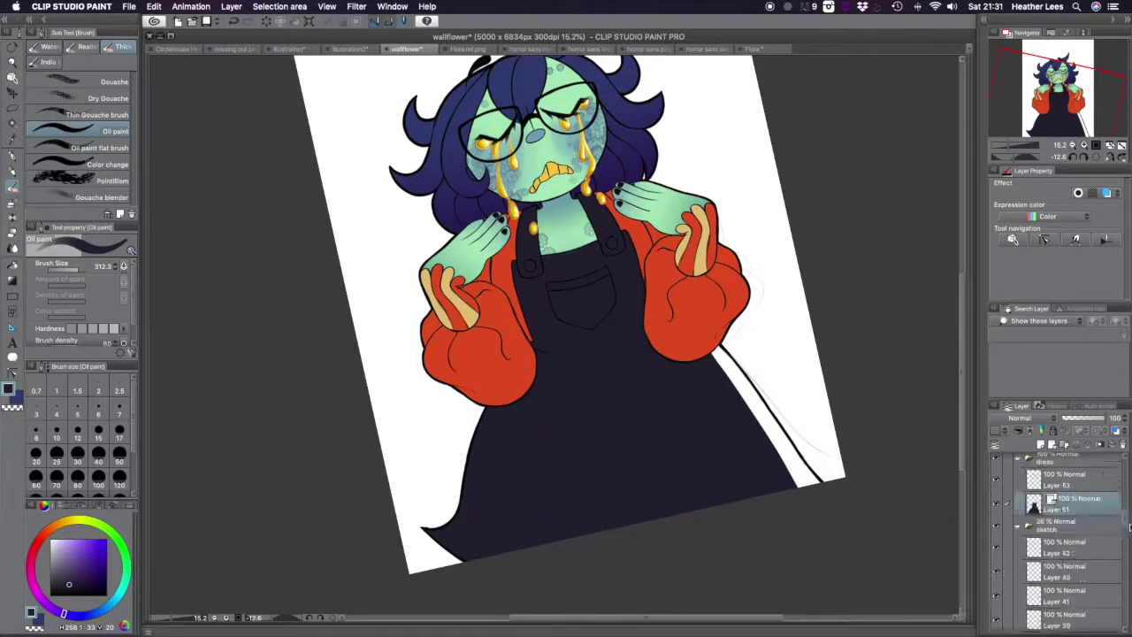
- Lasso the painted skirt corner onto its own layer below the bib and paint the whole skirt dark navy there
key(m)
click(154, 6)
click(203, 101)
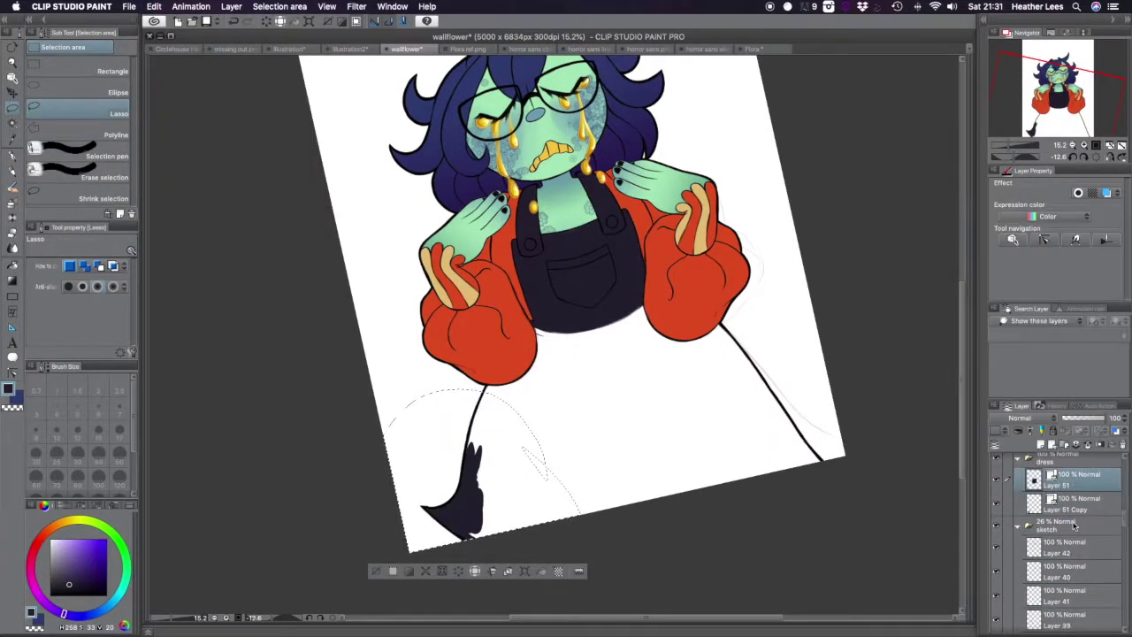
key(b)
mouse_move(575, 337)
mouse_down()
mouse_move(490, 428)
mouse_move(662, 516)
mouse_move(715, 343)
mouse_up()
scroll(950, 380, up, 2)
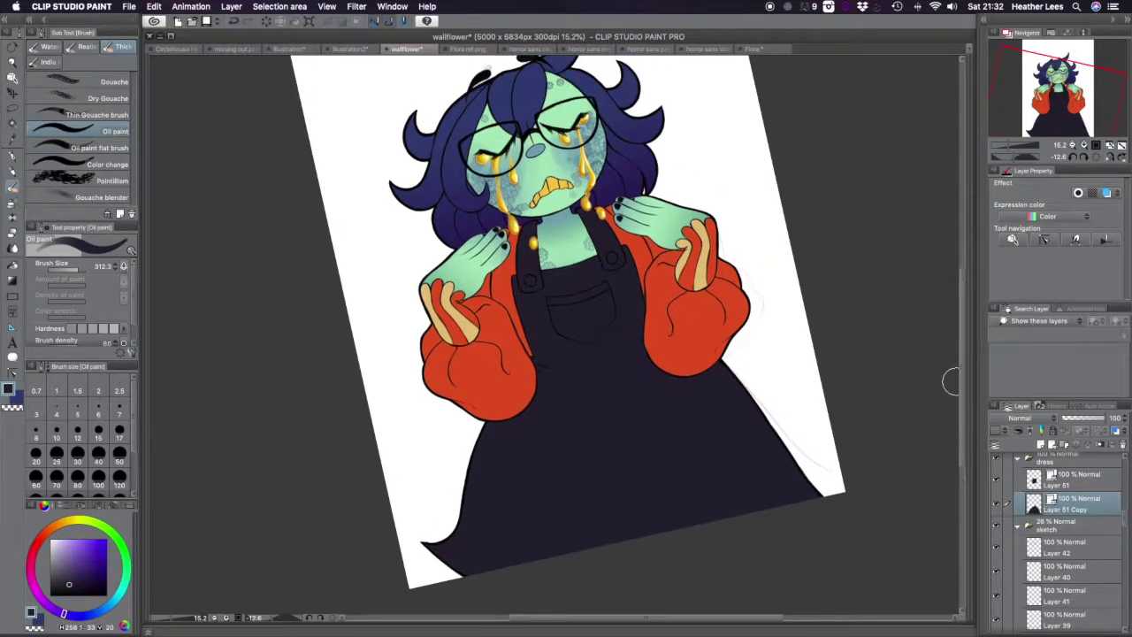
- Rasterize the bib and skirt layers and darken the dress around the waist with a near-black Foreground to transparent gradient
click(1057, 477)
key(g)
right_click(1054, 473)
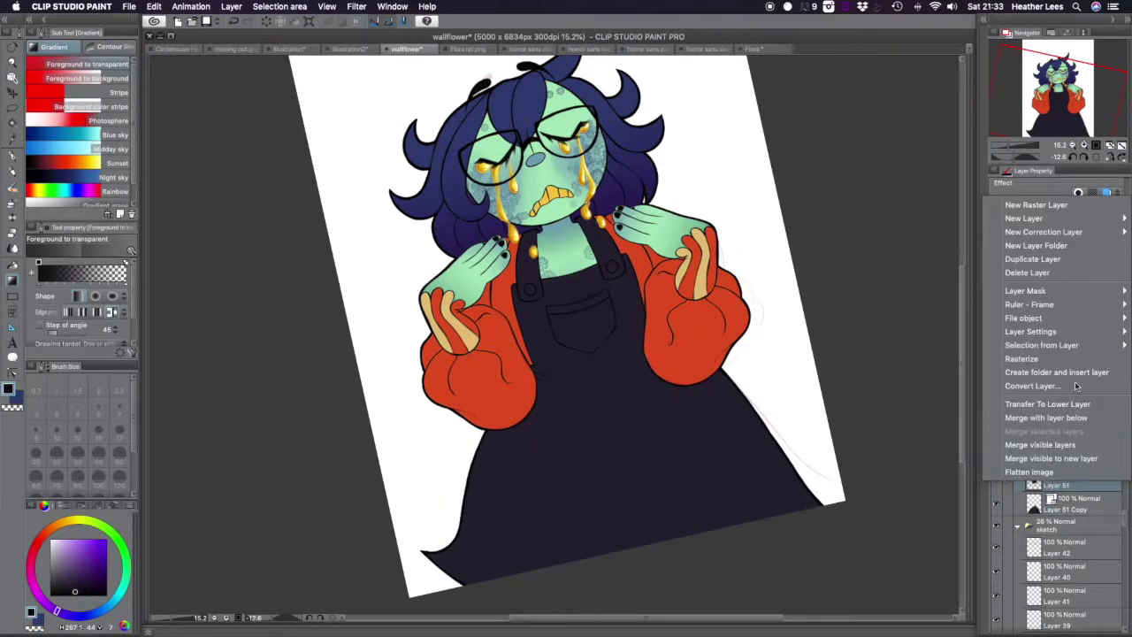
click(1045, 258)
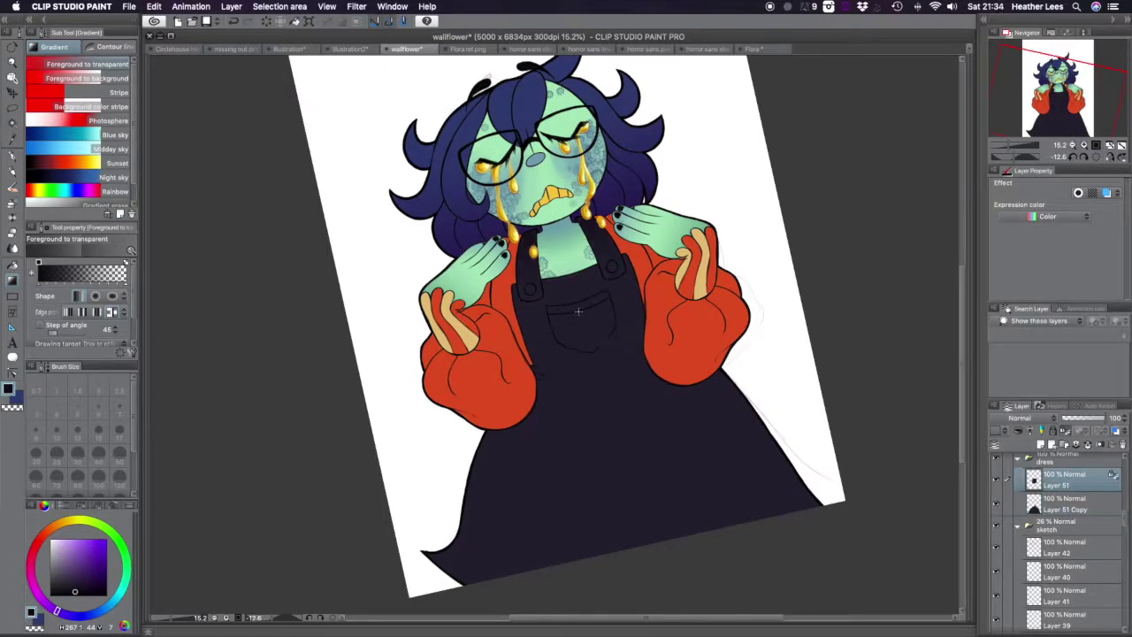
drag(578, 311, 579, 416)
scroll(672, 371, up, 5)
- Smooth the shading between the bib and skirt at the waist with the Textured blender
key(j)
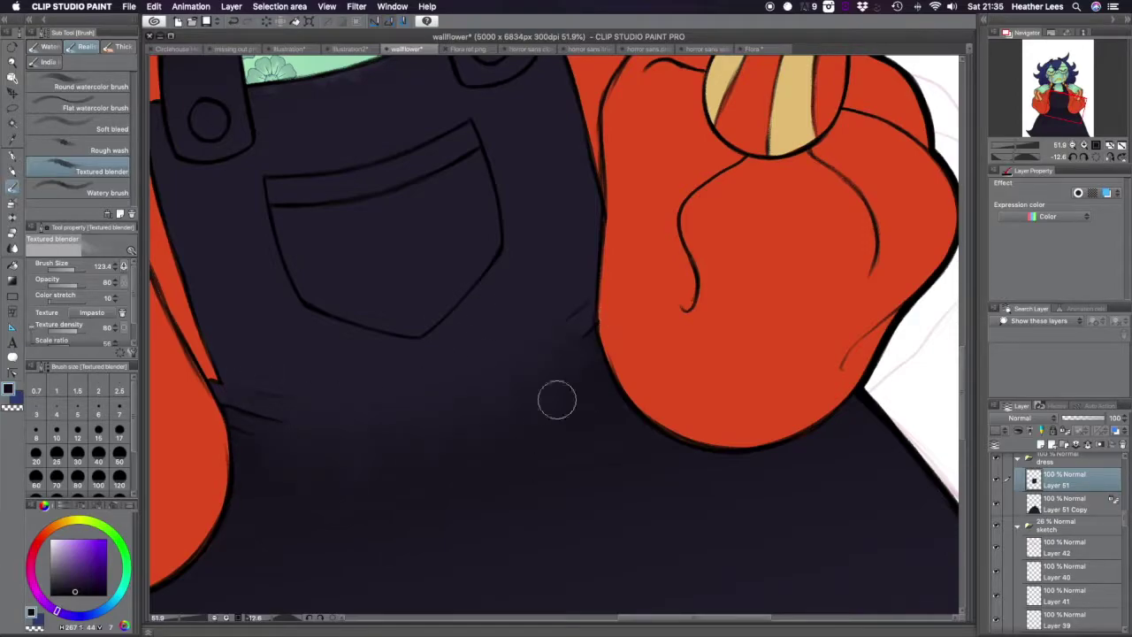
key(/)
drag(503, 277, 998, 495)
click(1073, 556)
- Show the paisley motif in the Blouse folder and place duplicates of it on the left-hand sleeve below the cuff
scroll(556, 336, up, 5)
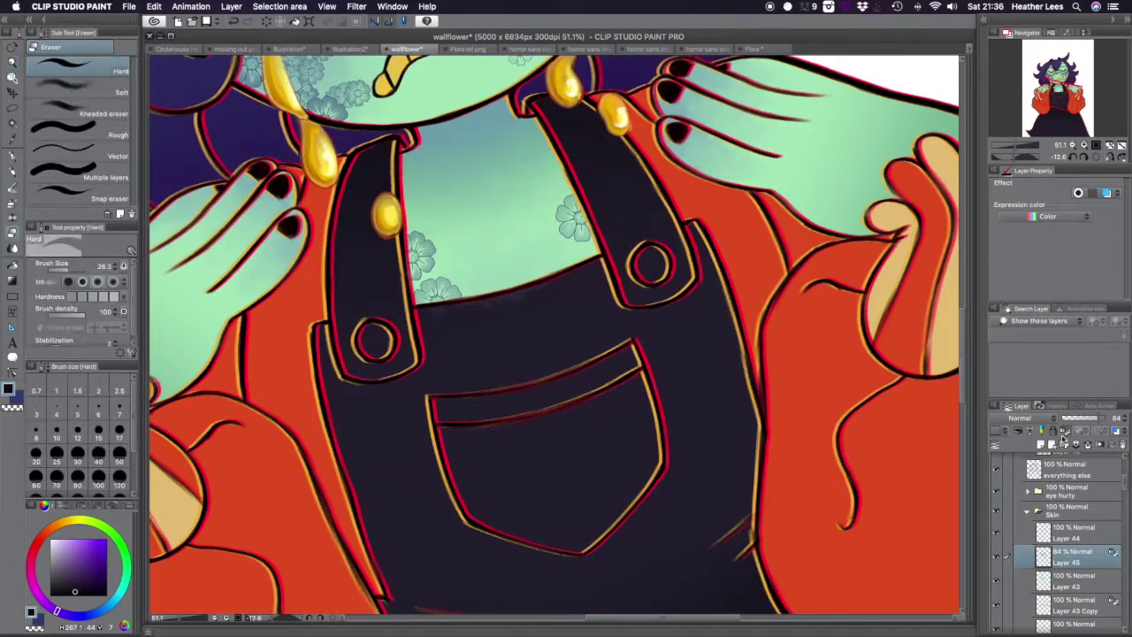
scroll(556, 336, down, 5)
scroll(1000, 509, up, 5)
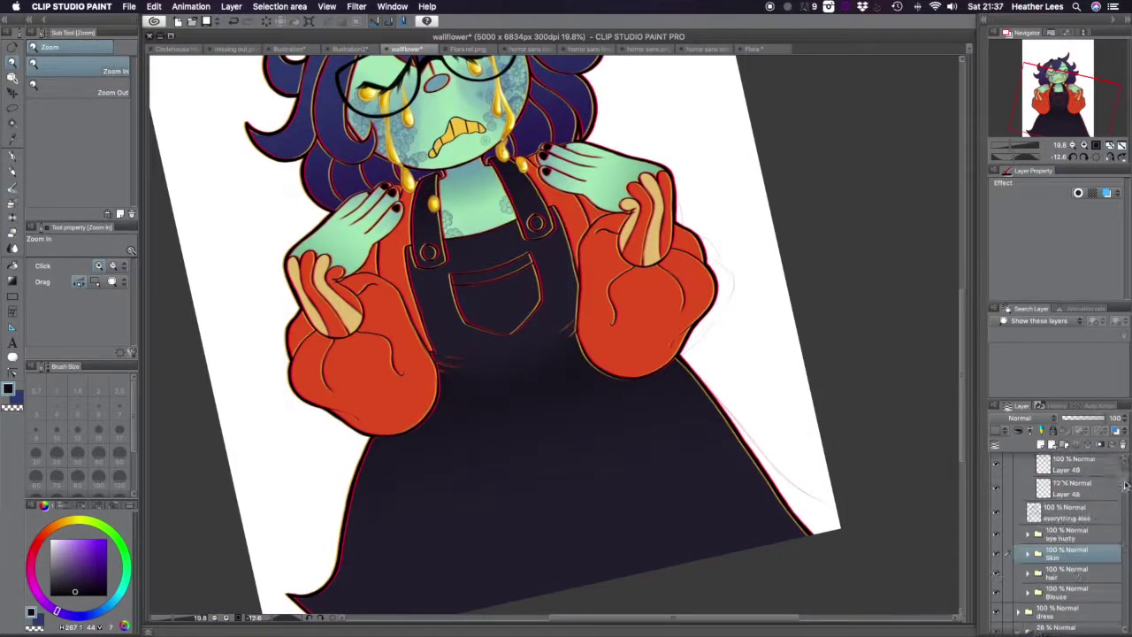
scroll(556, 337, up, 5)
scroll(555, 336, down, 5)
scroll(997, 531, down, 3)
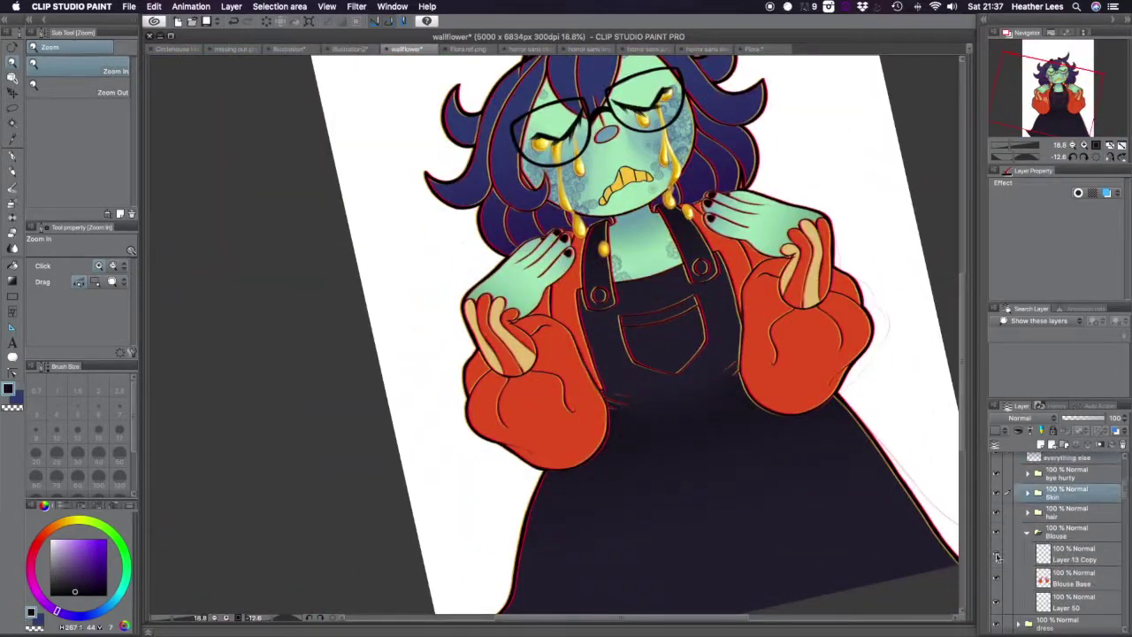
scroll(550, 423, up, 3)
key(ctrl+t)
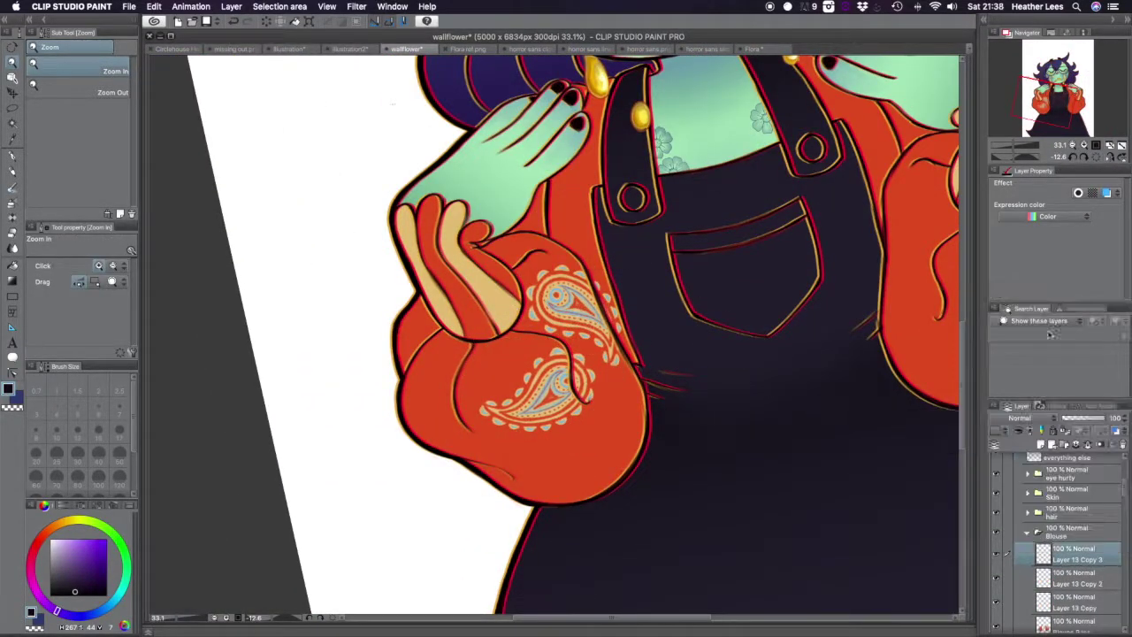
key(Return)
key(ctrl+j)
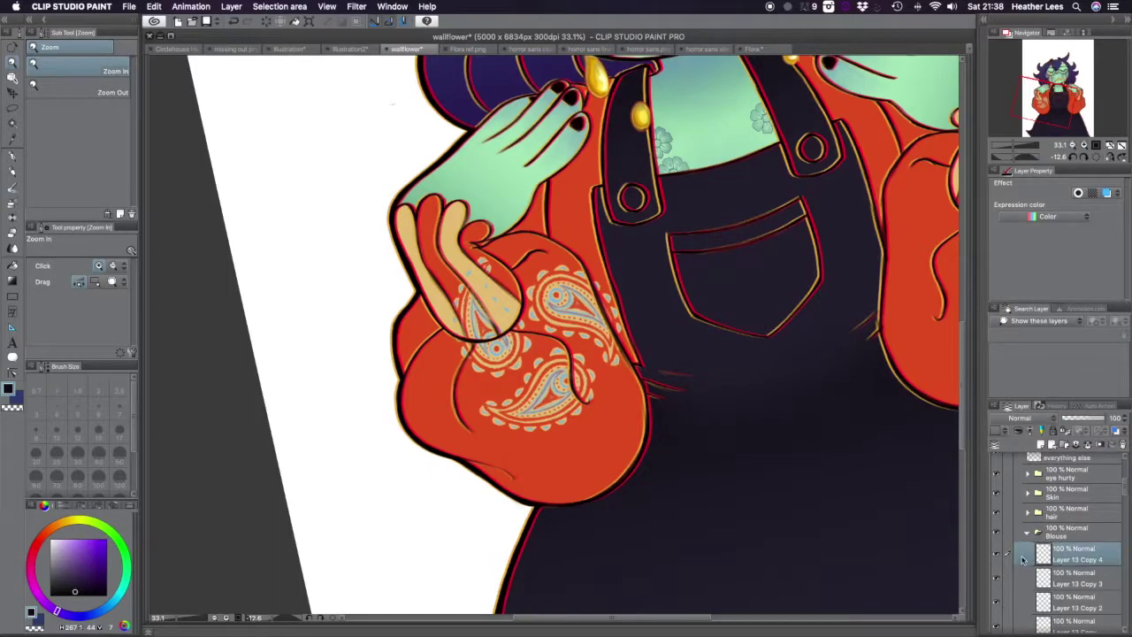
- Position and rotate further paisley duplicates along the outer edge of the left-hand sleeve
key(ctrl+t)
drag(392, 377, 439, 412)
key(Return)
key(ctrl+j)
key(ctrl+t)
key(Return)
- Duplicate the paisley again and move and rotate the copies to fill the left-hand sleeve's bottom edge
right_click(1075, 555)
click(1052, 329)
key(ctrl+t)
drag(495, 371, 509, 496)
key(Return)
key(ctrl+t)
key(Return)
key(ctrl+j)
key(ctrl+t)
drag(602, 561, 583, 570)
key(Return)
- Add two more paisley duplicates at the left-hand sleeve's lower inner corner and inner edge beside the dress
right_click(1075, 555)
click(1044, 212)
key(ctrl+t)
drag(508, 496, 619, 491)
key(Return)
right_click(1074, 555)
click(1044, 212)
key(ctrl+t)
drag(690, 566, 697, 602)
key(Return)
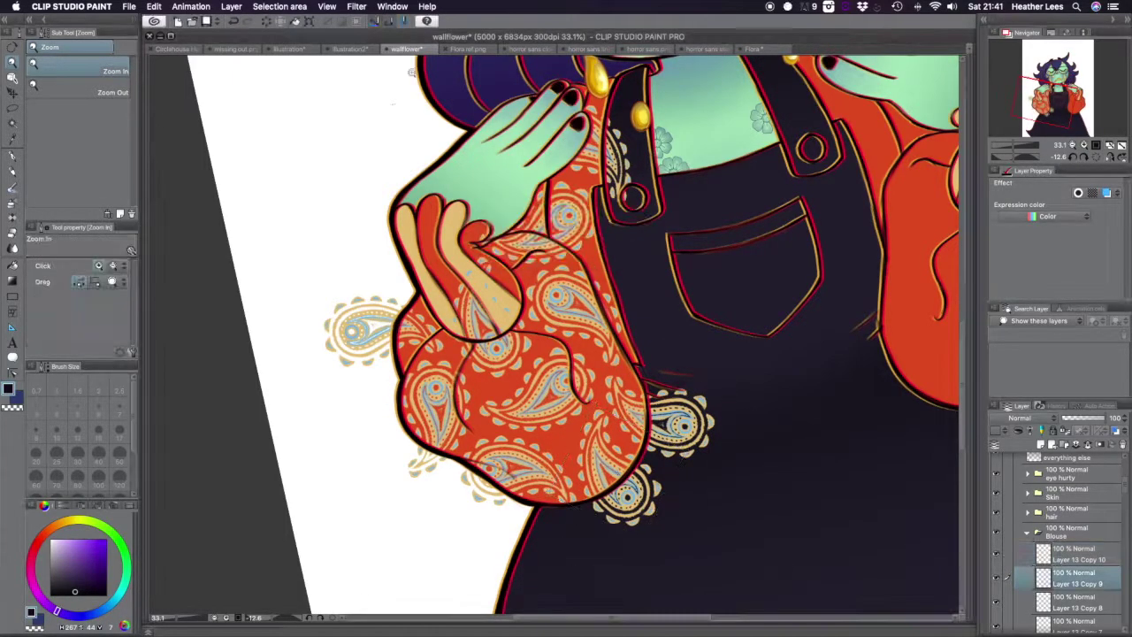
- Move and rotate the paisleys on Layer 13 Copy 9 and Layer 13 Copy 10 to fit the sleeve's lower inner side
click(1074, 578)
key(ctrl+t)
key(Return)
click(1075, 556)
key(ctrl+t)
drag(659, 539, 646, 557)
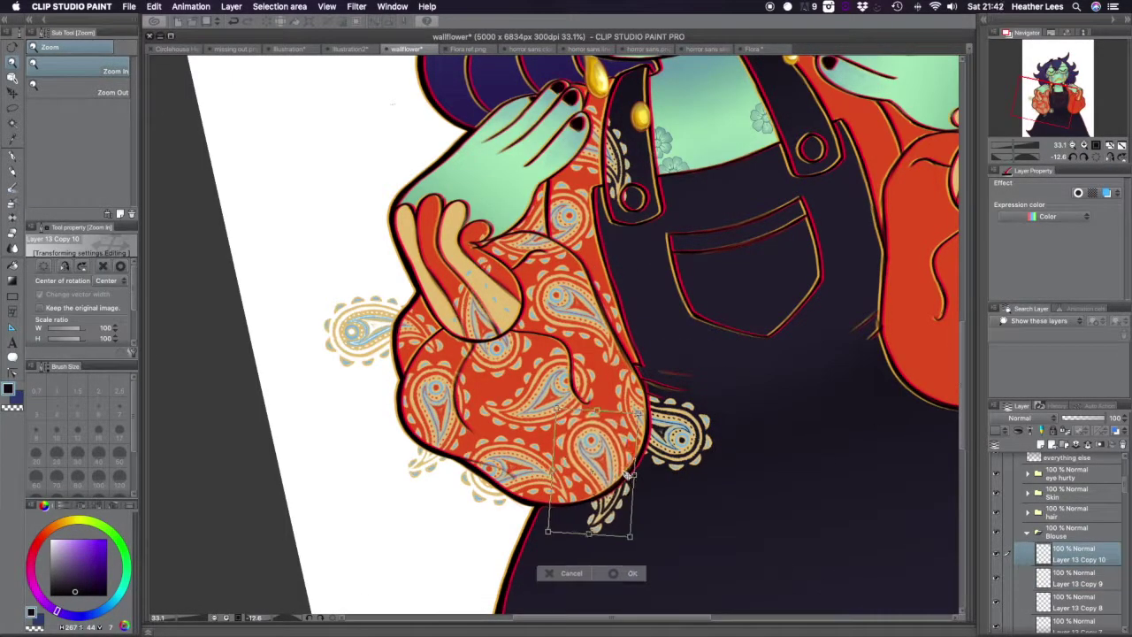
key(Return)
- Adjust the paisleys on Layer 13 Copy 8 and Layer 13 Copy 10 to even out the spacing along the sleeve's bottom
click(1075, 601)
key(ctrl+t)
key(Return)
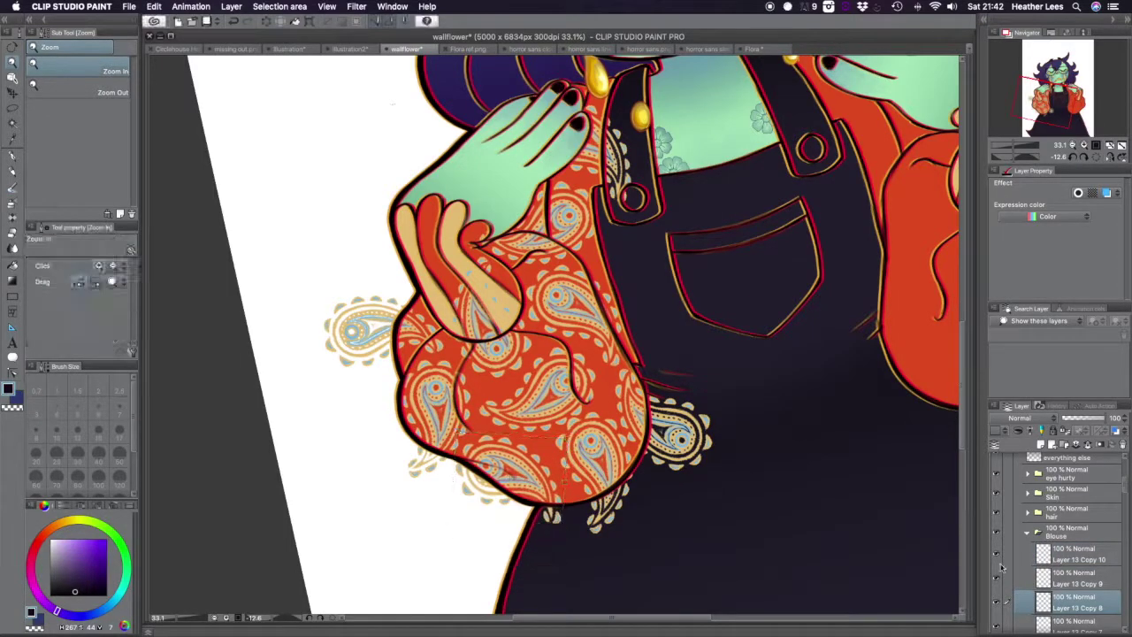
click(1074, 555)
key(ctrl+t)
key(Return)
- Paste two paisley copies and position them on the right-hand shoulder of the blouse between strap and hand
scroll(750, 347, down, 3)
scroll(713, 316, up, 3)
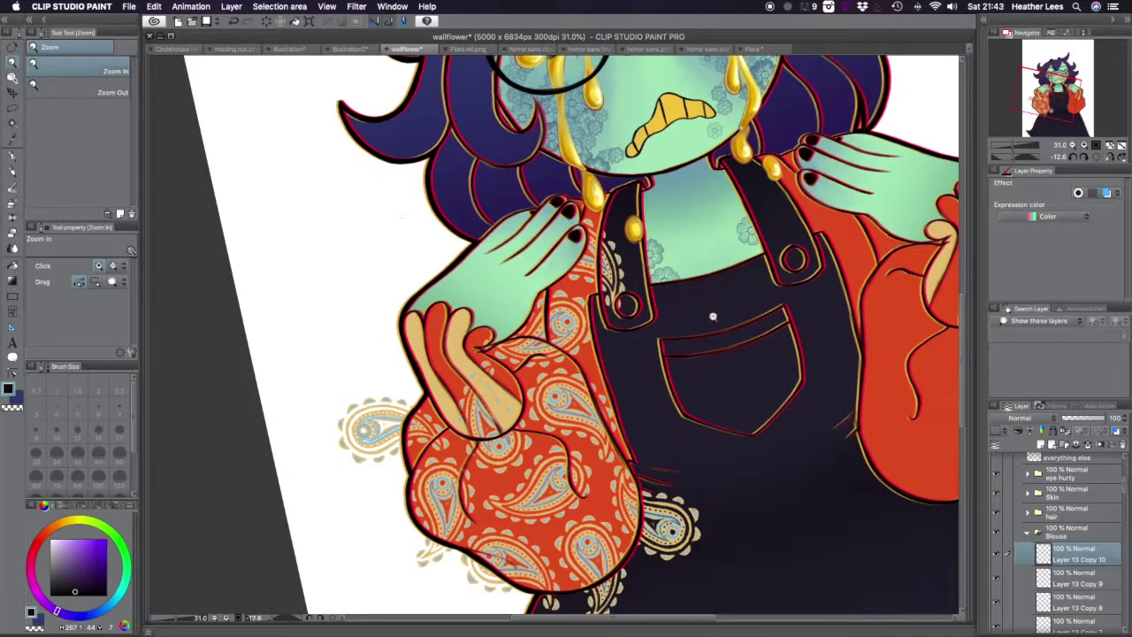
scroll(713, 316, down, 3)
scroll(712, 315, up, 3)
key(ctrl+c)
key(ctrl+v)
key(ctrl+t)
drag(658, 460, 658, 235)
click(655, 232)
key(ctrl+c)
key(ctrl+v)
key(ctrl+t)
click(698, 297)
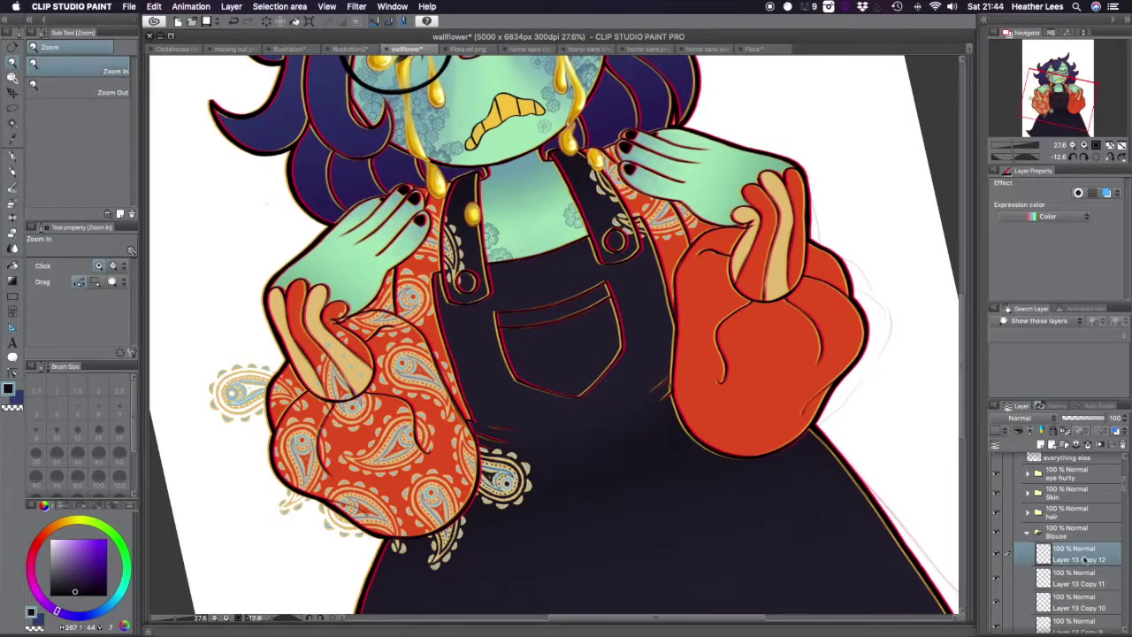
- Place one paisley beside the right-hand strap's button and another copy across the right-hand cuff
key(ctrl+t)
click(711, 384)
key(ctrl+c)
key(ctrl+v)
key(ctrl+t)
drag(659, 279, 747, 252)
click(783, 337)
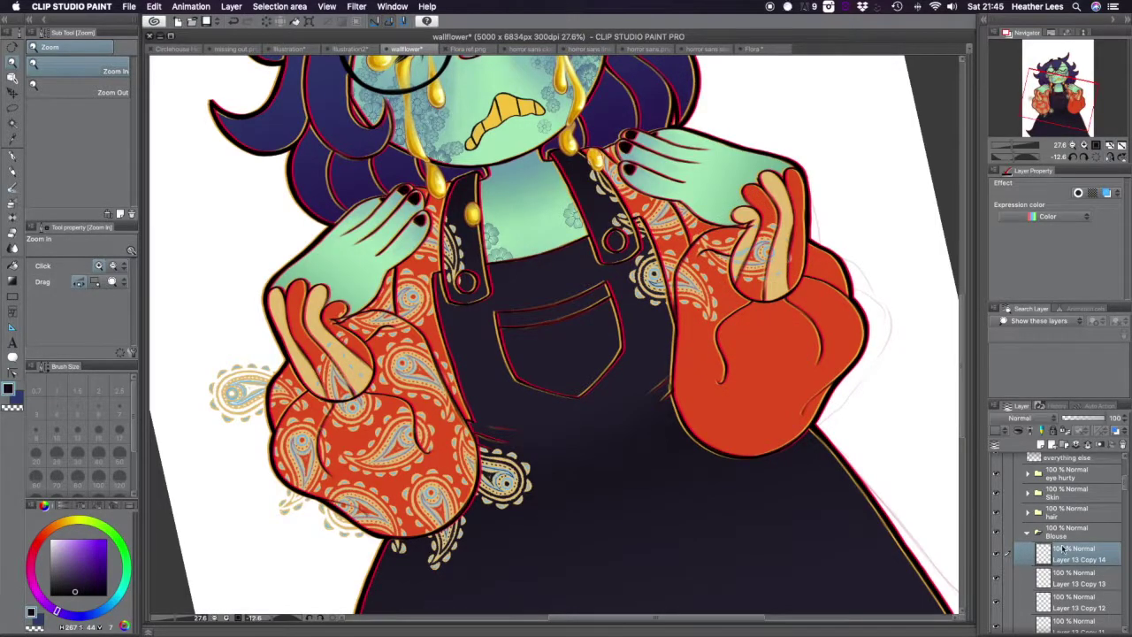
- Paste two more paisleys, placing one on the right-hand sleeve's outer edge and one below the cuff
key(ctrl+c)
key(ctrl+v)
key(ctrl+t)
drag(725, 292, 827, 265)
key(Return)
key(ctrl+v)
key(ctrl+t)
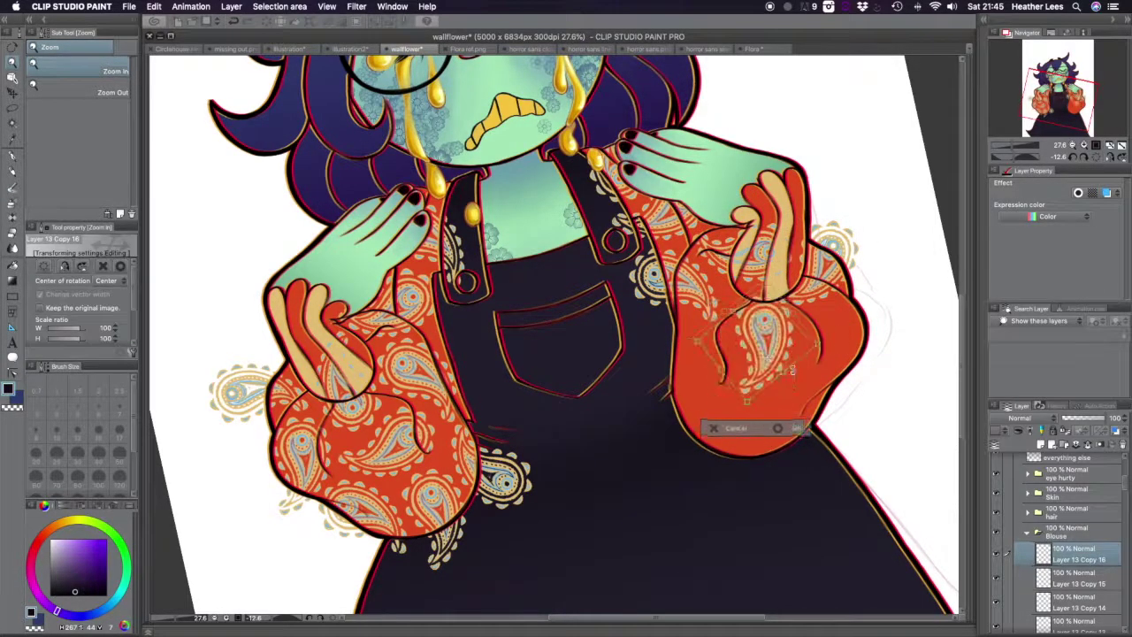
key(Return)
- Paste more paisley copies and position them down the inner edge of the right-hand sleeve
key(ctrl+v)
key(ctrl+t)
click(713, 429)
key(ctrl+v)
key(ctrl+t)
key(Return)
key(ctrl+v)
key(ctrl+t)
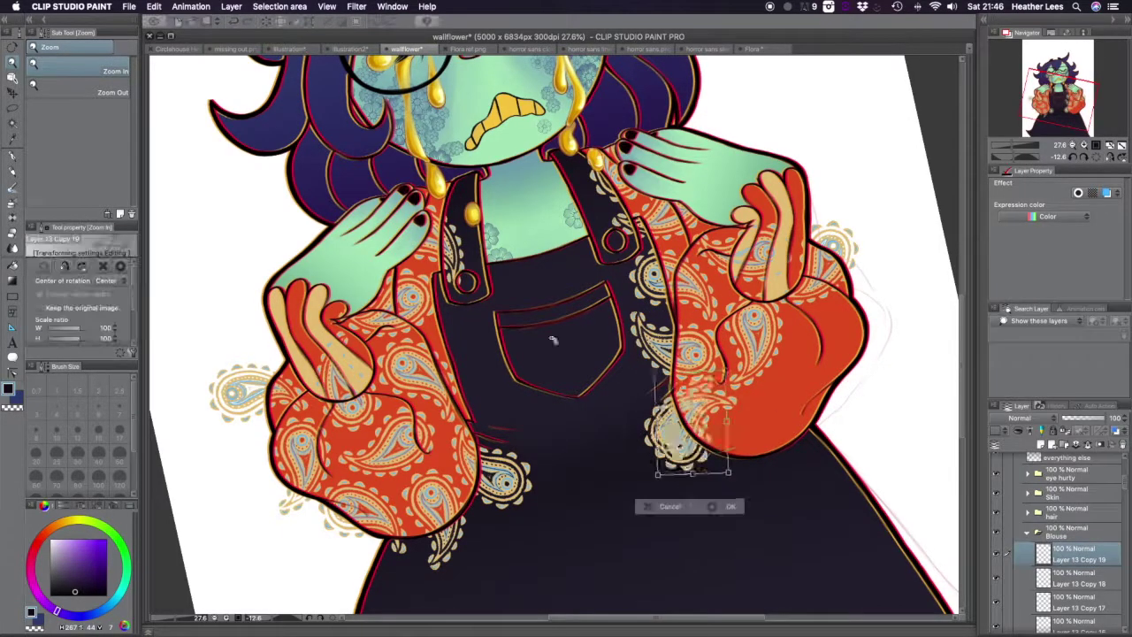
- Fill the bare lower part of the right-hand sleeve with additional moved and transformed copies of the paisley motif
drag(690, 442, 849, 380)
key(Return)
key(ctrl+v)
key(ctrl+t)
drag(840, 332, 822, 407)
right_click(1075, 552)
key(Escape)
key(Return)
- Merge the paisley copy layers and erase the pattern wherever it spills outside the sleeves or onto the striped cuffs
scroll(1017, 550, down, 3)
shift+click(1018, 550)
scroll(1017, 549, up, 5)
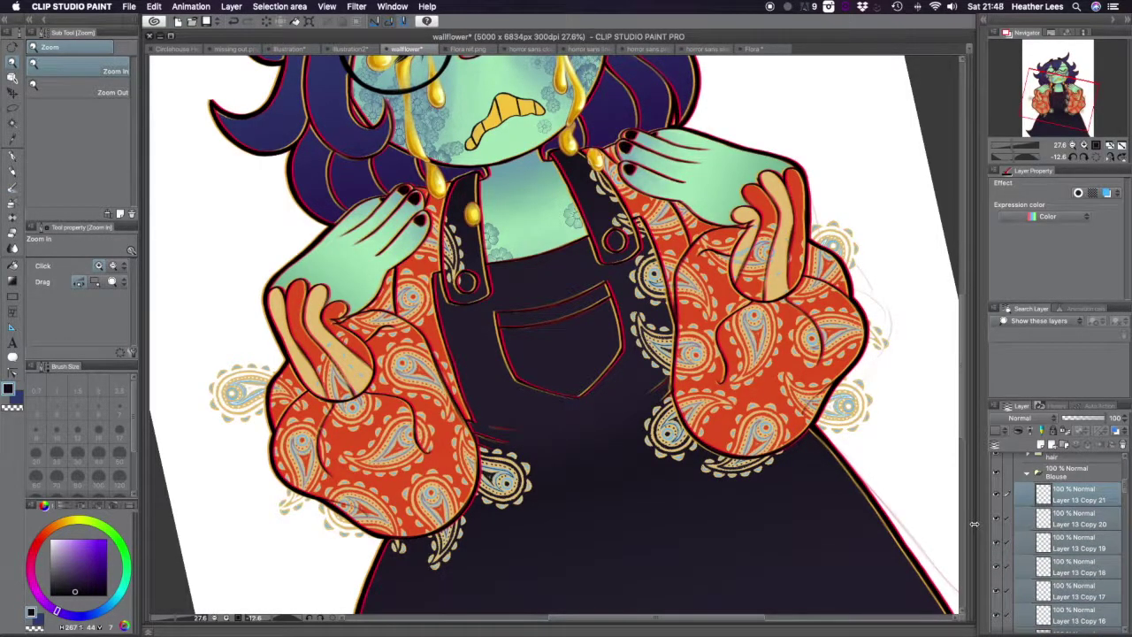
key(e)
scroll(1064, 490, up, 5)
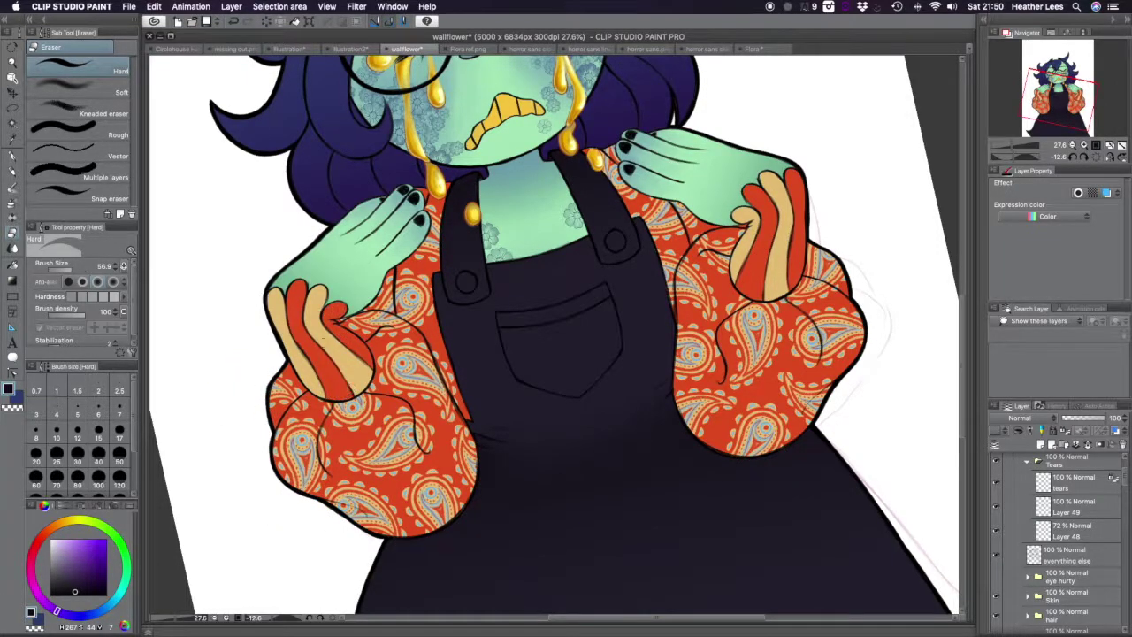
- Hide the sketch folder so that only the finished line art and colours show
scroll(556, 336, down, 5)
scroll(448, 410, up, 5)
scroll(953, 518, down, 5)
scroll(733, 440, up, 3)
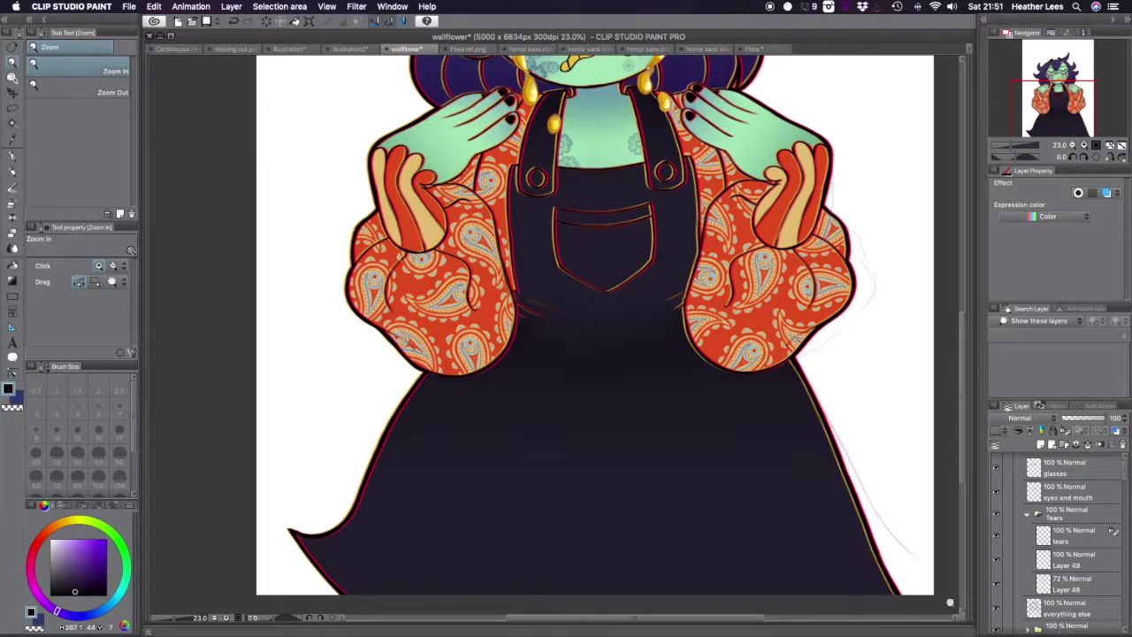
scroll(952, 588, down, 2)
scroll(1075, 530, down, 3)
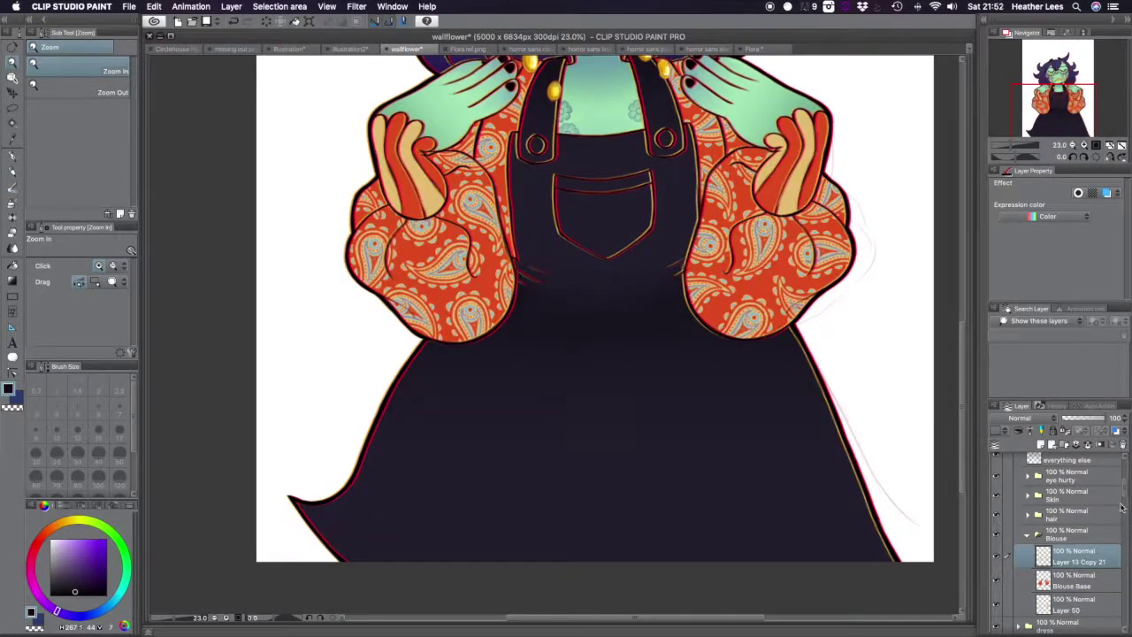
scroll(1075, 522, down, 3)
scroll(595, 336, up, 3)
scroll(594, 336, down, 1)
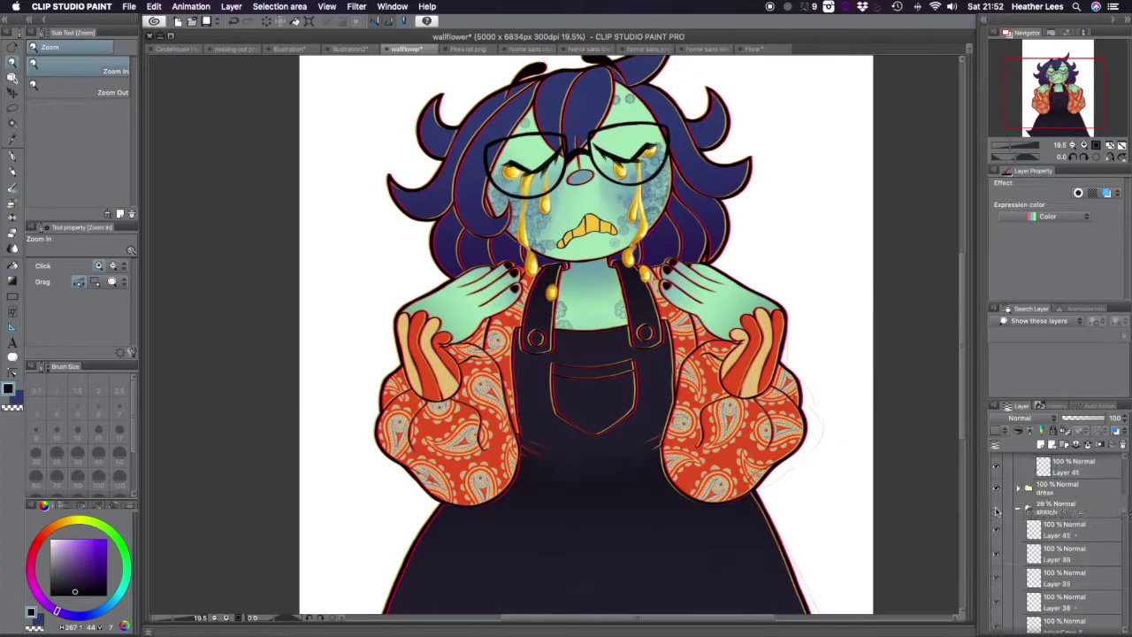
scroll(618, 504, down, 1)
- Add a new layer in the dress folder and draw a thick white Design pencil arc beneath the left-hand sleeve
scroll(639, 296, up, 3)
scroll(1000, 513, up, 2)
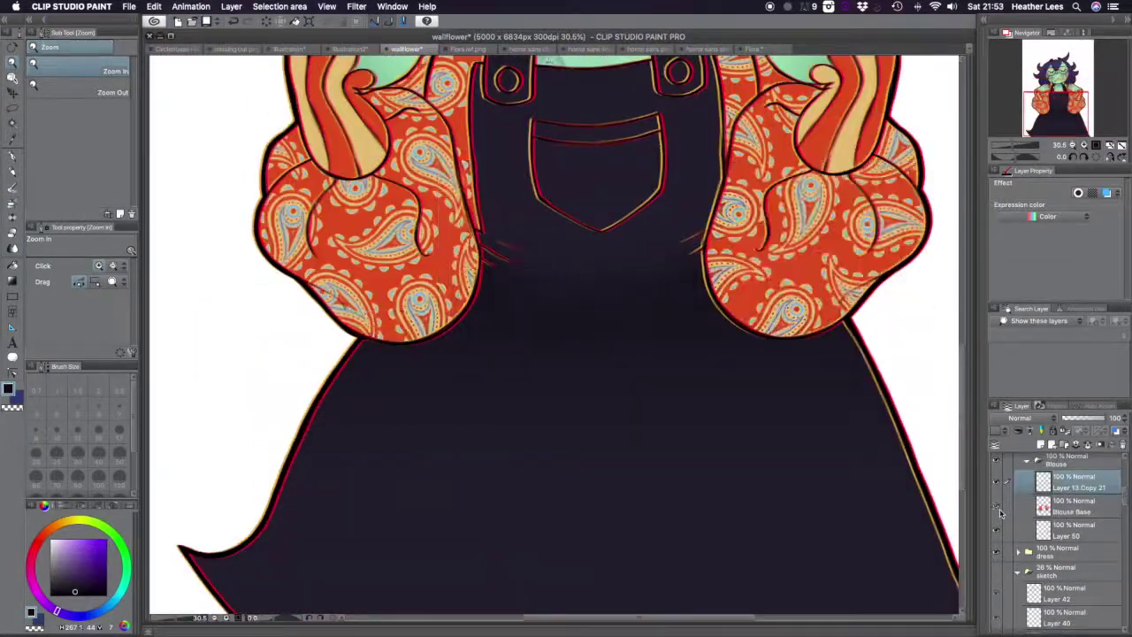
click(1040, 445)
key(p)
drag(499, 281, 587, 234)
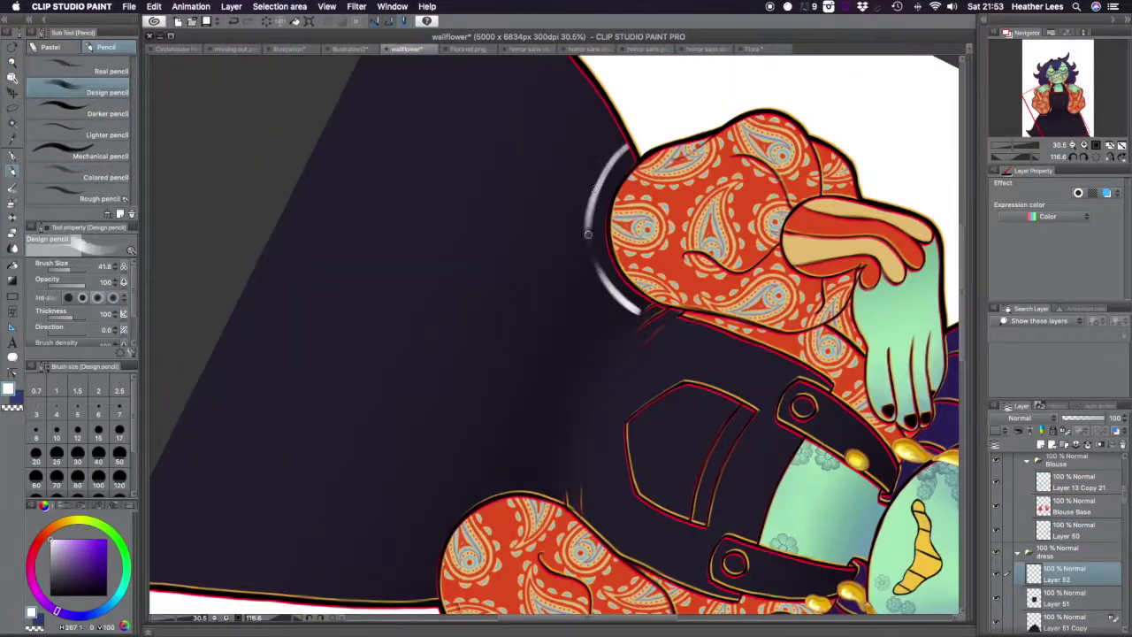
mouse_move(662, 115)
mouse_down()
mouse_move(575, 97)
mouse_move(495, 142)
mouse_up()
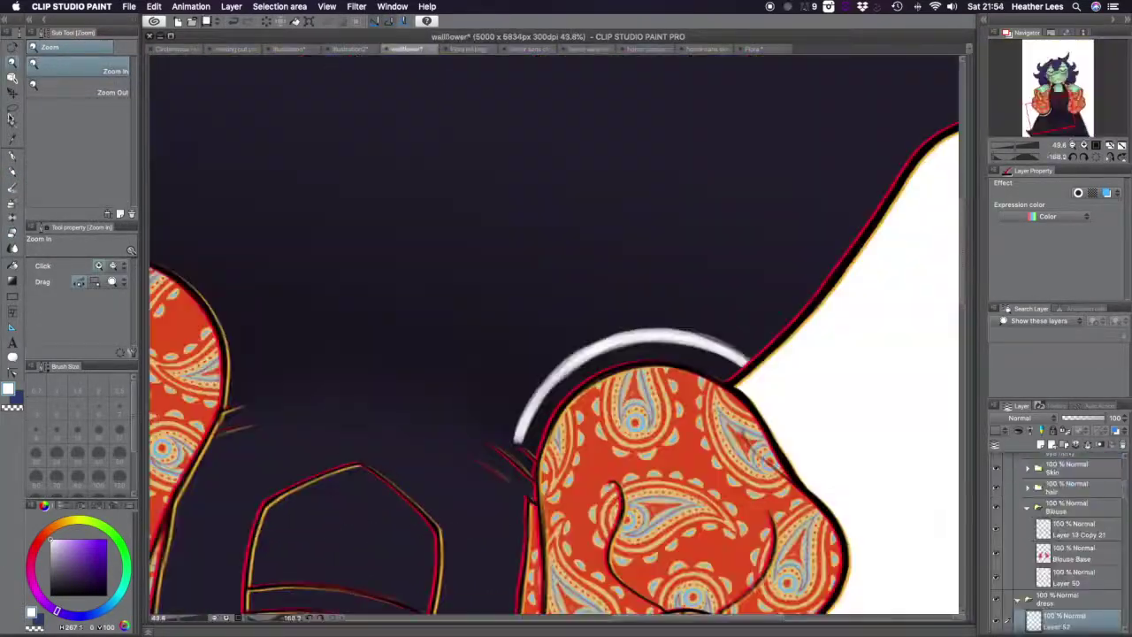
- Draw the spokes and curved connecting threads of a white spiderweb around the arc with a 16.5 Design pencil
drag(557, 372, 474, 258)
mouse_move(692, 265)
mouse_down()
mouse_move(530, 292)
mouse_move(323, 392)
mouse_move(416, 495)
mouse_up()
mouse_move(416, 495)
mouse_down()
mouse_move(580, 348)
mouse_move(623, 252)
mouse_up()
mouse_move(623, 252)
mouse_down()
mouse_move(630, 336)
mouse_move(651, 407)
mouse_up()
drag(650, 407, 632, 446)
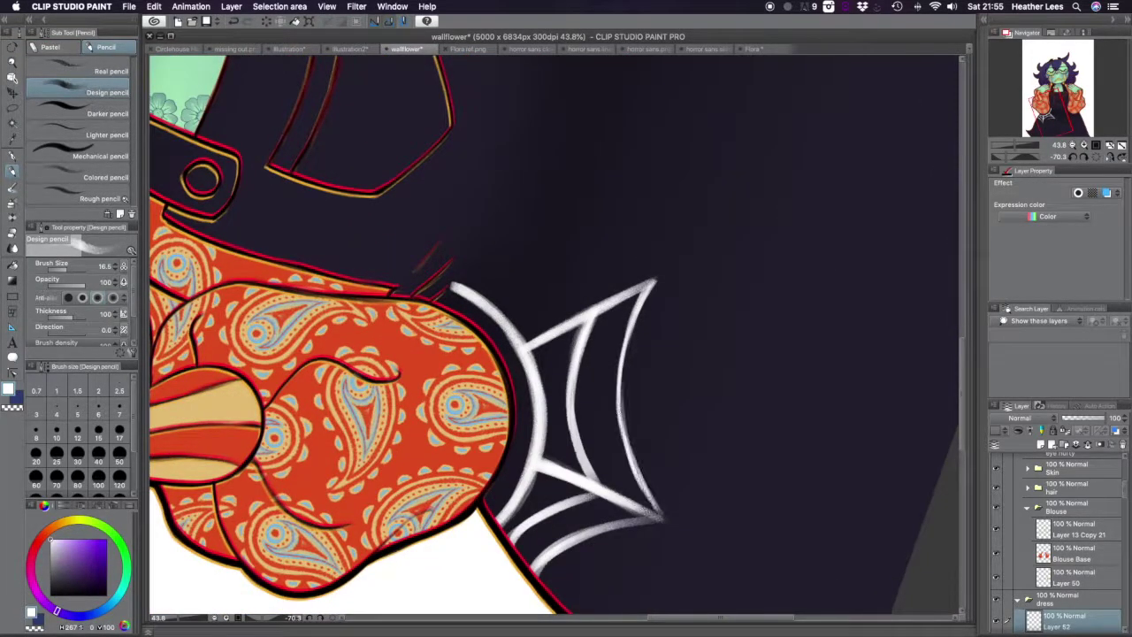
drag(630, 310, 659, 511)
drag(659, 511, 601, 325)
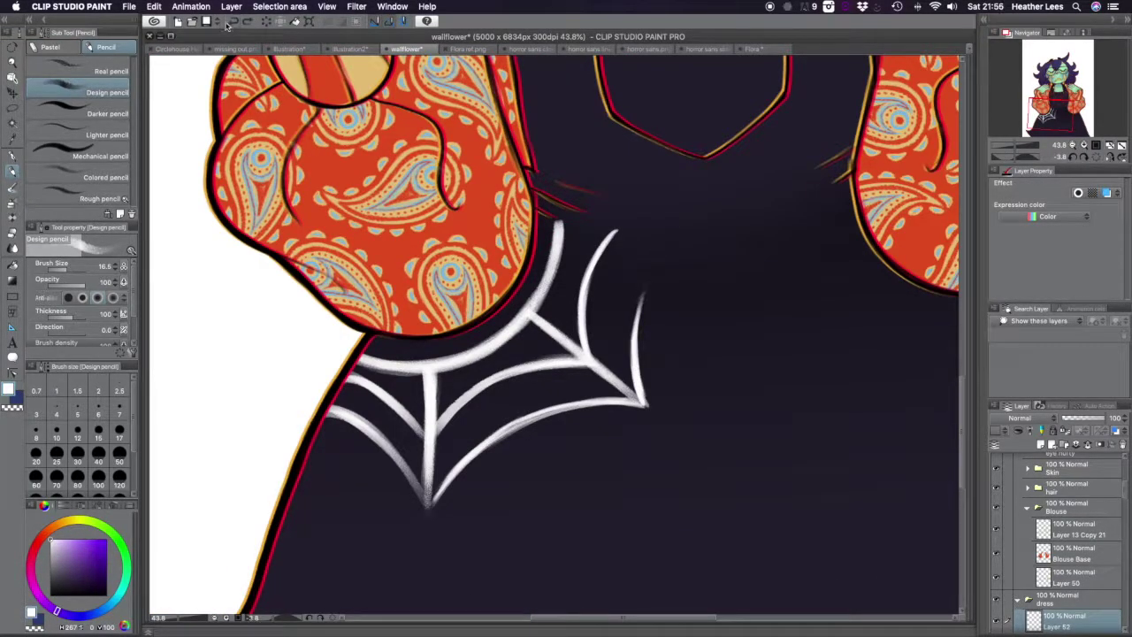
- Duplicate the spiderweb layer, mirror the copy horizontally with a -100 width scale, and place it beneath the right-hand sleeve
key(ctrl+minus)
key(ctrl+minus)
key(ctrl+minus)
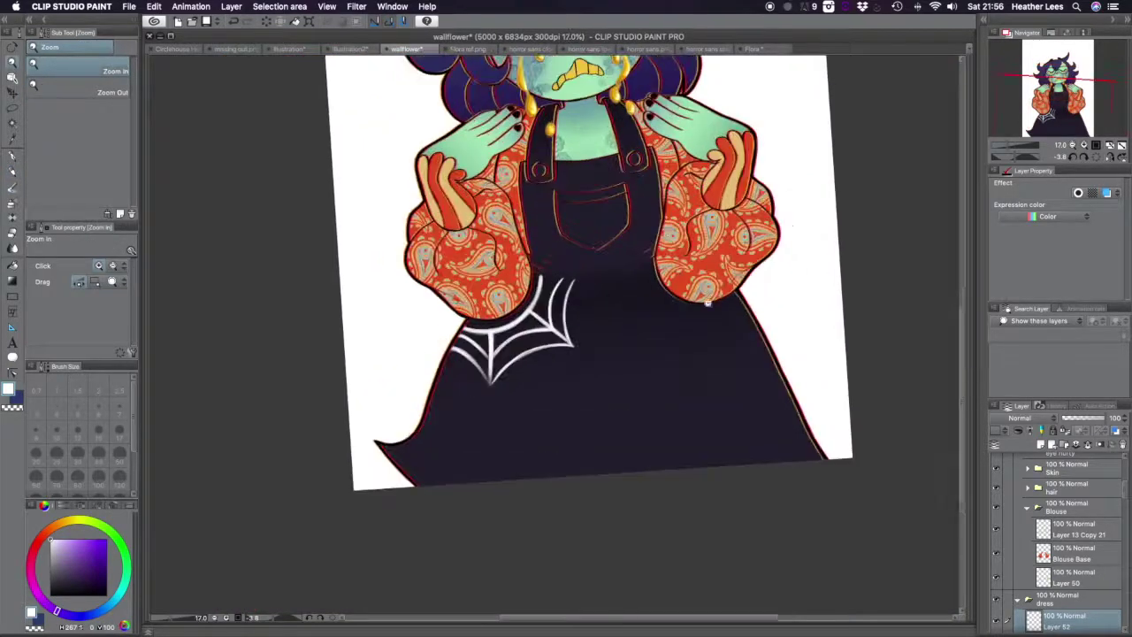
key(super+c)
key(super+v)
key(super+t)
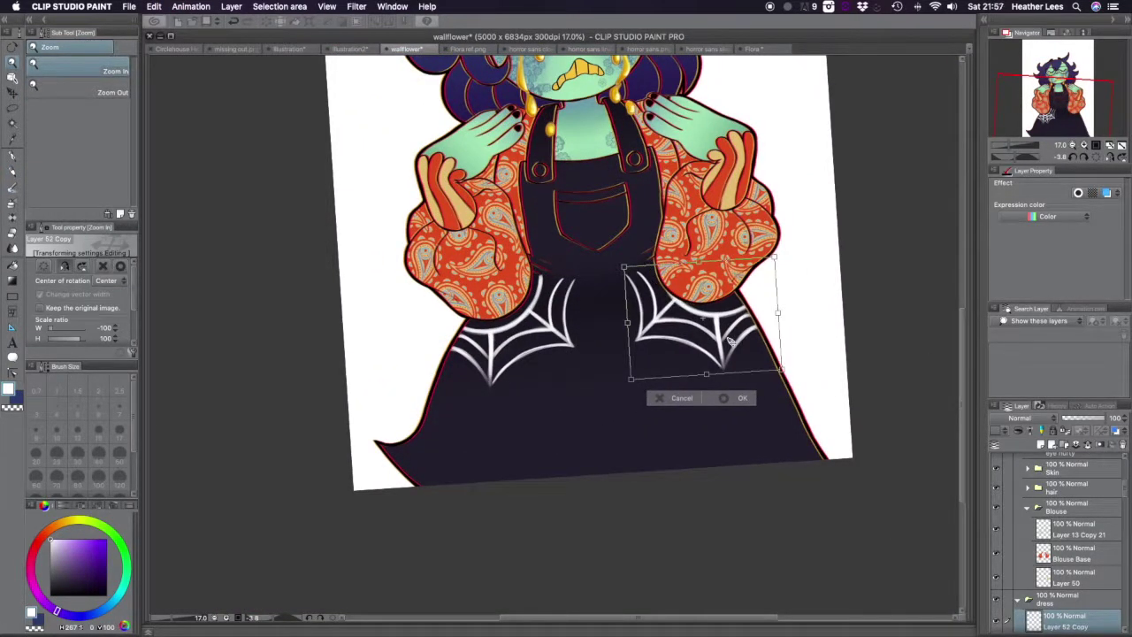
key(Return)
- Draw a white curved waistline across the dress between the two sleeves with the Design pencil
scroll(524, 156, up, 3)
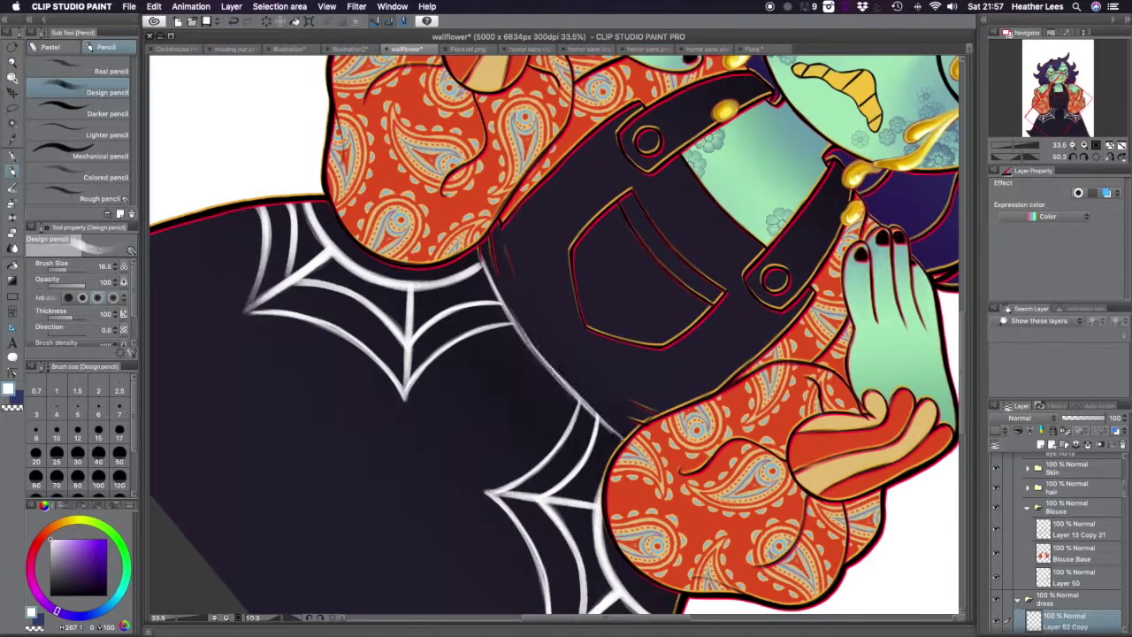
key(ctrl+minus)
scroll(515, 311, up, 5)
key(e)
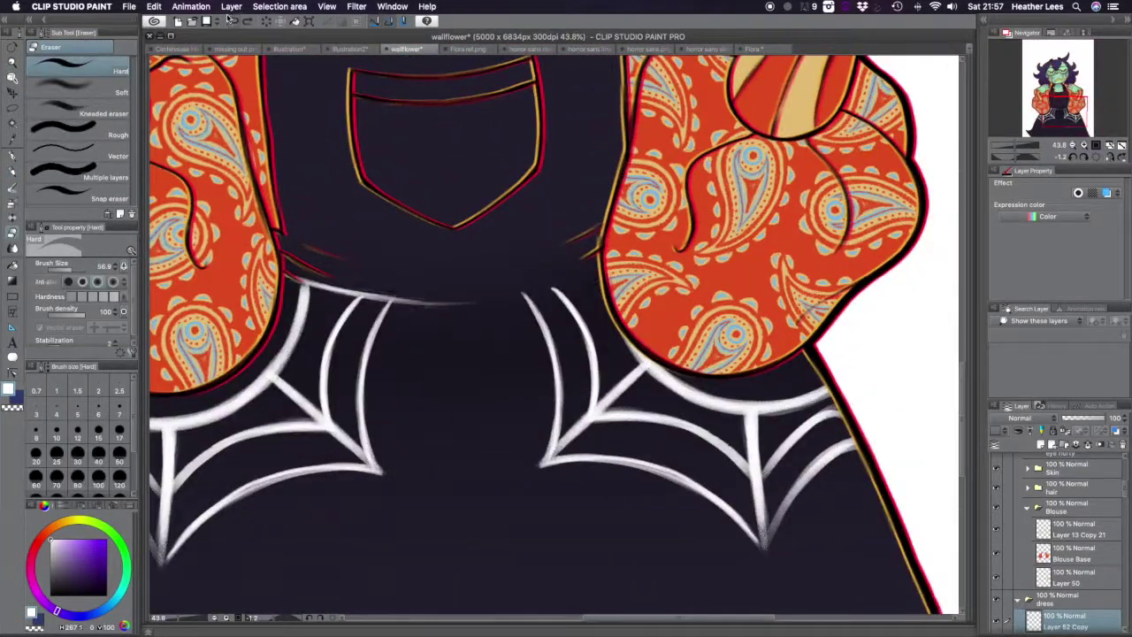
scroll(548, 336, down, 2)
click(13, 173)
drag(695, 104, 624, 405)
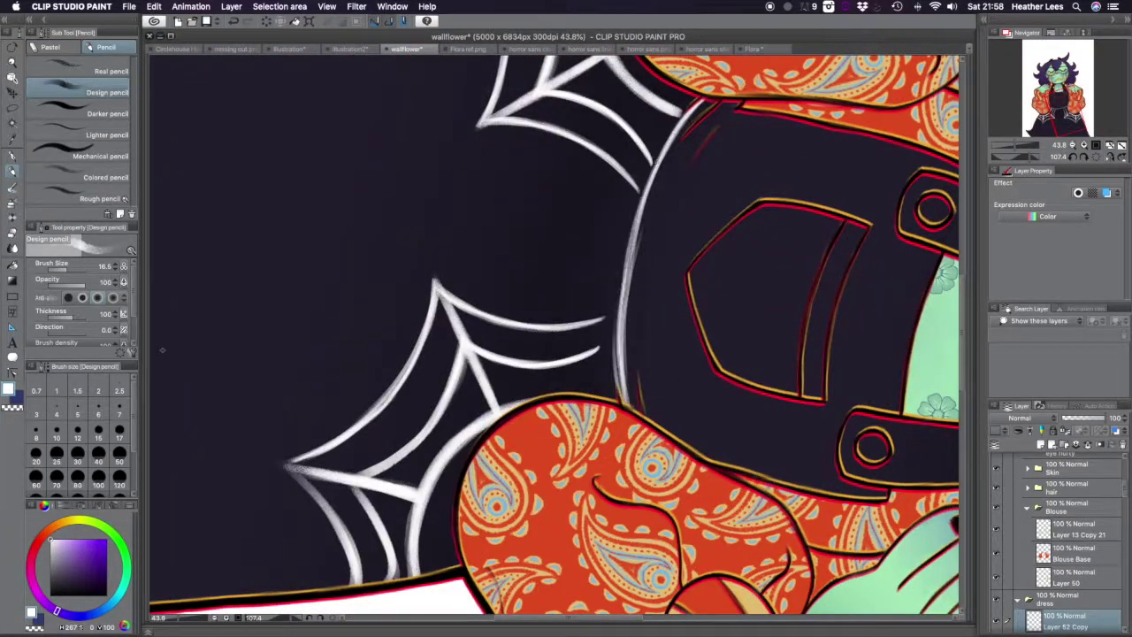
scroll(548, 336, down, 3)
- Lasso the right-hand spiderweb, rotate and shift it to fit under the sleeve, and clear the selection
click(12, 62)
scroll(548, 336, up, 2)
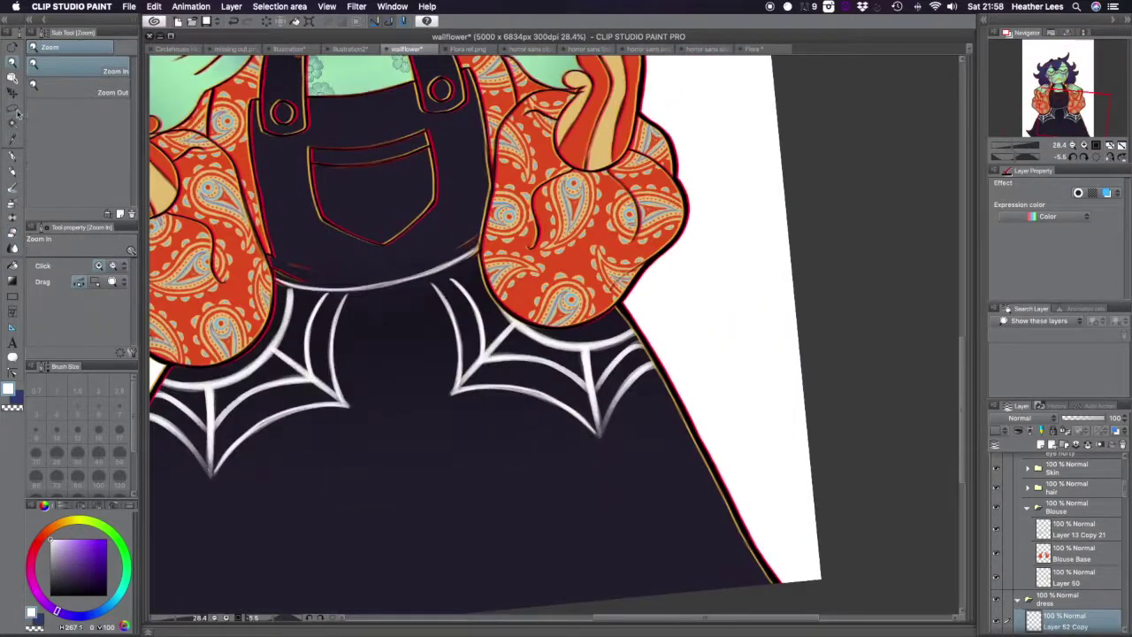
click(12, 107)
drag(420, 265, 415, 274)
key(ctrl+t)
drag(690, 442, 668, 418)
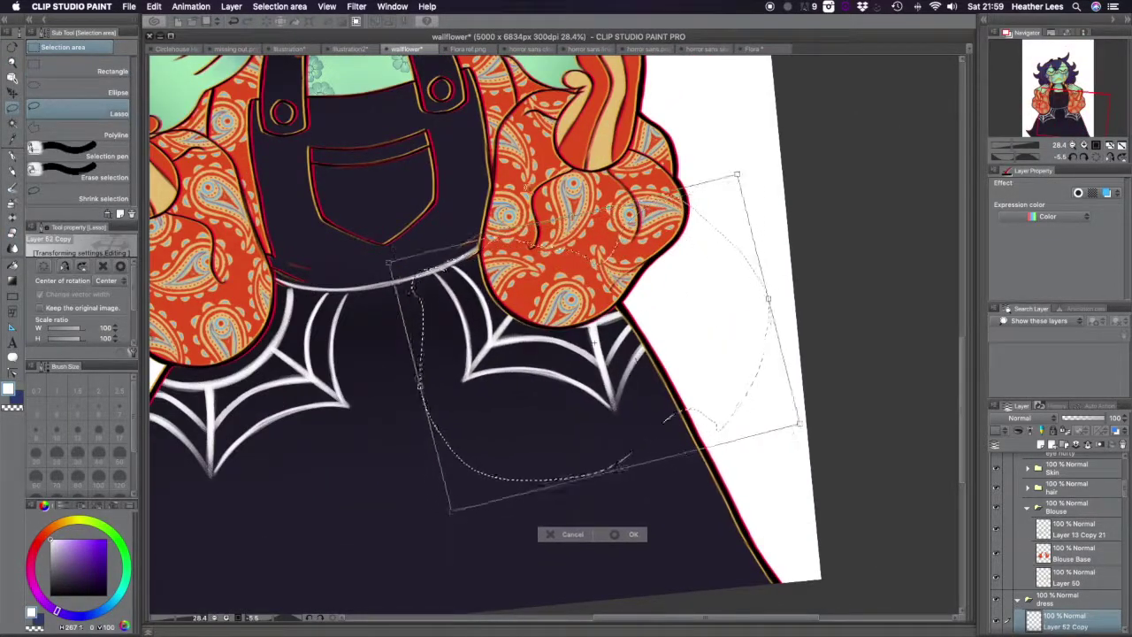
key(Return)
key(ctrl+d)
- Erase regular gaps in the white waistline to make dashed stitching, and adjust the position of its left end
key(e)
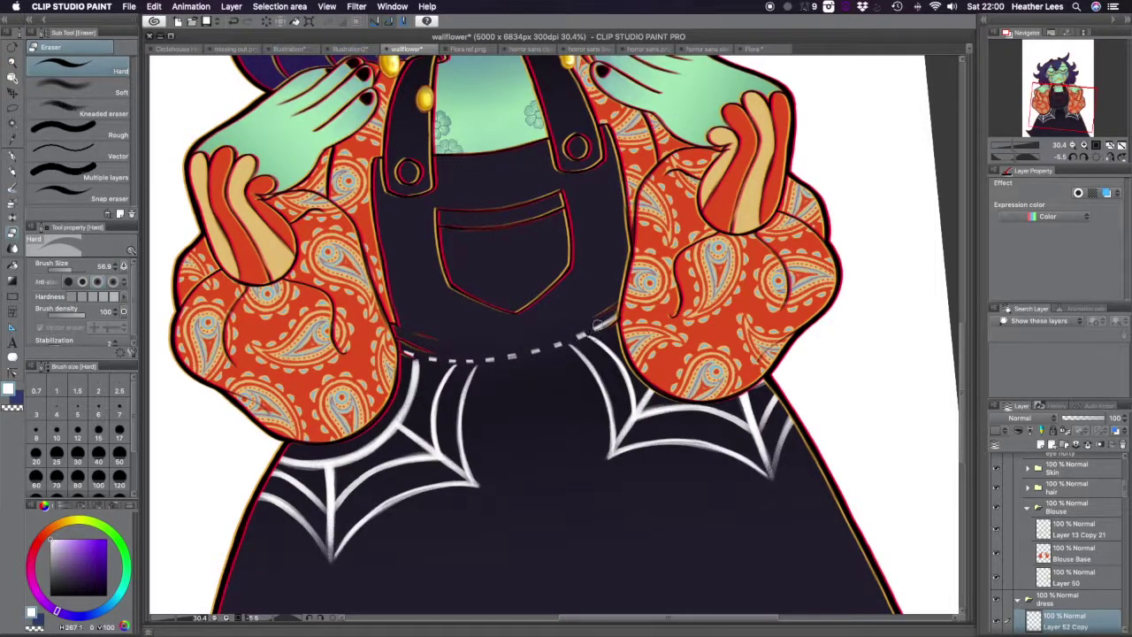
scroll(555, 336, down, 1)
key(m)
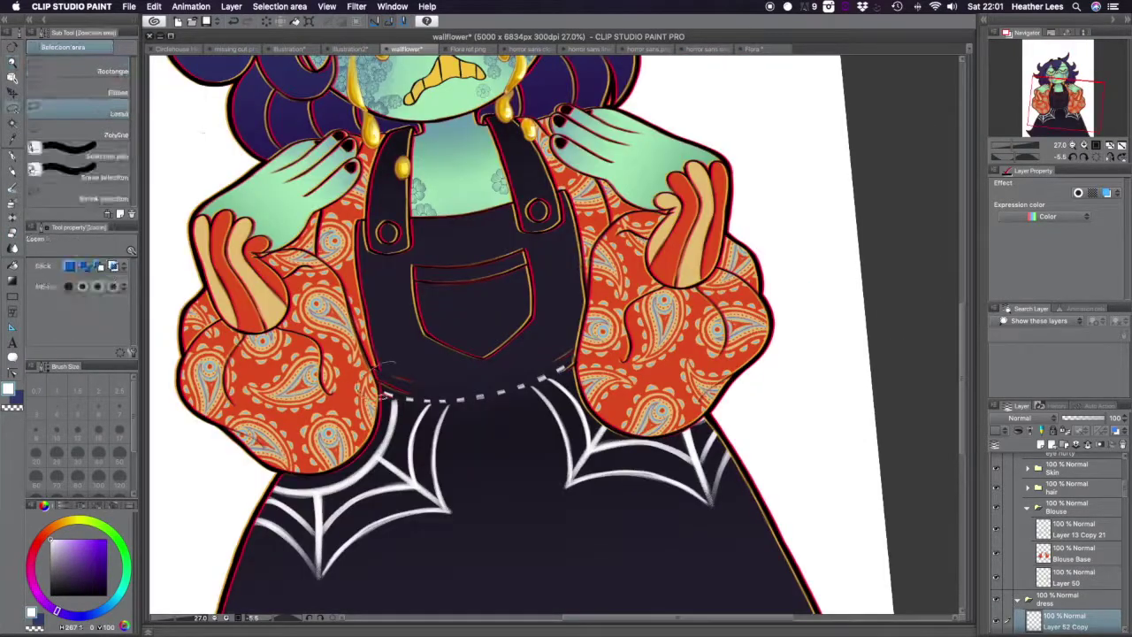
key(ctrl+t)
key(Return)
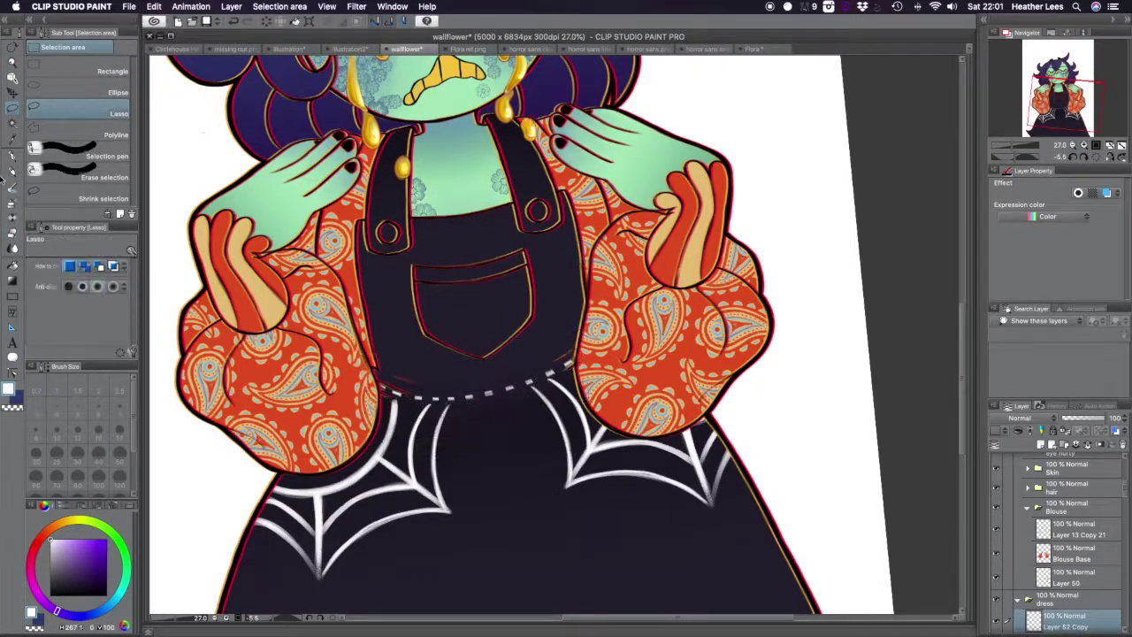
- Select both spiderweb layers and rotate them together slightly to level them on the dress
scroll(349, 315, down, 3)
scroll(349, 316, up, 1)
scroll(998, 549, down, 3)
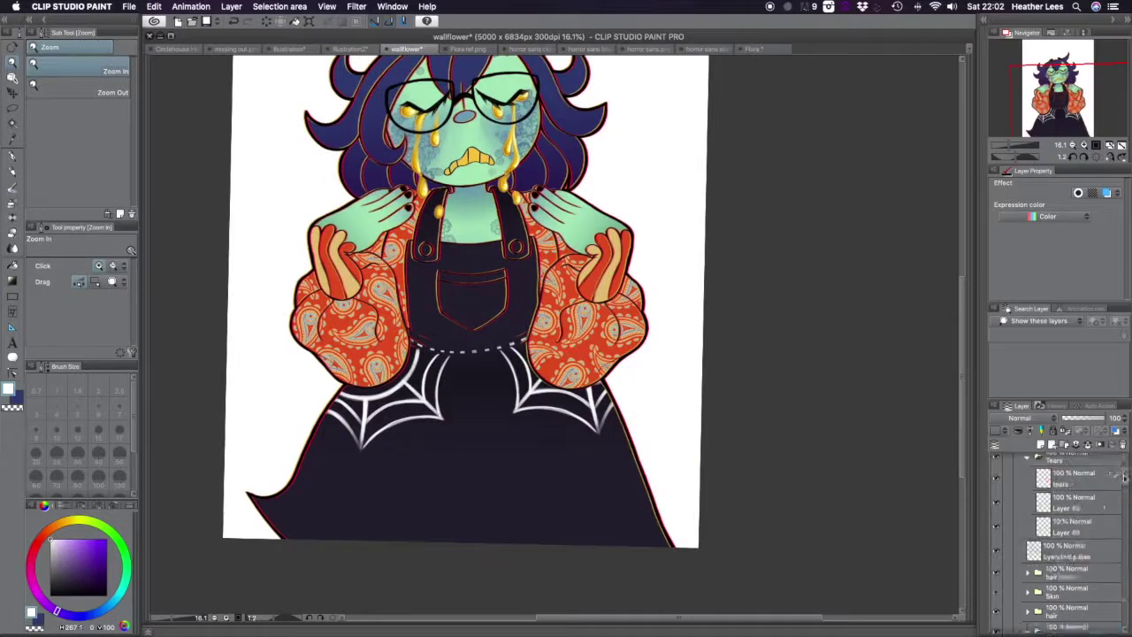
key(ctrl+t)
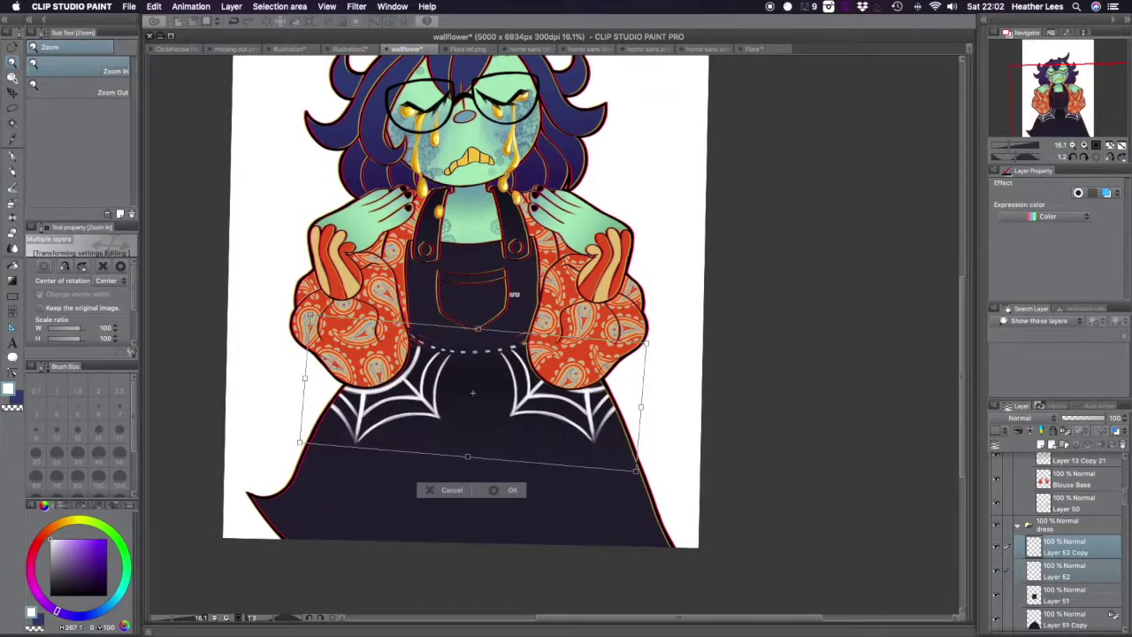
click(528, 480)
scroll(528, 480, up, 1)
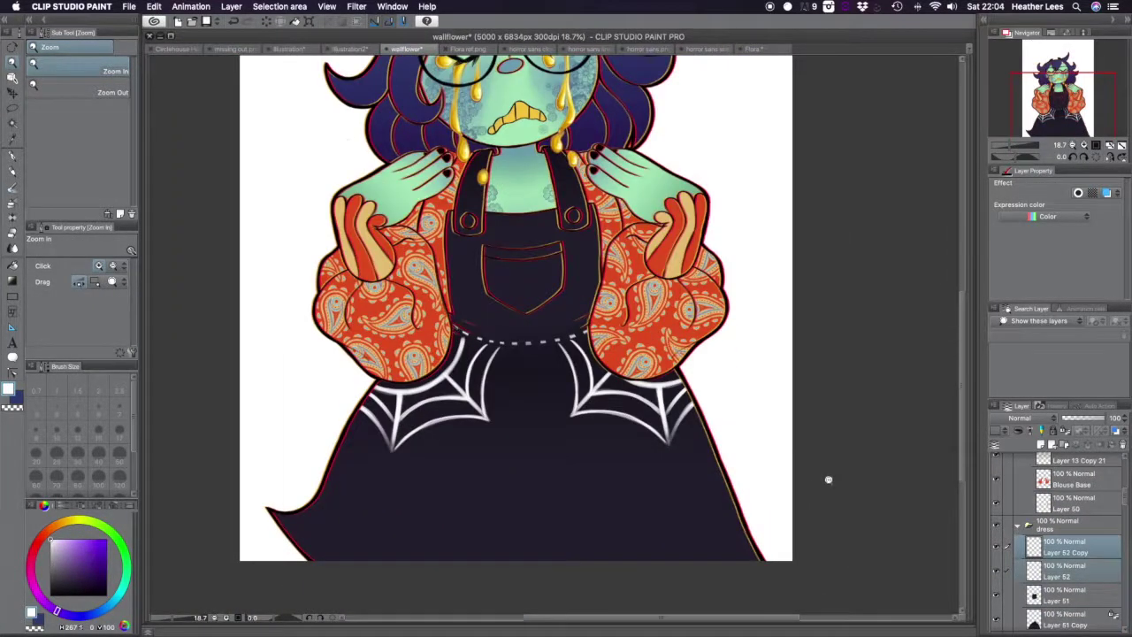
- On a new layer, draw a white bat on the pocket with the Design pencil and fill its wings with Oil paint
scroll(576, 454, down, 3)
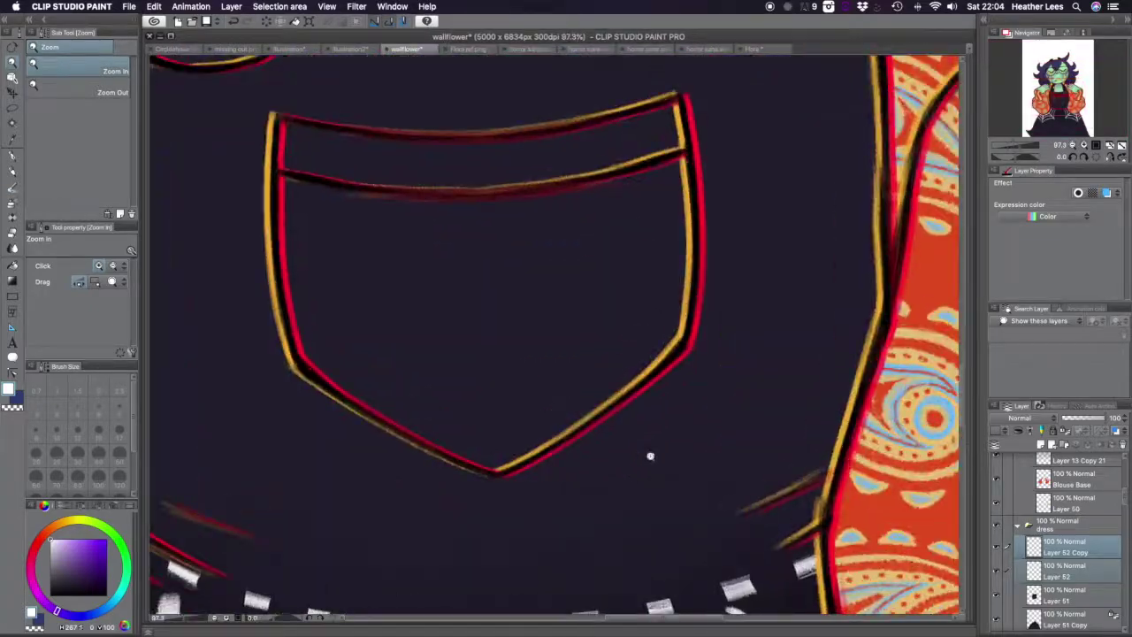
scroll(651, 454, down, 3)
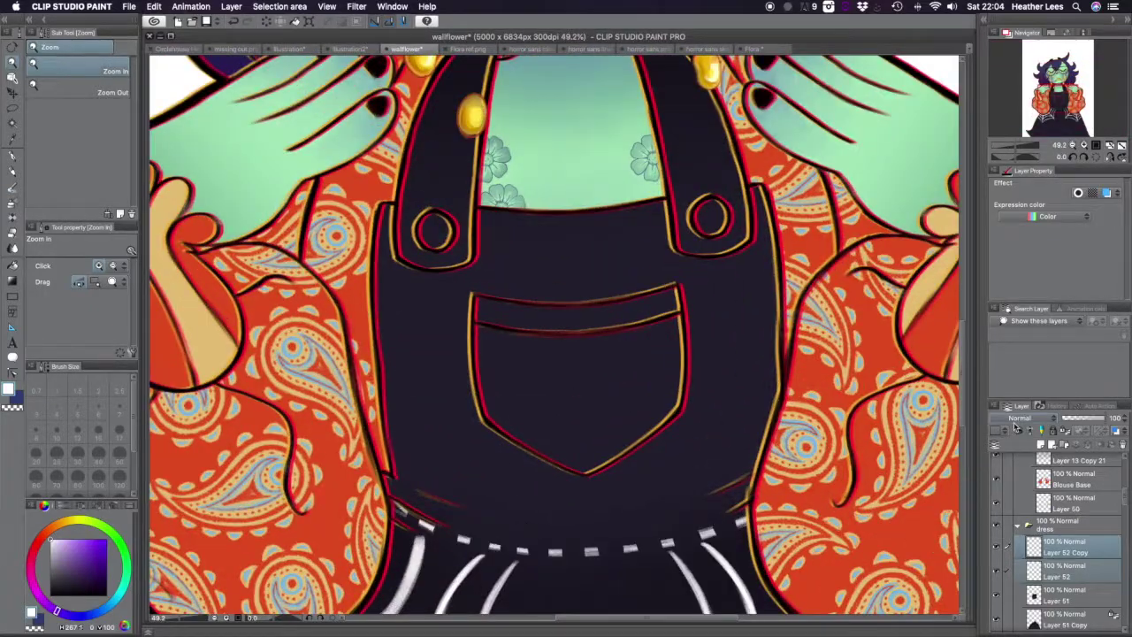
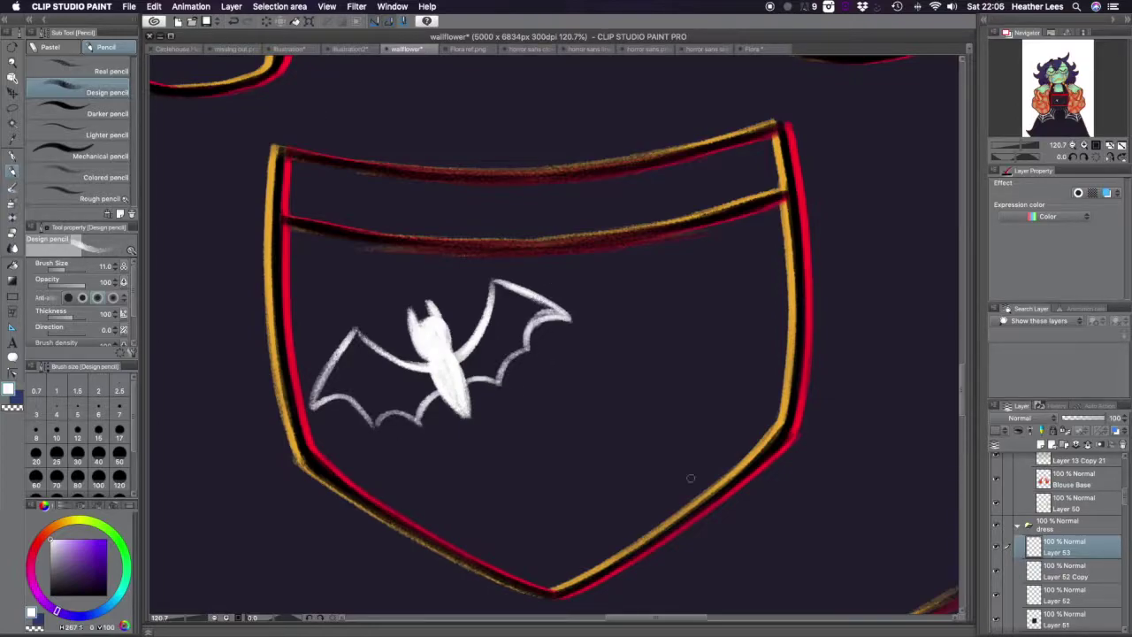
key(b)
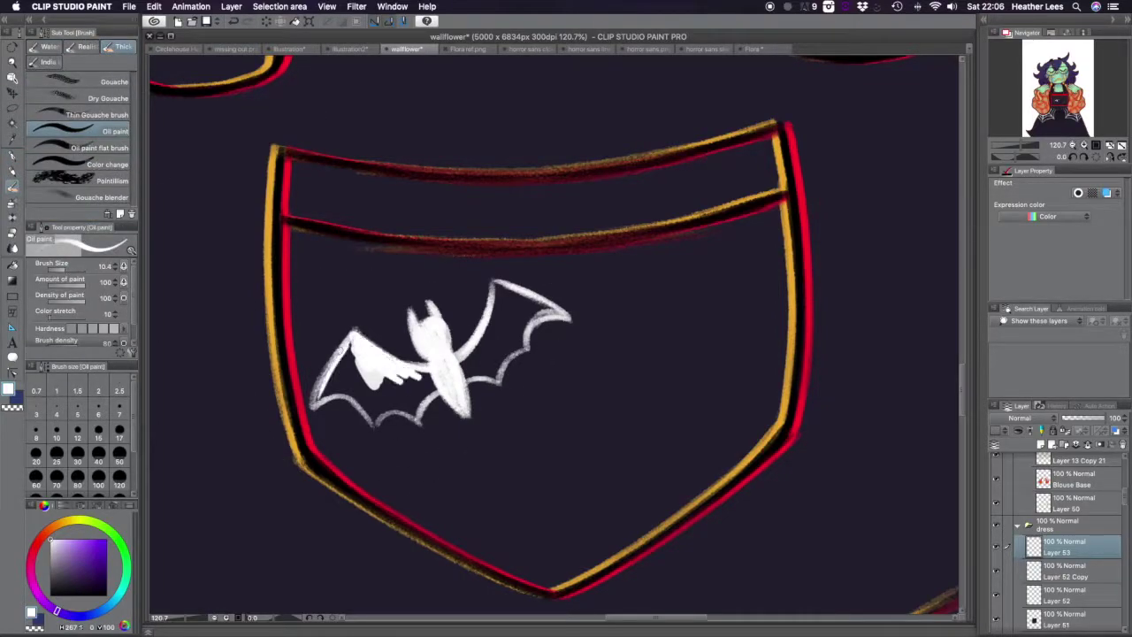
scroll(598, 214, up, 2)
scroll(553, 334, up, 2)
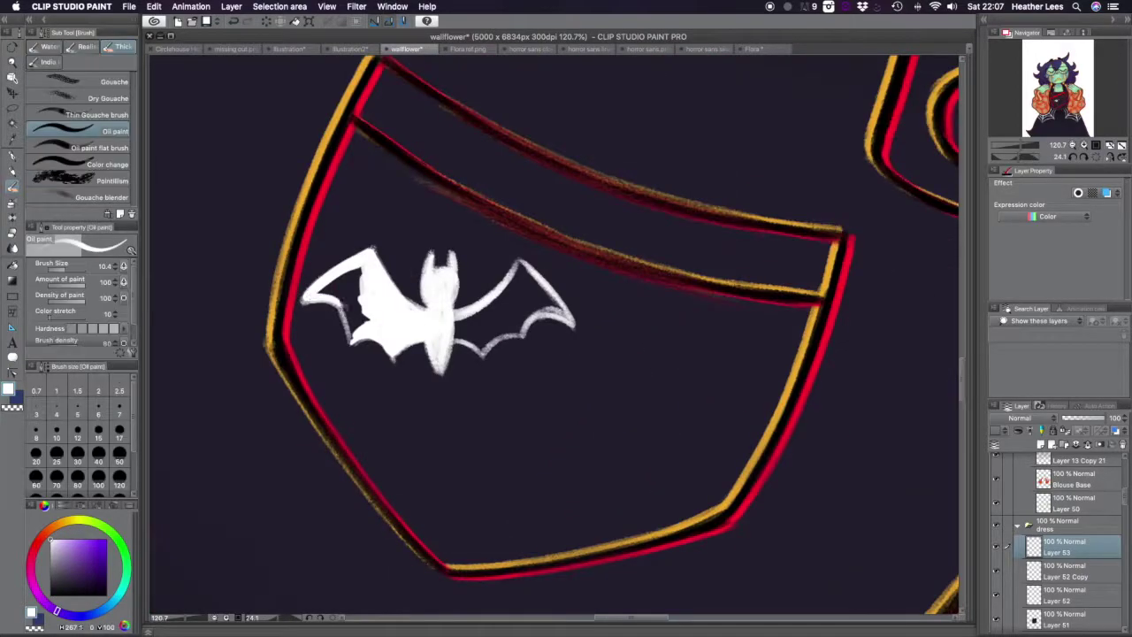
- Duplicate the bat layer twice and arrange the smaller copies beside and below the first bat on the pocket
key(r)
mouse_move(583, 299)
mouse_down()
mouse_move(557, 389)
mouse_move(486, 428)
mouse_move(529, 344)
mouse_move(354, 106)
mouse_up()
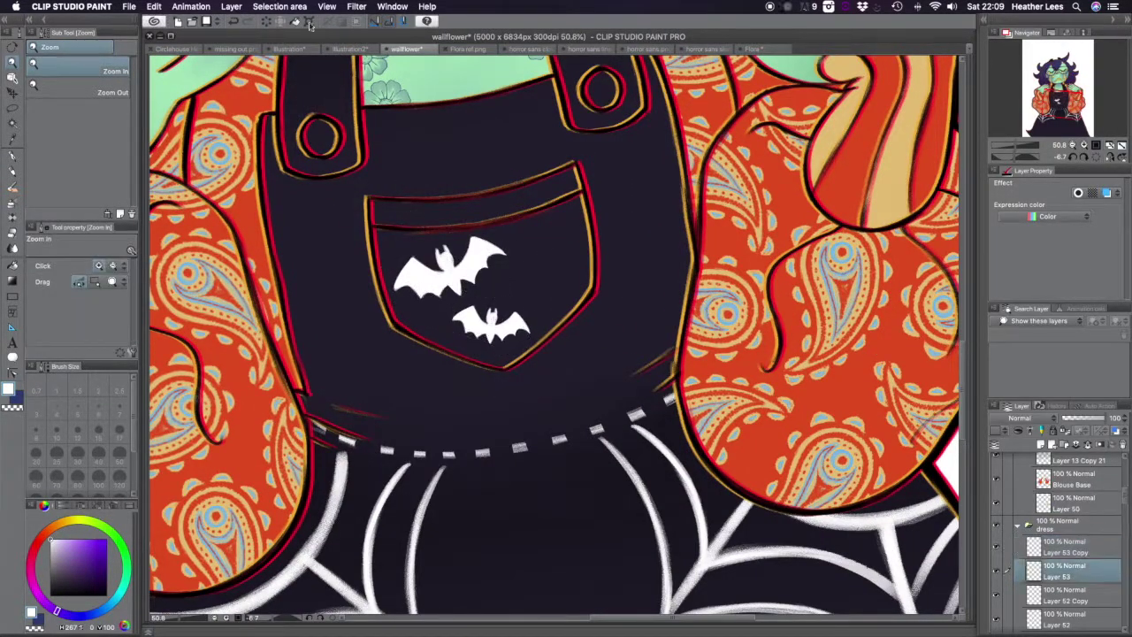
key(super+t)
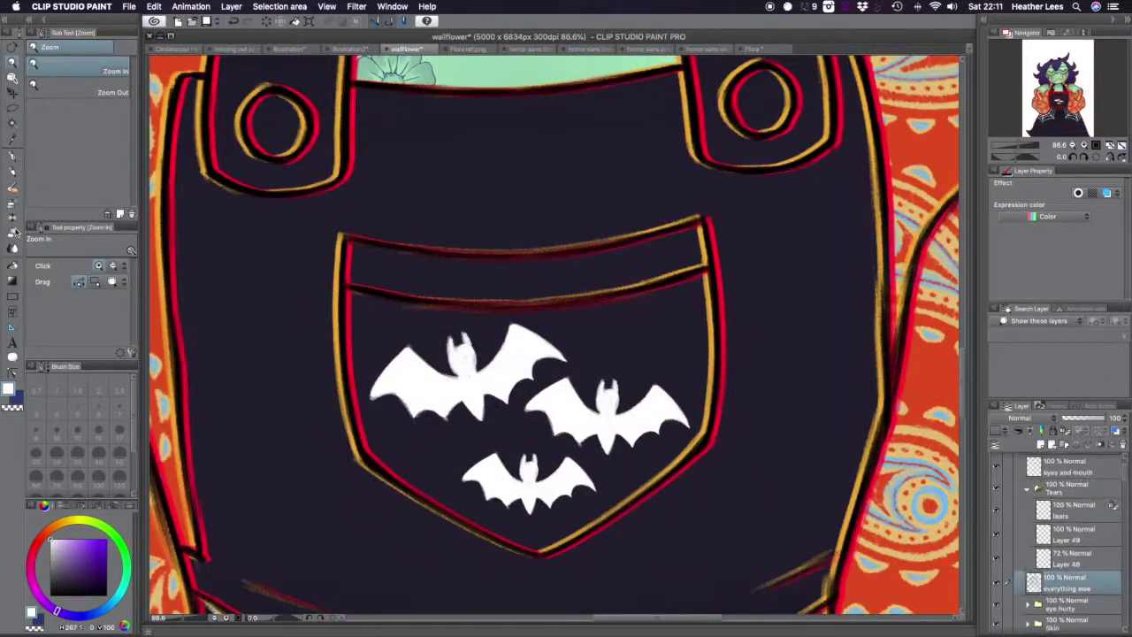
click(14, 231)
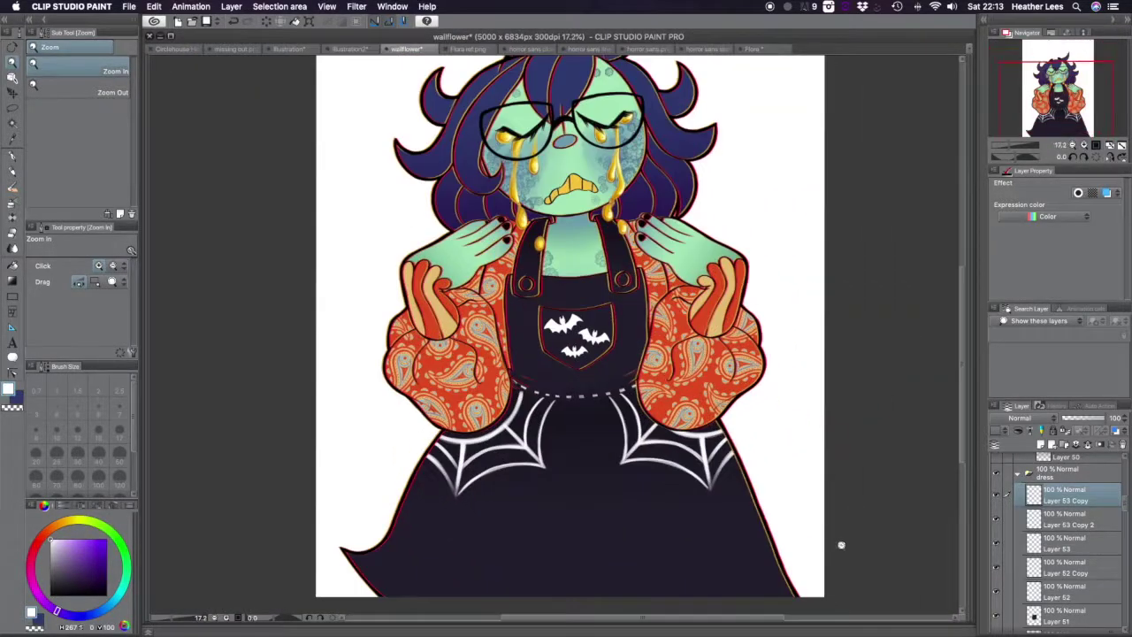
- Add a new layer above the paisley pattern in the Blouse folder and paint dark red Oil paint shading beside the left-hand strap
scroll(1125, 581, down, 5)
scroll(1096, 548, up, 5)
click(1065, 570)
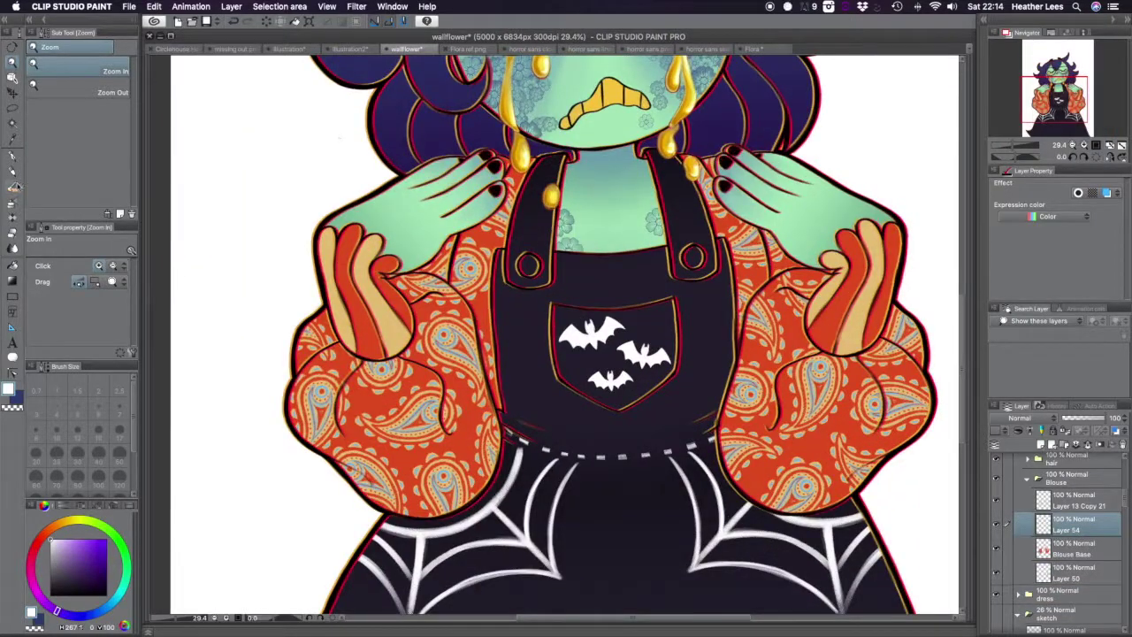
key(b)
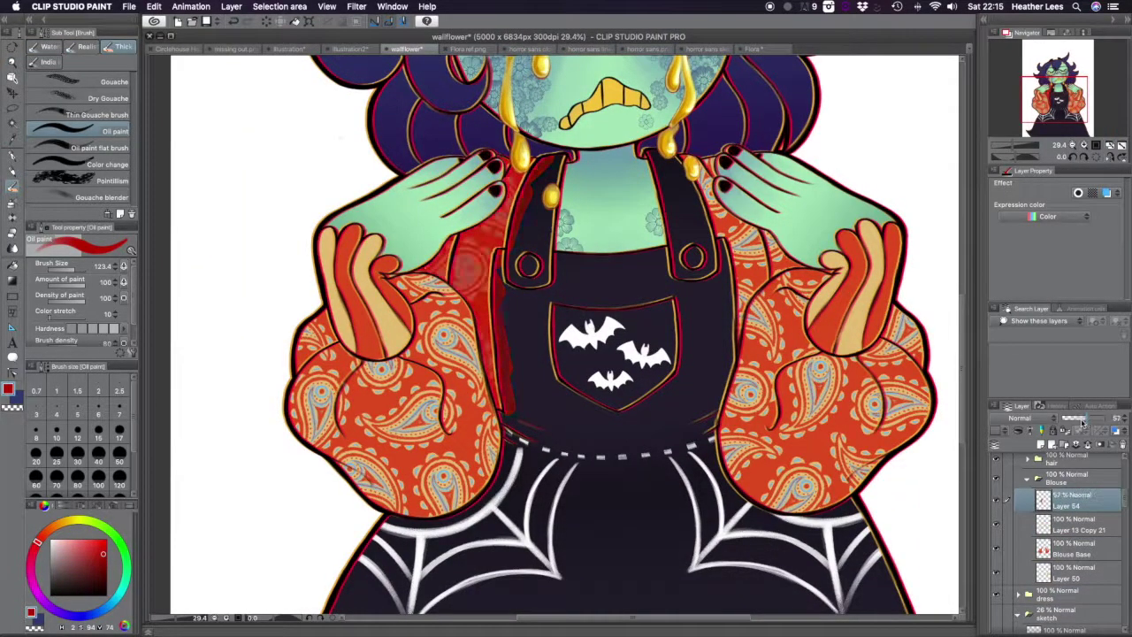
- Trim the dark red shading off the overalls and paint shadows along the lower sleeves, keeping the shading layer at 42% opacity
key(e)
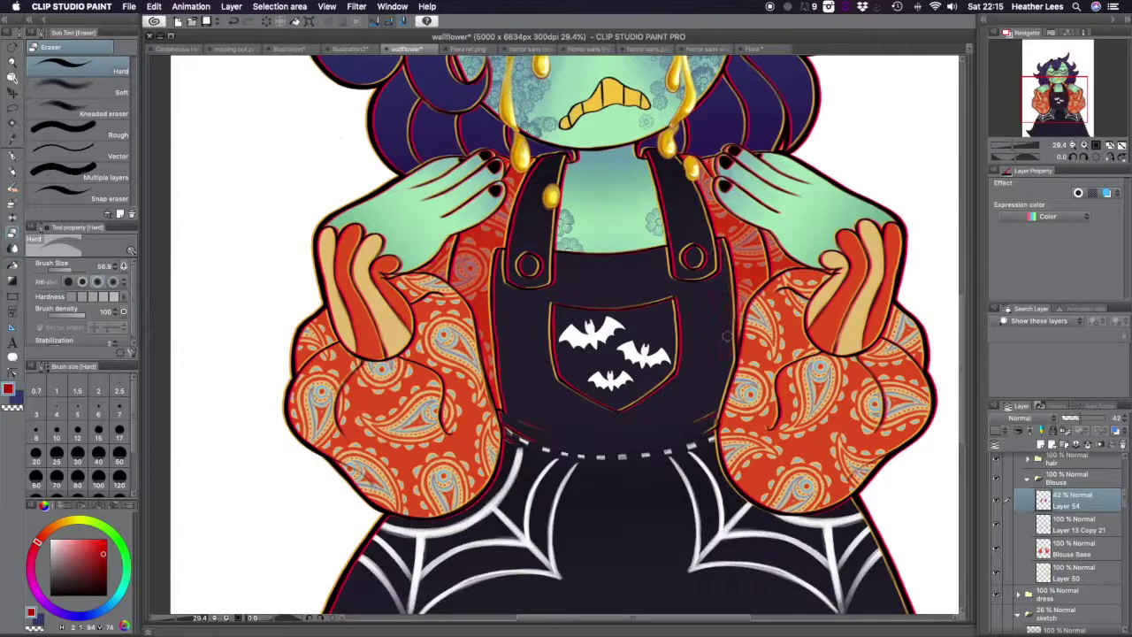
scroll(727, 336, down, 3)
drag(690, 305, 610, 340)
drag(221, 309, 358, 372)
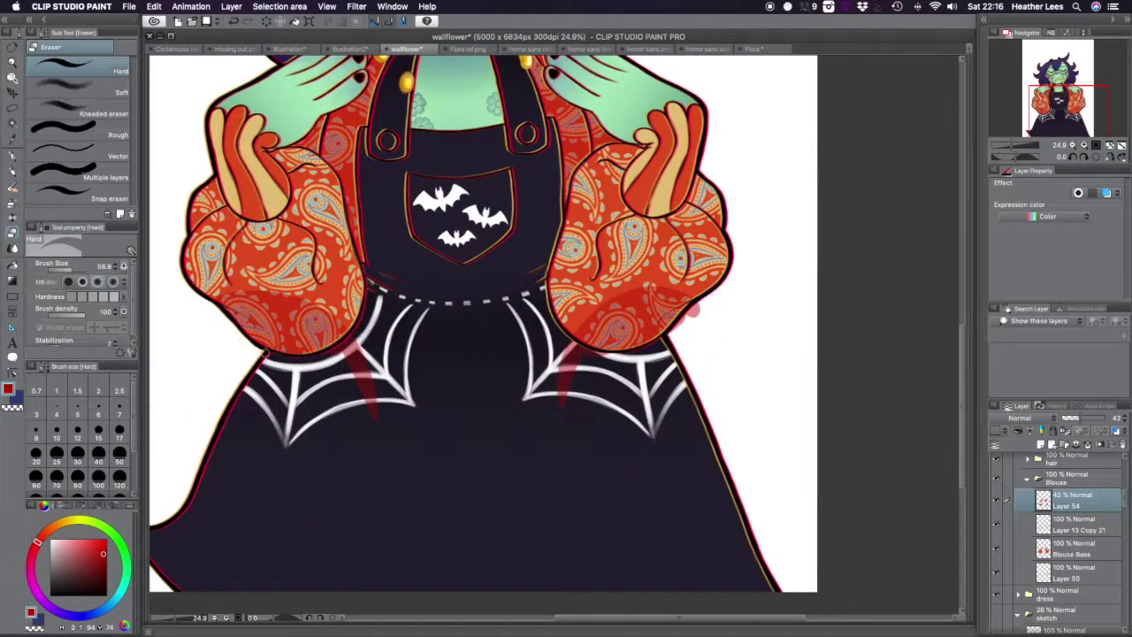
- Soften the edges of the dark red sleeve shadows with the Textured blender
scroll(665, 344, up, 3)
key(b)
click(100, 173)
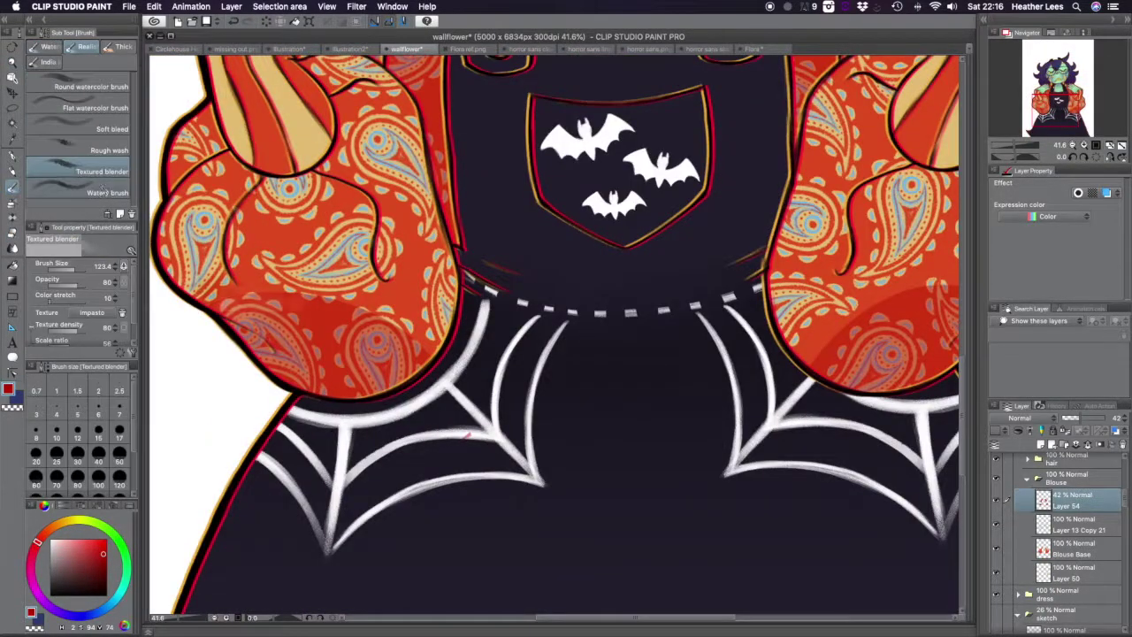
scroll(554, 336, right, 5)
scroll(554, 336, down, 3)
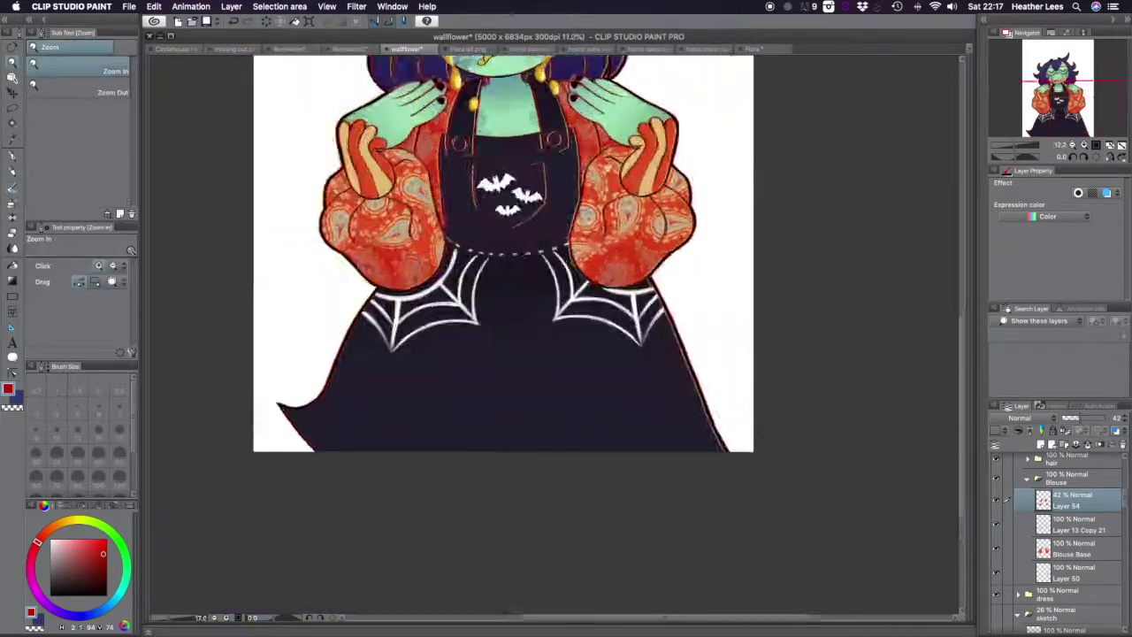
scroll(553, 336, up, 3)
scroll(554, 336, left, 5)
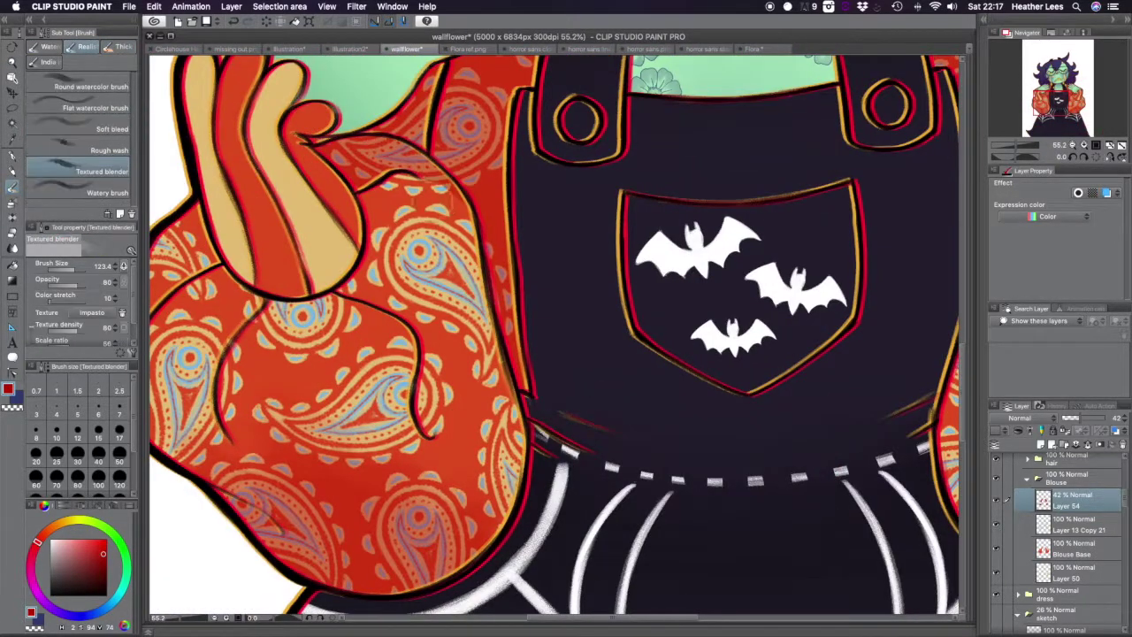
scroll(554, 336, down, 5)
scroll(660, 270, up, 3)
scroll(565, 142, down, 3)
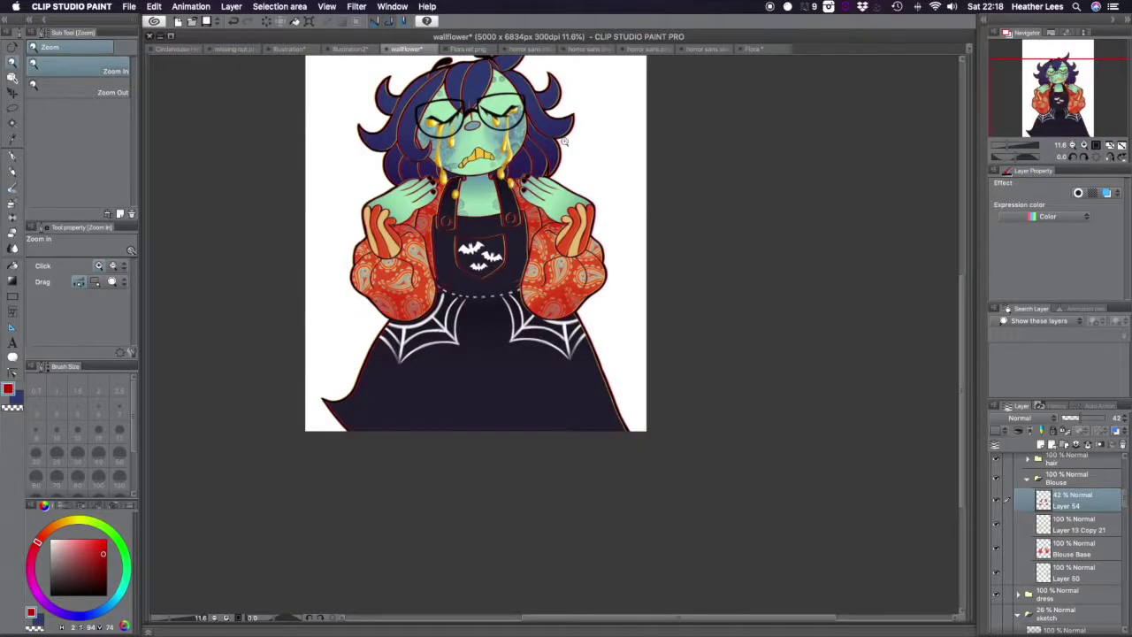
- On a new layer in the dress folder, shade both strap buttons with muted purple highlights using the Design pencil
scroll(446, 221, up, 6)
key(p)
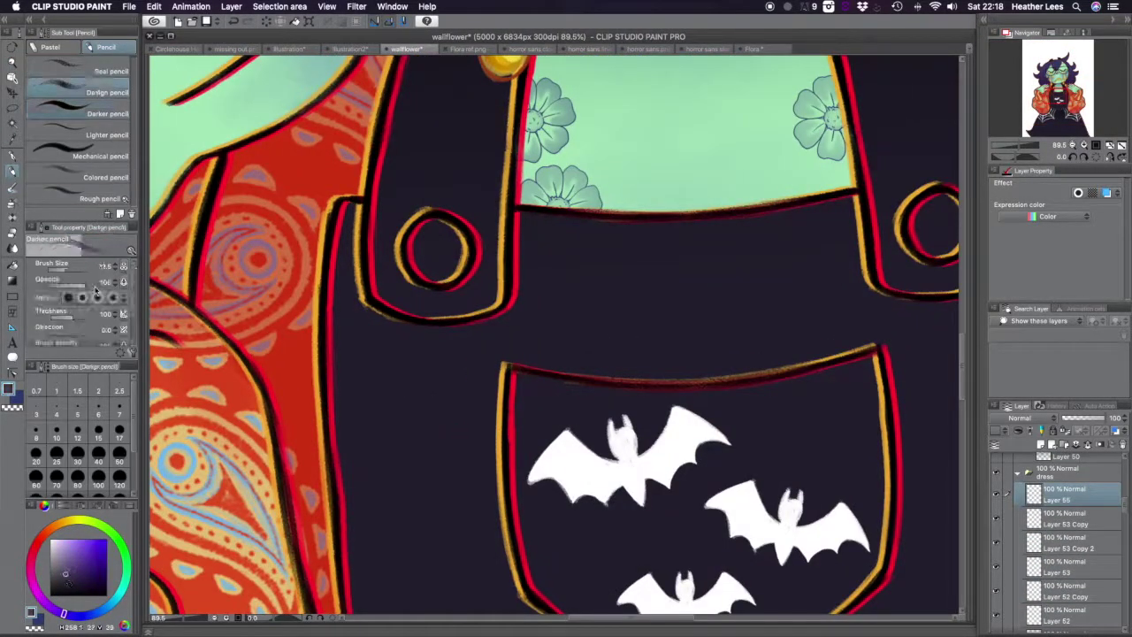
scroll(609, 600, right, 4)
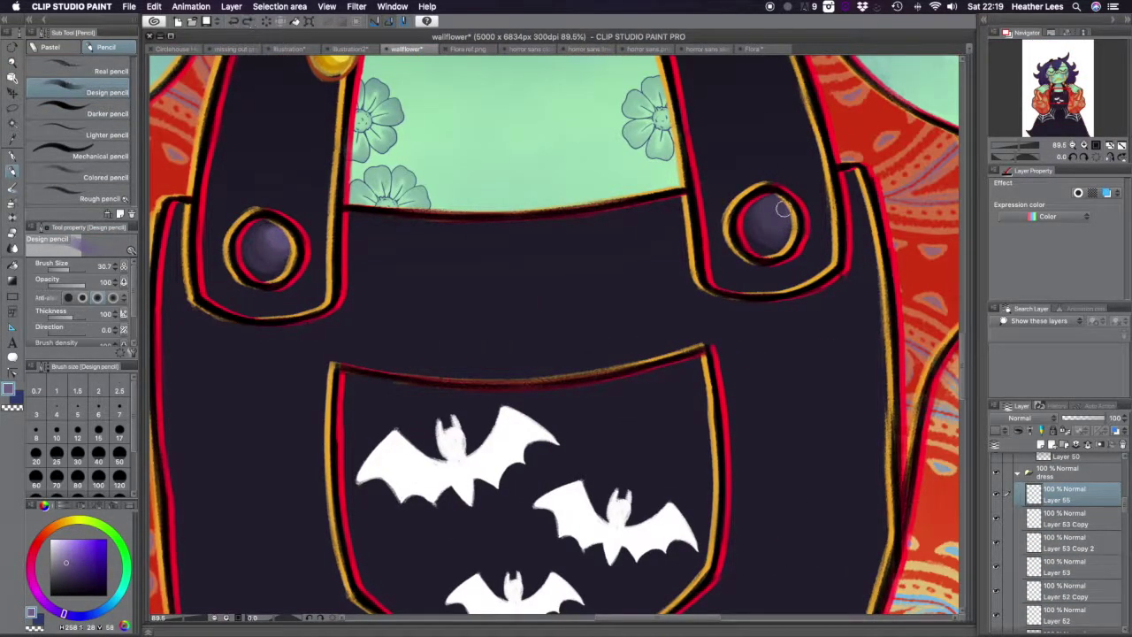
scroll(783, 209, down, 5)
scroll(783, 209, up, 2)
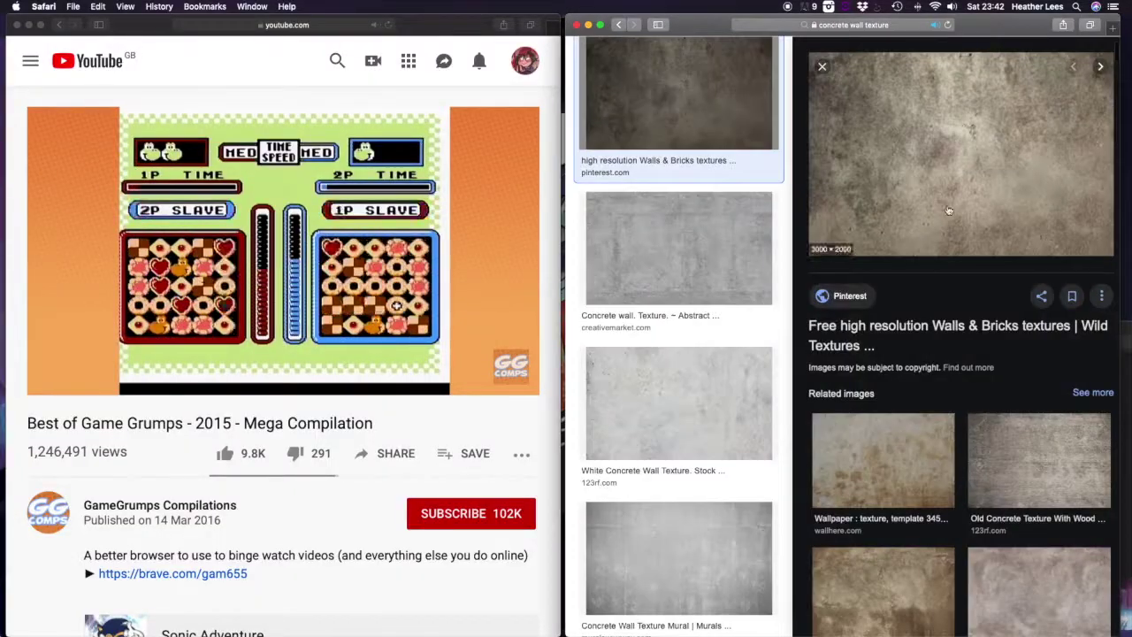
- In Safari, browse the concrete wall texture image results and open a weathered texture for the background
click(973, 209)
key(super+bracketleft)
scroll(906, 414, down, 5)
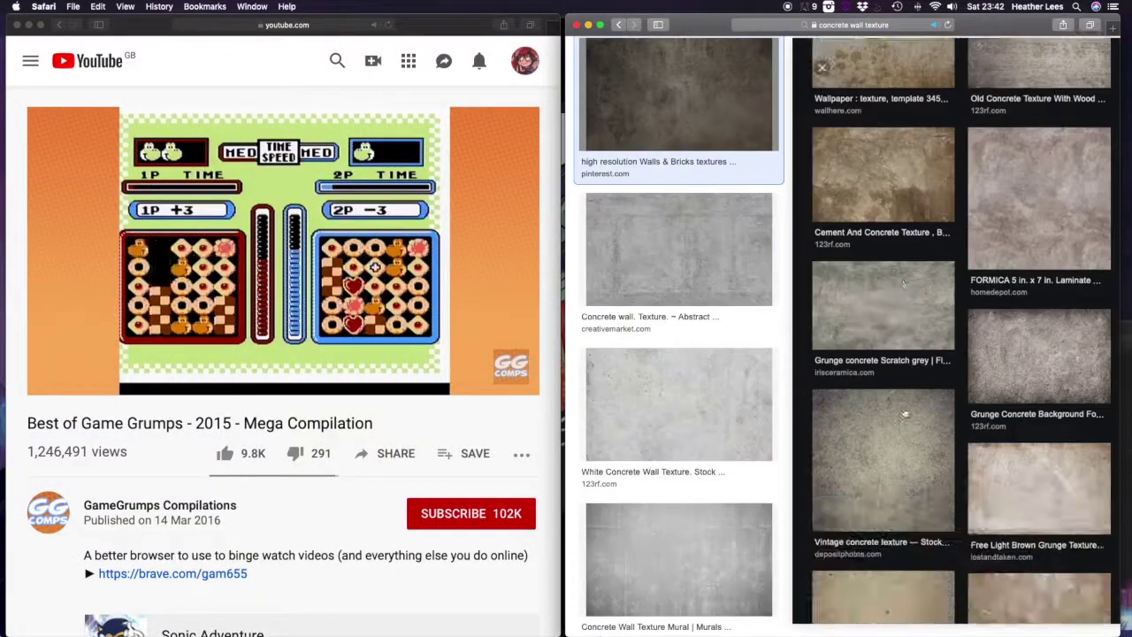
scroll(904, 413, down, 4)
click(904, 414)
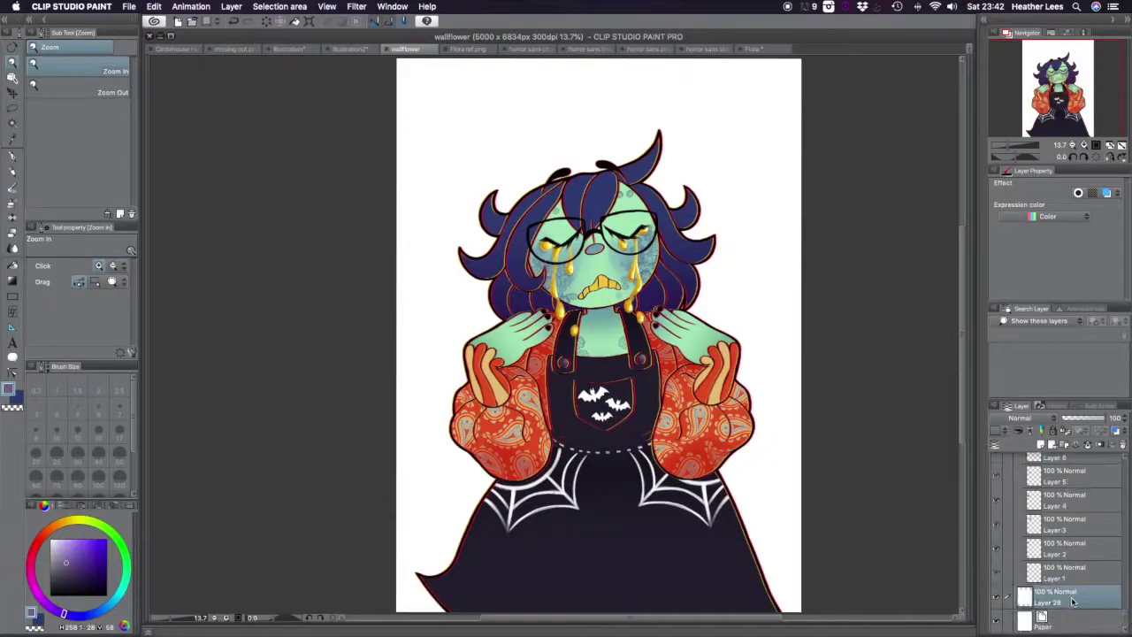
- In Clip Studio Paint, try pasting the wall texture behind the character and flipping it with -100 scale ratios
key(super+v)
click(81, 266)
scroll(598, 336, up, 1)
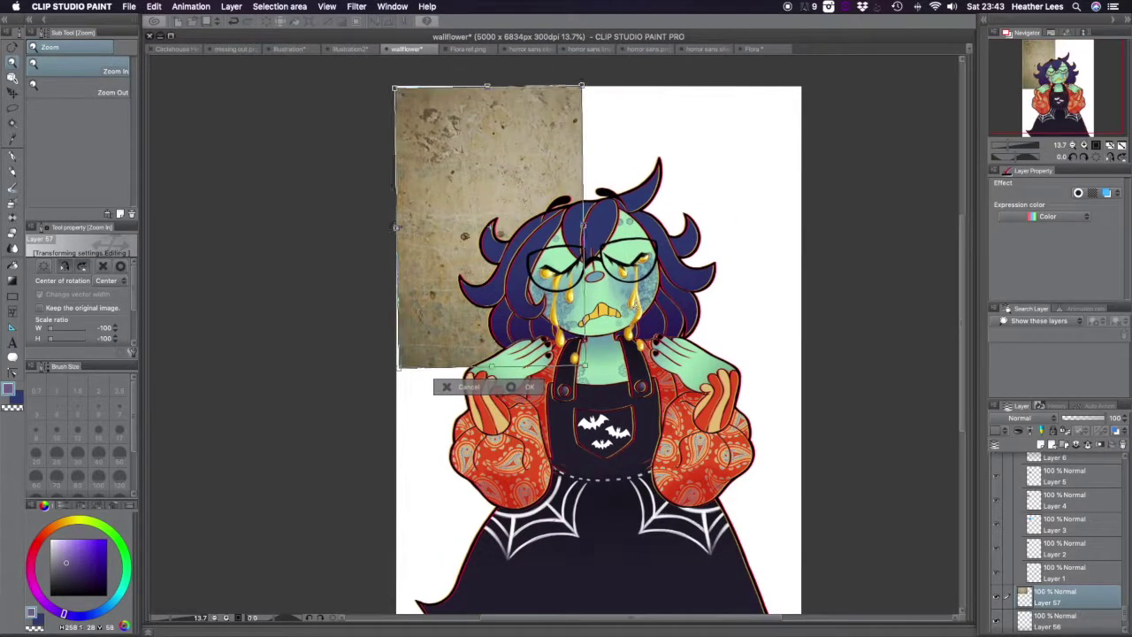
key(super+z)
key(super+z)
- Enlarge the canvas to 5750 × 7500 px, extending it above the character, and trim the bottom edge to a height of 7493 px
click(154, 6)
drag(842, 336, 821, 336)
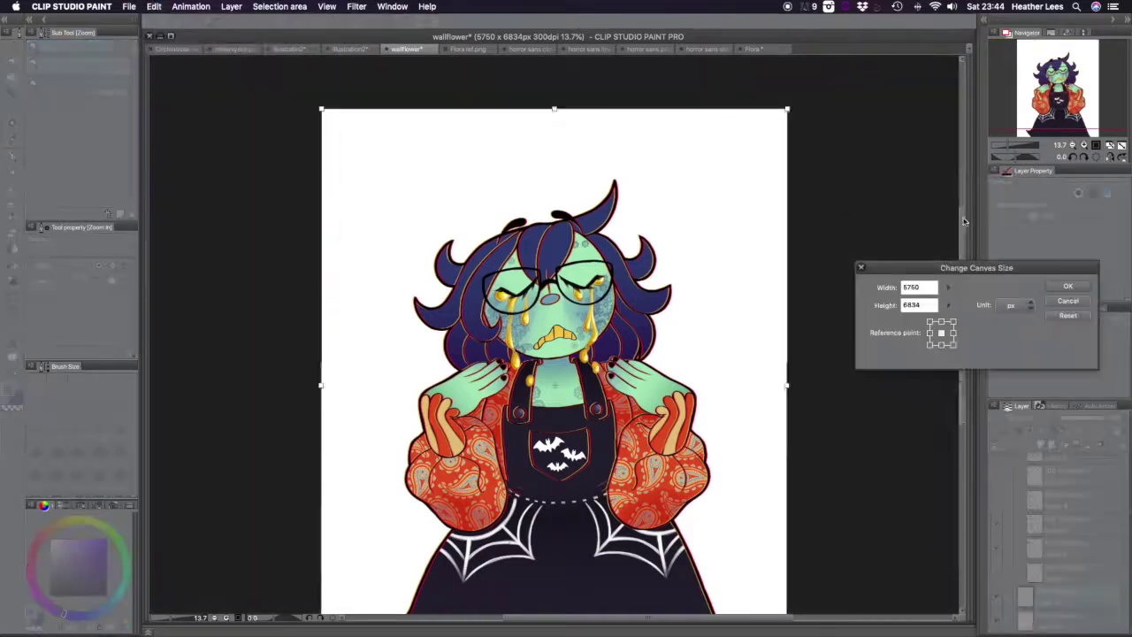
drag(554, 218, 553, 164)
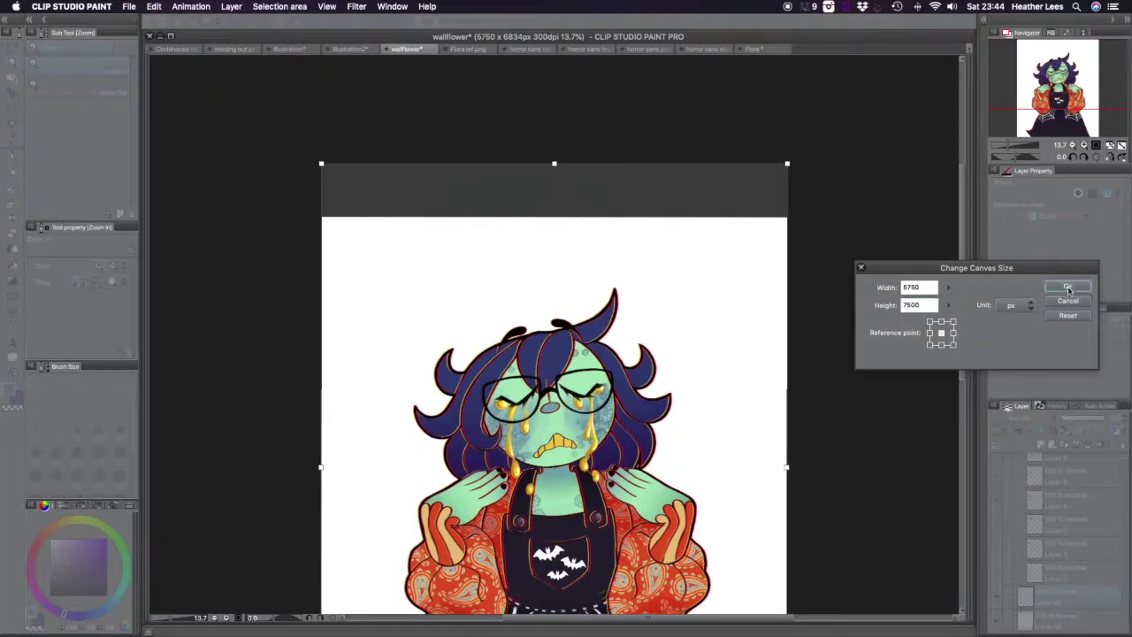
click(1068, 286)
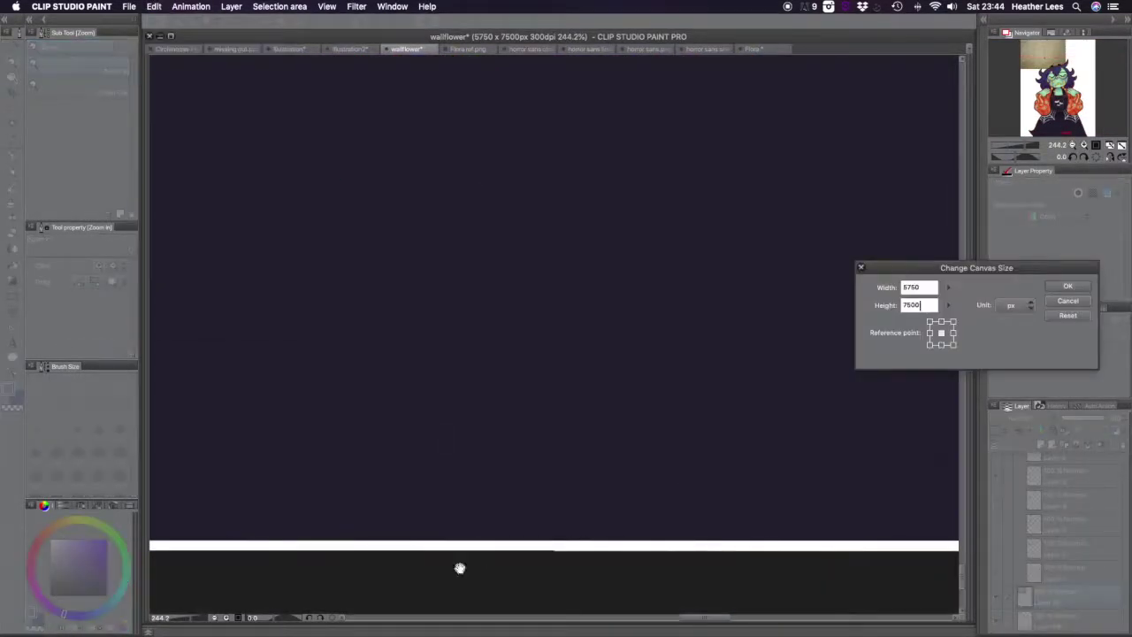
drag(752, 545, 751, 540)
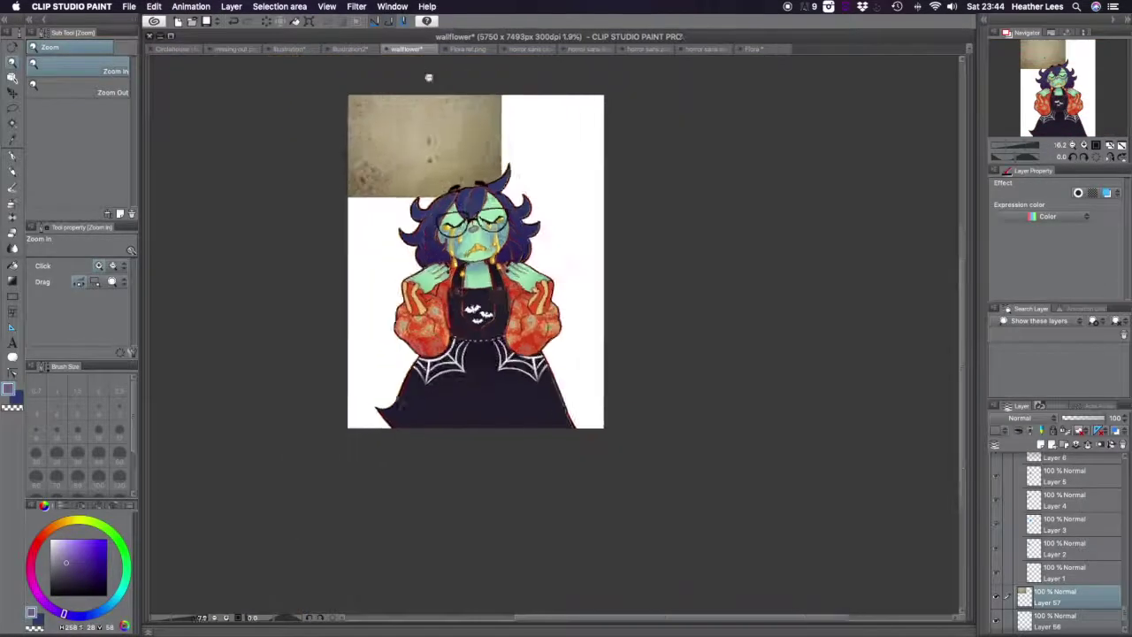
- Transform the wall texture so it fills the canvas behind the character, covering the white gaps along the side edges
click(154, 6)
click(372, 220)
drag(533, 233, 644, 425)
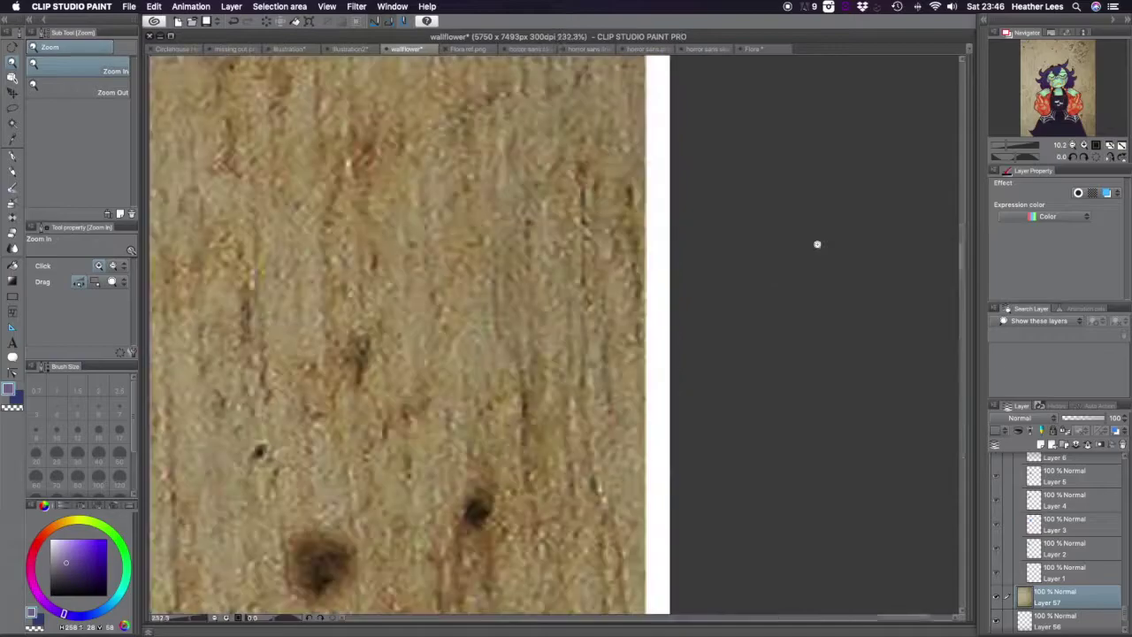
click(280, 6)
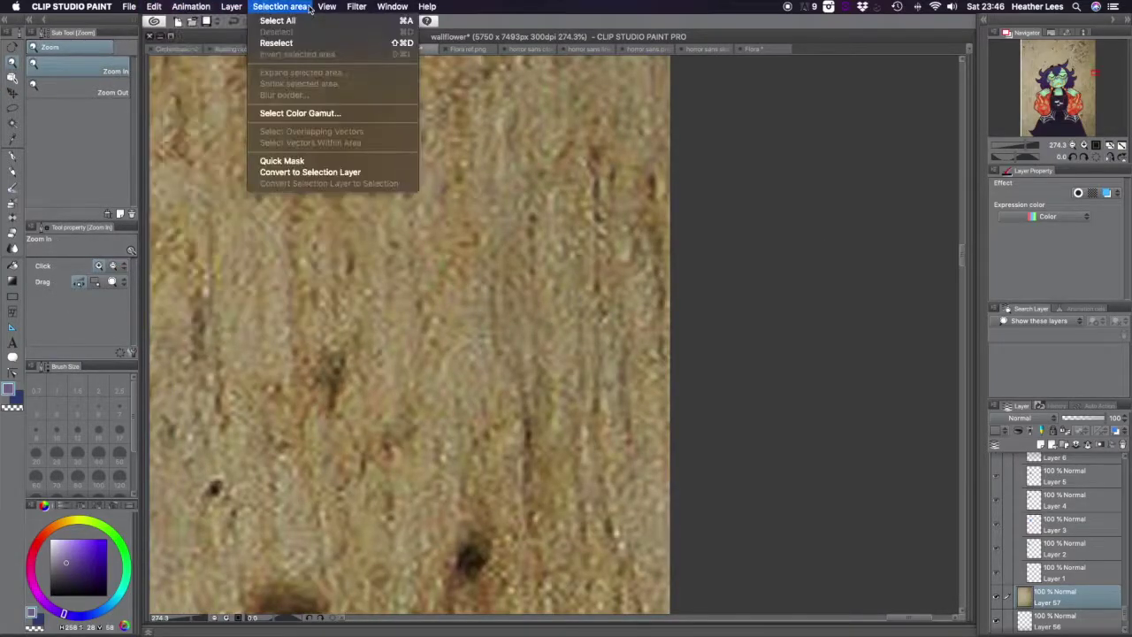
click(633, 486)
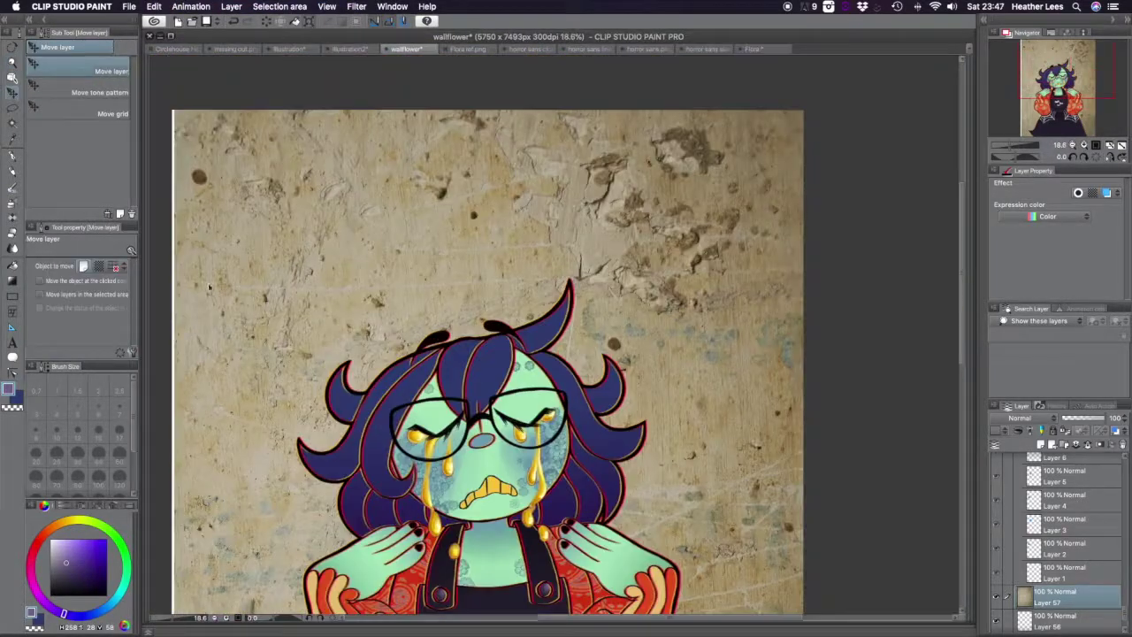
key(ctrl+t)
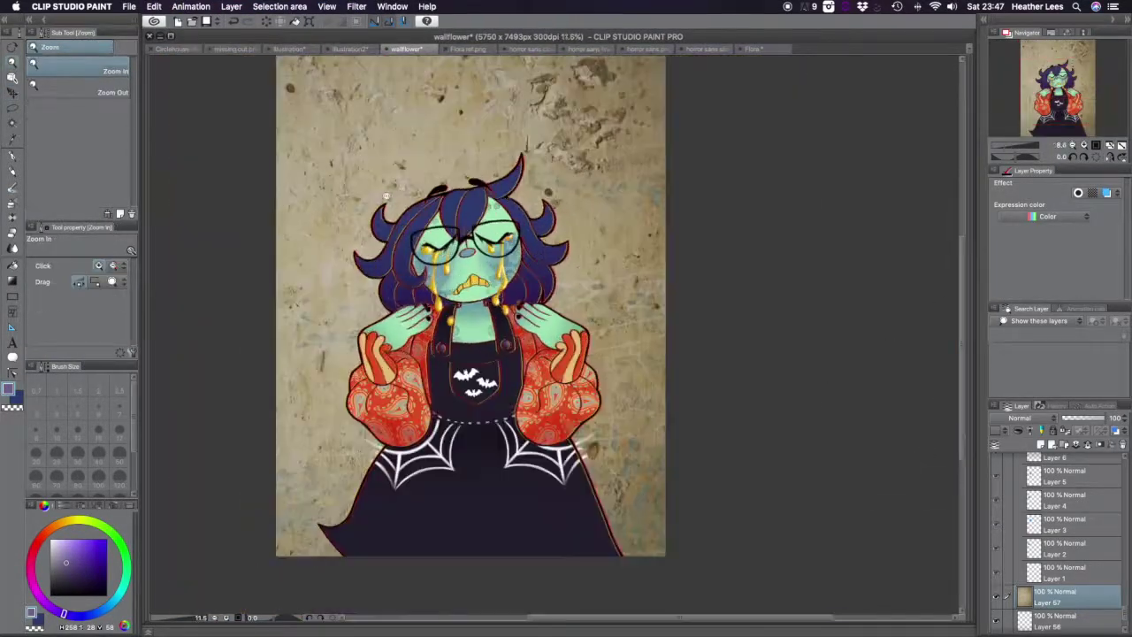
- Desaturate the wall texture to grey and lower its layer opacity to 57%
click(154, 7)
click(219, 176)
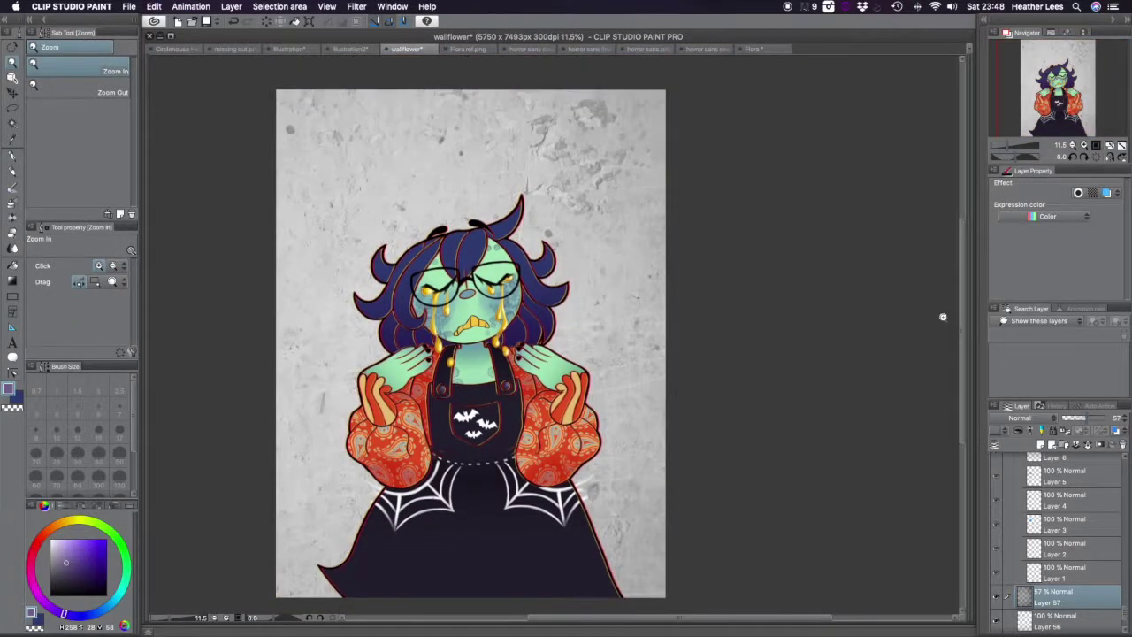
- Try colouring the wall texture layer with the Sunset gradient over a tan fill on the layer beneath
key(g)
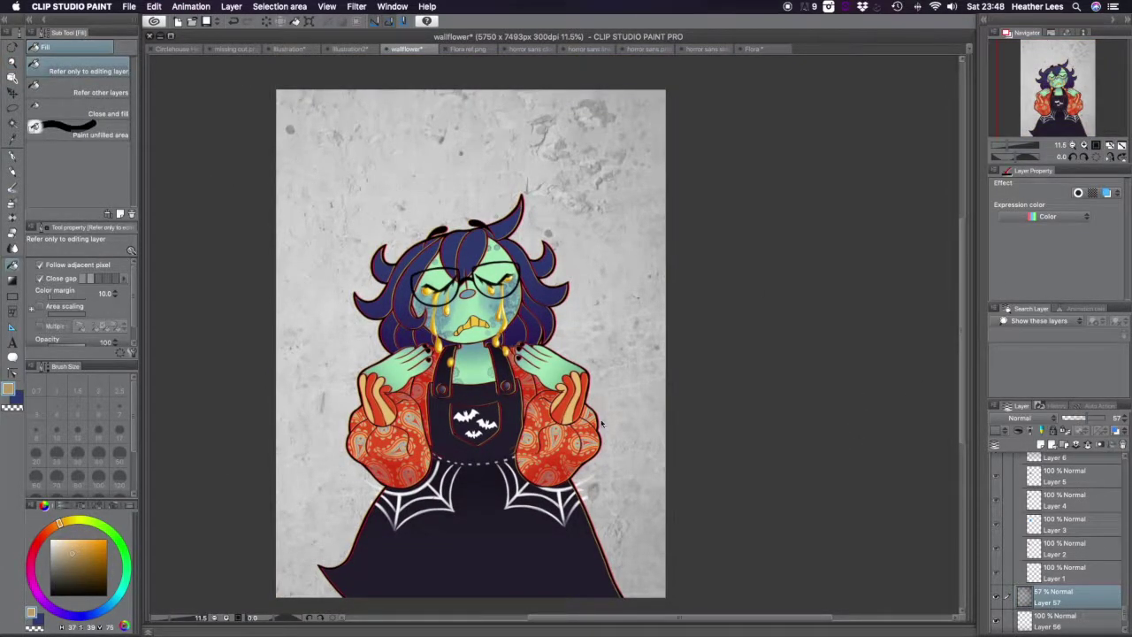
key(g)
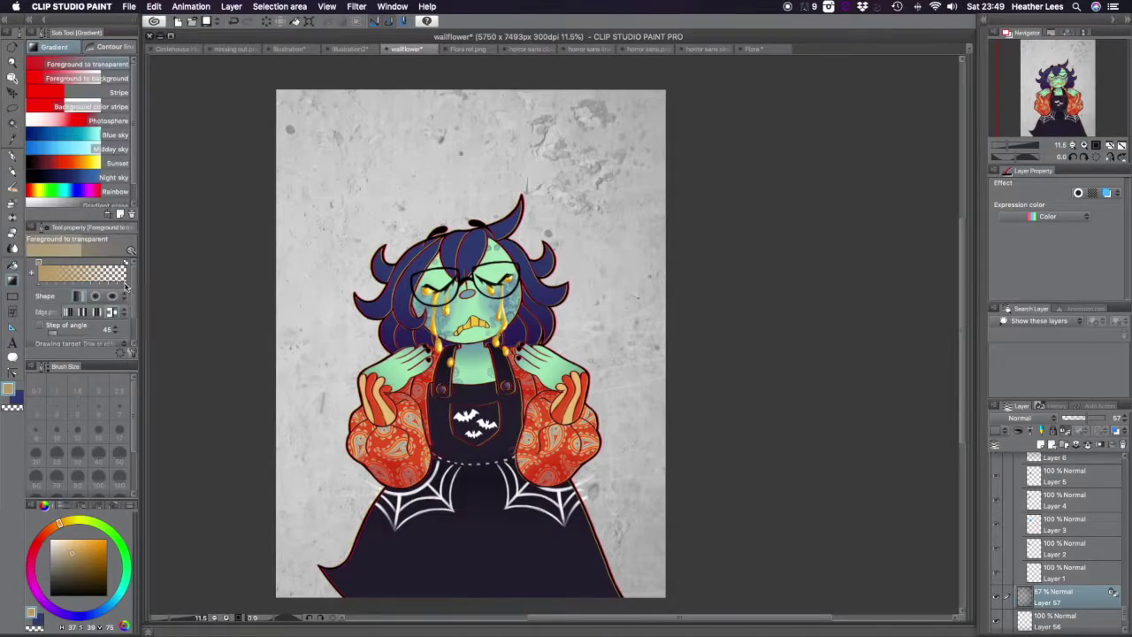
key(super+minus)
click(113, 164)
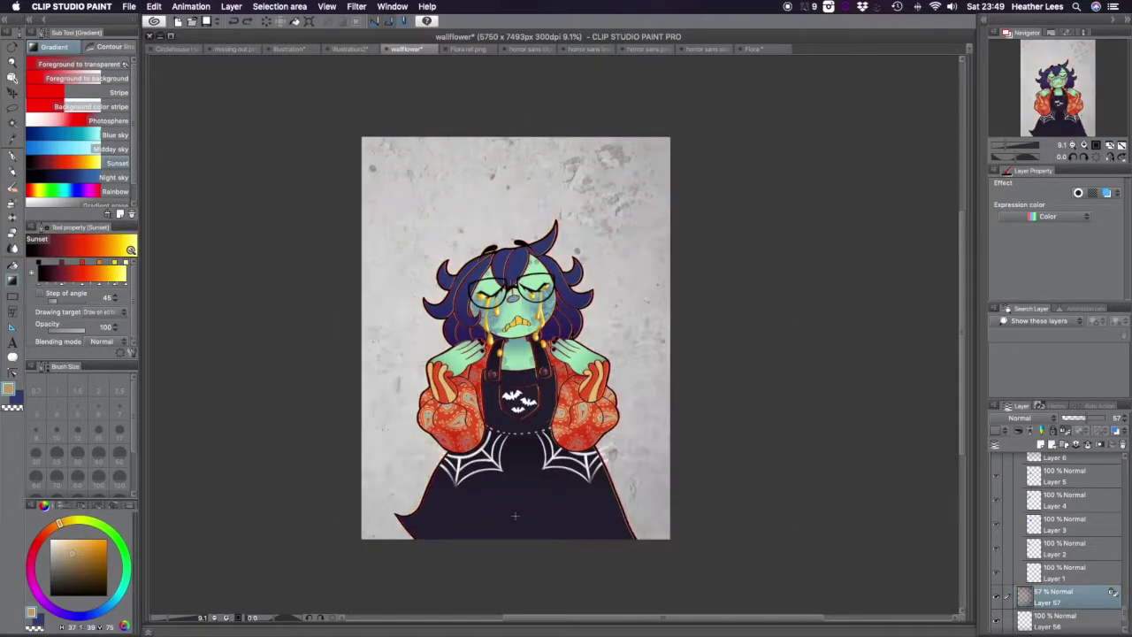
drag(523, 520, 522, 522)
key(g)
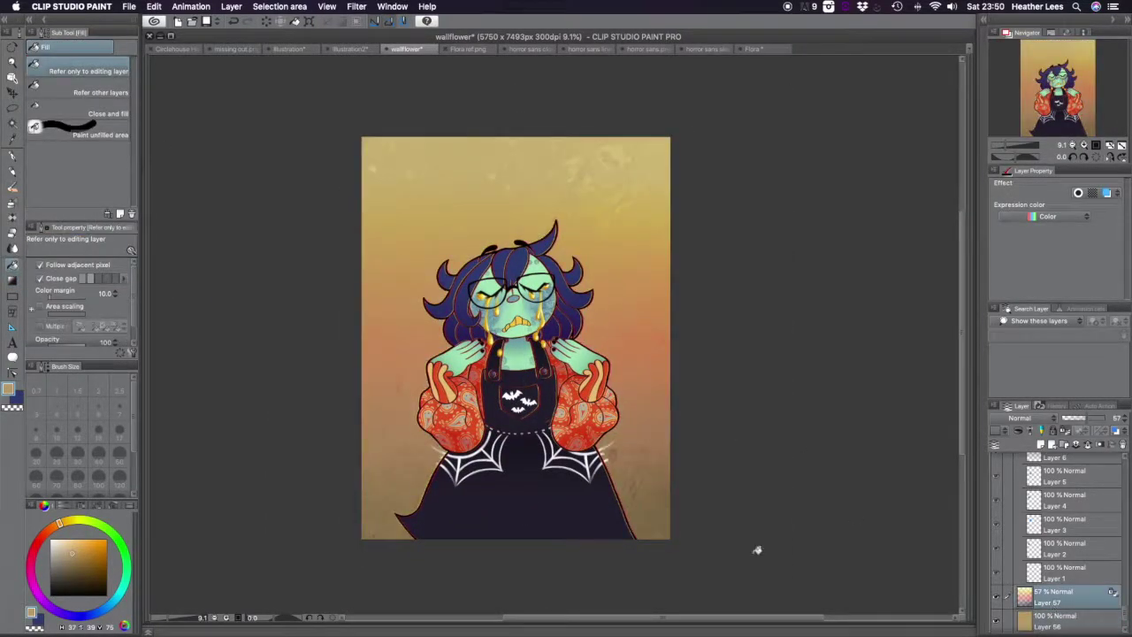
- Recolour the background with a light-to-dark orange-brown gradient beneath the wall texture, at about 49% layer opacity
key(b)
mouse_move(293, 177)
mouse_down()
mouse_move(619, 203)
mouse_move(402, 398)
mouse_move(645, 495)
mouse_up()
key(g)
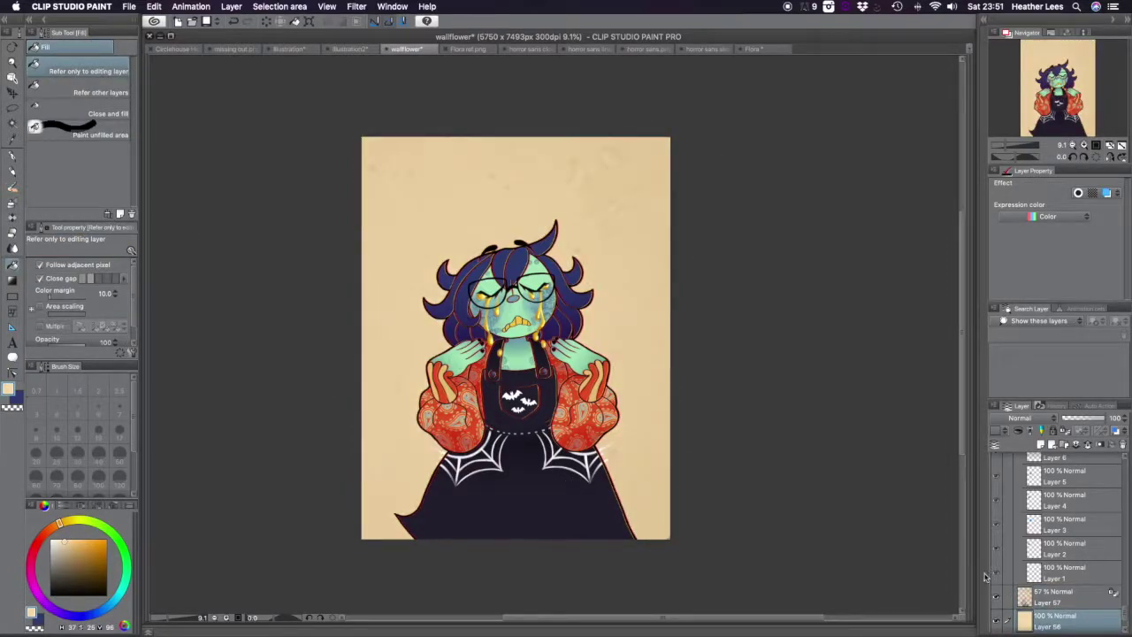
click(1052, 619)
key(g)
mouse_move(517, 530)
mouse_down()
mouse_move(512, 115)
mouse_move(516, 511)
mouse_up()
click(1057, 597)
drag(513, 405, 513, 411)
- Erase the spiderweb strokes that extend beyond both sides of the dress onto the background
scroll(513, 411, up, 4)
key(e)
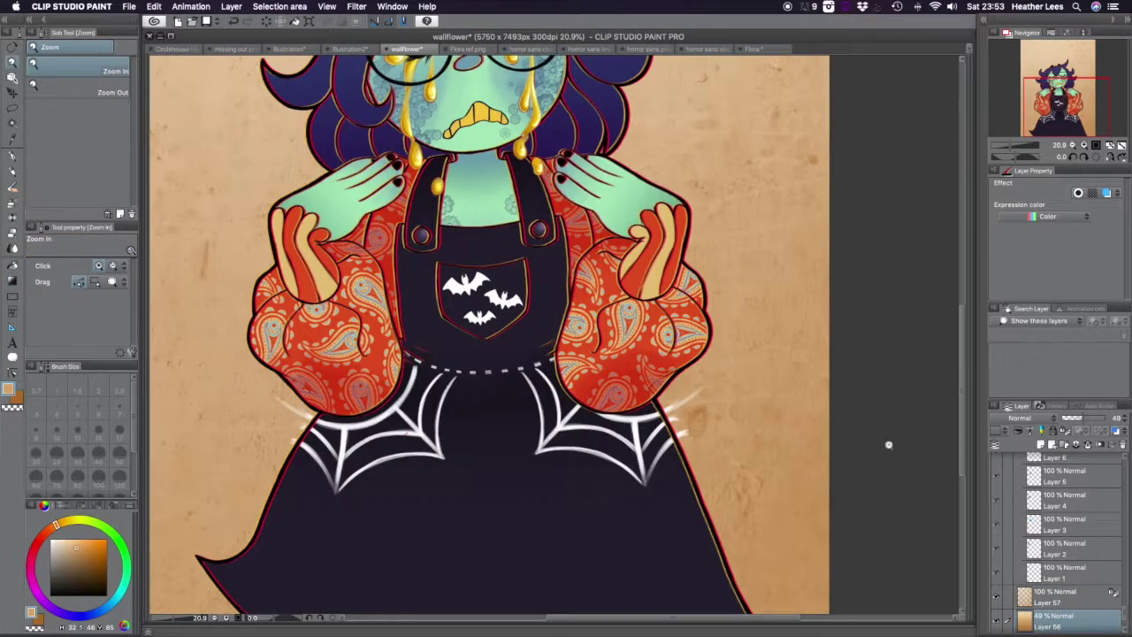
click(1066, 551)
key(super+0)
scroll(1061, 558, down, 5)
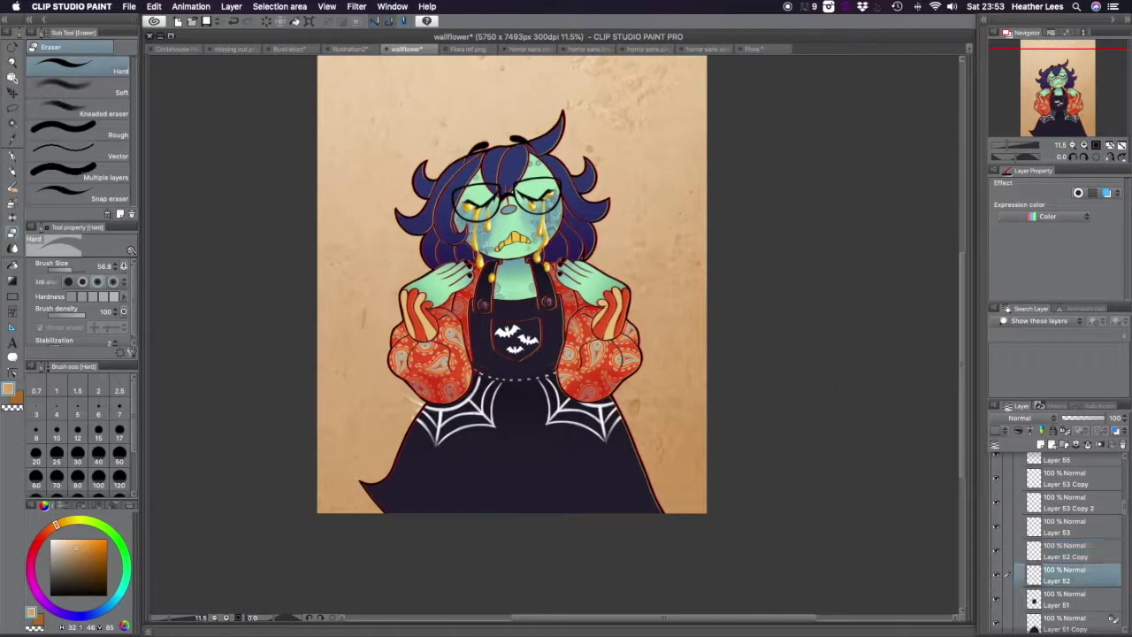
- Group the wall texture and colour layers into a folder named background
text(nd)
key(Return)
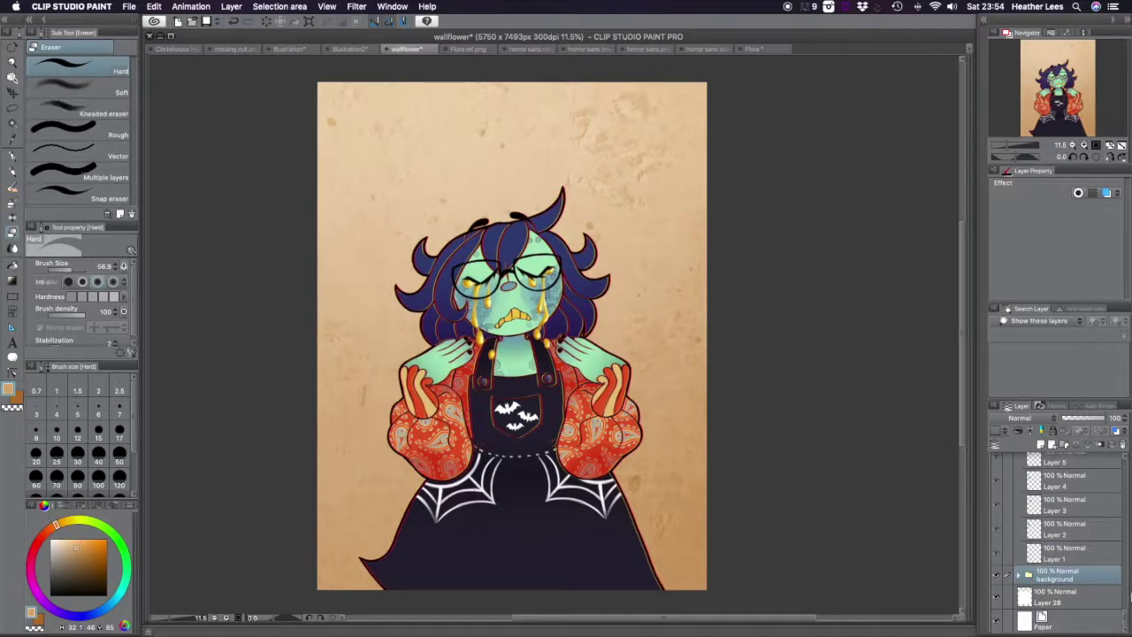
- Show the Flower Pack, hide its individual flower layers and collapse the folder
scroll(996, 502, up, 3)
key(super+plus)
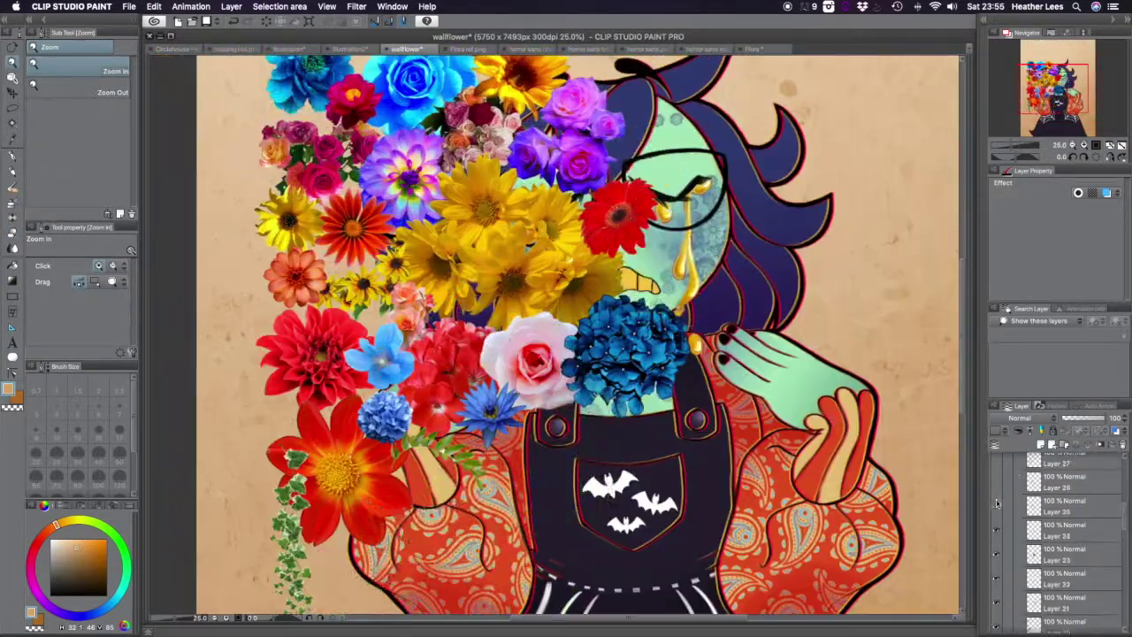
drag(997, 502, 997, 619)
key(super+minus)
scroll(1018, 557, up, 3)
click(1022, 464)
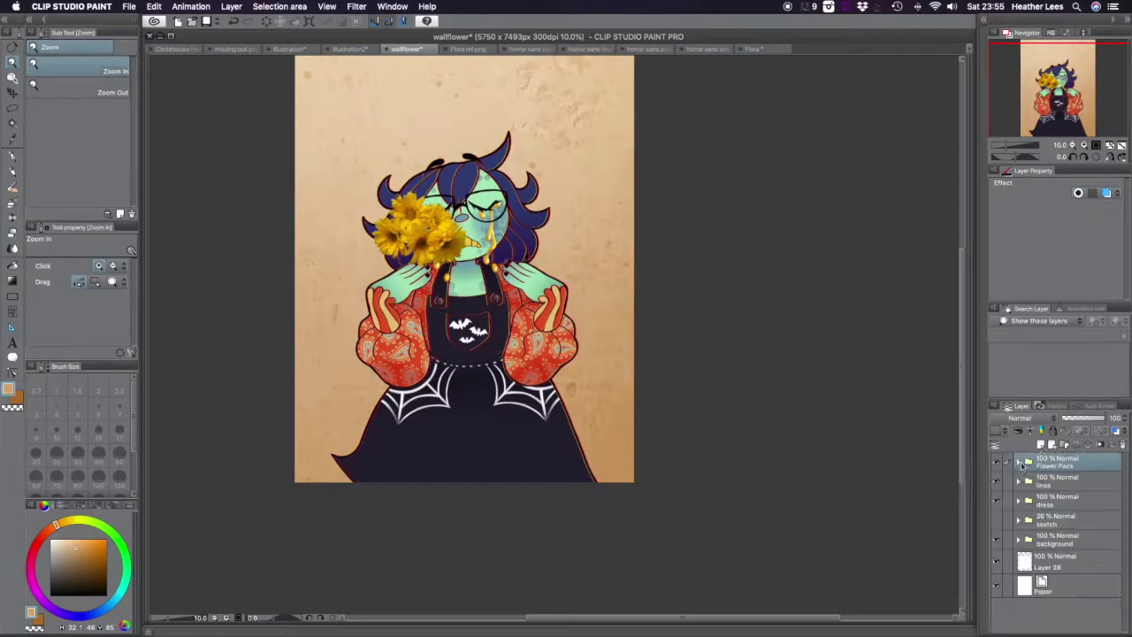
- Create a folder named fore flowers above the Flower Pack, with a layer named Guide inside it
key(super+shift+n)
double_click(1059, 487)
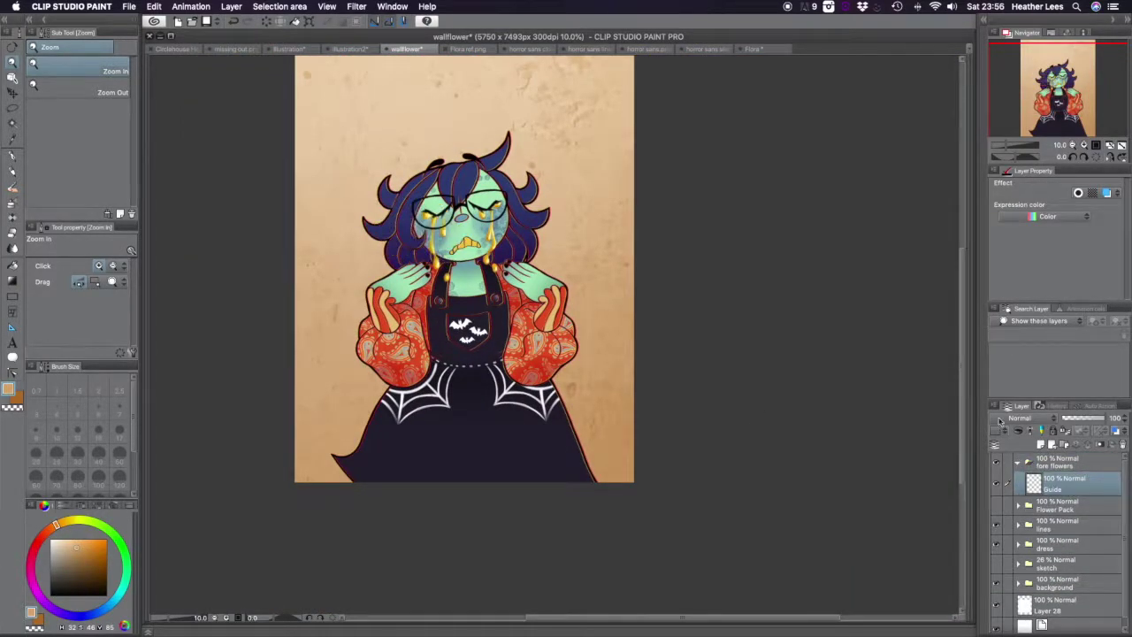
- Add a vertical two-line symmetrical ruler to the Guide layer and align it with the canvas centre, with the character's folders hidden
key(u)
mouse_move(468, 496)
mouse_down()
mouse_move(473, 56)
mouse_move(467, 137)
mouse_up()
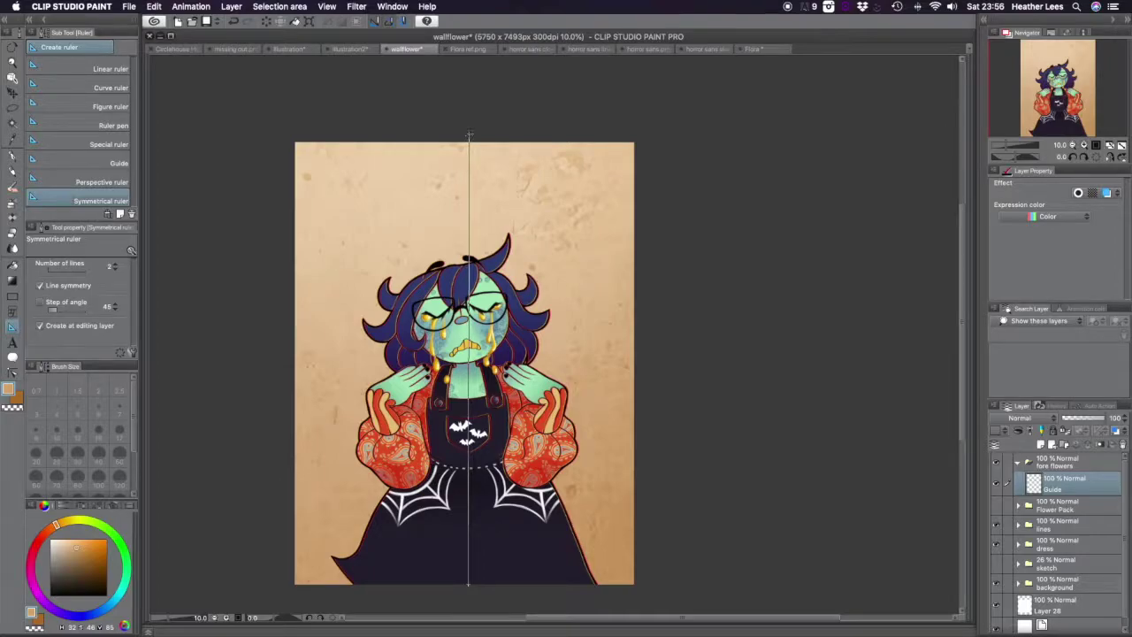
key(super+z)
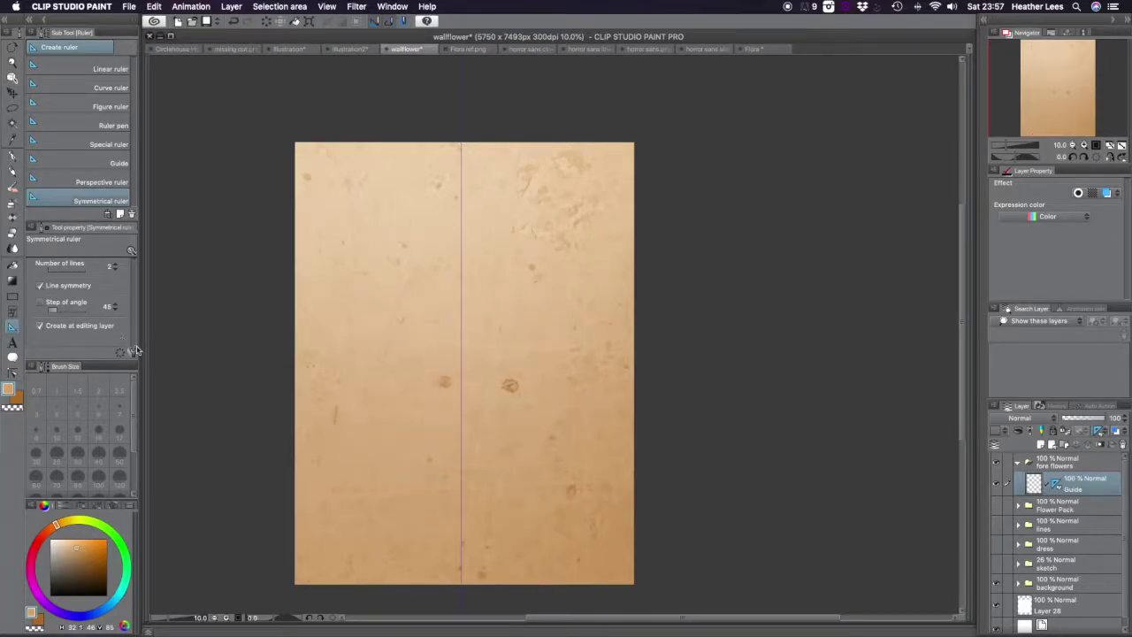
key(k)
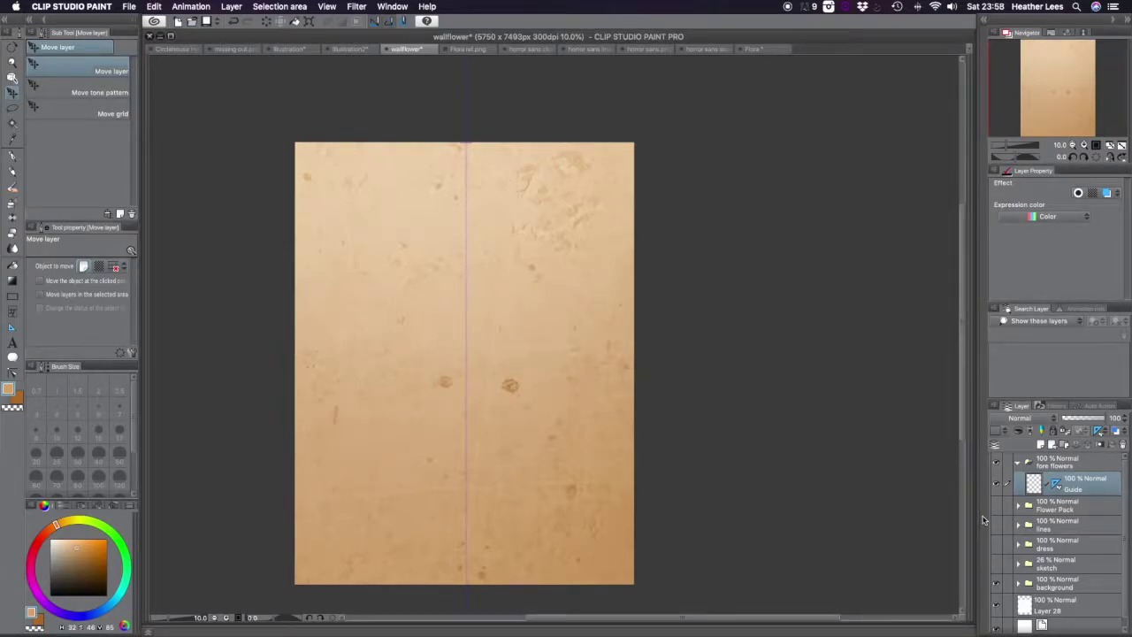
- Show the lines and dress folders and paint mirrored light green mounds across the canvas's lower corners on the Guide layer
drag(995, 525, 1000, 591)
key(p)
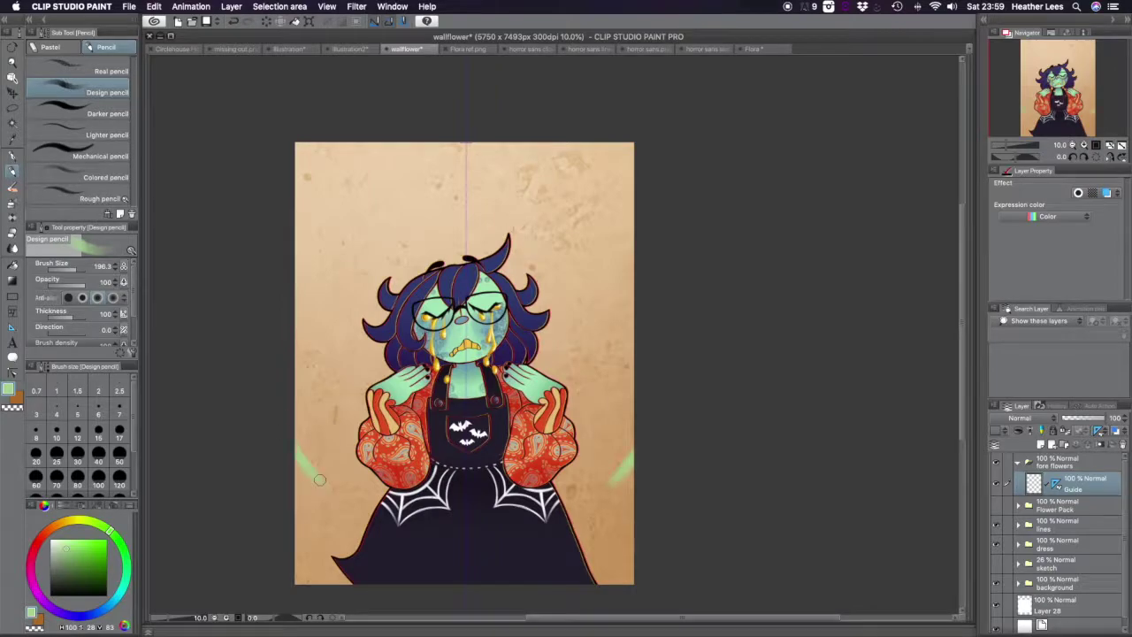
scroll(392, 531, up, 3)
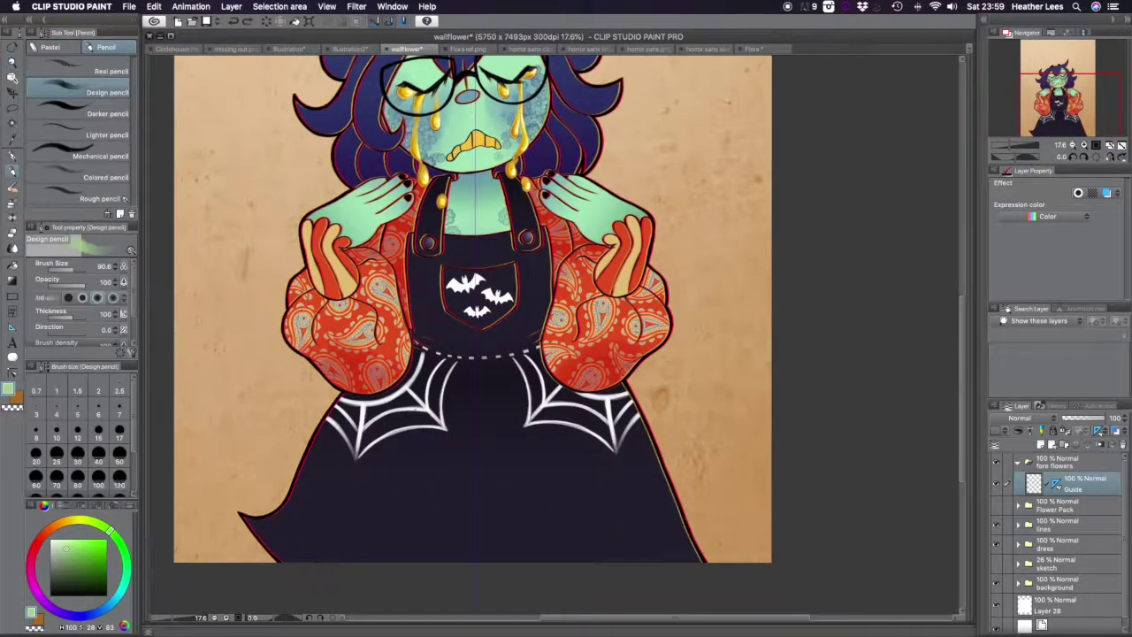
key(b)
mouse_move(543, 454)
mouse_down()
mouse_move(573, 556)
mouse_move(631, 501)
mouse_up()
scroll(949, 317, up, 3)
- Create a folder named mid flowers below fore flowers, with a new layer and a copy of the Guide layer inside
click(1065, 444)
double_click(1051, 506)
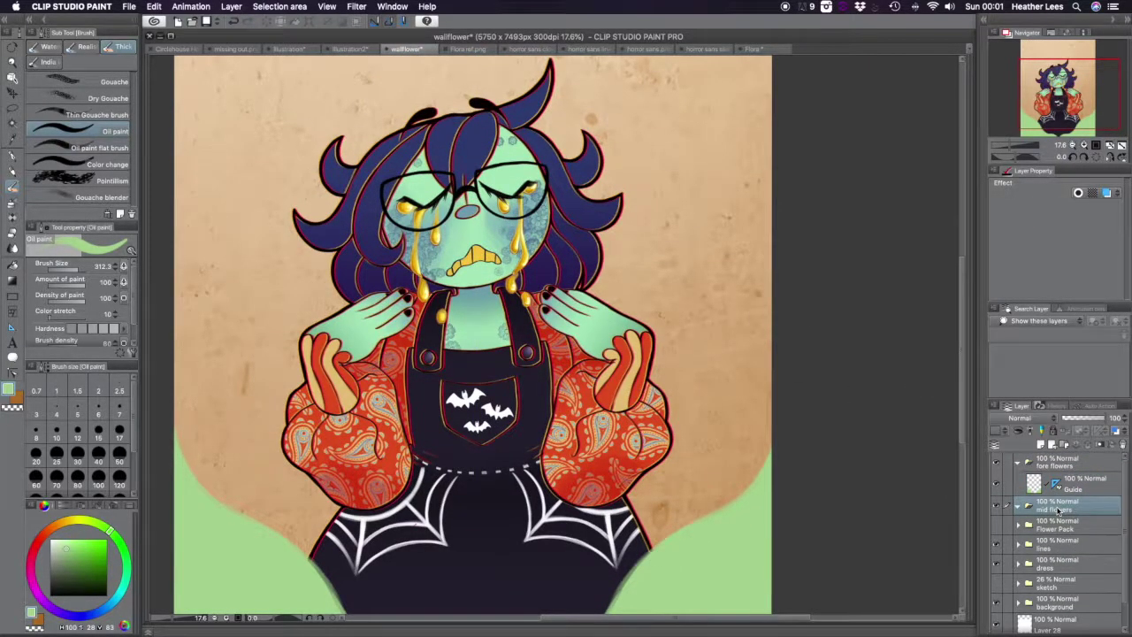
key(super+shift+n)
key(p)
drag(205, 264, 177, 234)
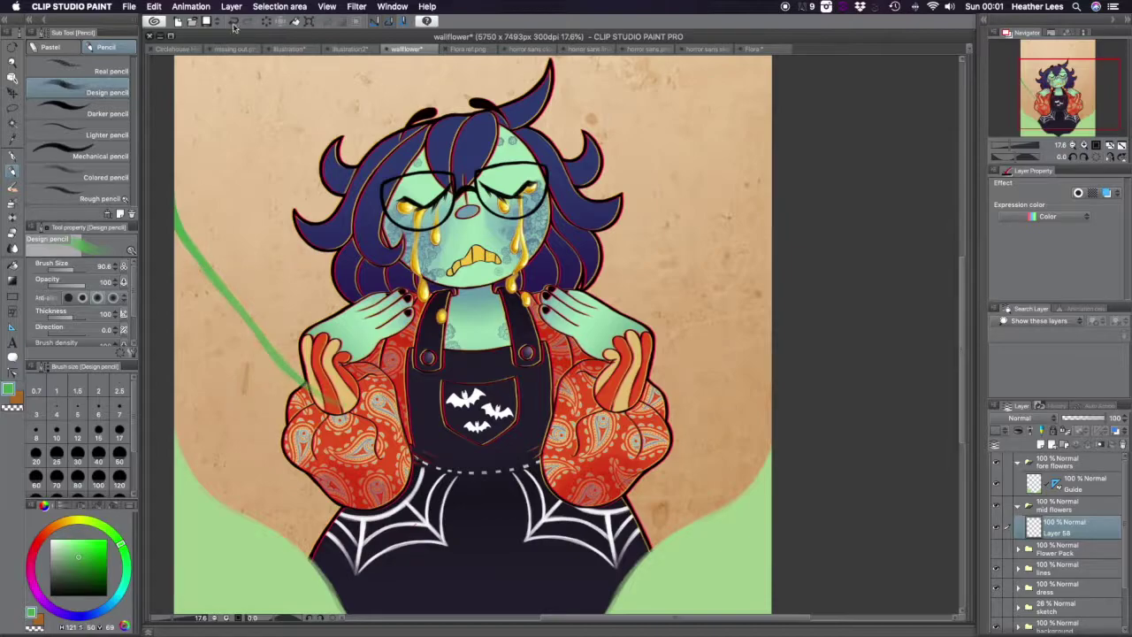
right_click(1055, 486)
click(1068, 535)
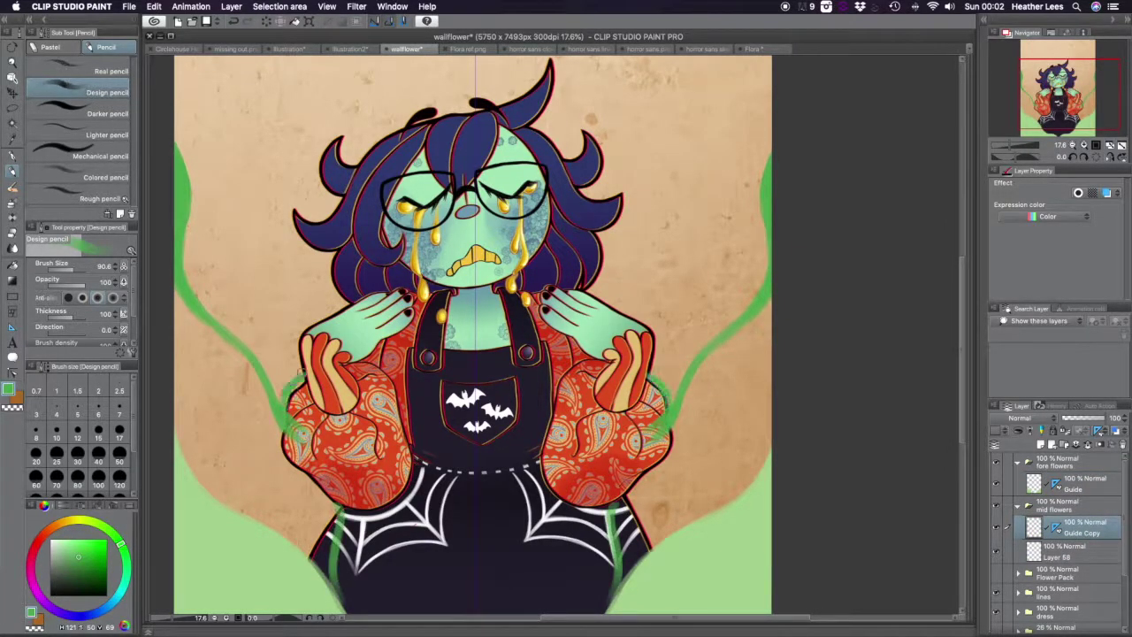
- Paint mirrored darker green shapes behind the sleeves on the Guide Copy layer, set its opacity to 47% and erase the overlap on the sleeves
key(e)
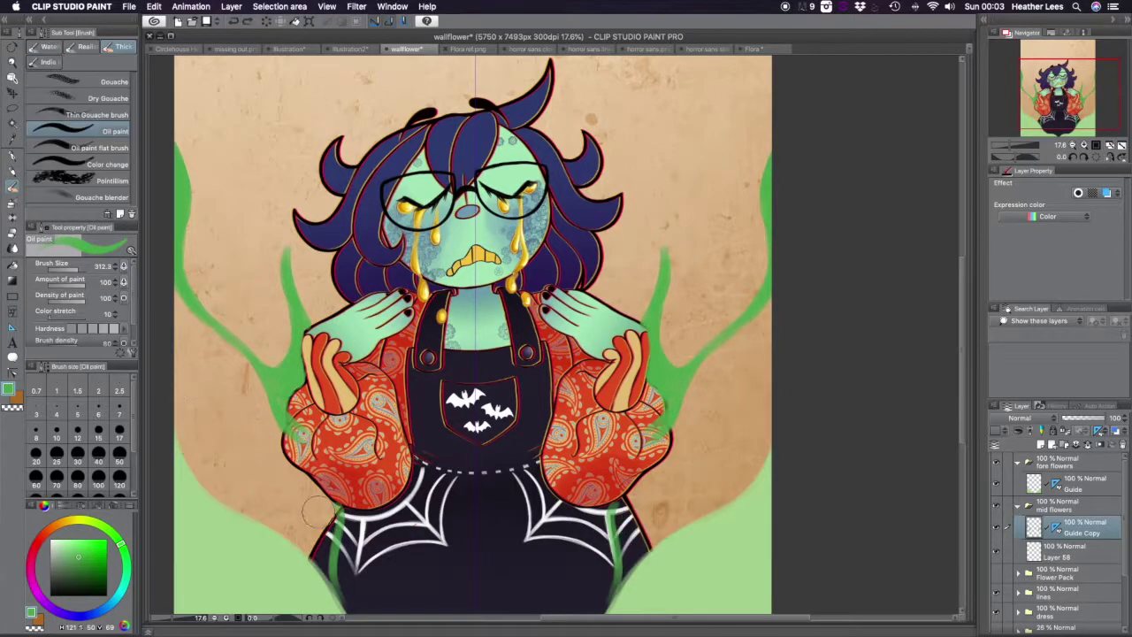
drag(1116, 418, 1084, 417)
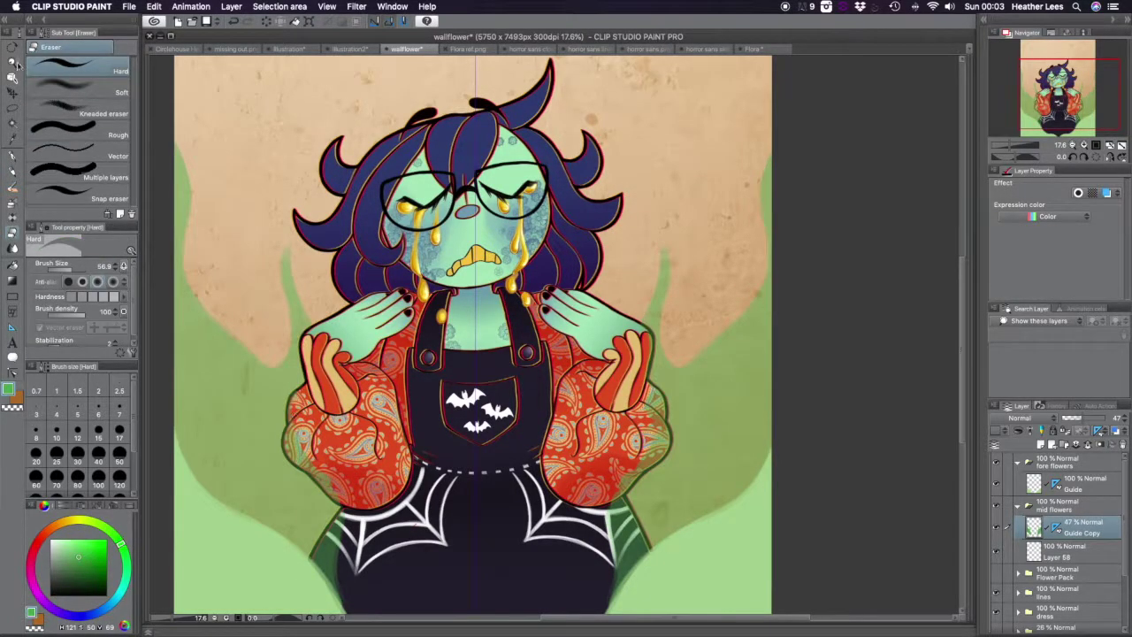
scroll(327, 464, up, 3)
scroll(265, 406, up, 5)
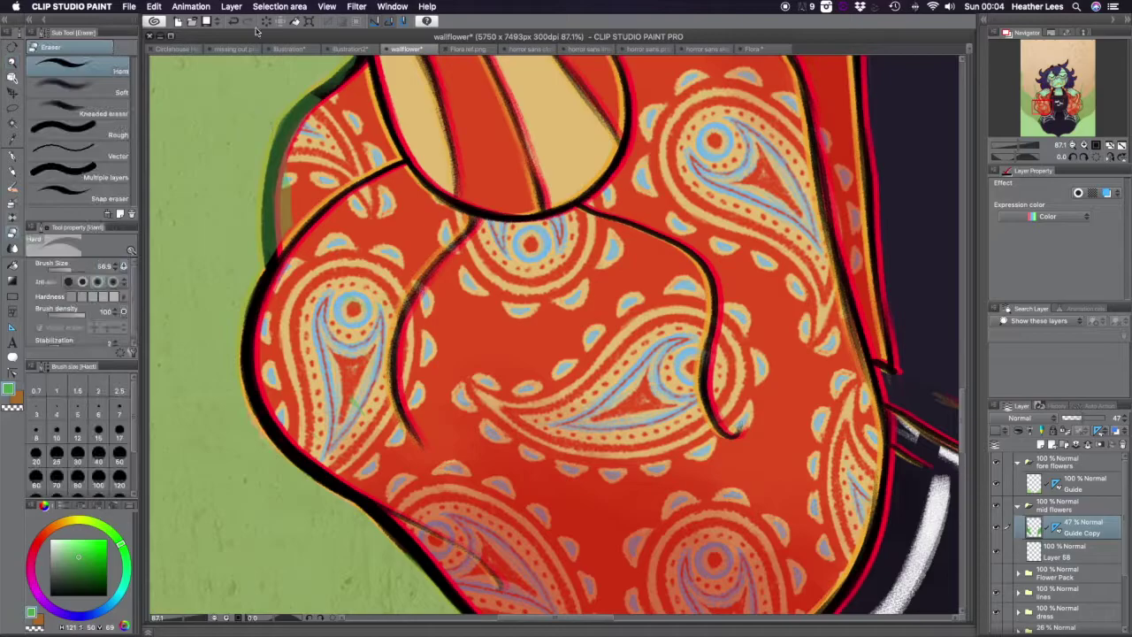
scroll(291, 457, up, 5)
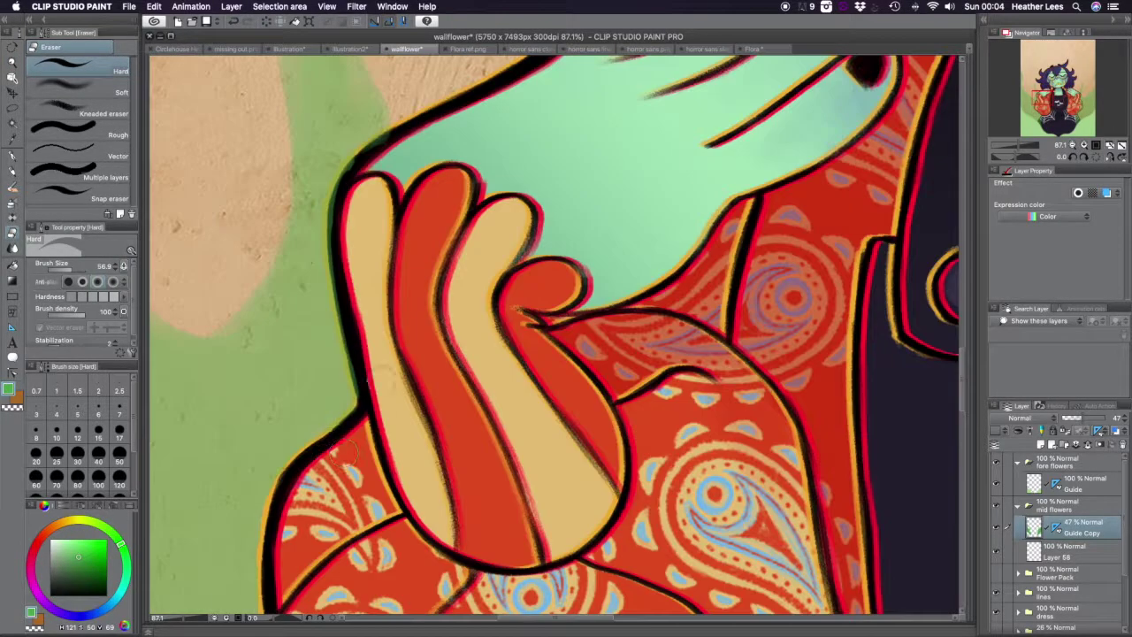
- Place mid flowers below the lines folder and gather the skin, blouse and hair colour folders in a folder named colours above it
key(super+0)
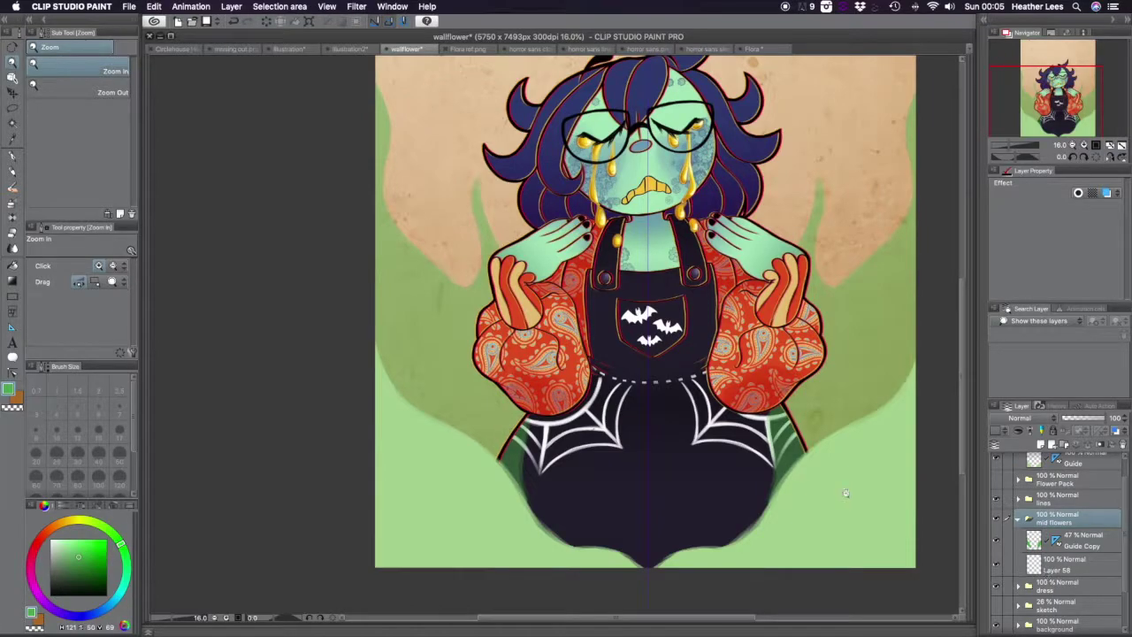
click(845, 492)
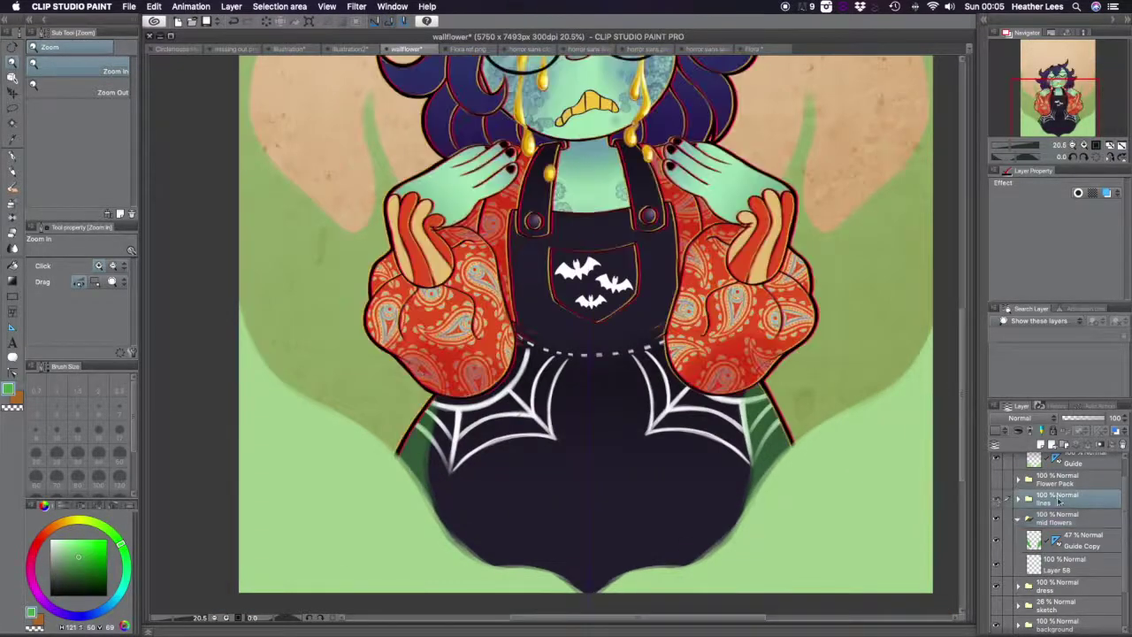
double_click(1061, 595)
text(colours)
key(Return)
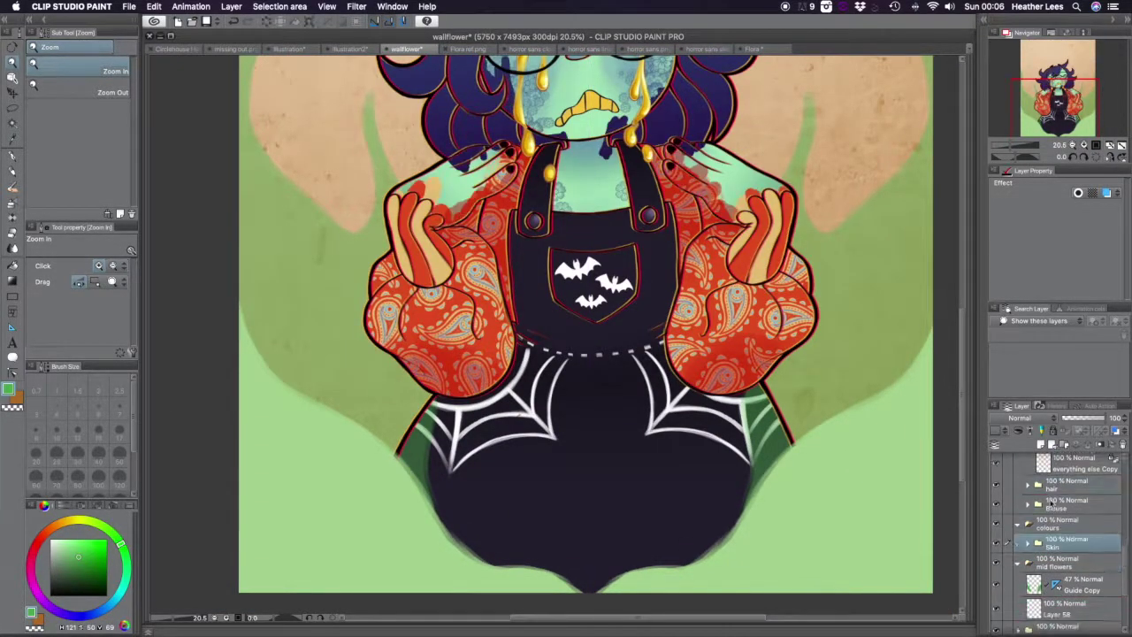
drag(1048, 528, 1048, 528)
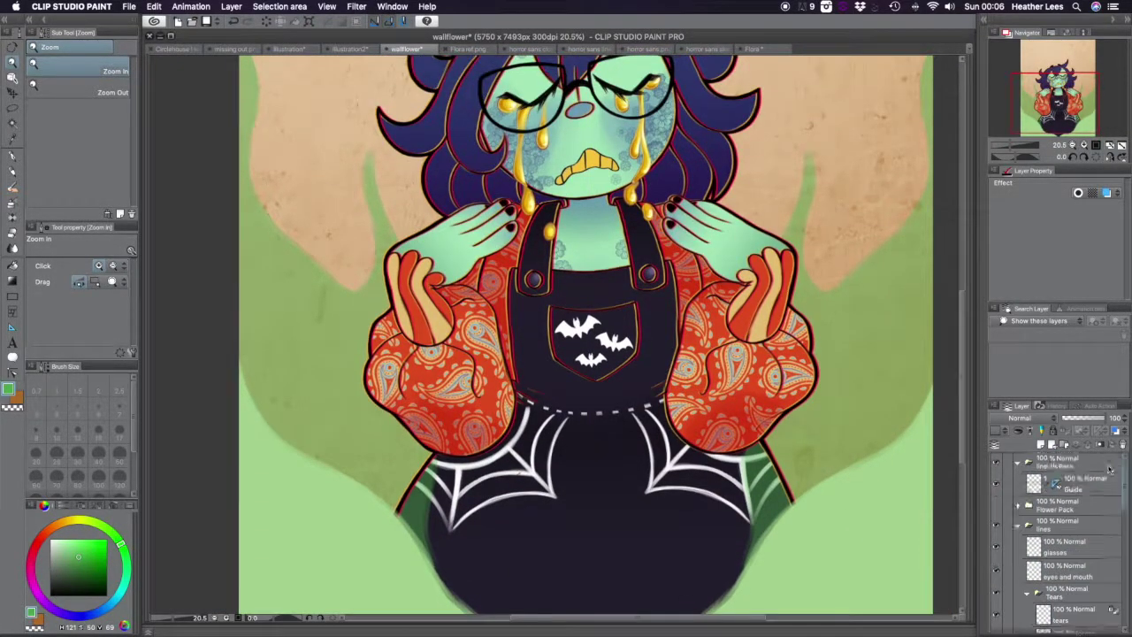
- Erase the skirt's side outlines from the everything else layer and its coloured copies, keeping a copy of the line art folder named lines spare
right_click(1003, 496)
click(997, 495)
click(1070, 546)
scroll(389, 489, up, 3)
key(e)
drag(447, 428, 398, 487)
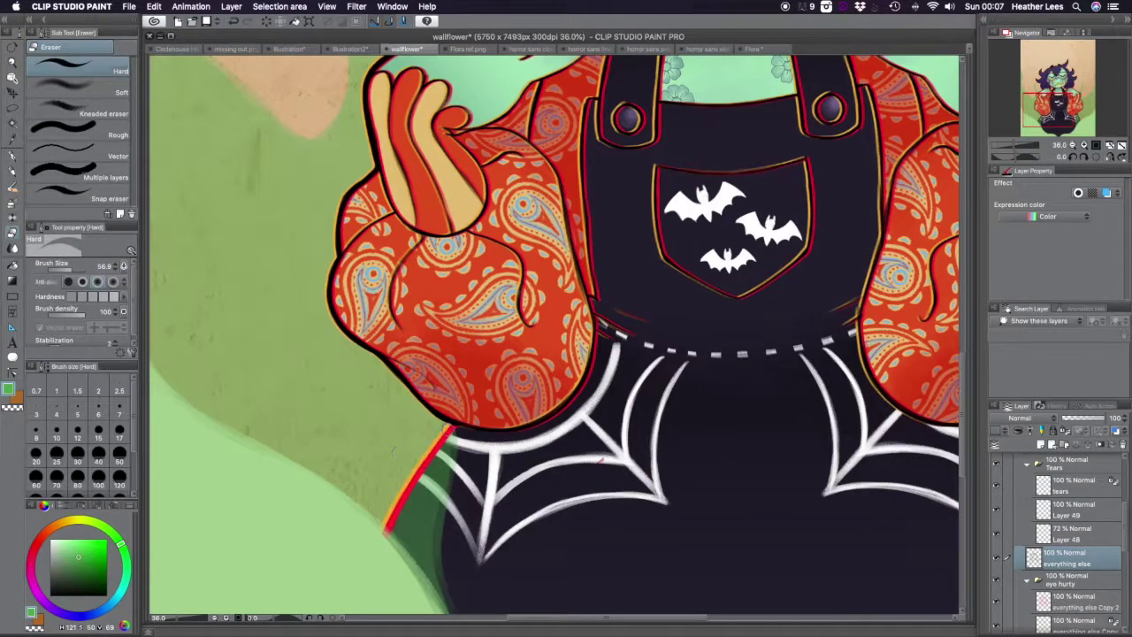
scroll(440, 469, up, 5)
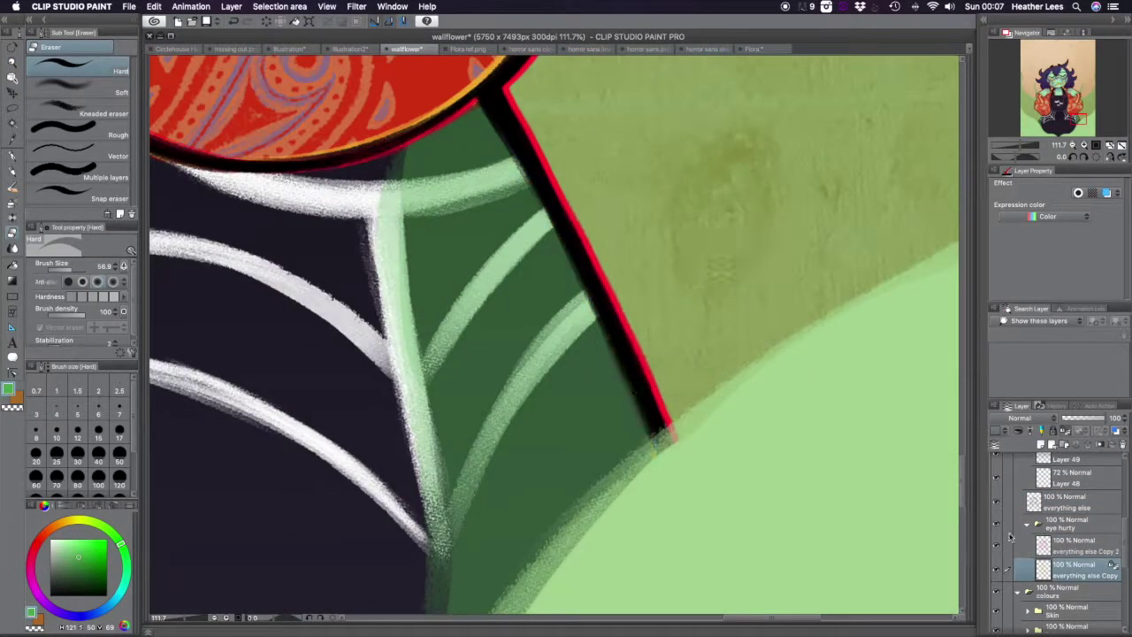
drag(482, 433, 489, 377)
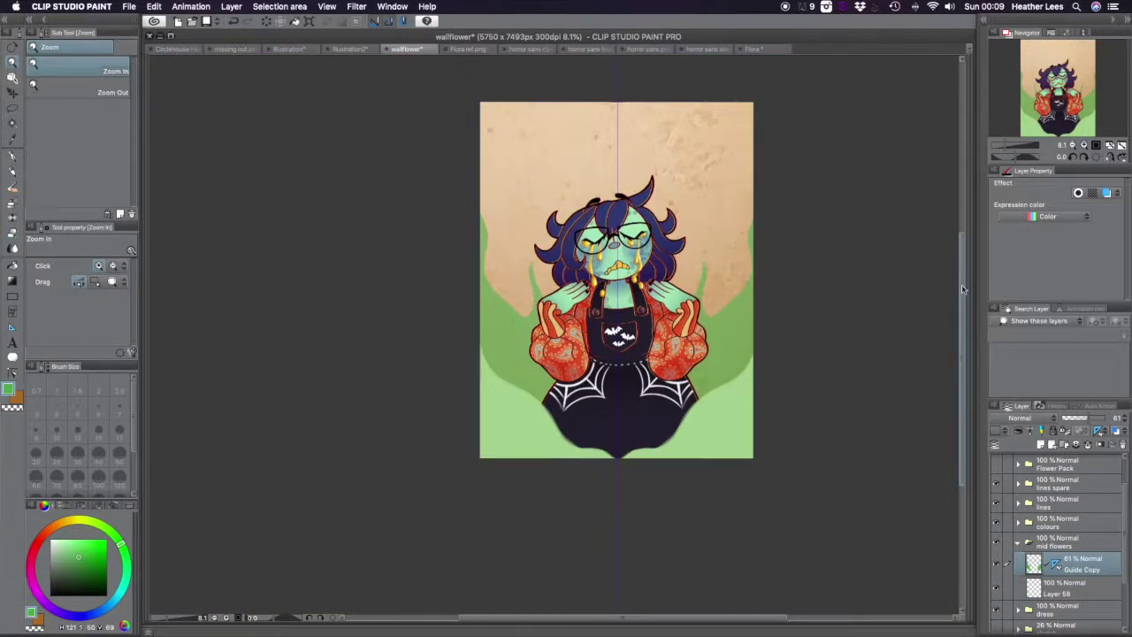
- Create a folder named background flowers below mid flowers, with a copy of the Guide Copy layer inside
scroll(1114, 544, down, 3)
click(1049, 537)
drag(1085, 475, 1066, 533)
- Sketch tall mirrored curving stems around the head in dark green on Guide Copy 2 and fill the shapes with Oil paint
key(p)
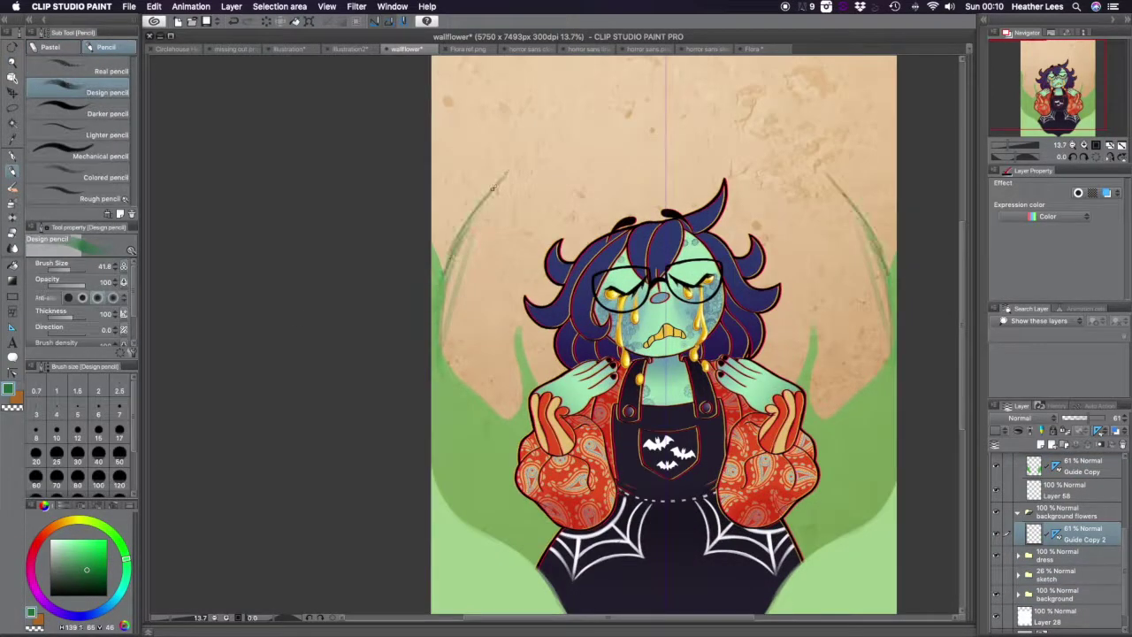
drag(493, 187, 516, 76)
scroll(515, 130, up, 2)
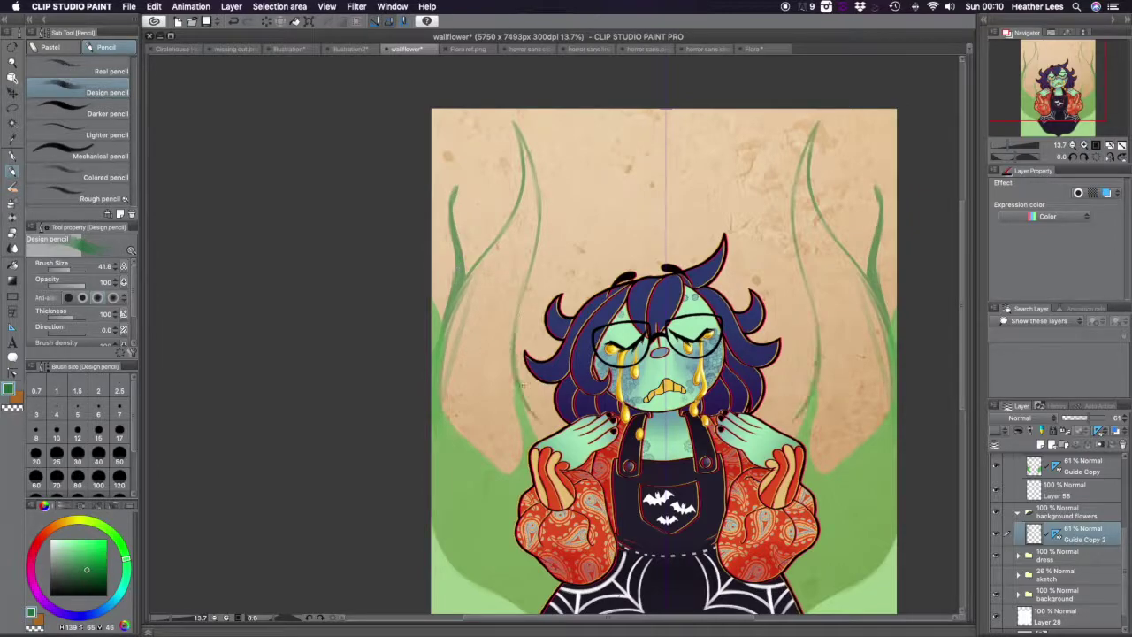
key(b)
drag(529, 341, 451, 495)
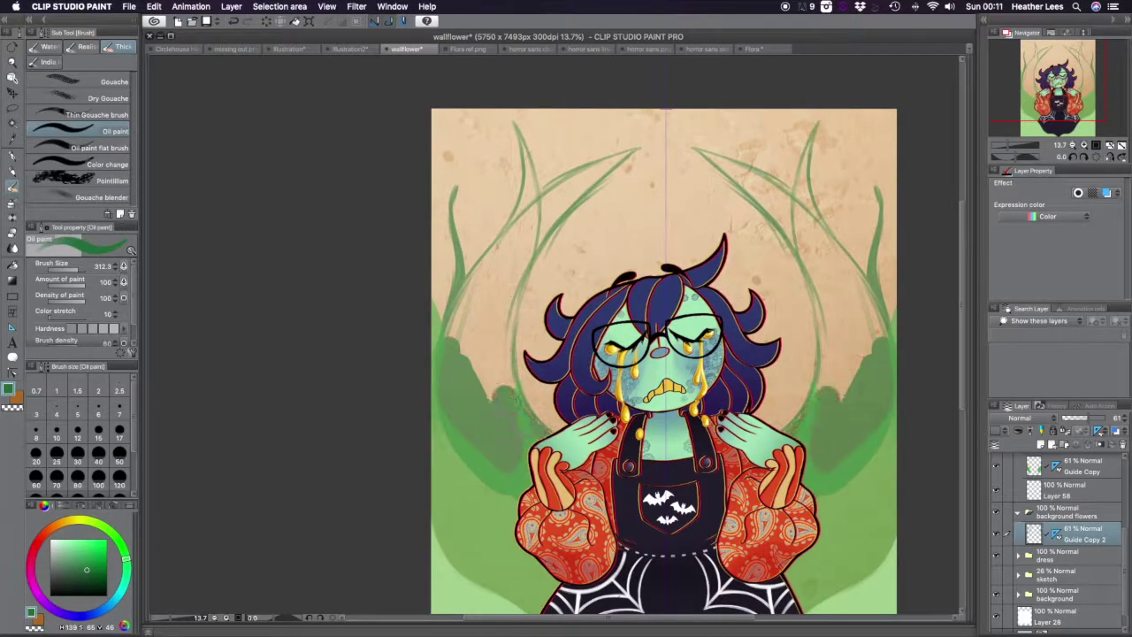
drag(527, 234, 495, 398)
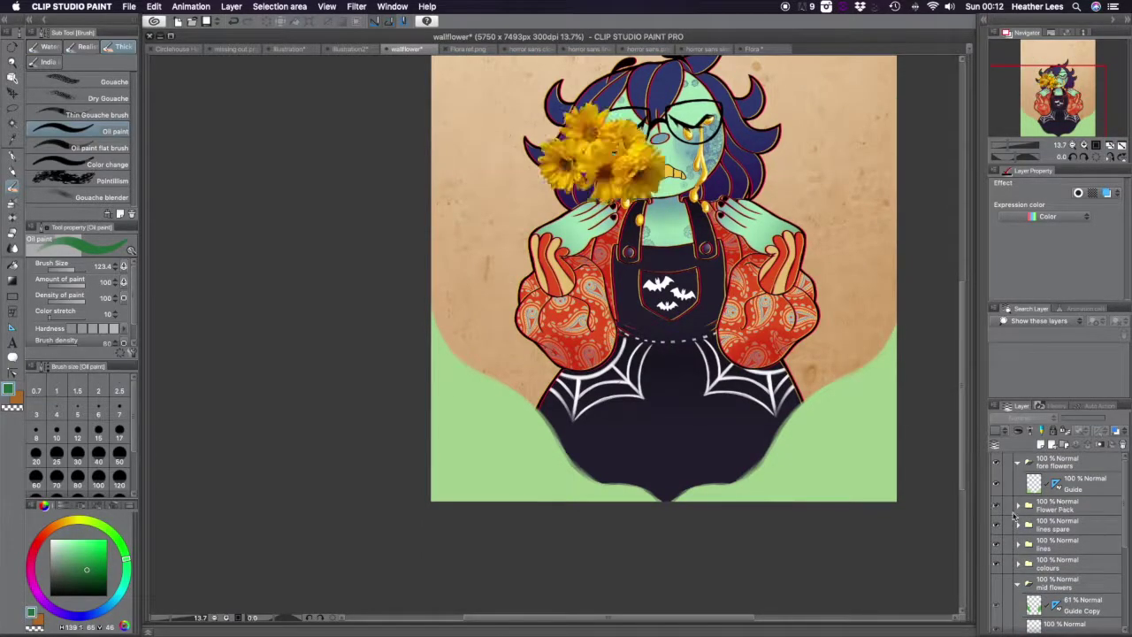
- Copy the yellow flower cluster twice into the fore flowers folder and place one copy at the canvas's right edge beside the sleeve
right_click(1061, 530)
click(1053, 327)
click(1066, 507)
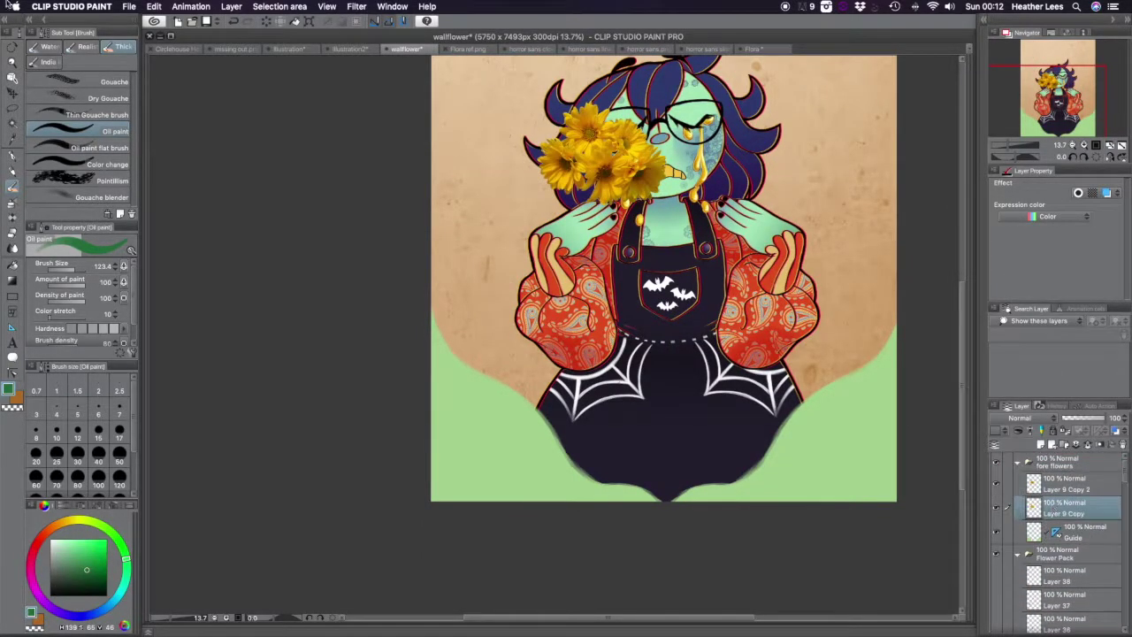
key(ctrl+t)
key(Return)
- Place the second yellow flower cluster over the lower part of the skirt at the canvas's bottom edge
click(1066, 485)
key(ctrl+t)
drag(609, 130, 624, 479)
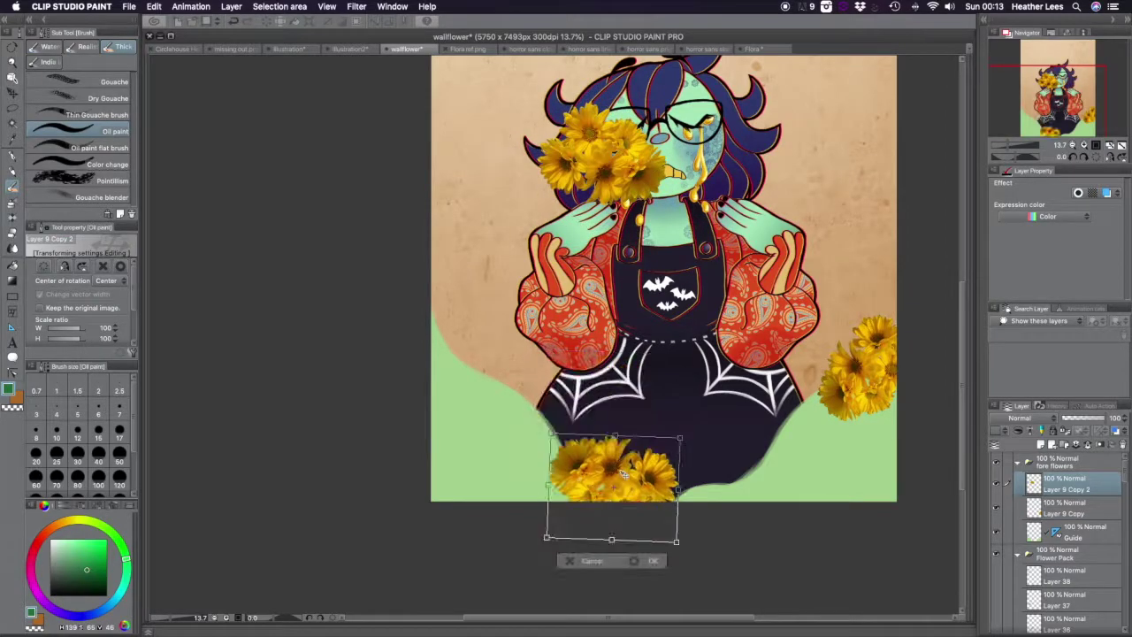
key(Return)
- Copy the mixed rose bouquet into the fore flowers folder and rotate and place it over the left lens of the glasses
right_click(1053, 484)
click(1035, 315)
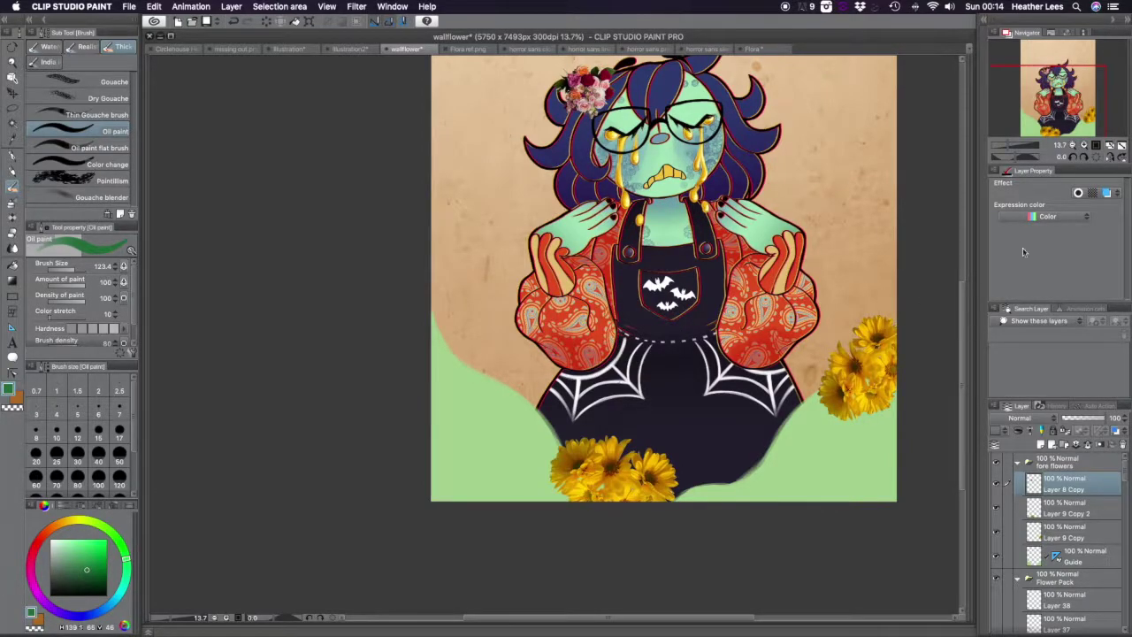
key(ctrl+t)
drag(584, 190, 601, 202)
scroll(601, 202, up, 4)
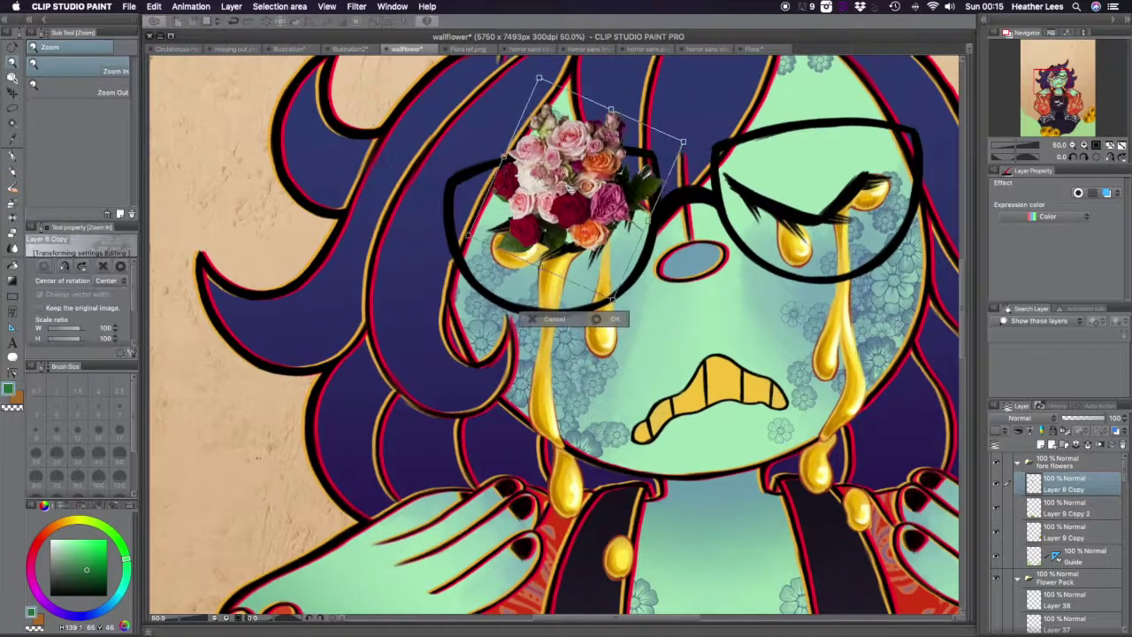
key(Return)
- Move the glasses Copy layer out of lines spare to above the fore flowers folder
scroll(566, 336, down, 4)
scroll(567, 337, up, 2)
scroll(1046, 588, down, 2)
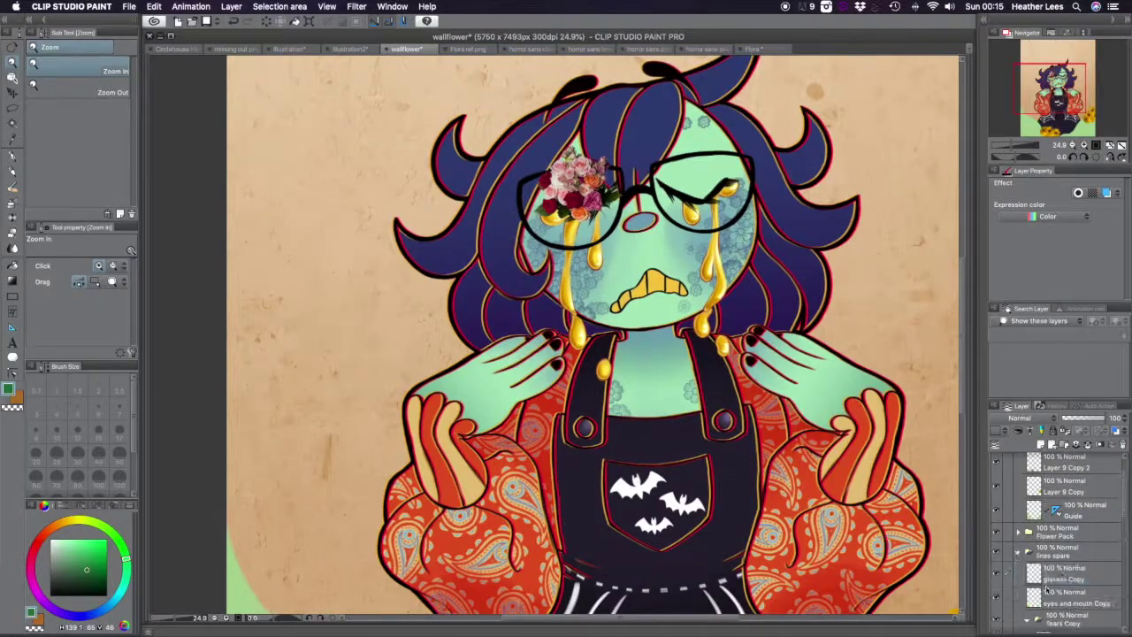
drag(1052, 574, 1061, 473)
scroll(566, 336, down, 3)
scroll(566, 336, up, 3)
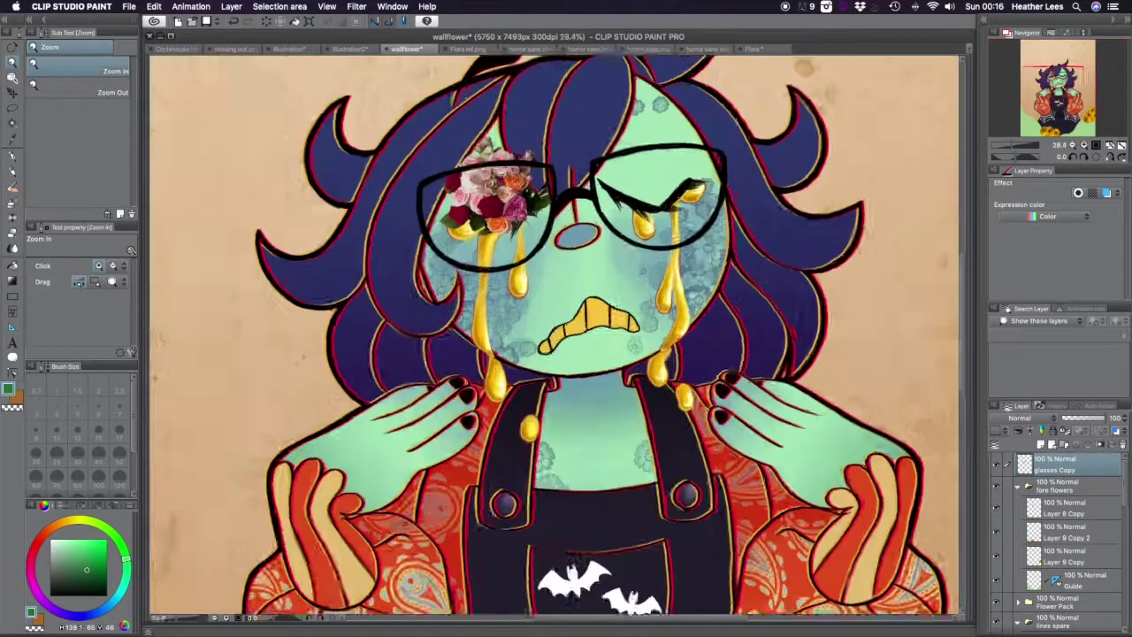
- Move the rose bouquet off the glasses and rotate it into place beside the right side of the jaw, over the hair
scroll(607, 265, down, 2)
drag(607, 199, 619, 398)
scroll(691, 392, up, 4)
scroll(692, 392, up, 1)
drag(691, 391, 672, 442)
scroll(672, 442, down, 3)
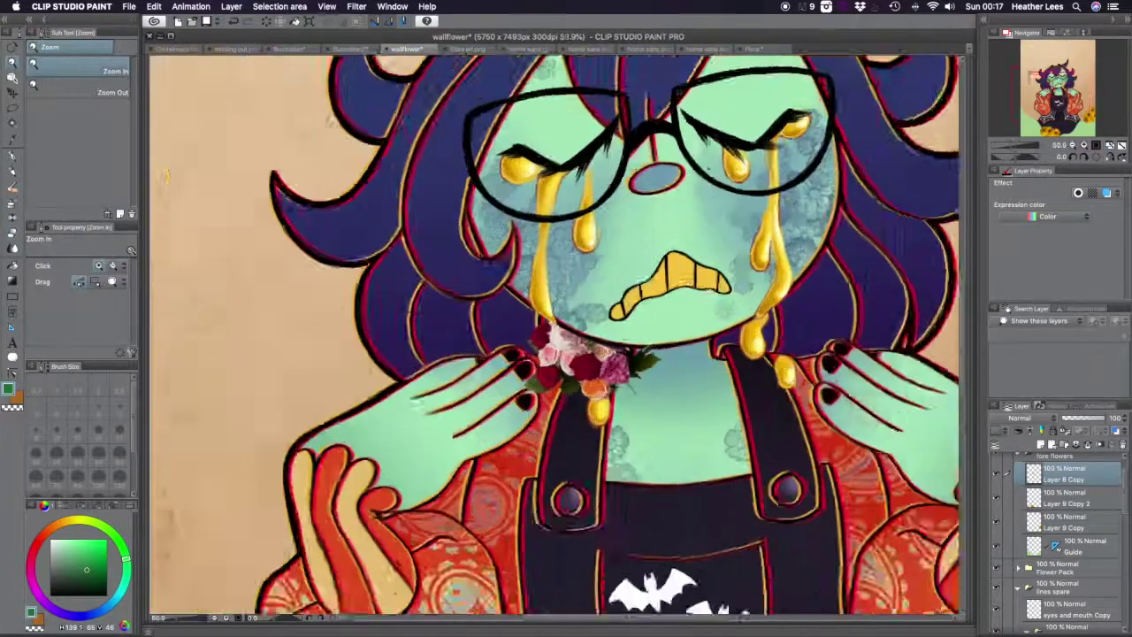
scroll(333, 274, up, 1)
key(ctrl+t)
drag(579, 380, 870, 328)
key(Return)
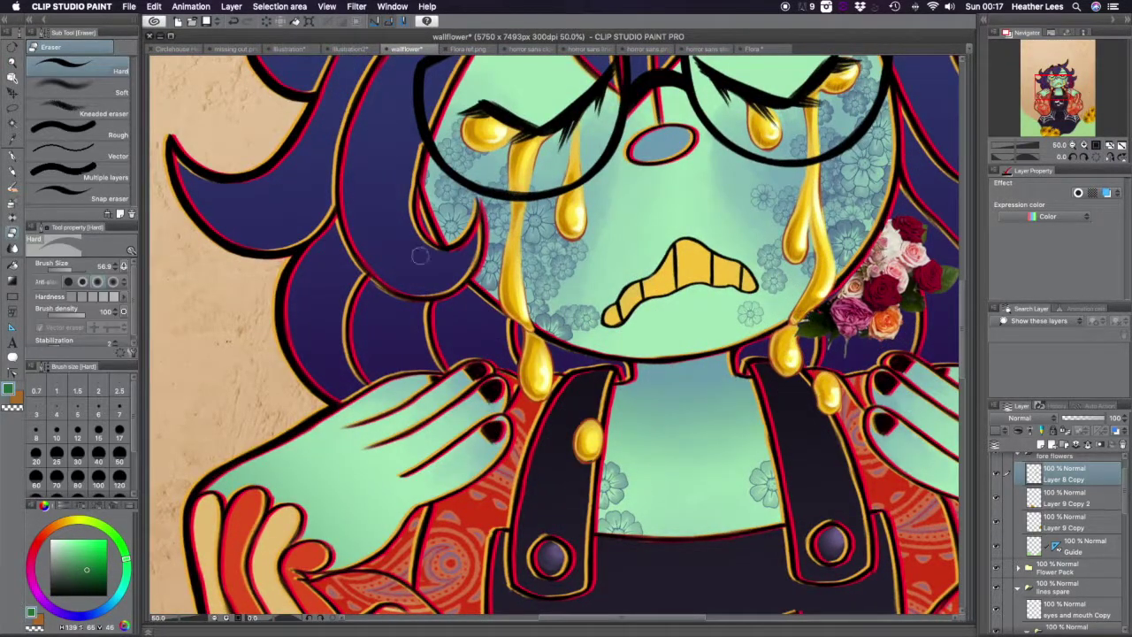
- Copy the pink rose into the fore flowers folder, scale it to 80% and rotate it over the right overall strap below the bouquet
scroll(485, 210, right, 4)
scroll(999, 592, down, 5)
scroll(999, 498, down, 3)
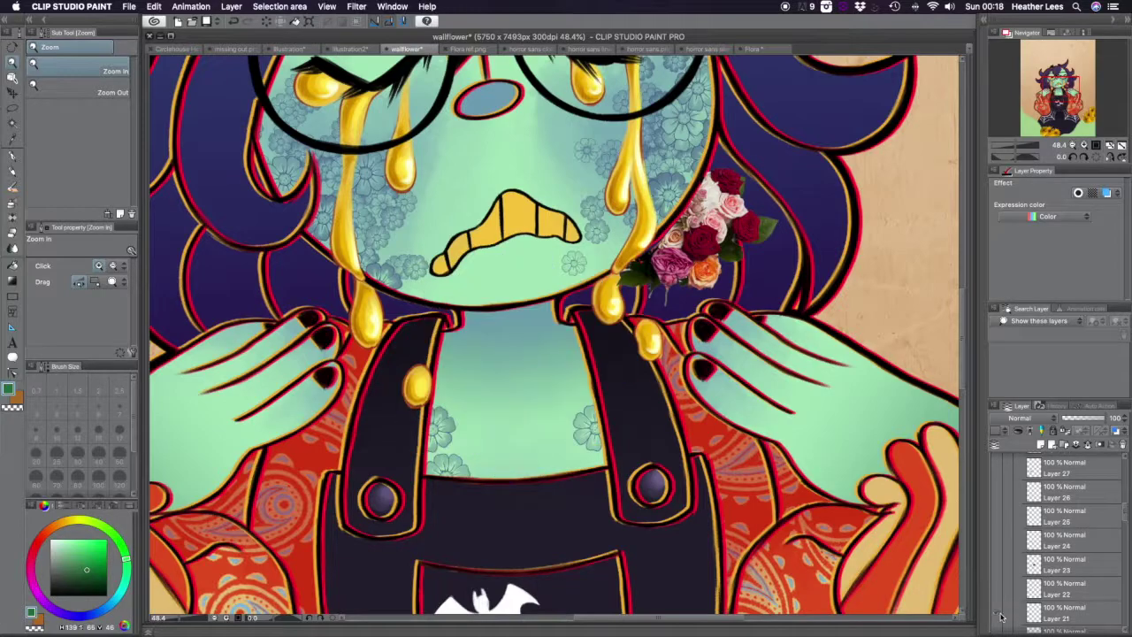
click(997, 556)
key(super+plus)
drag(1066, 575, 1077, 502)
key(super+t)
click(1065, 508)
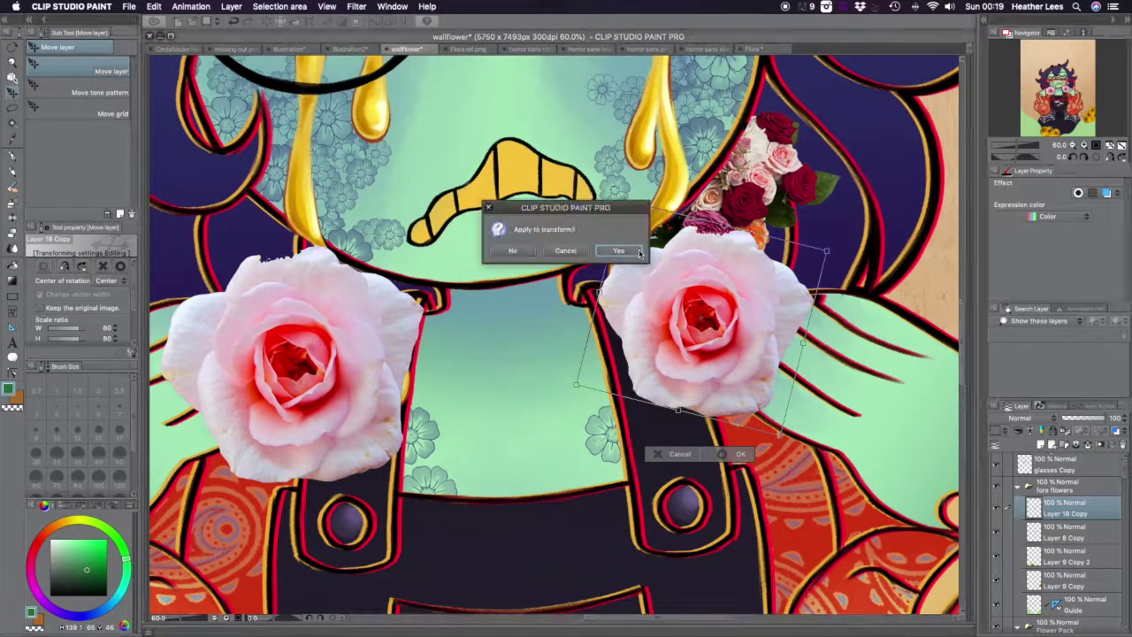
key(Return)
- Order the pink rose copy below the bouquet and erase it over the tears and fingers at 47% opacity, restoring full opacity
drag(1066, 509, 1065, 533)
drag(1116, 418, 1093, 418)
key(e)
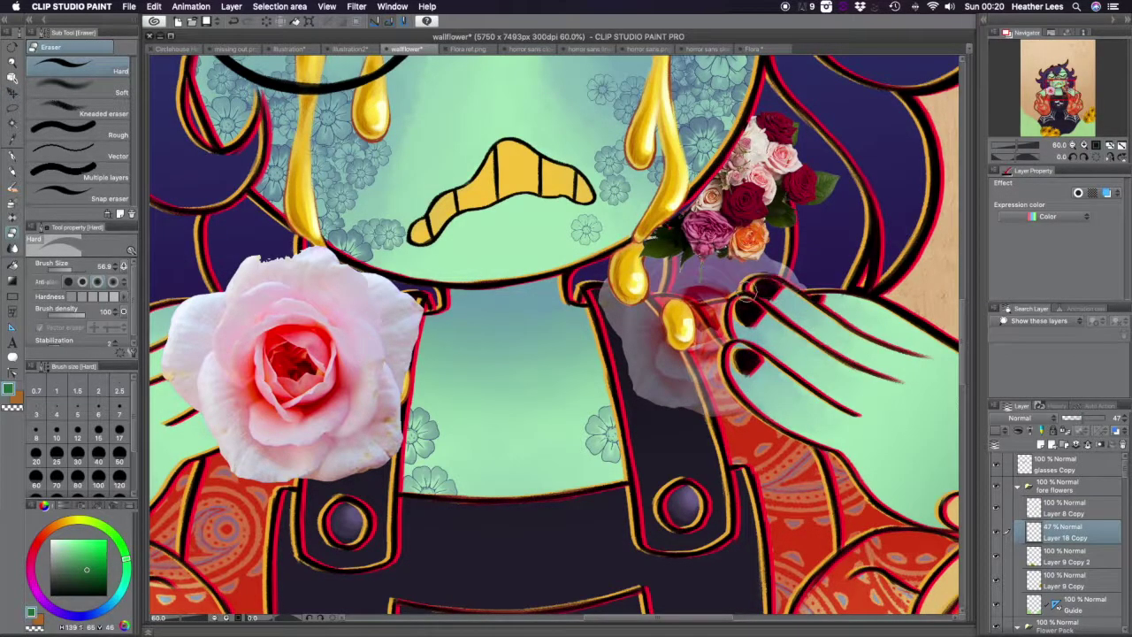
key(super+z)
key(slash)
- Copy the lavender sprig into the fore flowers folder and rotate and place it with its stem at the bib pocket
scroll(940, 268, down, 5)
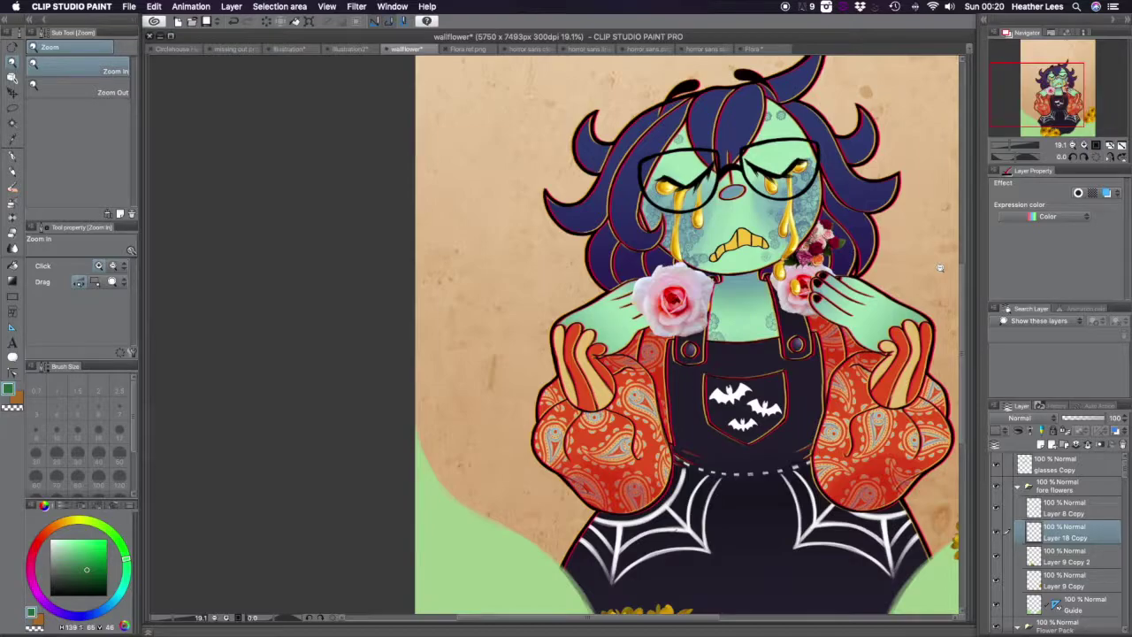
scroll(1000, 496, down, 10)
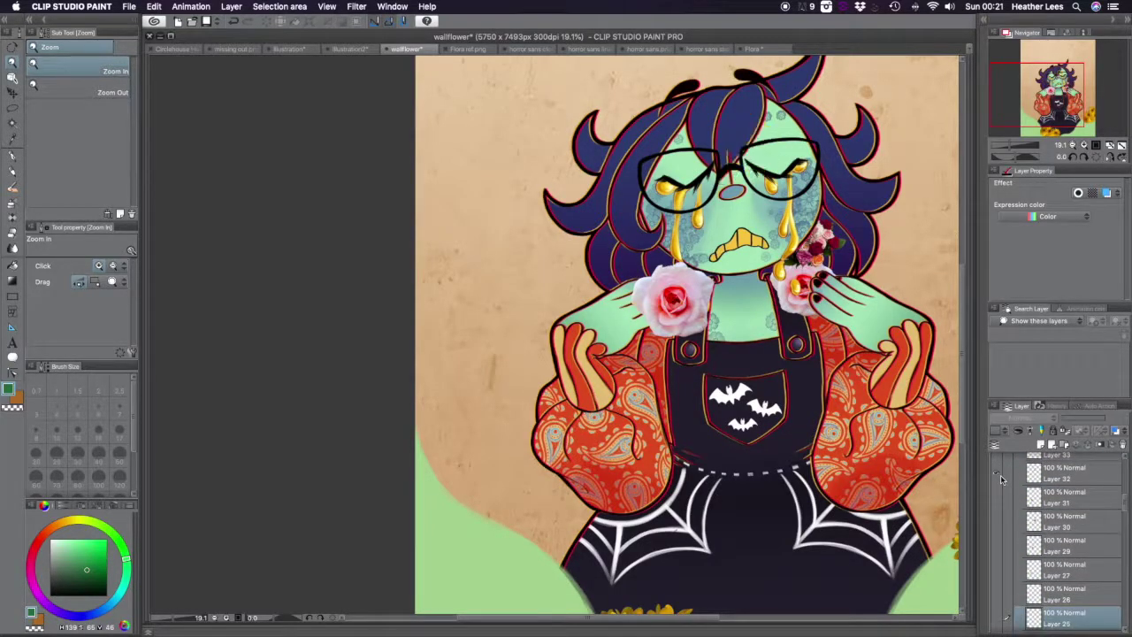
scroll(1126, 508, up, 10)
scroll(630, 270, up, 3)
key(m)
mouse_move(632, 279)
mouse_down()
mouse_move(752, 292)
mouse_move(650, 217)
mouse_up()
key(super+v)
key(super+t)
drag(670, 328, 752, 416)
scroll(751, 443, up, 3)
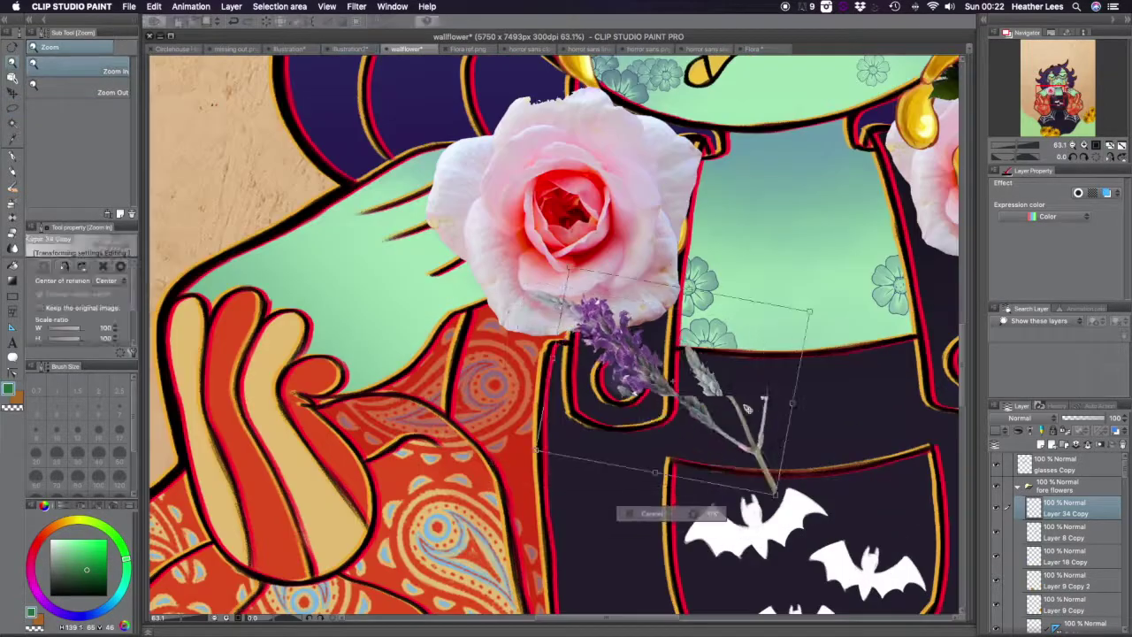
key(Return)
- Trim the lavender stem at the pocket's top edge and hide the original pink rose in the Flower Pack
key(e)
key(k)
scroll(1126, 495, down, 5)
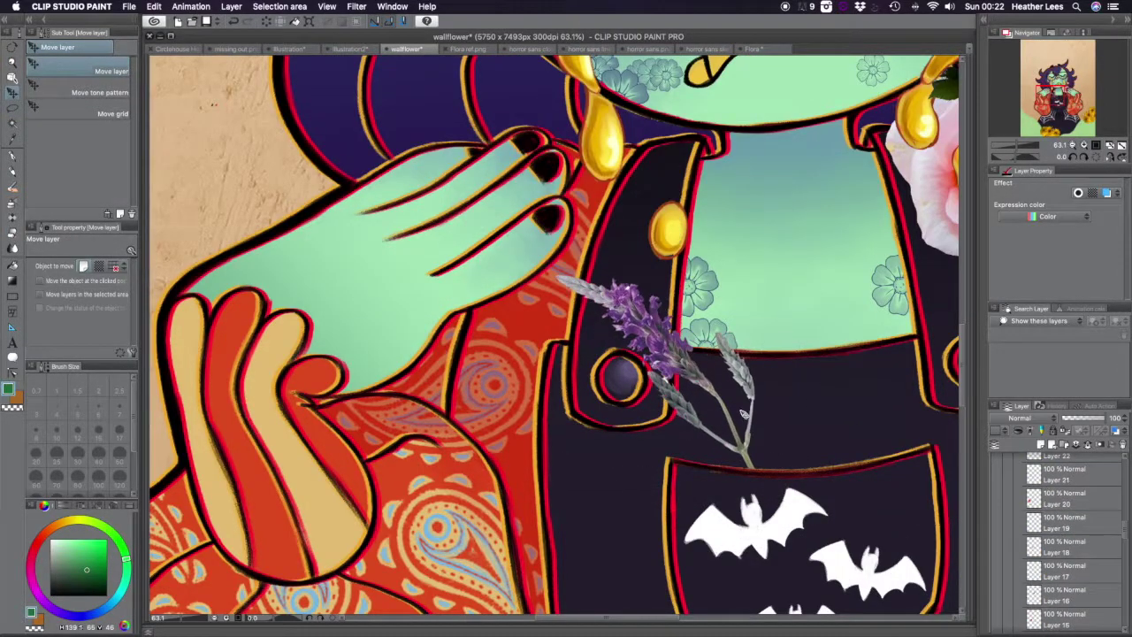
- Copy the magenta rose bouquet into the fore flowers folder and place it at the canvas's left edge above the green hill
scroll(833, 297, down, 6)
scroll(593, 336, down, 2)
scroll(996, 570, down, 5)
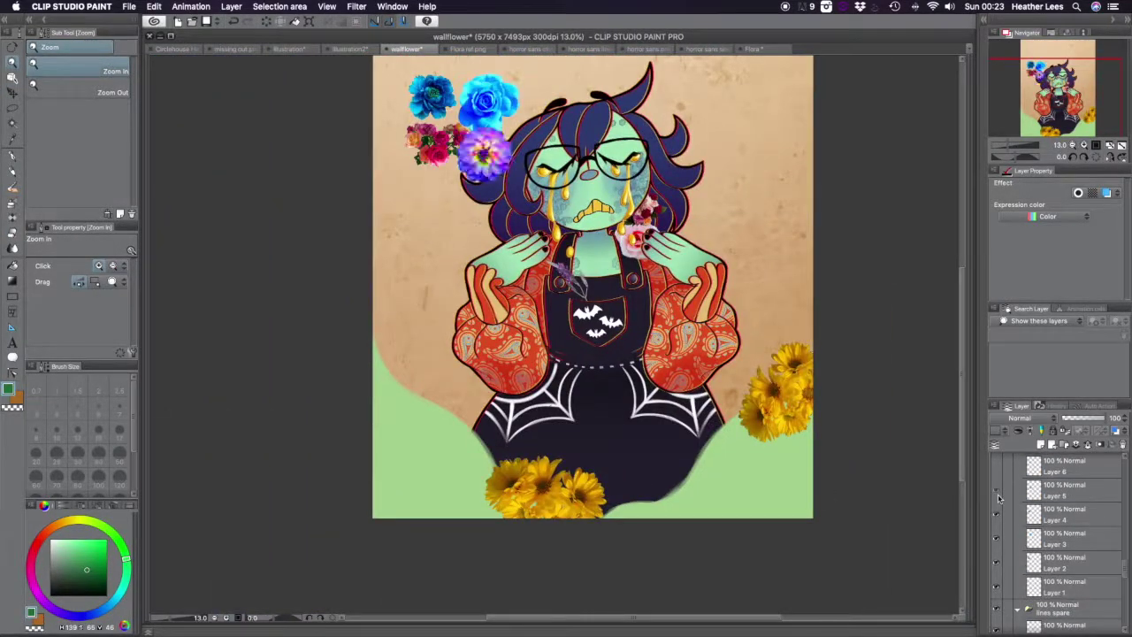
scroll(998, 493, up, 2)
scroll(1026, 540, up, 10)
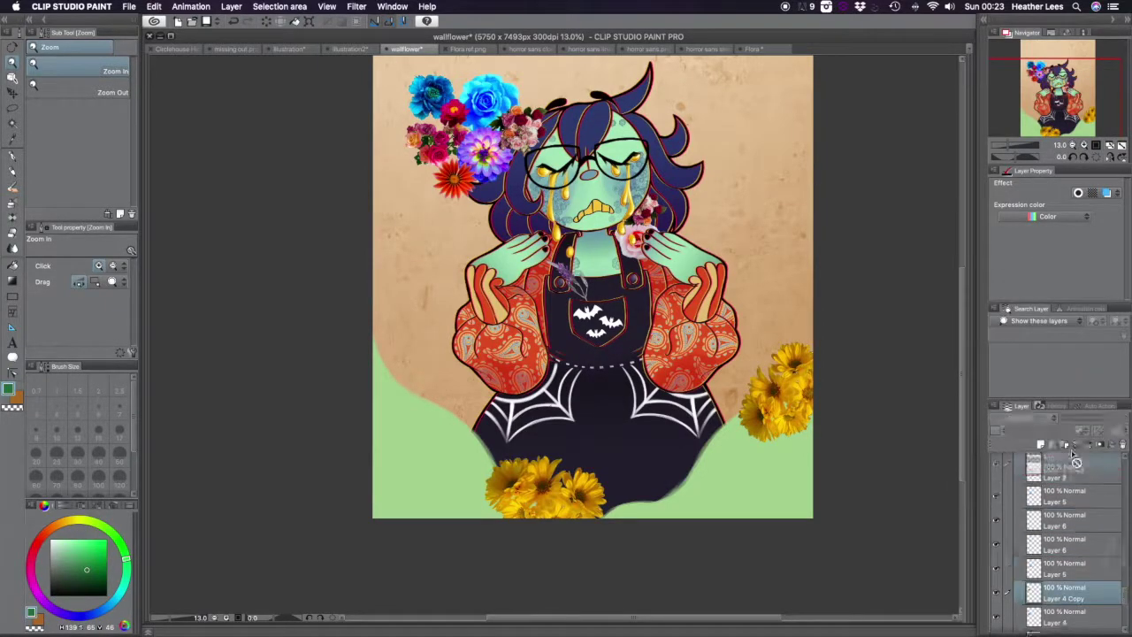
click(1004, 509)
key(k)
drag(438, 142, 407, 389)
key(ctrl+t)
key(Return)
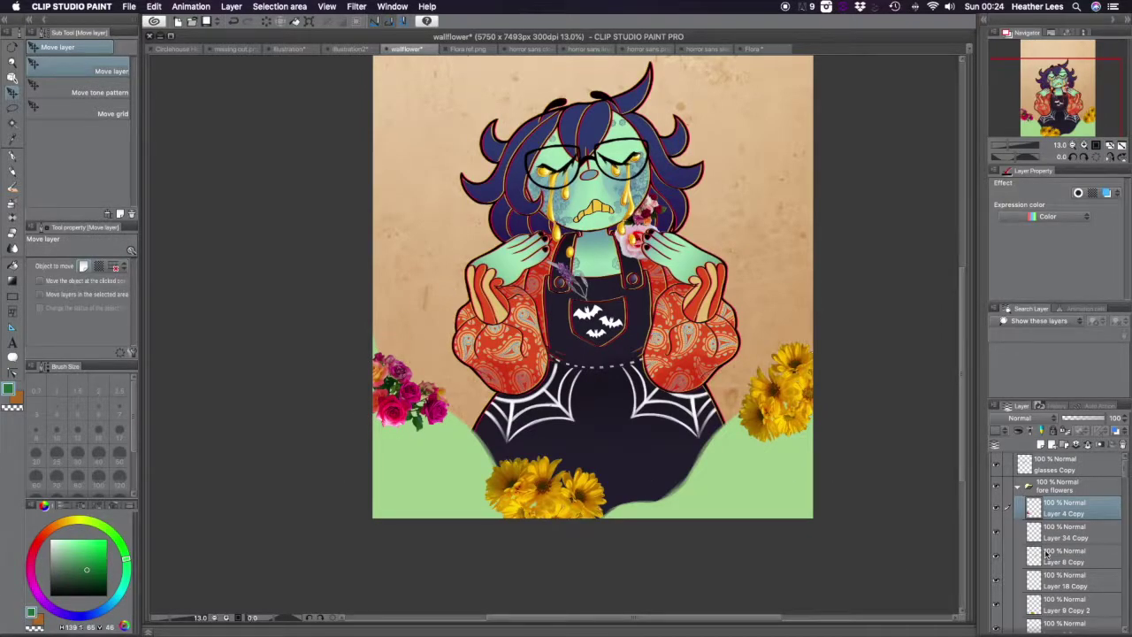
- Copy the teal rose into the fore flowers folder twice, one at the bottom edge and a smaller one over the right yellow flowers
scroll(1046, 553, down, 6)
click(998, 492)
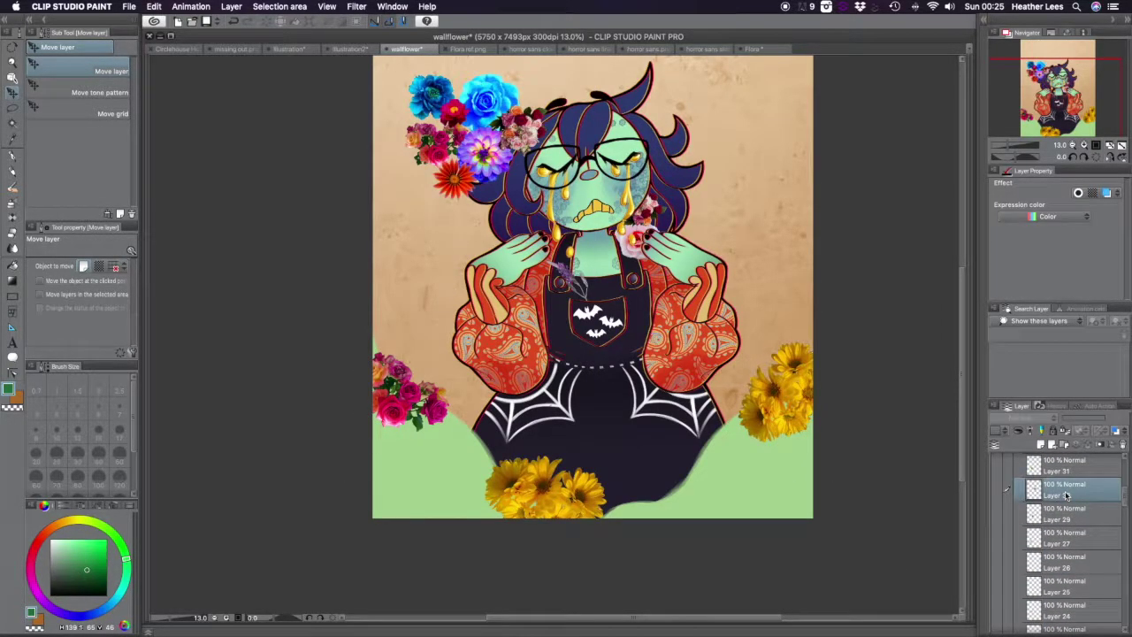
drag(1067, 473, 1053, 492)
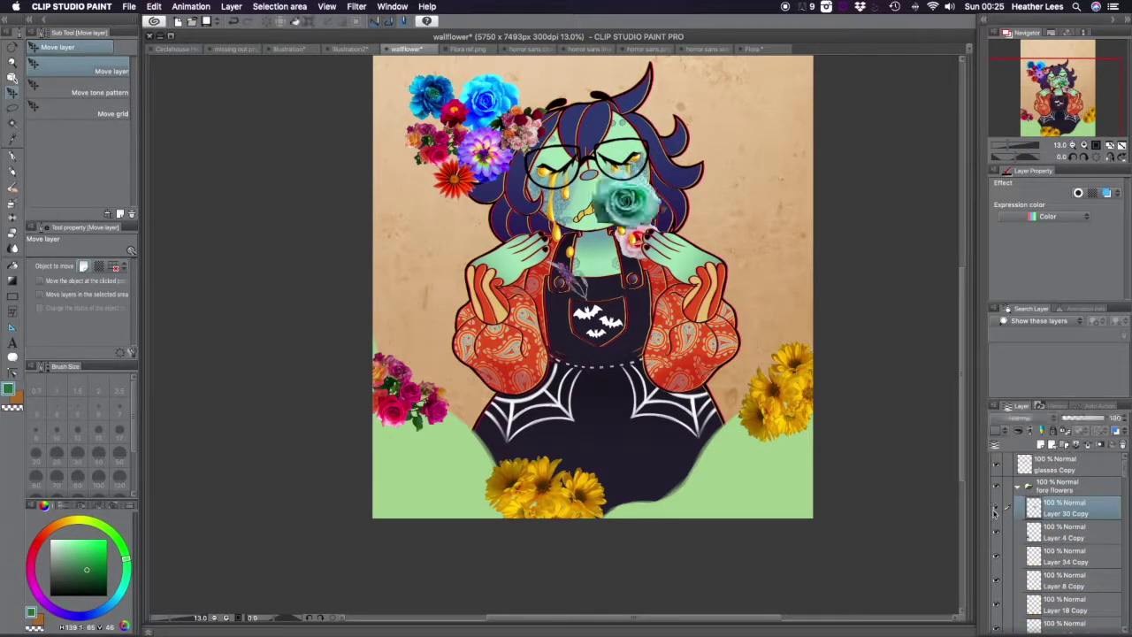
key(ctrl+t)
drag(648, 484, 788, 349)
key(Return)
scroll(1044, 531, down, 10)
right_click(999, 478)
click(1049, 303)
- Add two copies of the magenta flower, a small one left of the bottom yellow flowers and a larger one in the bottom-right canvas corner
scroll(999, 492, up, 8)
click(998, 492)
key(ctrl+t)
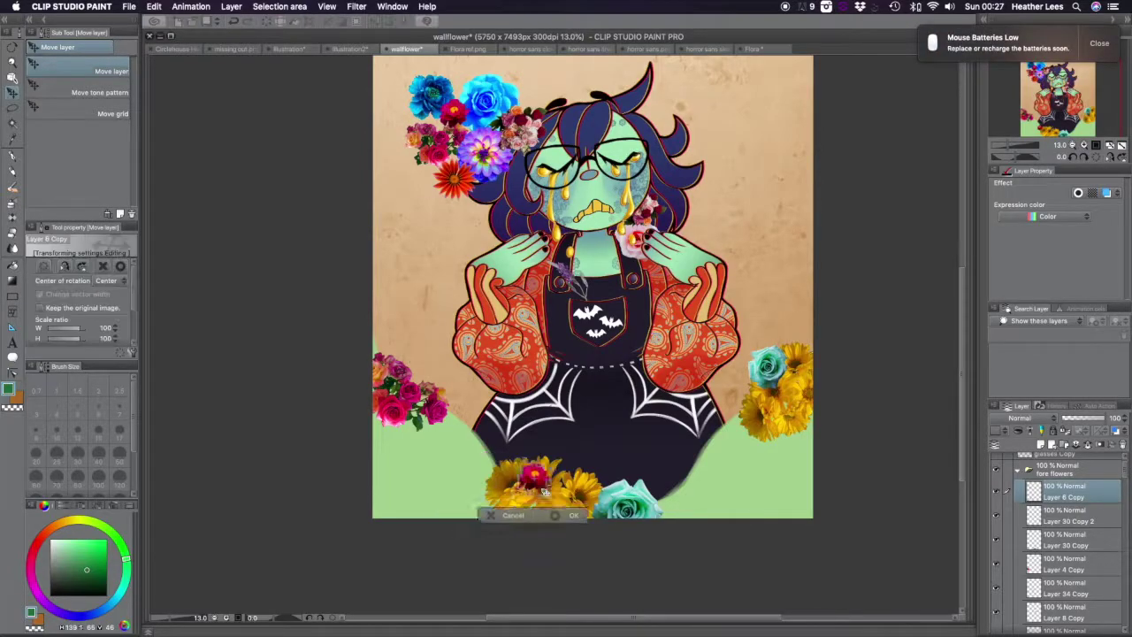
key(Return)
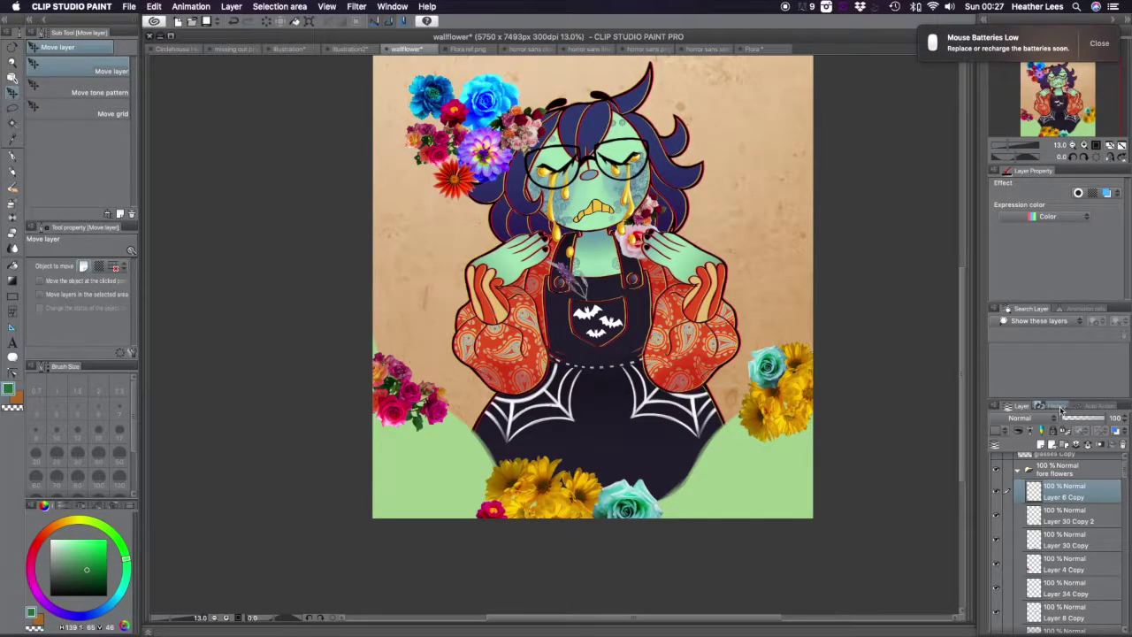
key(ctrl+t)
drag(517, 513, 783, 492)
key(Return)
- Show all the Flower Pack flowers, select them and copy them into a new document
right_click(925, 482)
drag(995, 530, 996, 570)
click(996, 570)
click(1061, 505)
key(m)
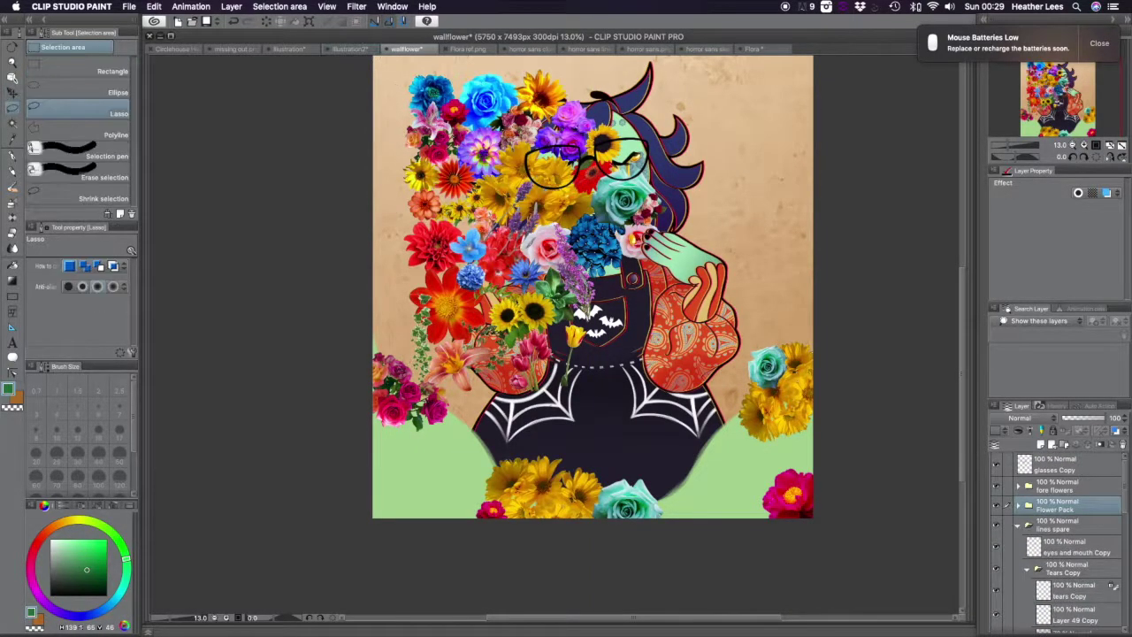
drag(398, 62, 683, 433)
click(155, 7)
click(198, 101)
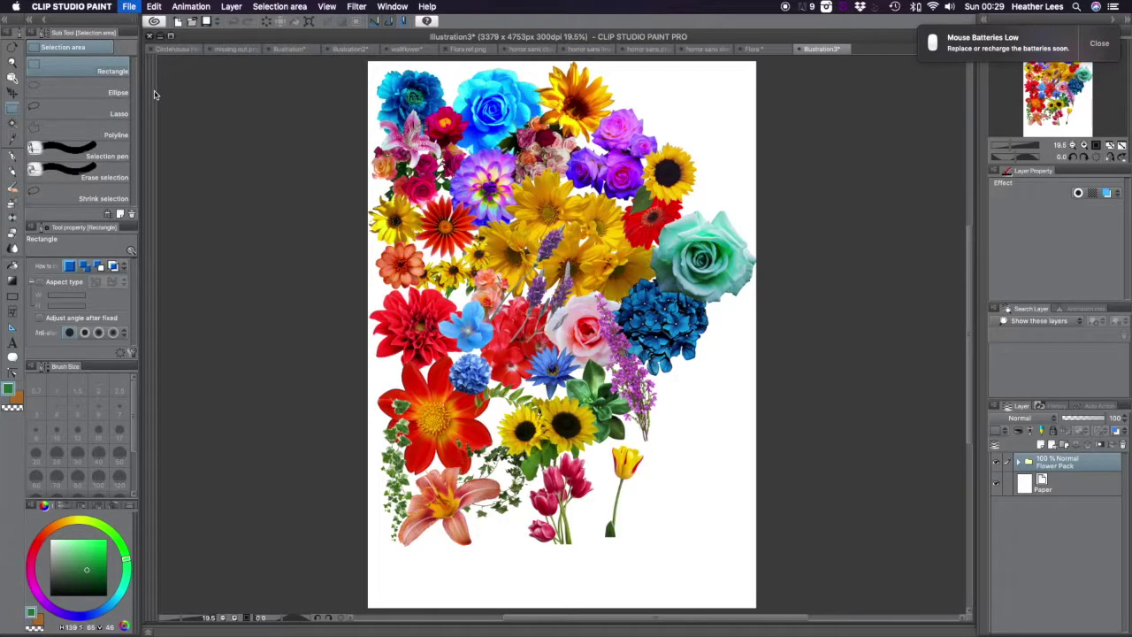
click(423, 203)
key(Return)
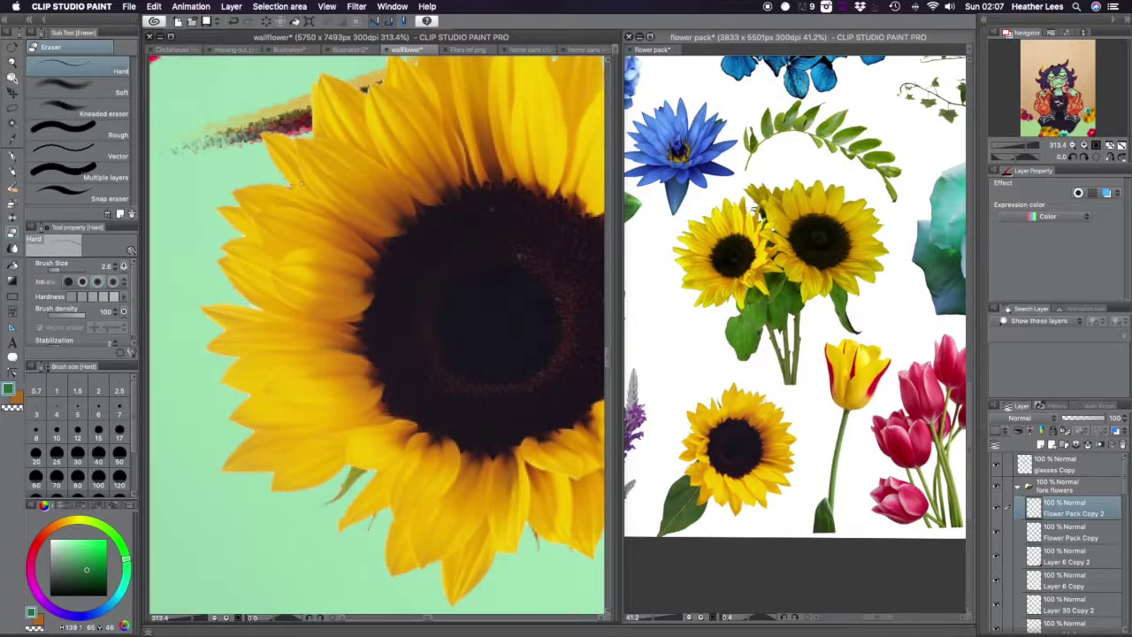
- Clean up the sunflower's petal edges with the Hard eraser and move it from the hand to between the left sleeve and the overalls
scroll(299, 185, down, 5)
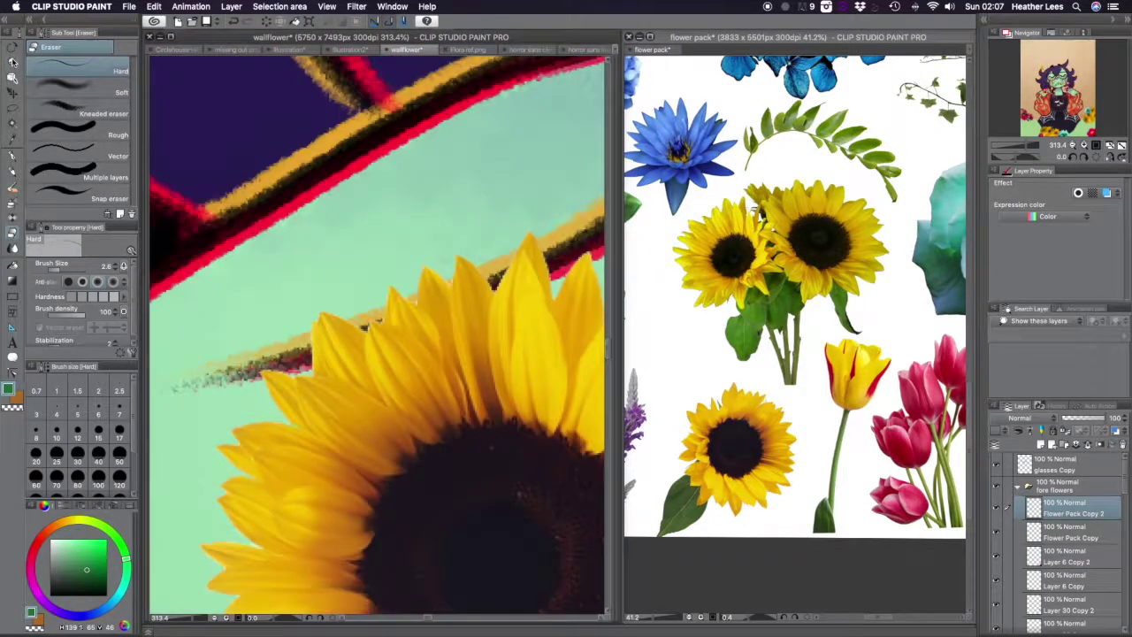
drag(248, 283, 413, 242)
scroll(413, 241, down, 5)
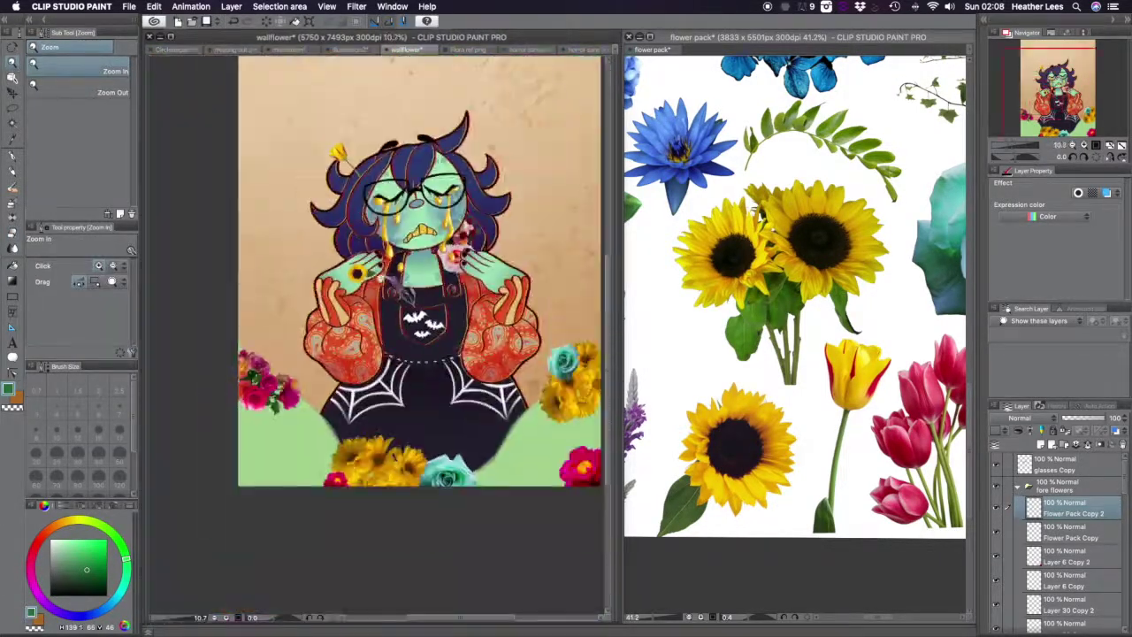
scroll(413, 242, up, 3)
key(ctrl+t)
drag(295, 235, 460, 306)
key(Return)
key(e)
scroll(400, 404, up, 5)
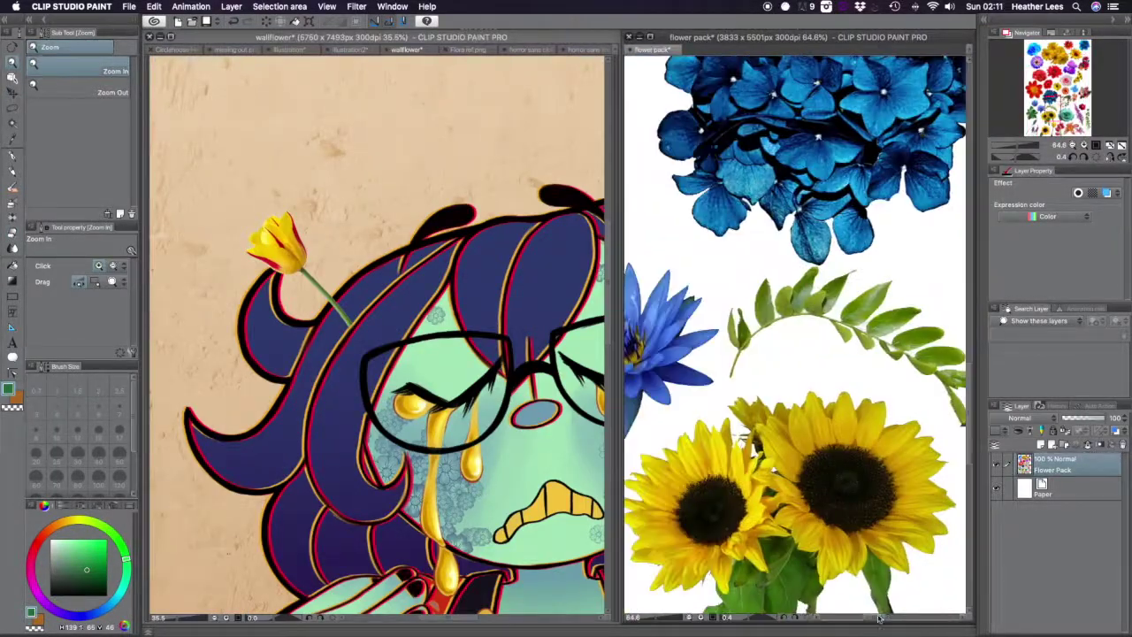
- Copy the arched leafy branch from the flower pack and rotate it into the hair beneath the yellow tulip
click(95, 111)
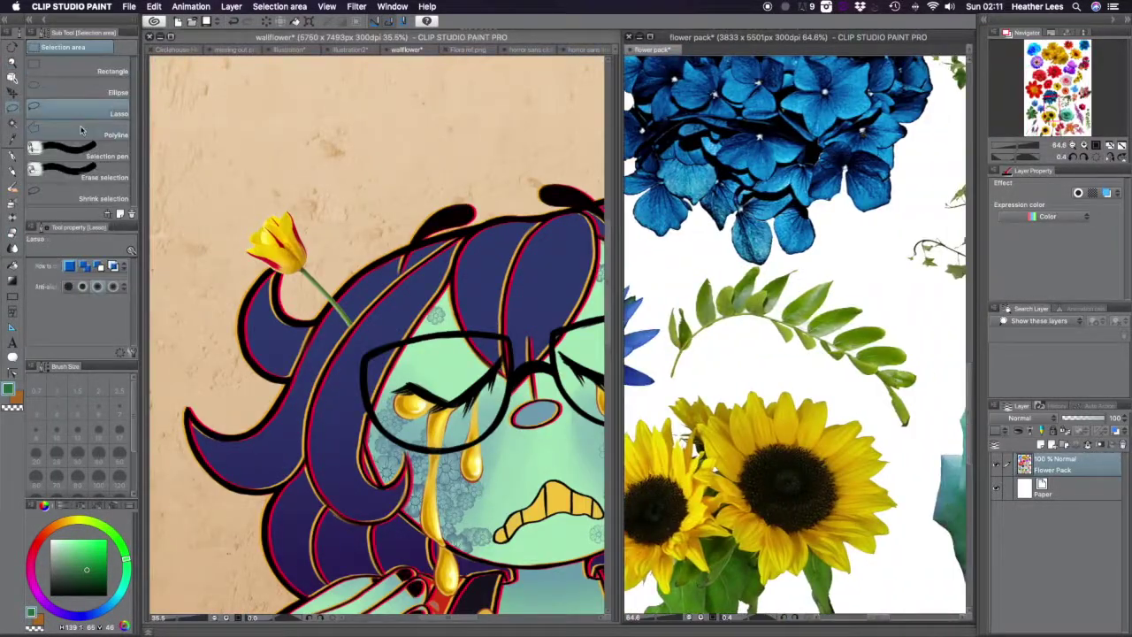
key(ctrl+c)
key(ctrl+v)
key(ctrl+t)
drag(379, 323, 339, 360)
key(Return)
scroll(291, 336, up, 5)
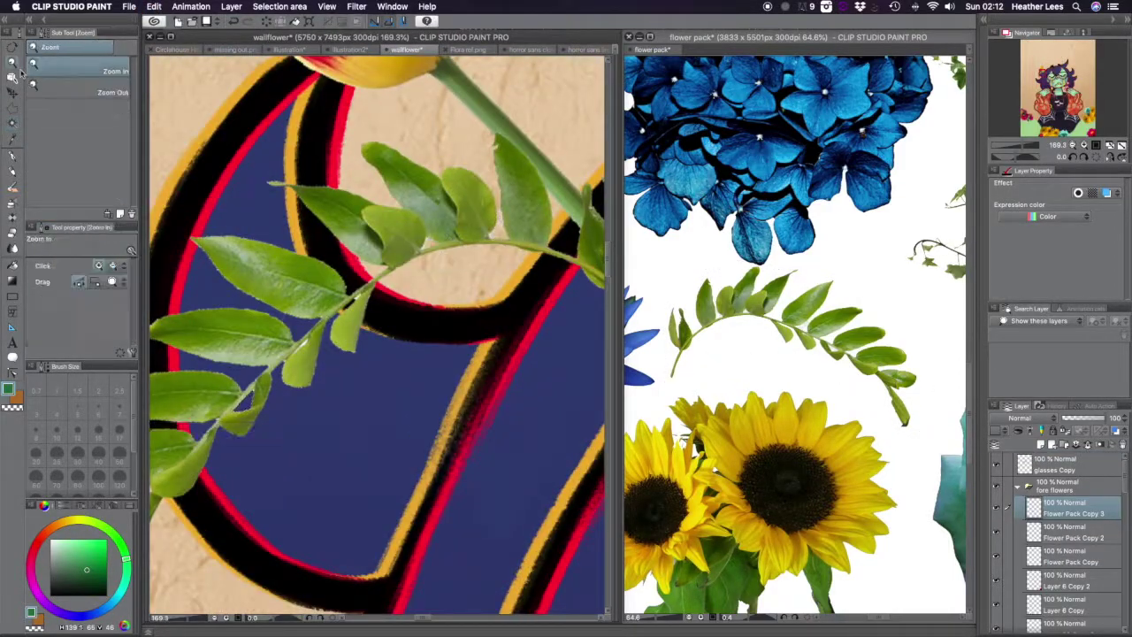
- Copy the blue hydrangea from the flower pack and place it scaled down between the overalls and the right yellow flowers
key(ctrl+0)
click(973, 398)
scroll(973, 398, up, 5)
key(m)
drag(688, 254, 654, 352)
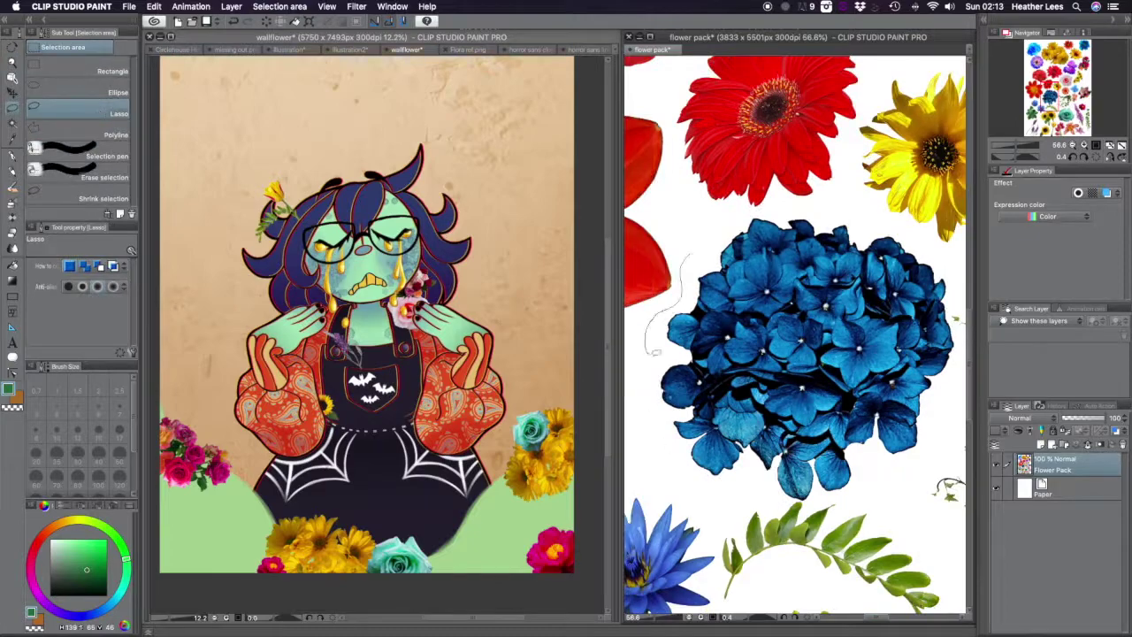
key(ctrl+c)
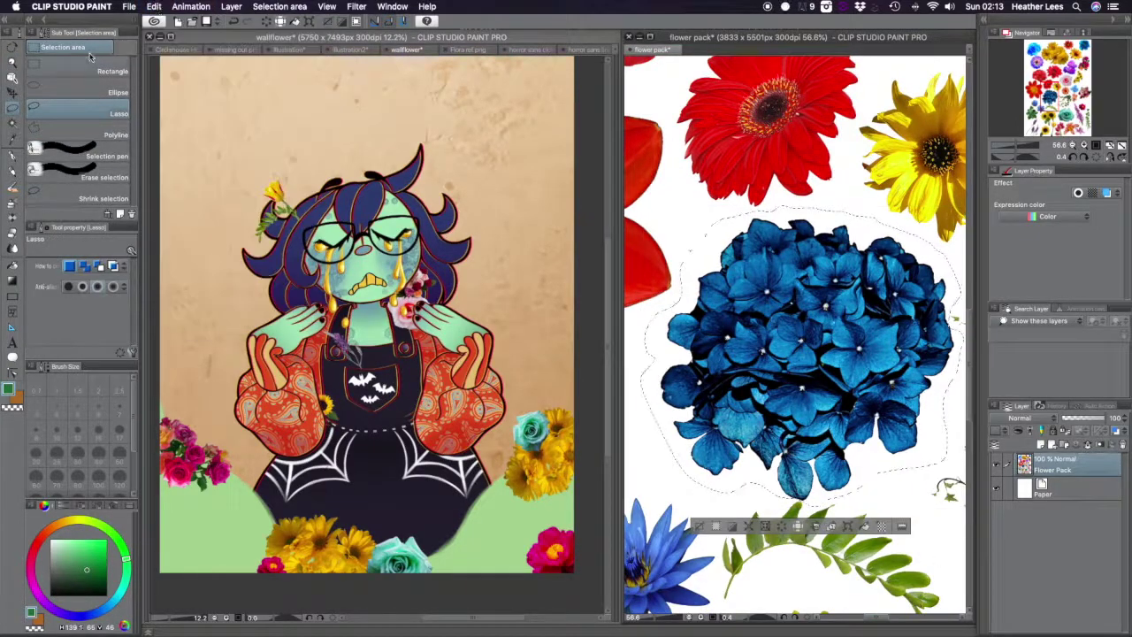
click(331, 131)
click(154, 6)
click(168, 73)
drag(448, 547, 498, 493)
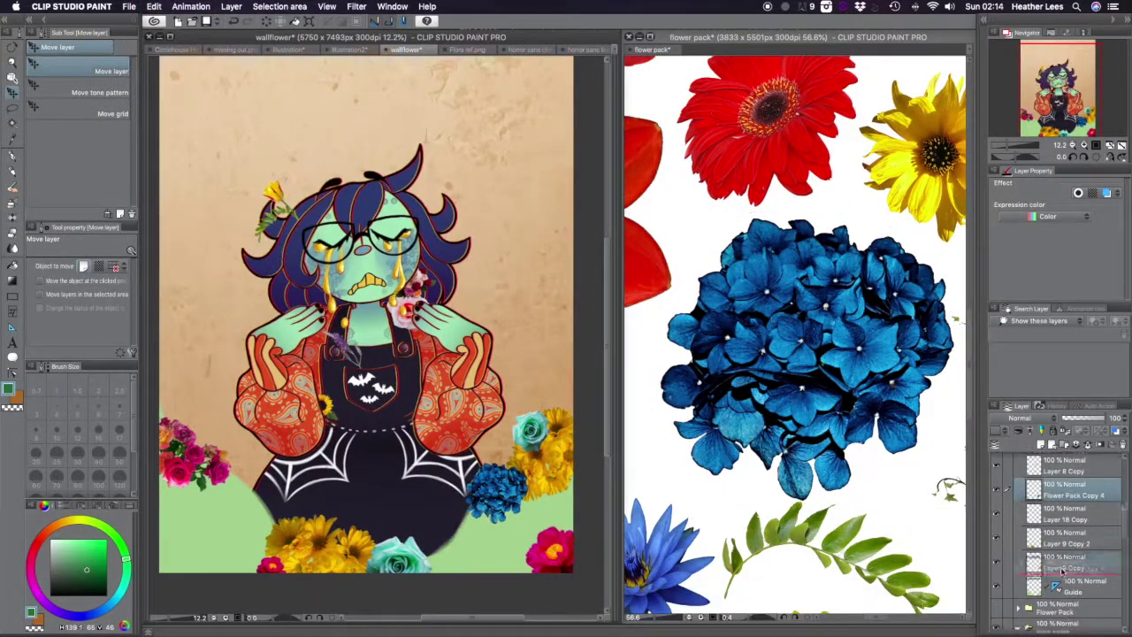
- Order the hydrangea at the bottom of the fore flowers folder, duplicate it and place the duplicate beneath the left magenta roses
right_click(1071, 566)
click(1066, 190)
key(ctrl+t)
click(196, 543)
- Copy the purple flower sprig from the flower pack and place it over the right sleeve above the blue hydrangea
scroll(363, 309, down, 3)
scroll(283, 221, up, 4)
click(796, 336)
scroll(796, 336, down, 5)
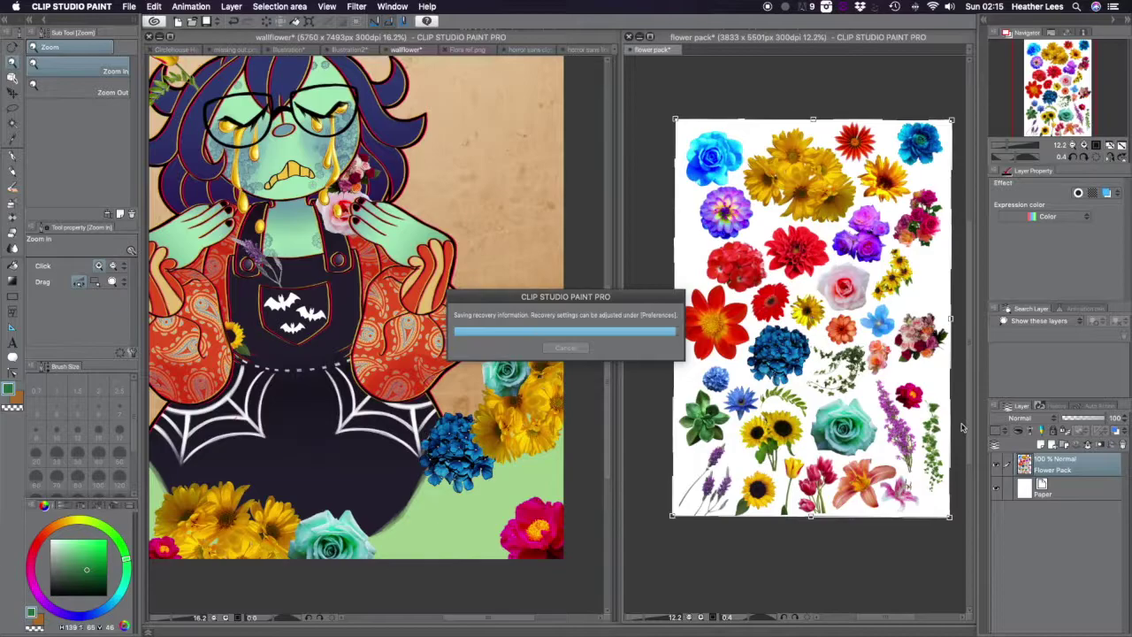
scroll(911, 437, up, 4)
key(m)
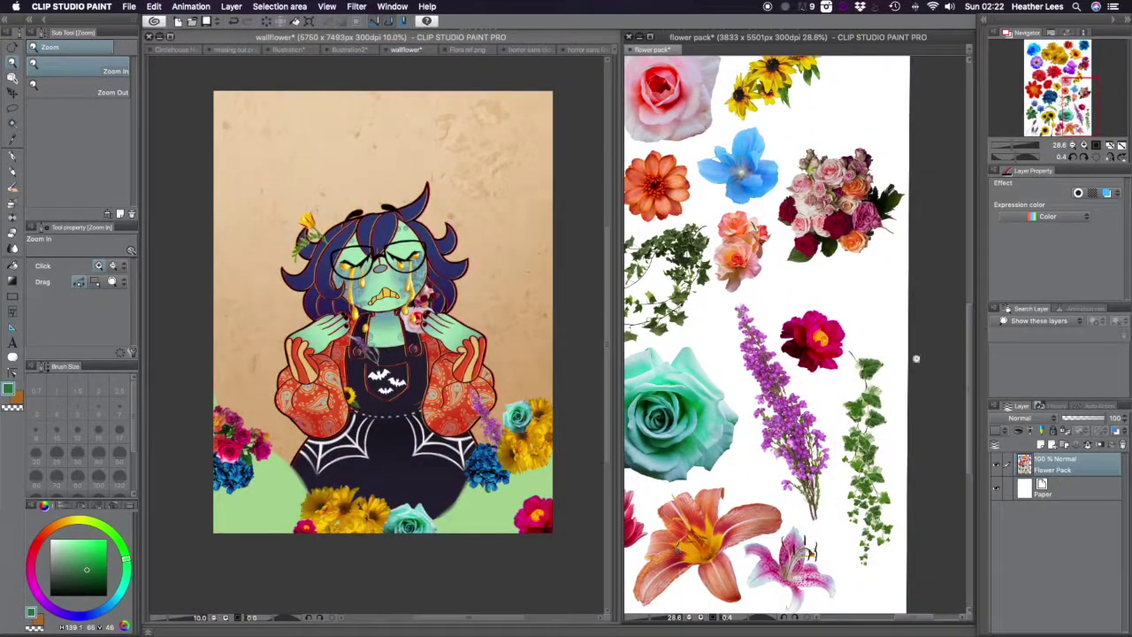
- Copy the red flower cluster from the flower pack, placing it beside the bottom teal rose and at both outer edges of the arrangement
scroll(917, 358, down, 10)
scroll(888, 623, left, 5)
key(m)
drag(695, 347, 656, 413)
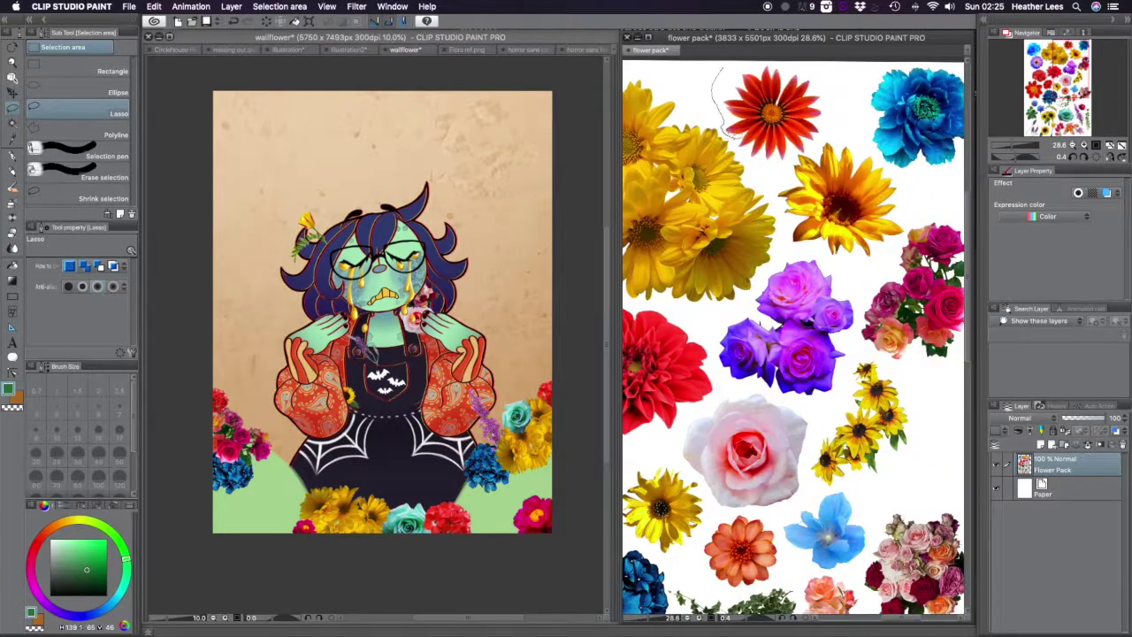
- Paste the orange-red daisy into both sides of the foreground arrangement and place the pink tulips beside the left daisy
click(510, 47)
key(cmd+v)
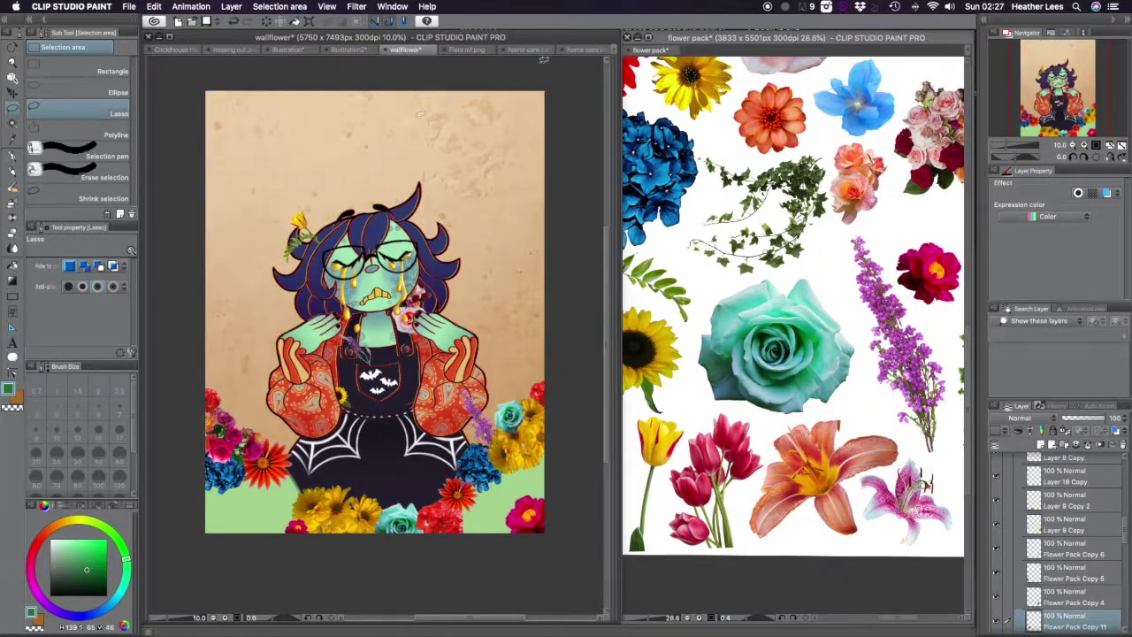
key(ctrl+v)
key(ctrl+t)
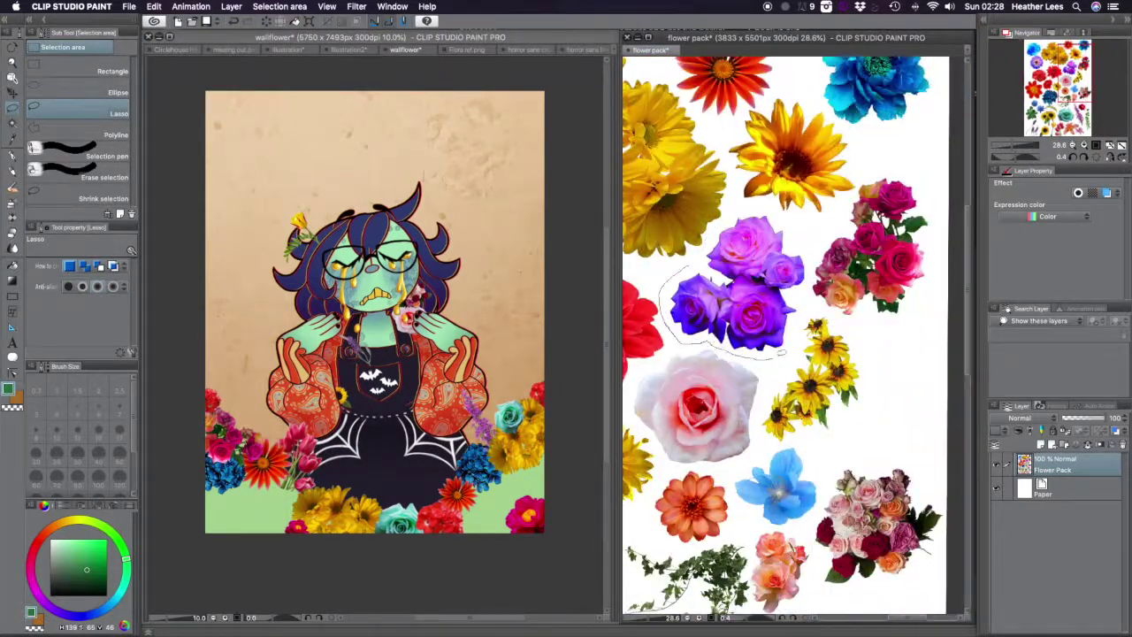
- Copy the purple rose cluster from the flower pack and place it below the orange-red daisy in the left foreground
click(154, 6)
click(168, 66)
key(ctrl+v)
key(ctrl+t)
click(618, 251)
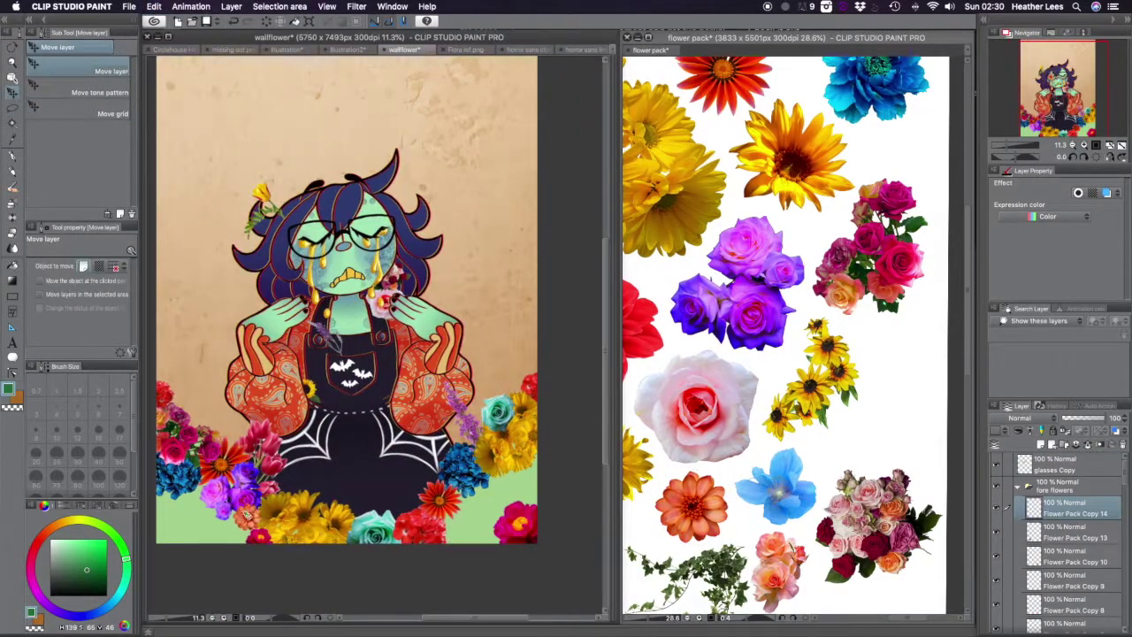
click(534, 498)
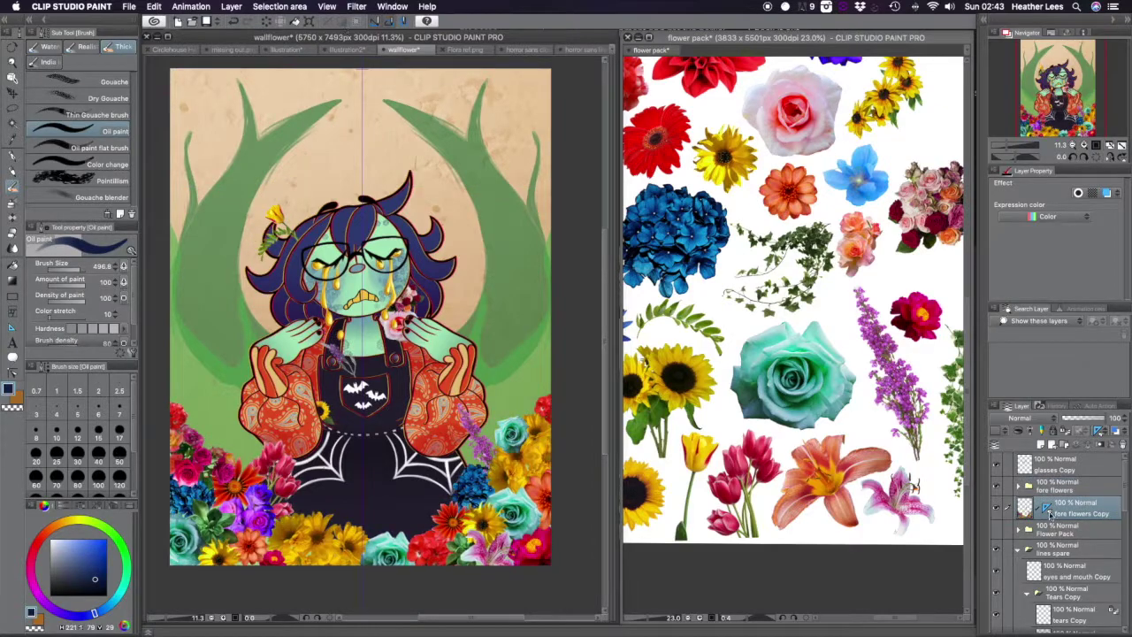
- Shift the merged fore flowers copy upward and turn it into a dark blue shadow at 54% opacity, erased from the upper body
key(super+t)
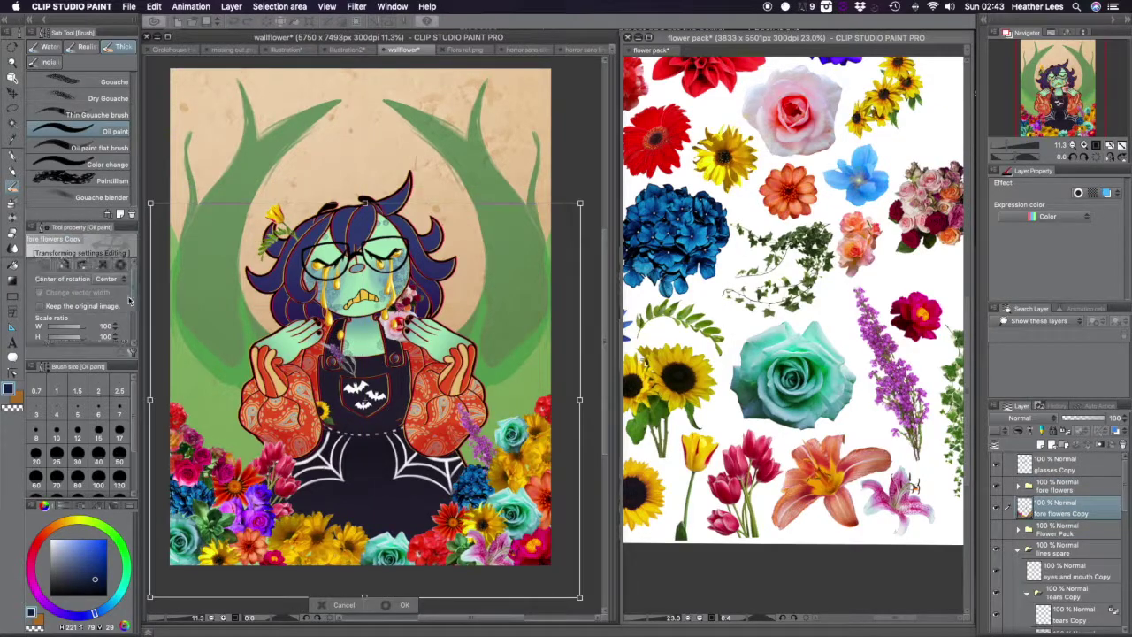
key(Return)
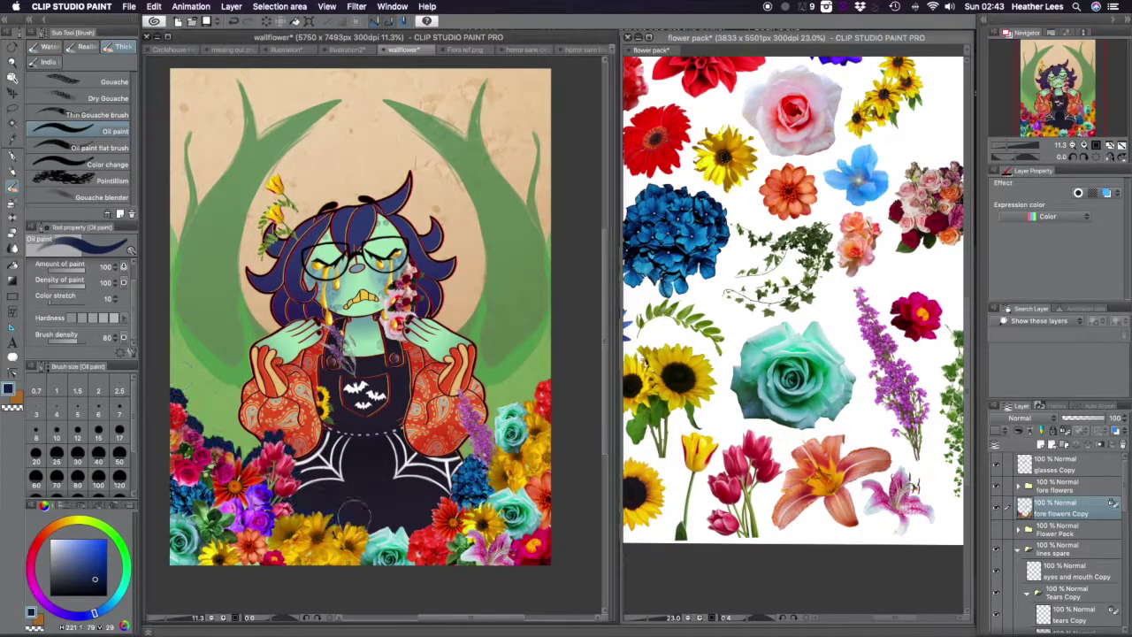
key(e)
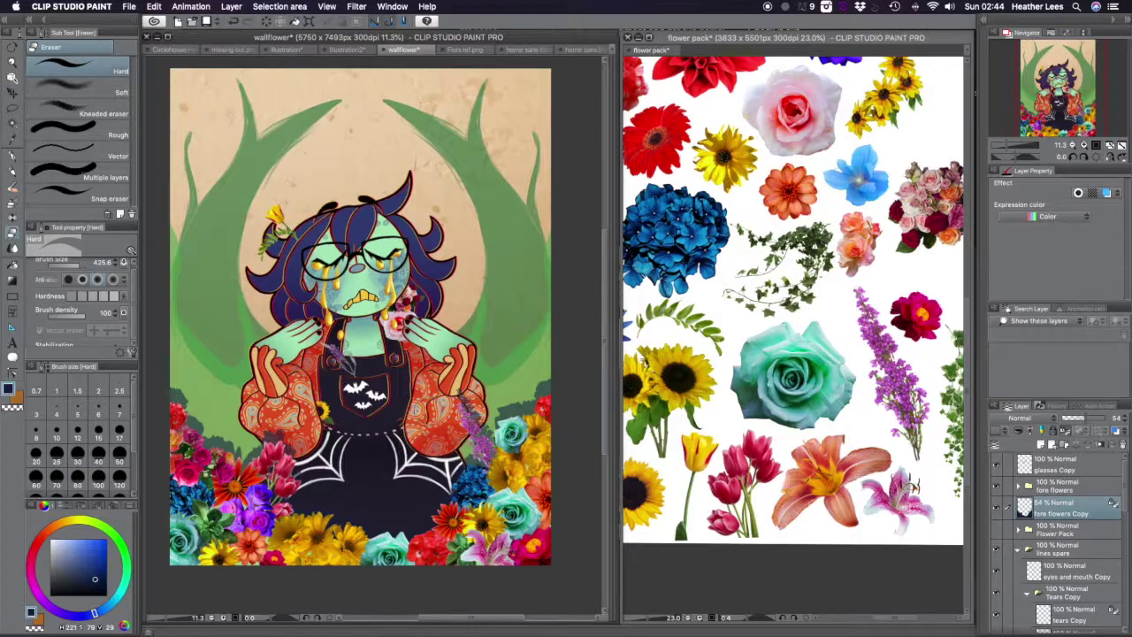
- Soften the edges of the dark shadow behind the foreground flowers with the Textured blender at size 77.6
scroll(277, 336, up, 8)
key(b)
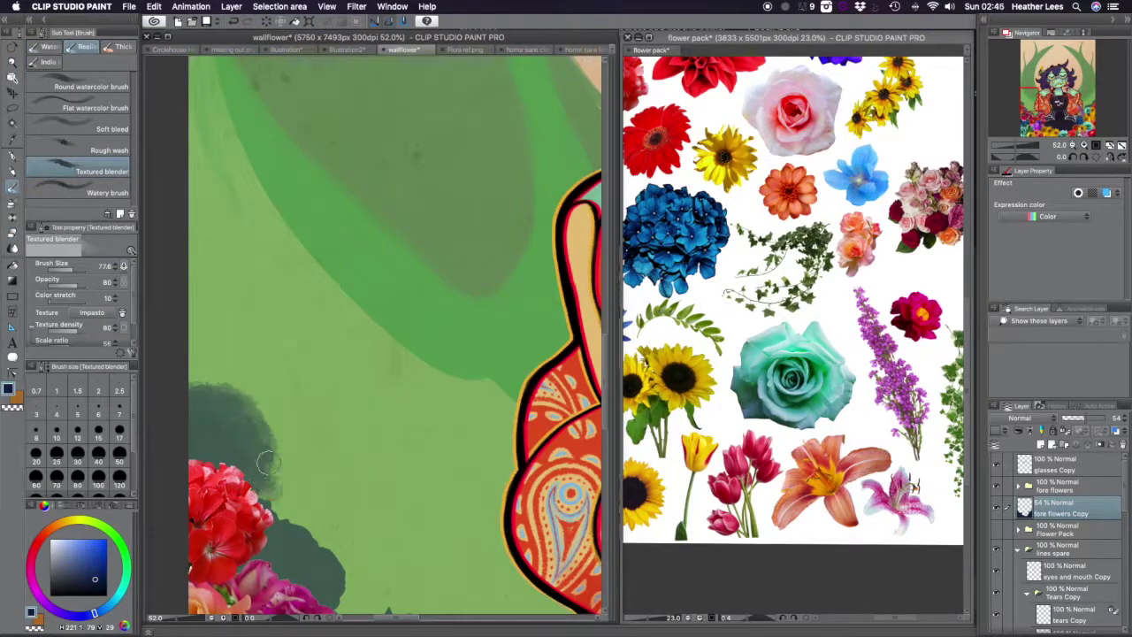
scroll(314, 389, down, 2)
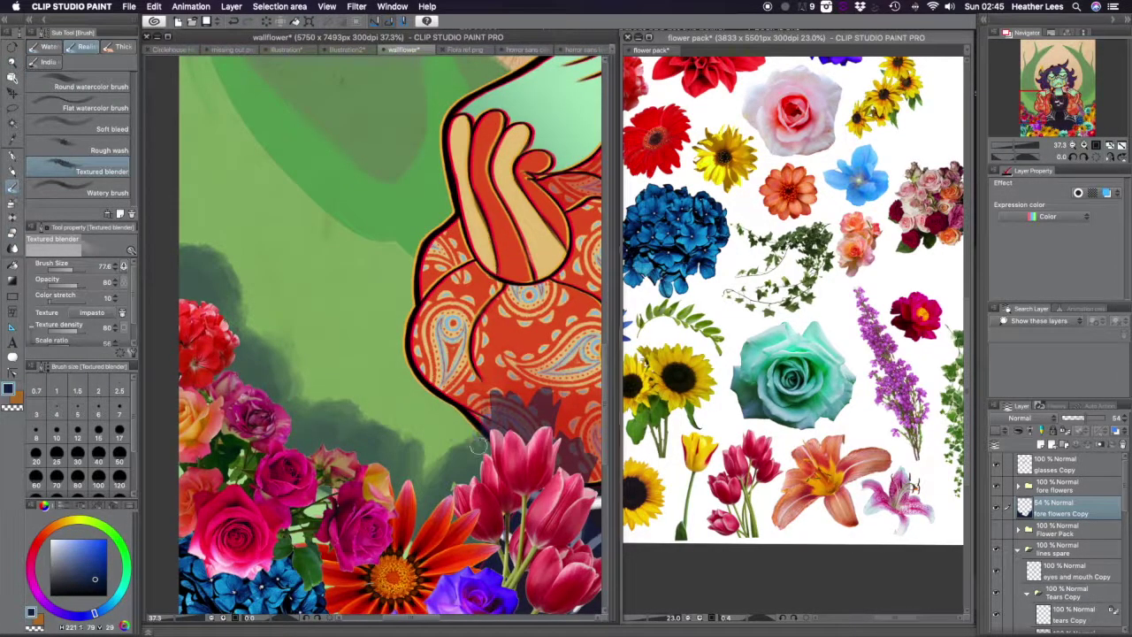
scroll(479, 445, down, 5)
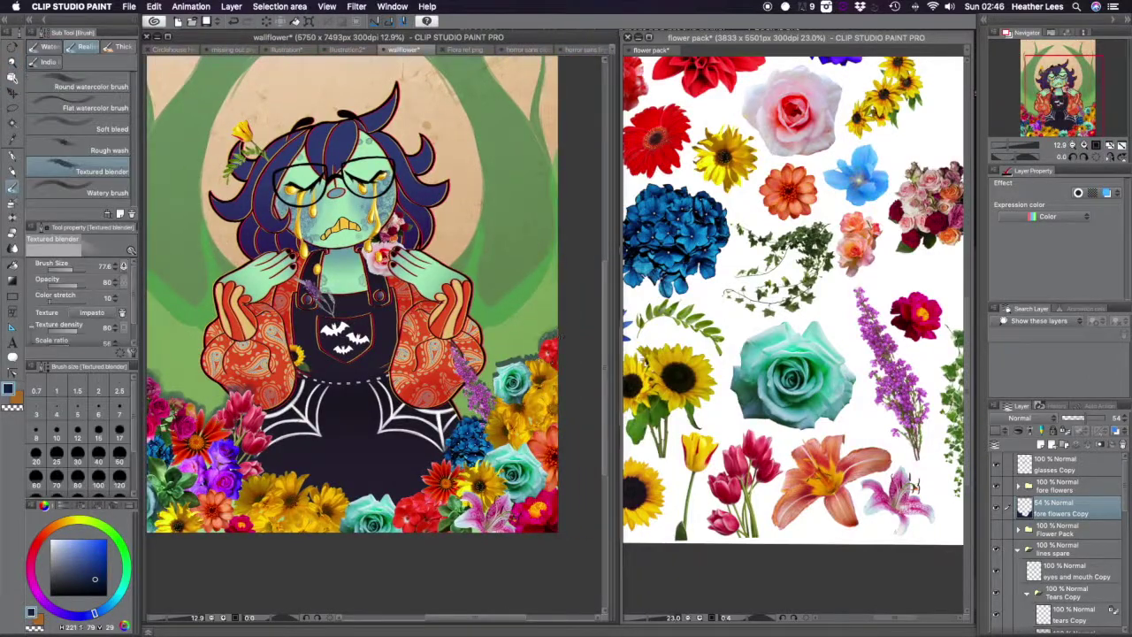
scroll(549, 456, down, 3)
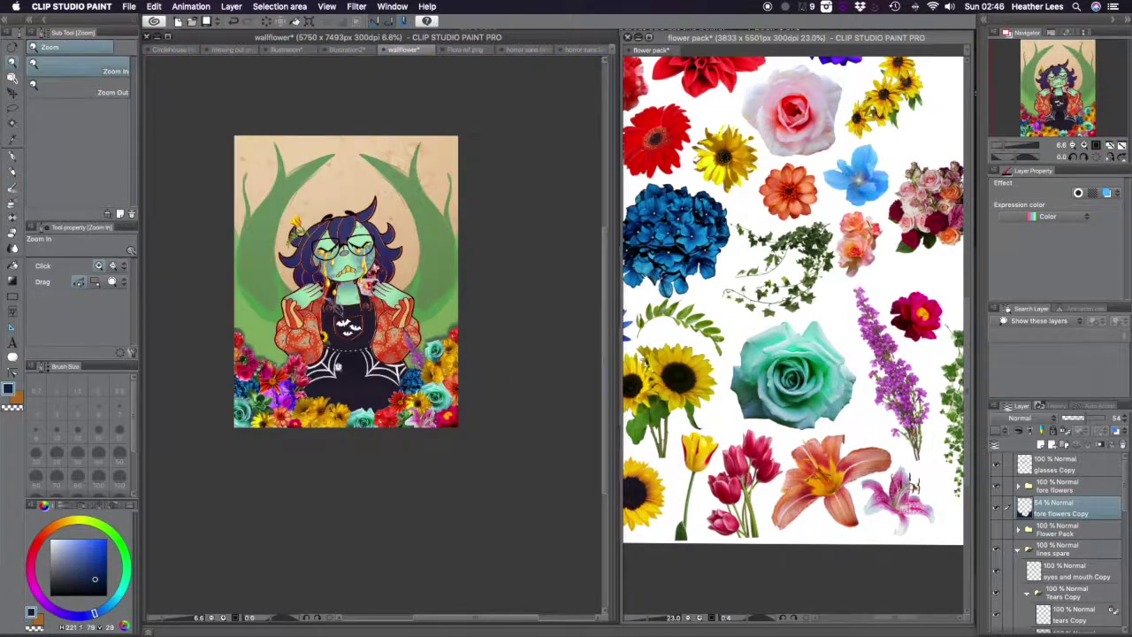
- Copy the small yellow black-eyed flower spray from the flower pack into the mid flowers folder, placed near the left edge of the illustration
scroll(549, 456, up, 3)
scroll(548, 455, down, 3)
click(729, 544)
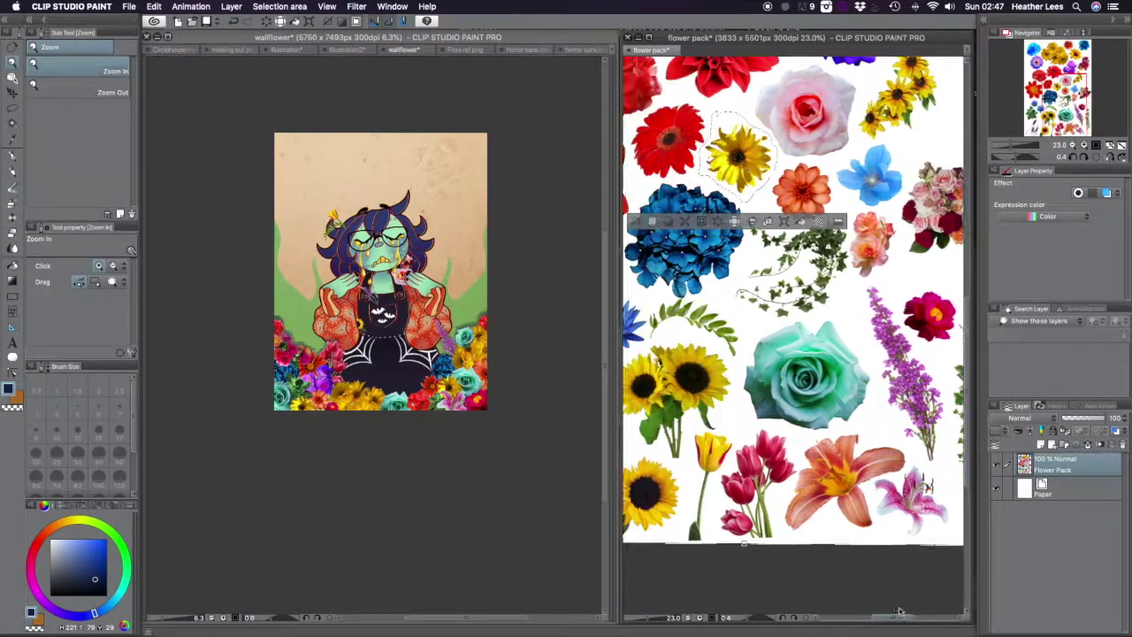
scroll(835, 257, up, 5)
key(ctrl+Tab)
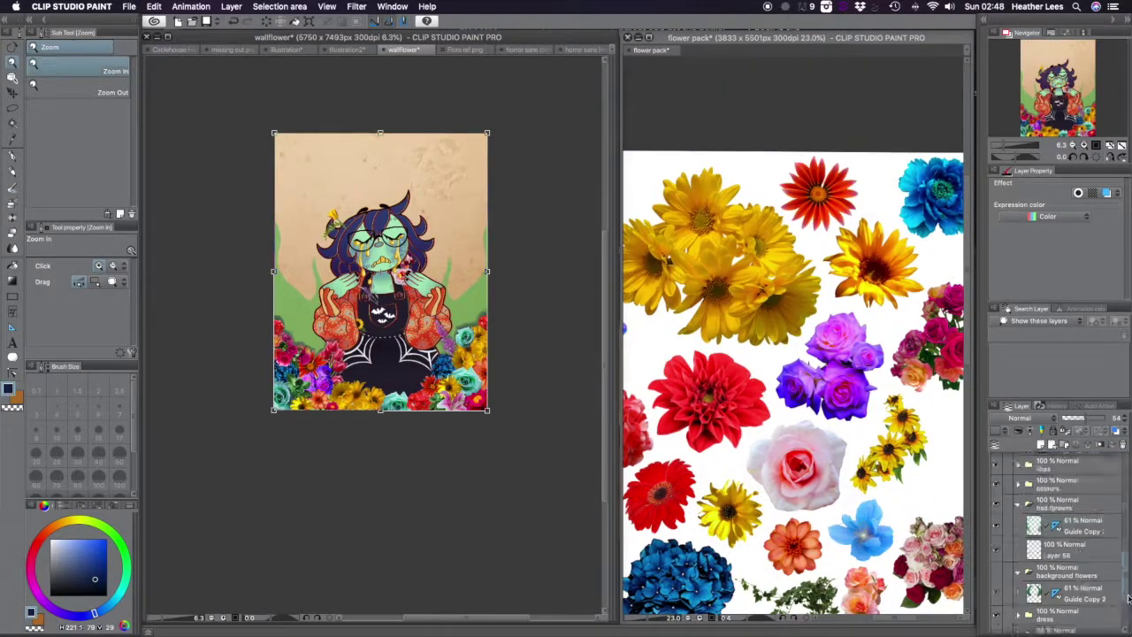
scroll(398, 283, up, 3)
click(880, 402)
key(m)
click(389, 40)
key(ctrl+v)
key(ctrl+t)
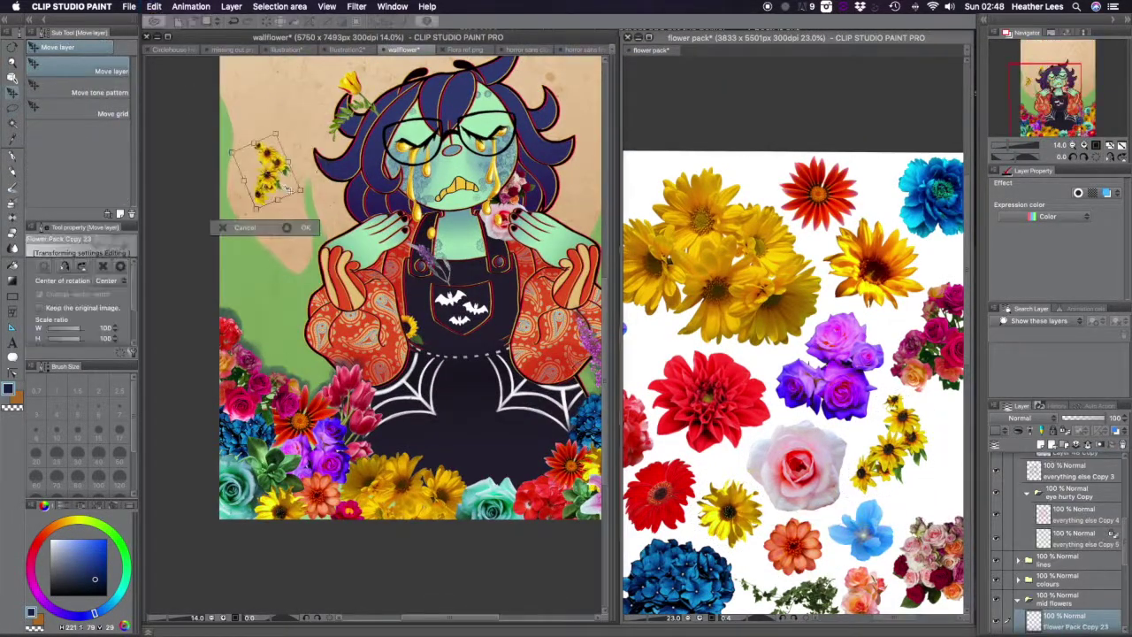
- Copy the magenta rose cluster from the flower pack and place it partly off the illustration's right edge
scroll(228, 189, down, 3)
key(ctrl+Tab)
scroll(796, 354, down, 2)
key(m)
drag(847, 193, 802, 293)
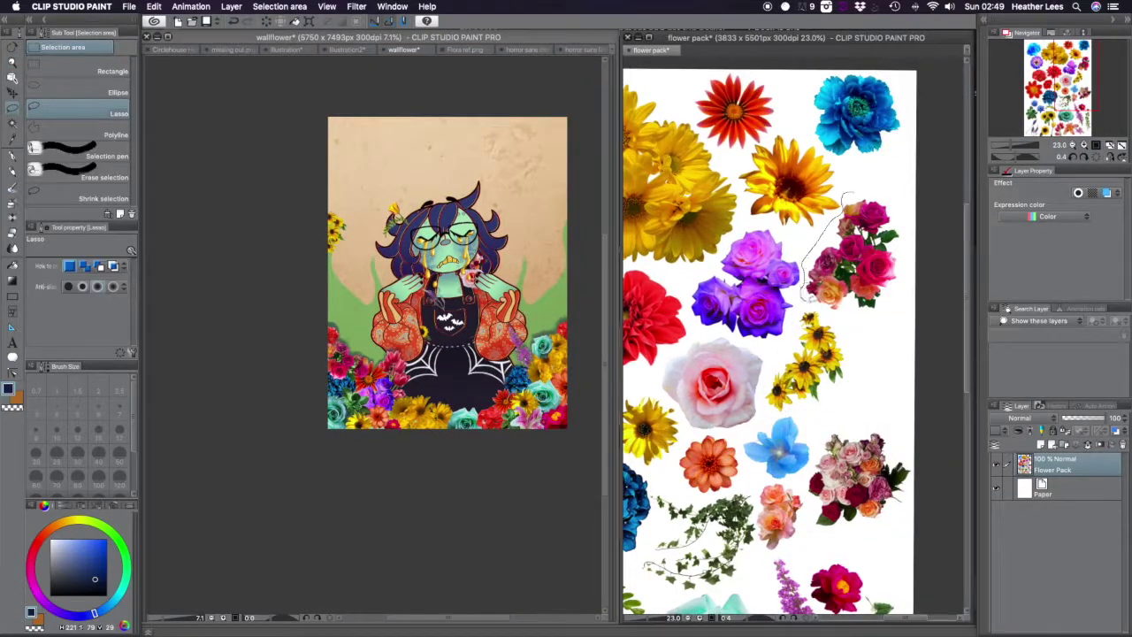
key(ctrl+c)
click(572, 44)
key(ctrl+v)
drag(467, 182, 560, 231)
key(Return)
- Copy the large yellow daisy cluster and place it below the right-edge roses, scaled to about 90% and rotated
key(ctrl+Tab)
scroll(796, 354, down, 3)
drag(707, 84, 783, 252)
key(ctrl+c)
click(389, 37)
click(154, 6)
click(195, 76)
key(ctrl+t)
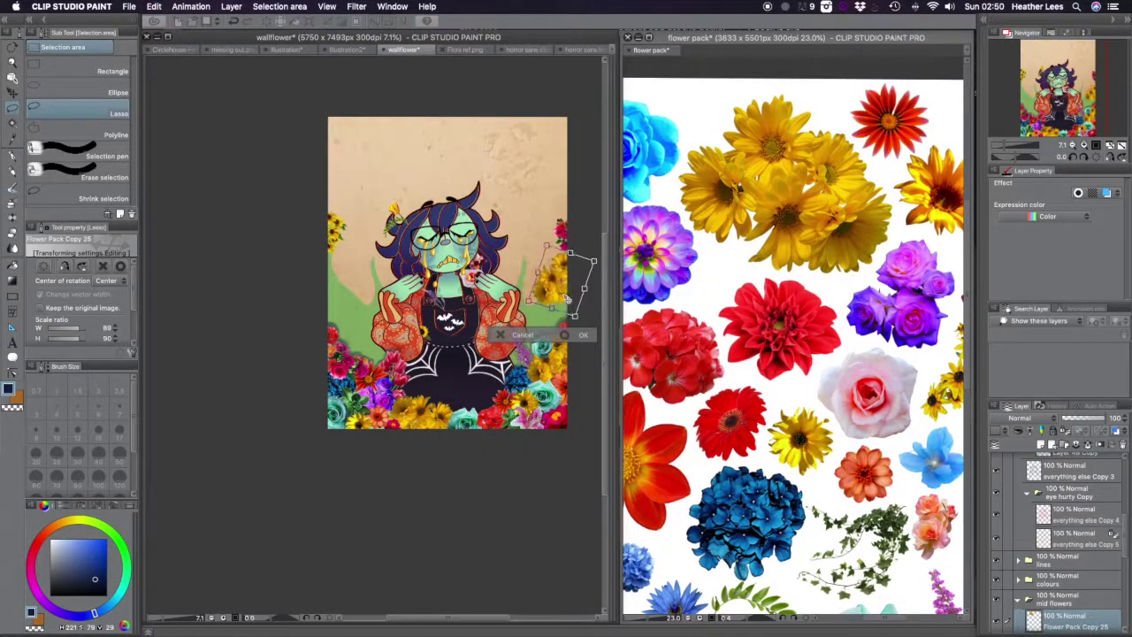
- Copy the purple flower stalk from the flower pack and paste it into the mid flowers folder
key(ctrl+Tab)
scroll(964, 386, down, 3)
scroll(964, 387, up, 2)
scroll(964, 386, down, 5)
scroll(964, 387, right, 2)
scroll(964, 386, up, 5)
scroll(964, 386, down, 5)
scroll(907, 419, right, 2)
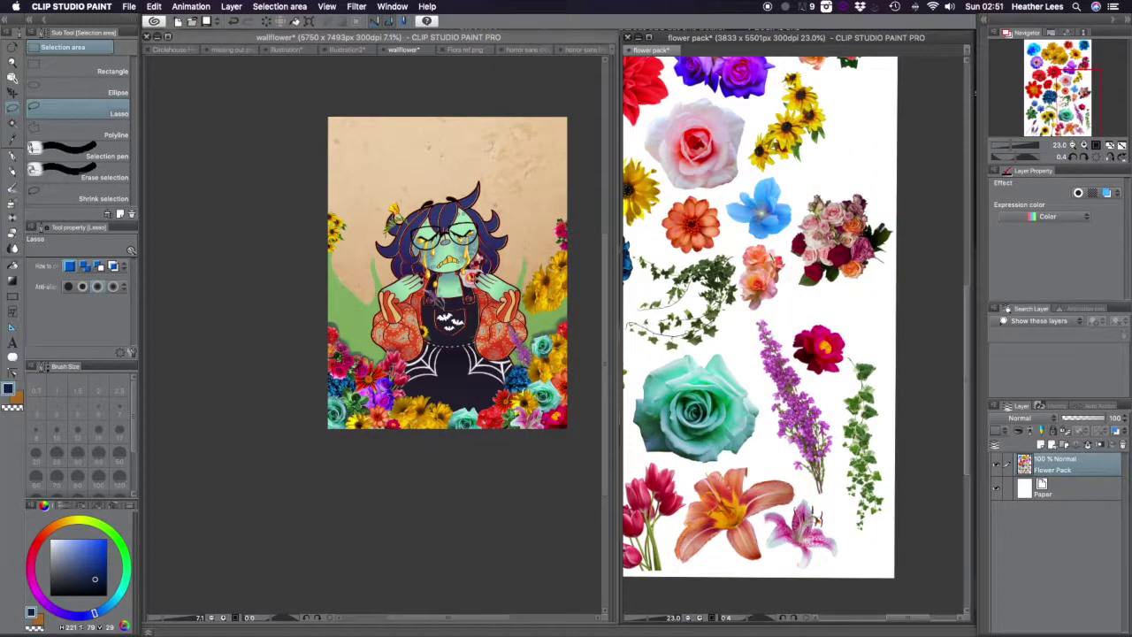
drag(787, 329, 784, 323)
click(473, 188)
key(ctrl+v)
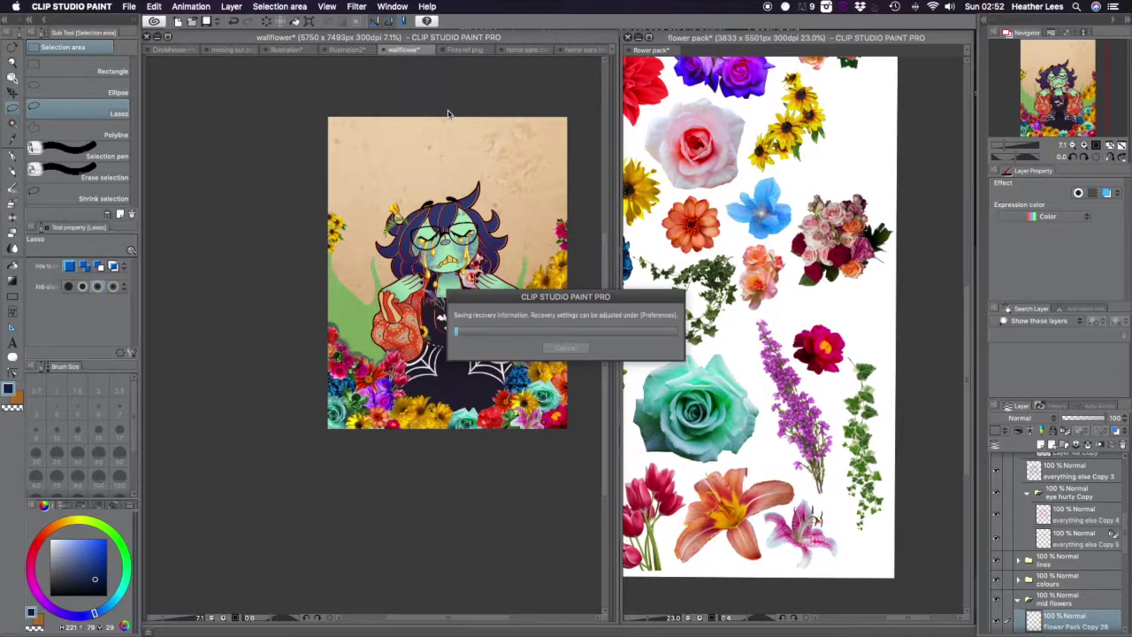
- Move and tilt the purple stalk so it rises beside the character's left-side shoulder
key(k)
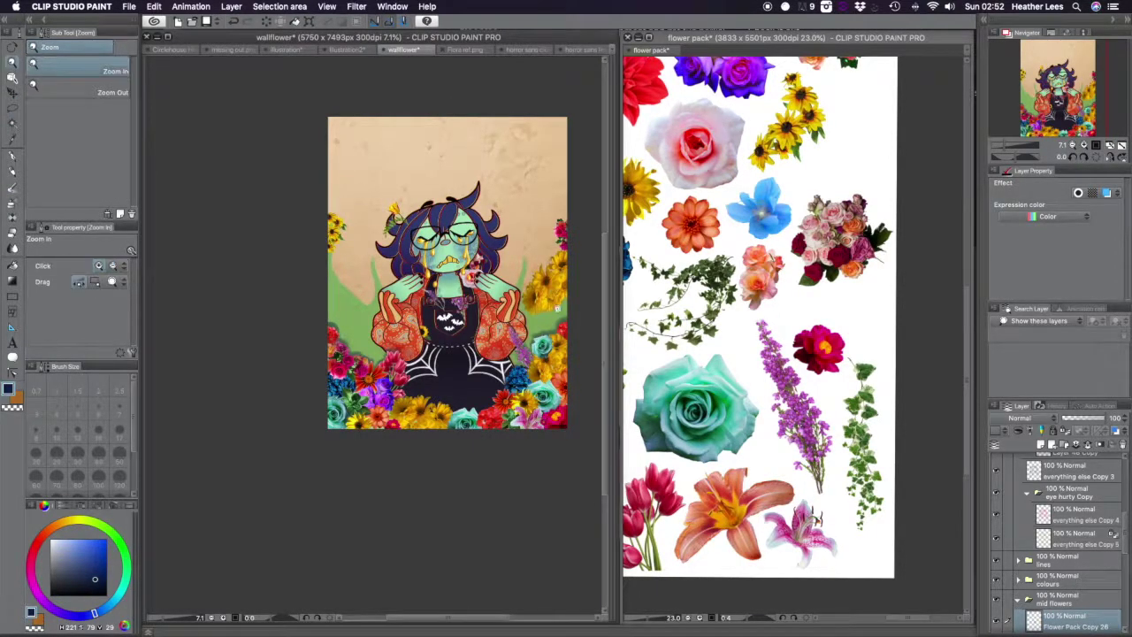
scroll(447, 113, up, 2)
scroll(1110, 493, up, 3)
scroll(1116, 517, down, 5)
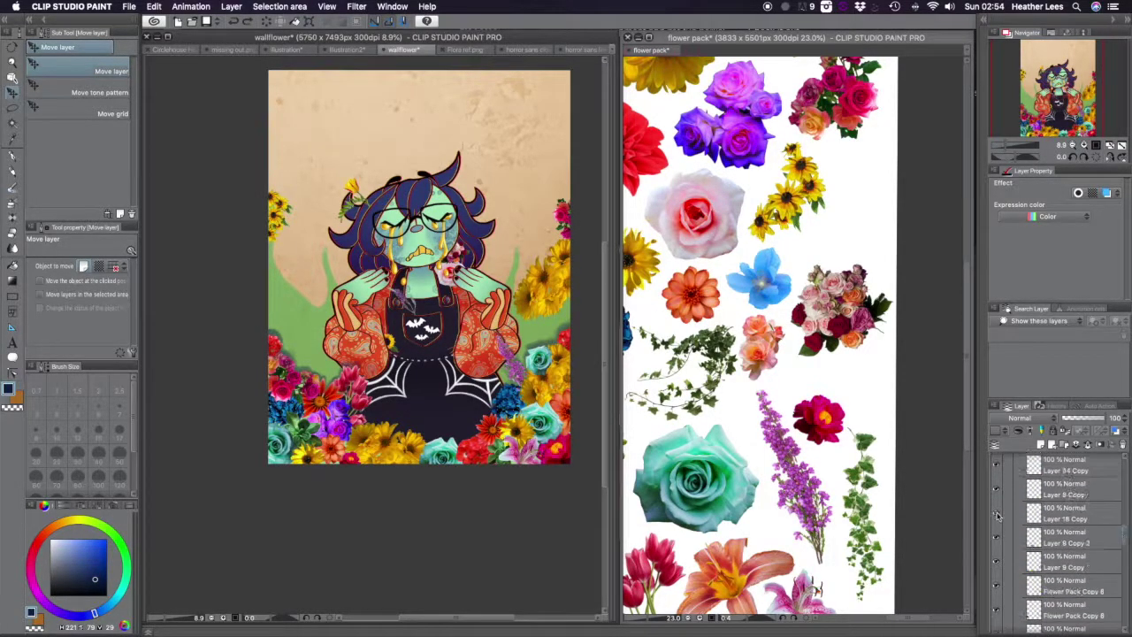
key(super+d)
scroll(1004, 531, up, 5)
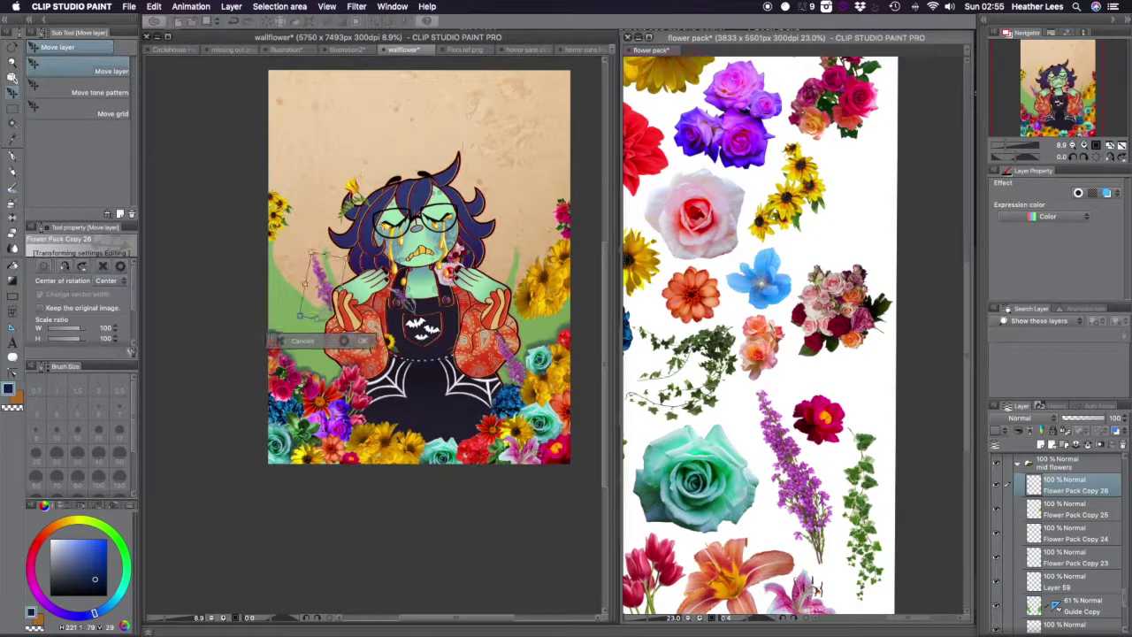
key(Return)
- Copy the small round blue flower from the flower pack and use it for the blue spike beside the right-side yellow daisies
scroll(419, 265, up, 3)
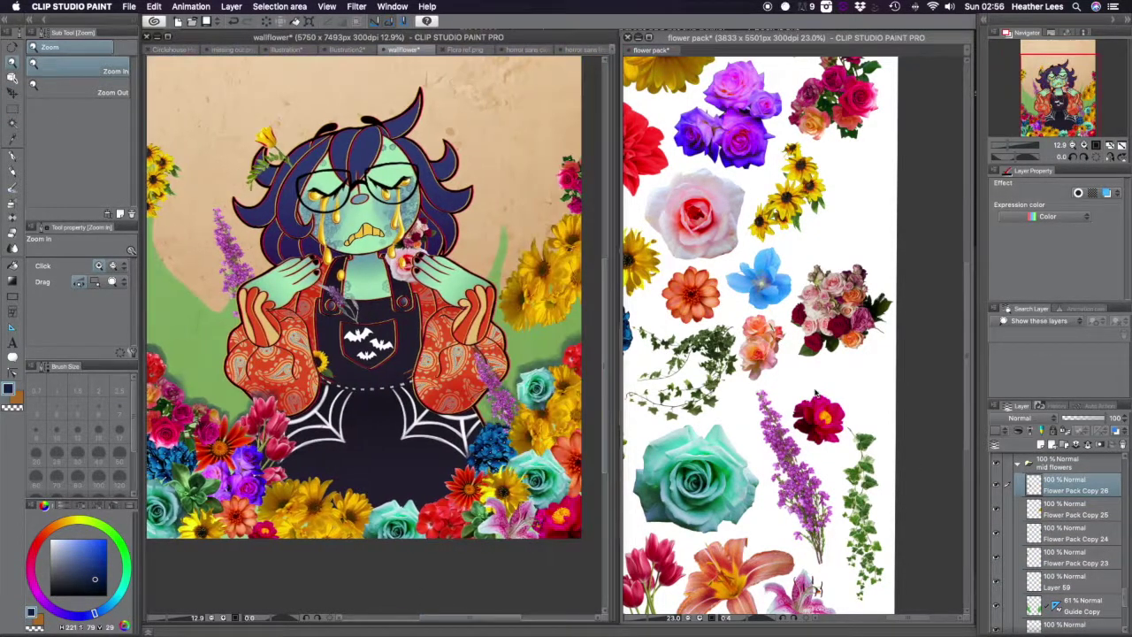
click(891, 619)
scroll(796, 354, down, 3)
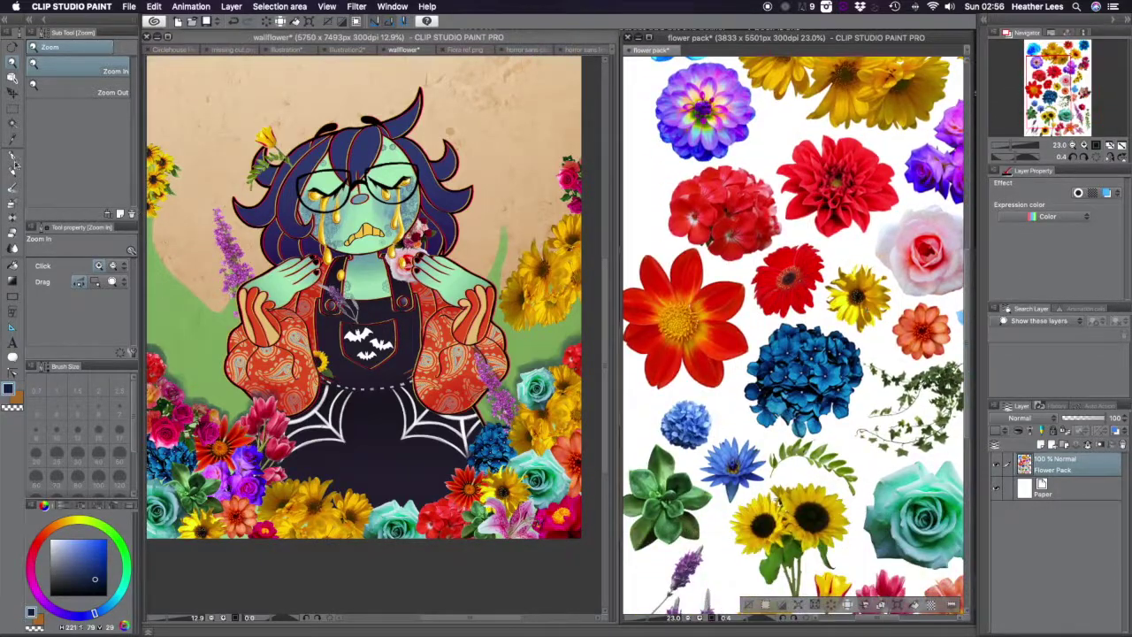
key(m)
drag(672, 400, 665, 402)
click(154, 7)
click(163, 61)
key(super+v)
key(super+t)
key(Return)
key(k)
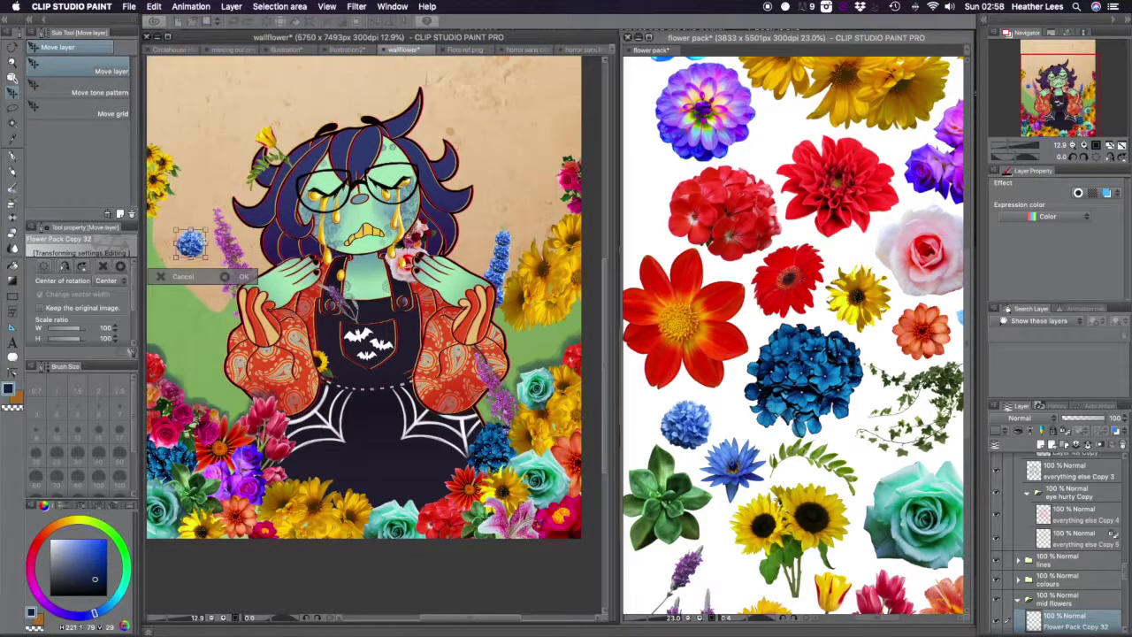
super+click(466, 296)
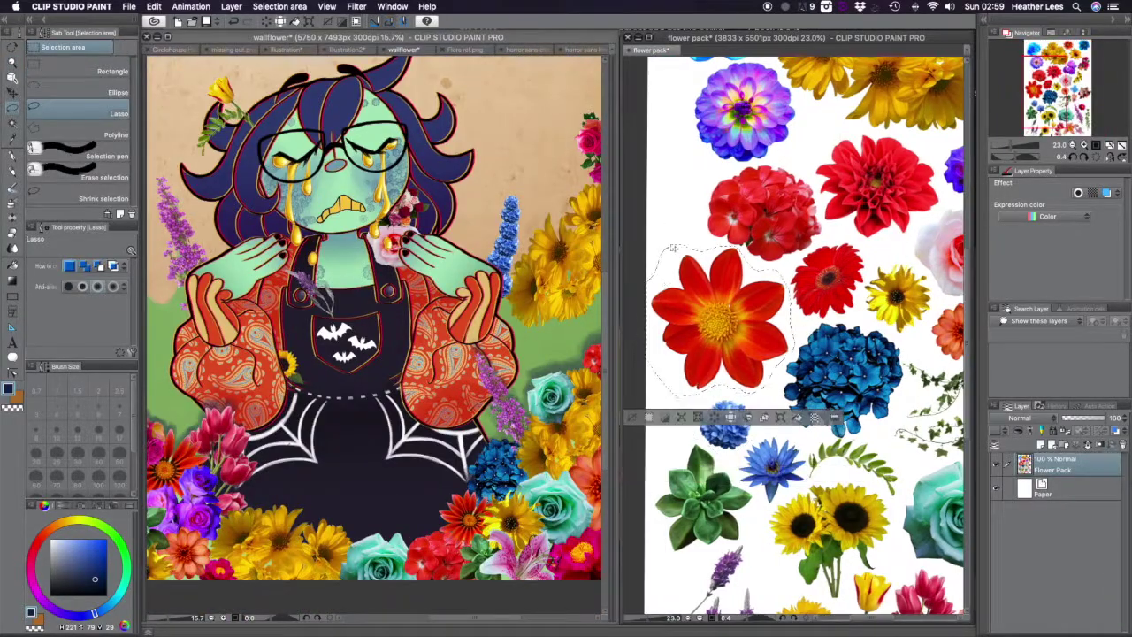
- Copy the large red-orange flower and tuck it beneath the other mid flowers, behind the lower right-side sleeve
key(ctrl+c)
key(ctrl+v)
key(ctrl+t)
key(Return)
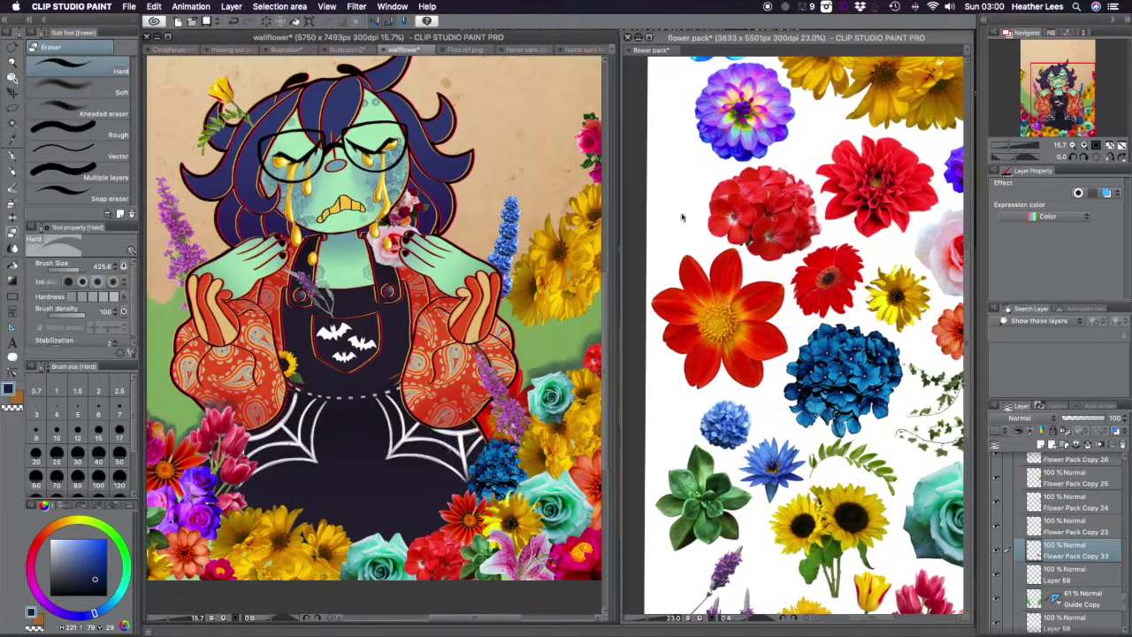
alt+super+click(513, 342)
- Copy the purple dahlia into the mid flowers, shrink it and place it between the right-side sleeve and the yellow daisies
key(m)
scroll(765, 109, up, 2)
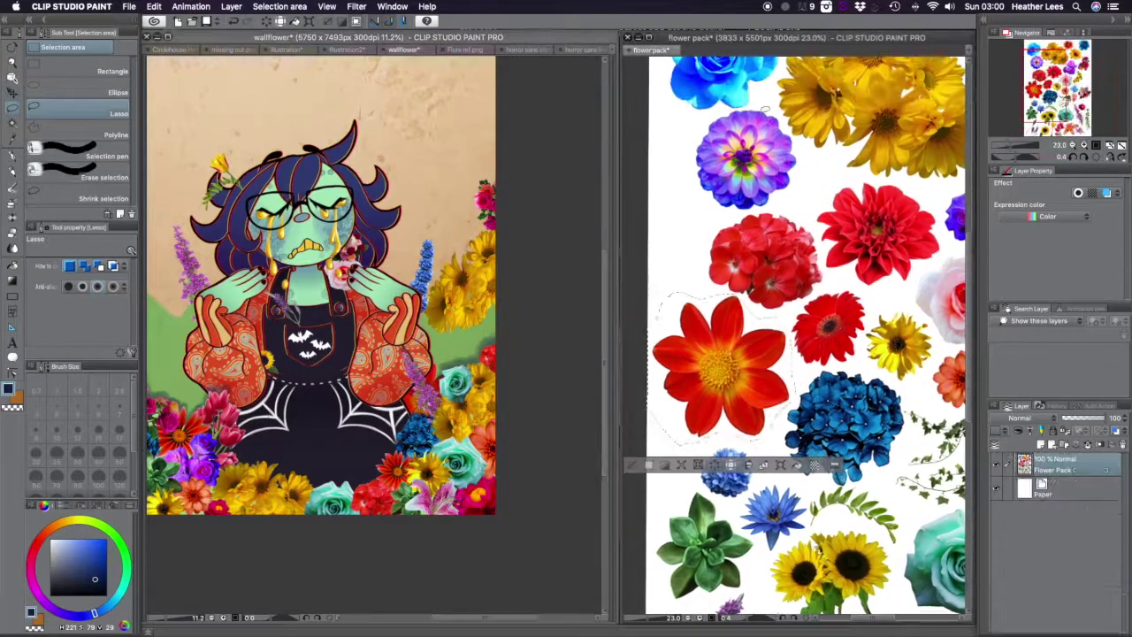
key(ctrl+c)
key(ctrl+v)
key(k)
drag(224, 112, 560, 334)
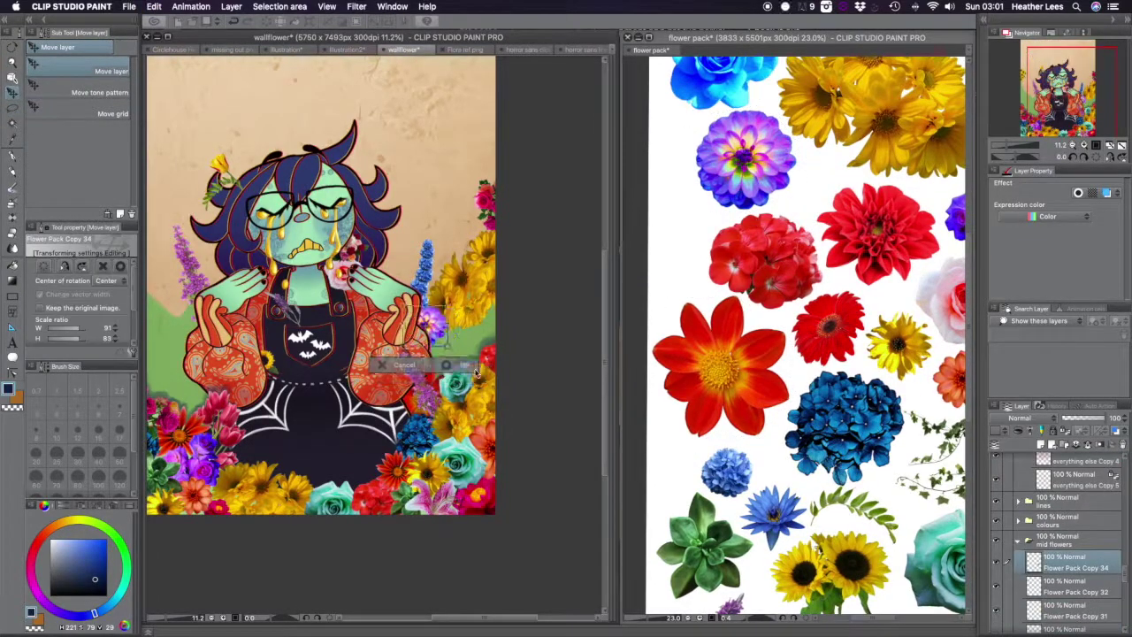
scroll(796, 353, down, 2)
- Copy the pink and burgundy rose bouquet and place it below the yellow daisies at the right edge
key(m)
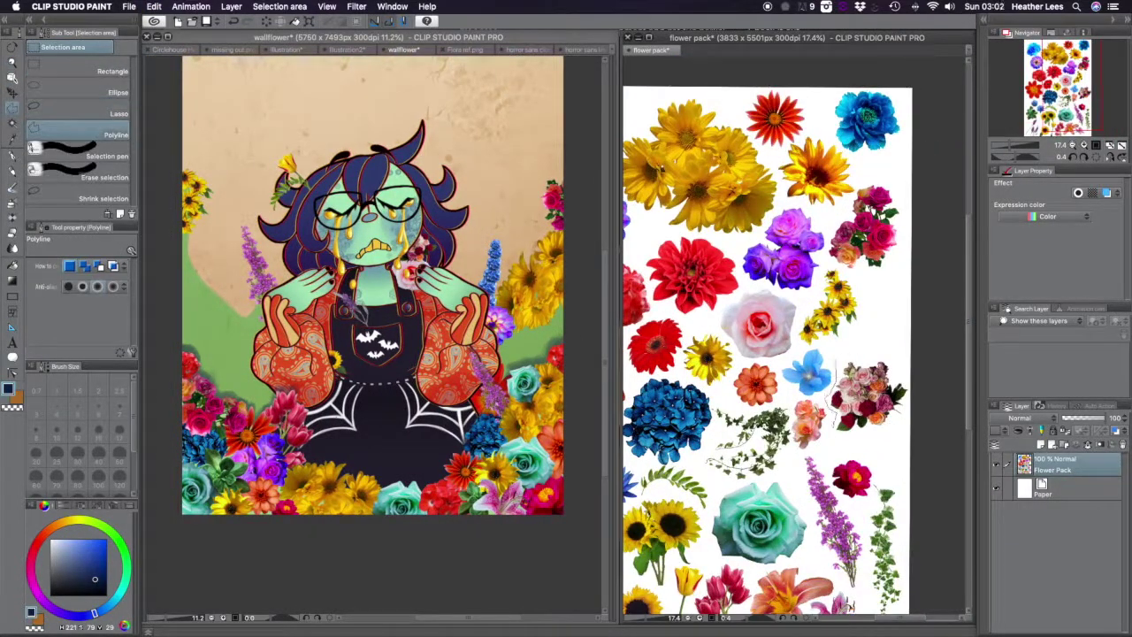
click(911, 416)
key(ctrl+c)
key(ctrl+v)
key(k)
scroll(893, 480, left, 2)
- Copy the bright blue rose from the flower pack and place it above the teal rose beside the right-side sleeve
scroll(909, 583, right, 5)
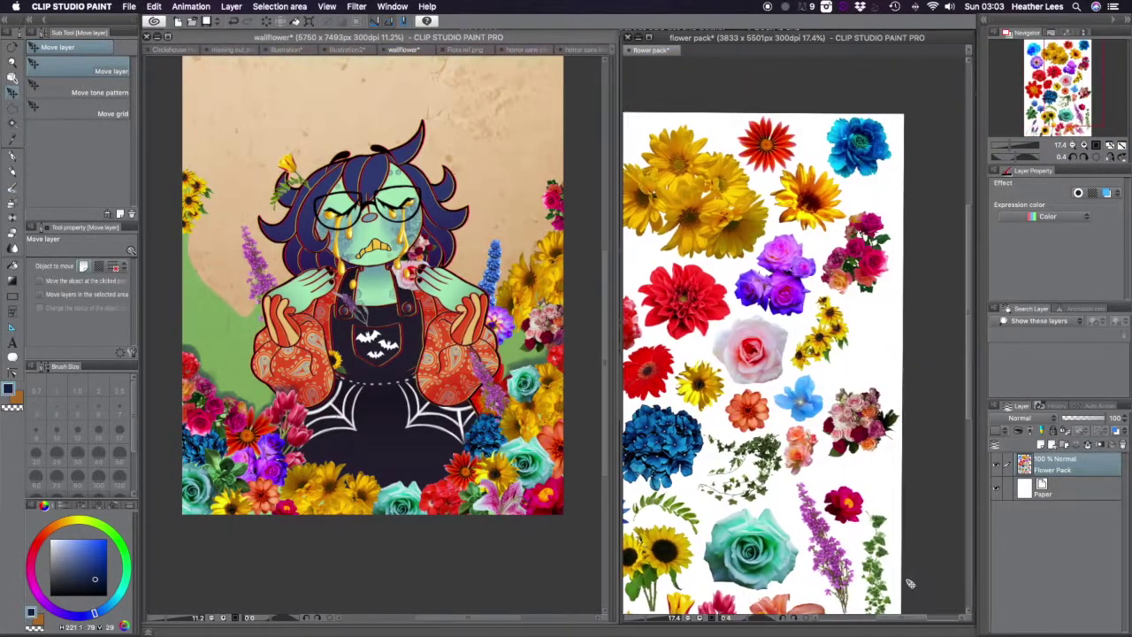
scroll(796, 363, left, 3)
key(ctrl+c)
click(569, 406)
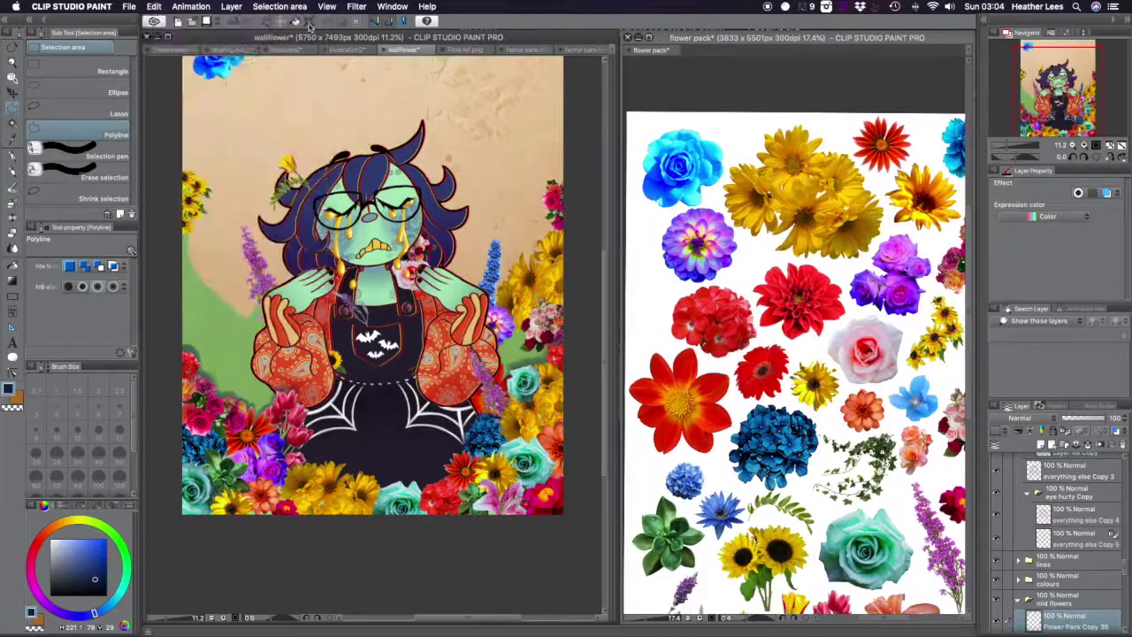
key(ctrl+v)
click(103, 198)
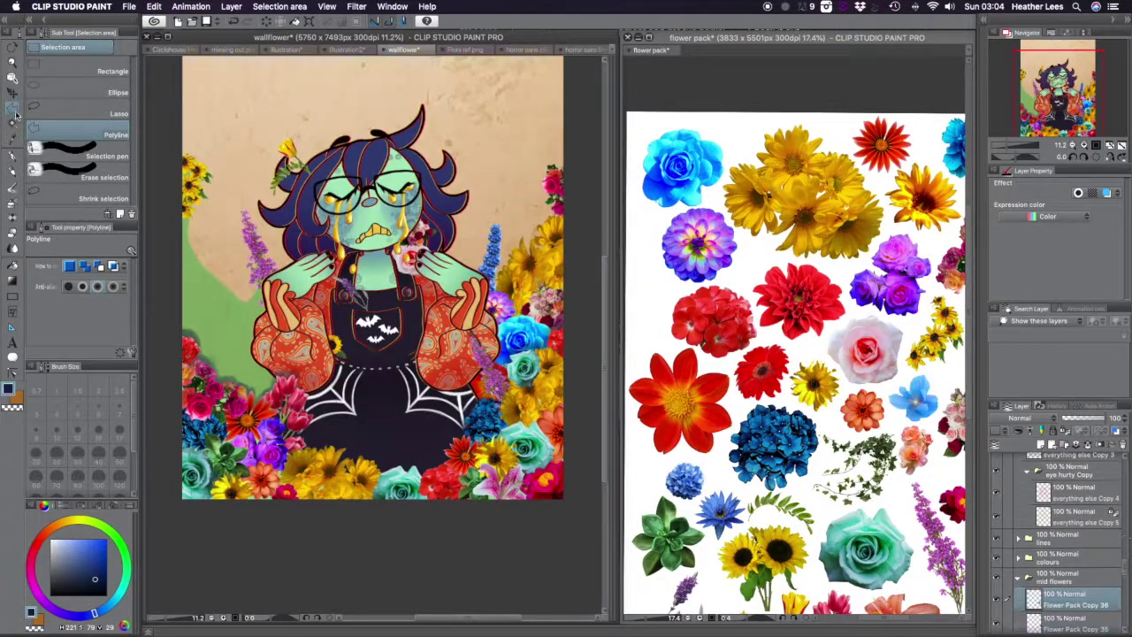
- Paste a teal rose, a red dahlia and the paired sunflowers into the left side of the mid flowers
key(ctrl+c)
click(202, 91)
key(ctrl+v)
drag(228, 274, 230, 358)
key(Return)
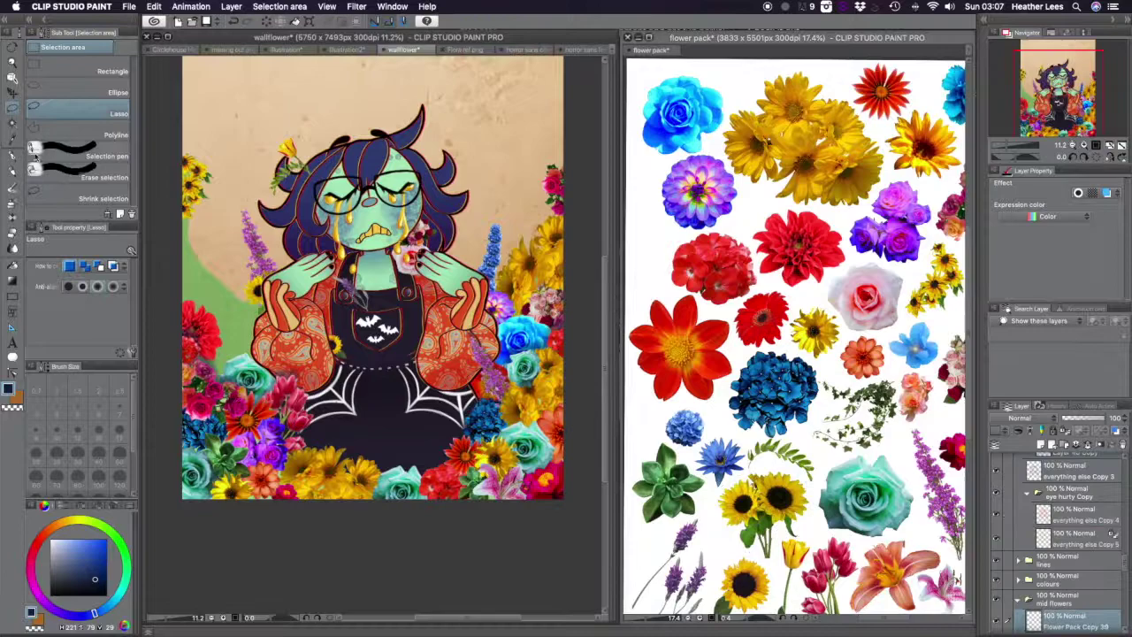
key(ctrl+v)
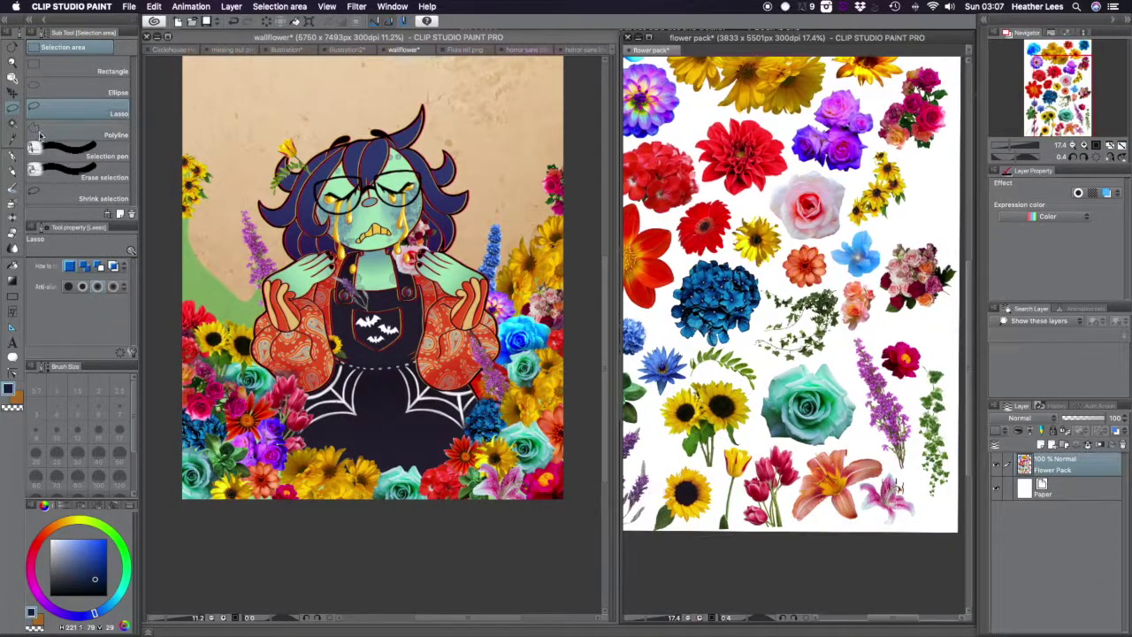
- Copy the dark blue hydrangea from the flower pack and place it behind the left-side sleeve, above the sunflowers
scroll(943, 320, up, 3)
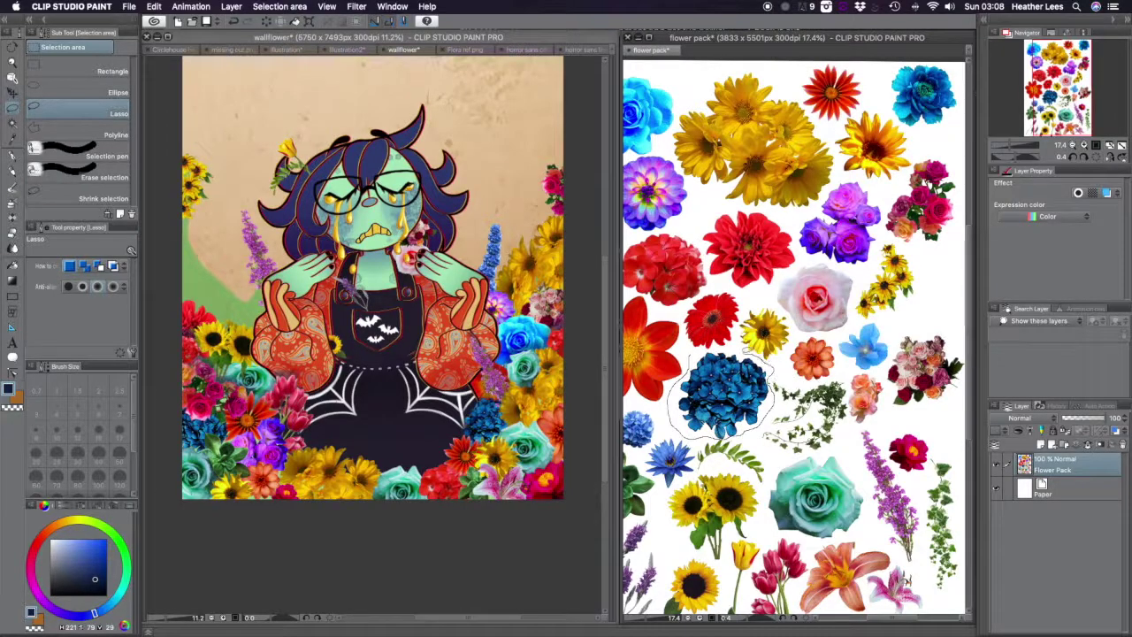
click(154, 6)
click(202, 76)
- Copy the green leaf sprig from the flower pack and paste it above the left-side sunflowers, beside the blue hydrangea
click(969, 396)
scroll(970, 397, down, 2)
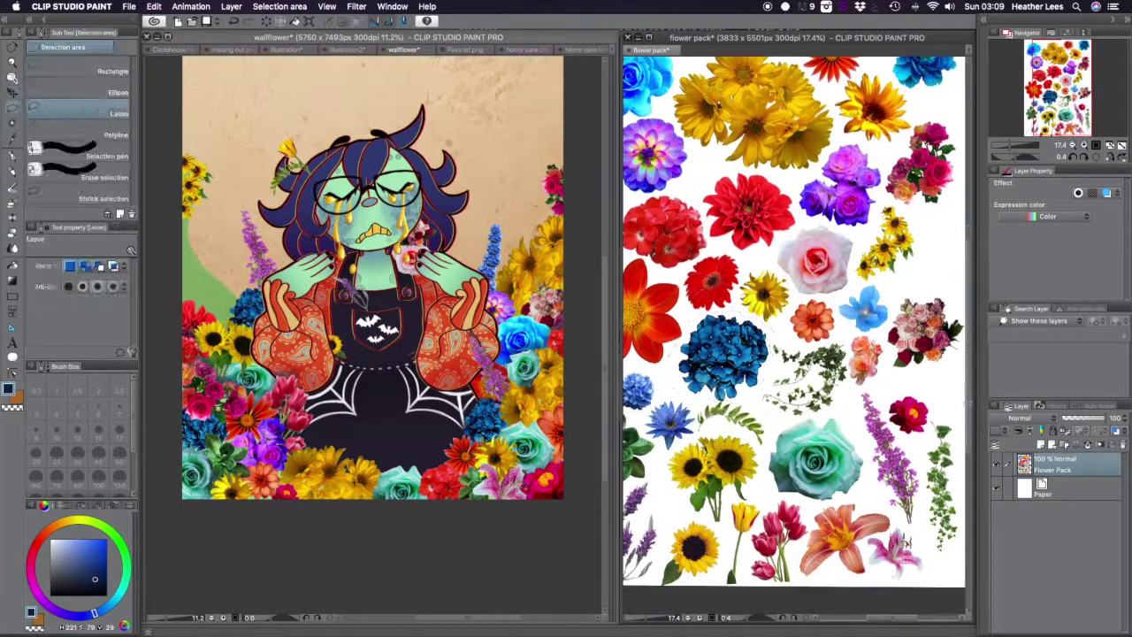
click(154, 6)
click(181, 55)
click(380, 37)
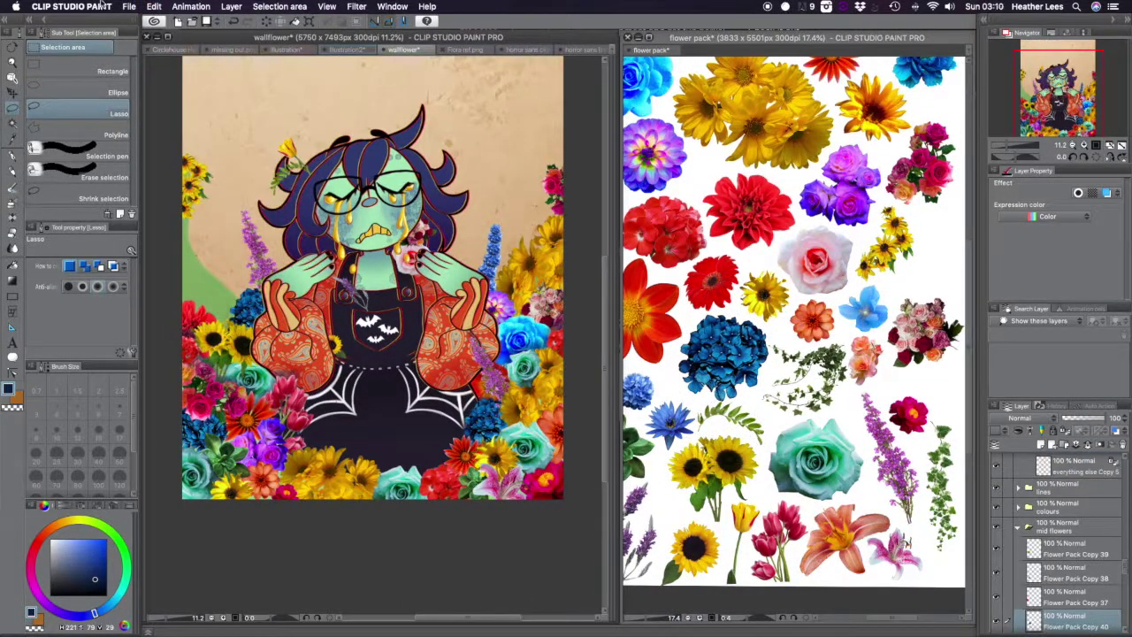
click(153, 6)
click(202, 76)
key(Return)
- Select the sprig's white remnants with Auto select, and flip and enlarge the sprig to about 117%
key(w)
scroll(256, 298, up, 6)
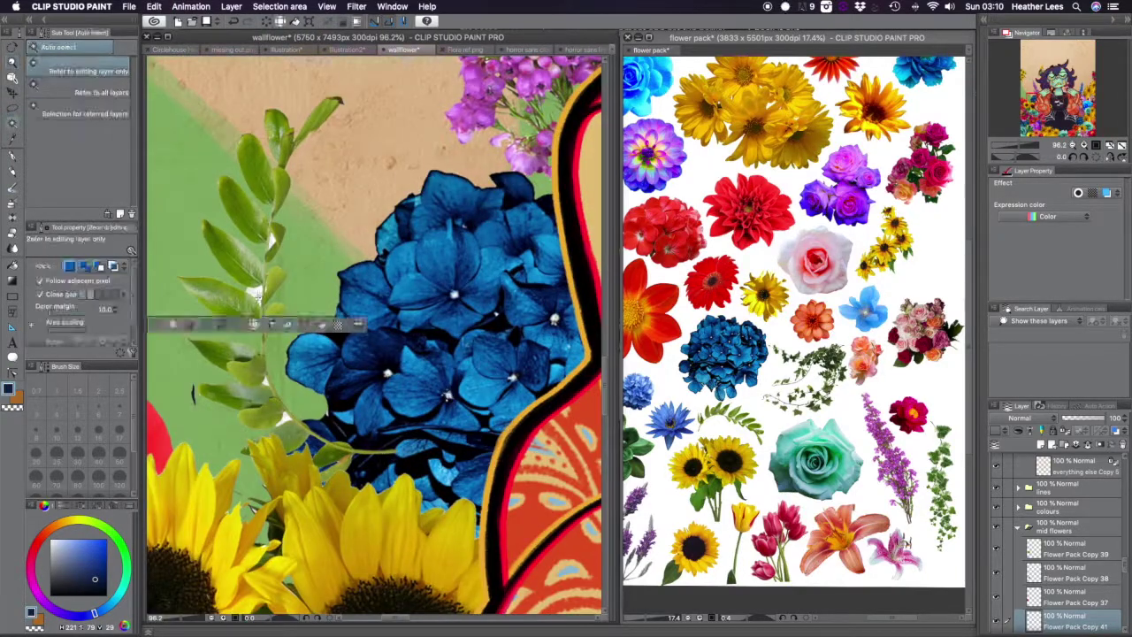
scroll(279, 417, down, 10)
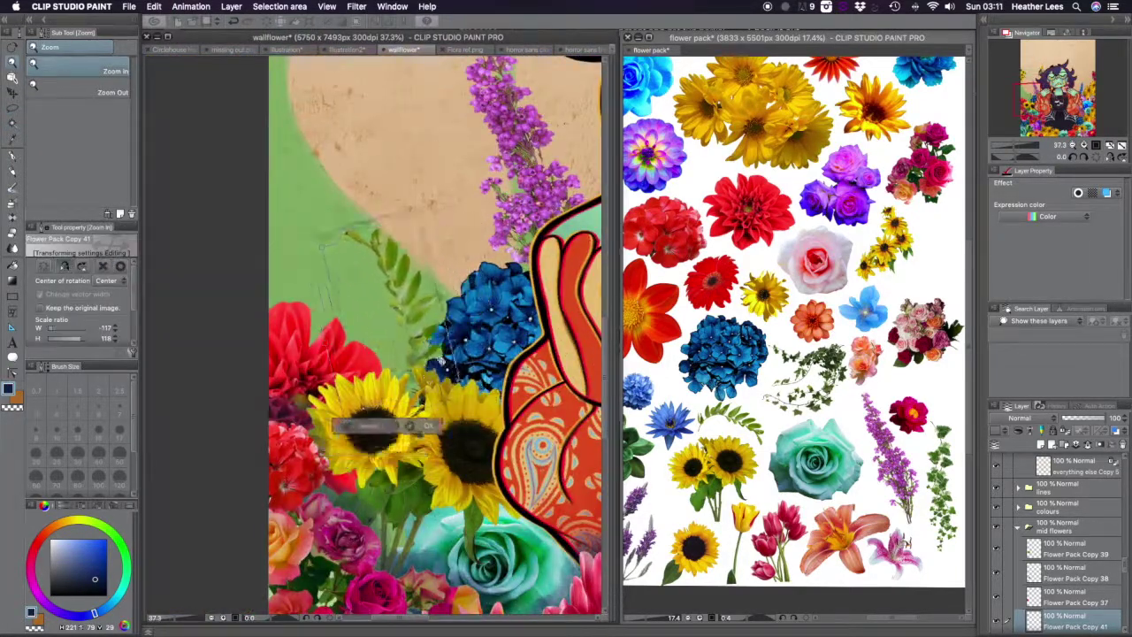
scroll(398, 265, up, 2)
- Duplicate the leaf sprig layer and enlarge the mirrored copy to about 170% behind the right-side flowers
click(869, 281)
scroll(869, 281, down, 3)
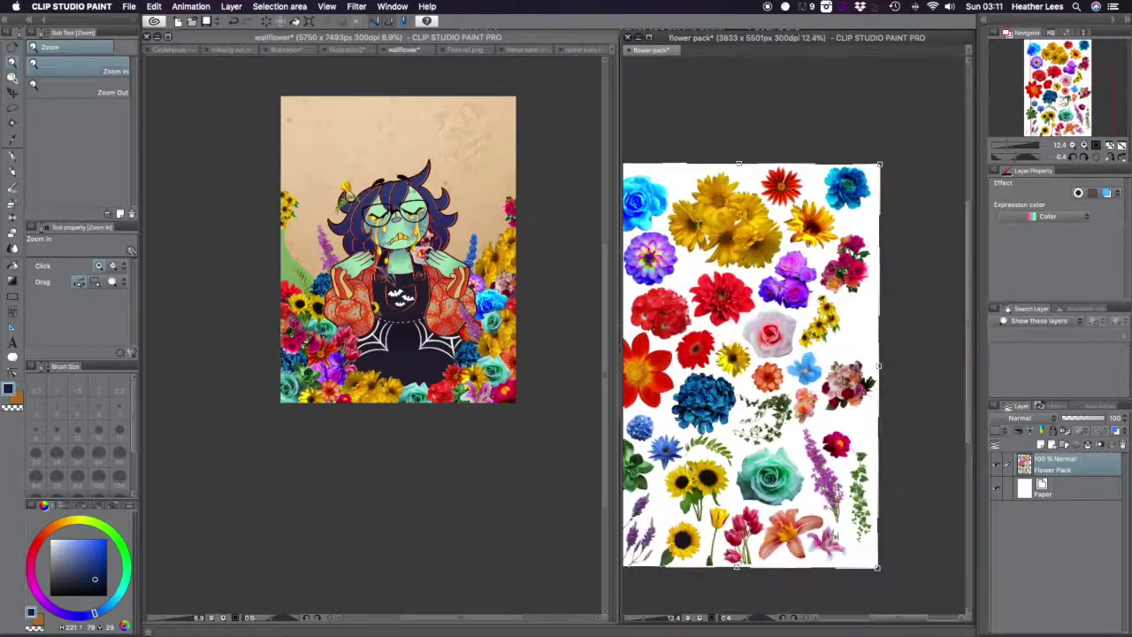
click(336, 221)
scroll(826, 376, up, 4)
right_click(1017, 372)
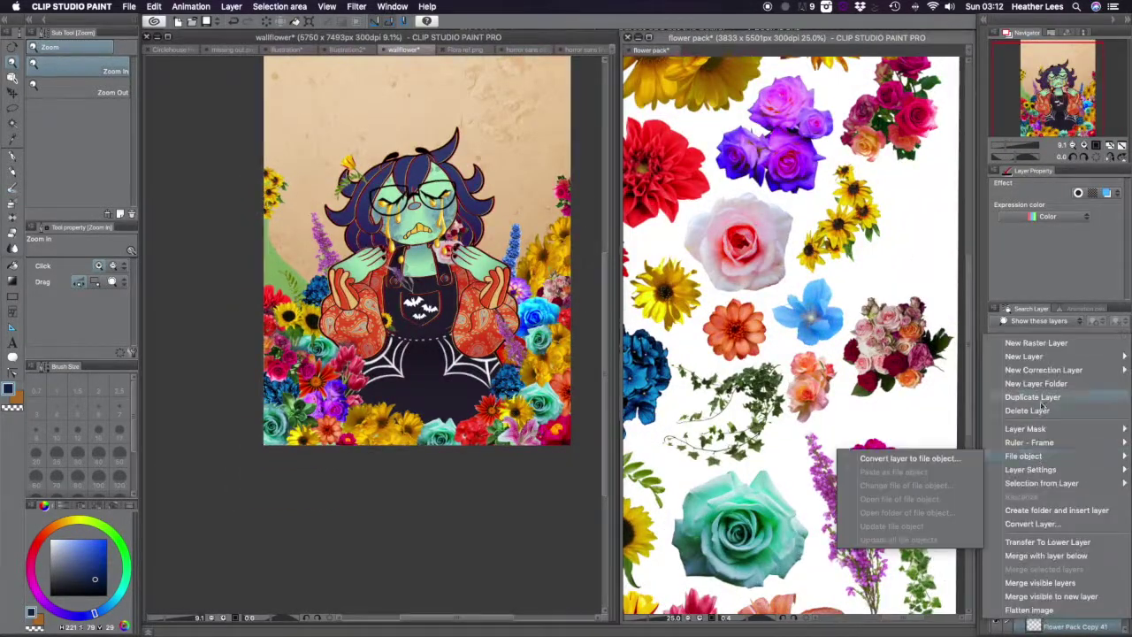
key(Escape)
key(k)
scroll(466, 93, right, 3)
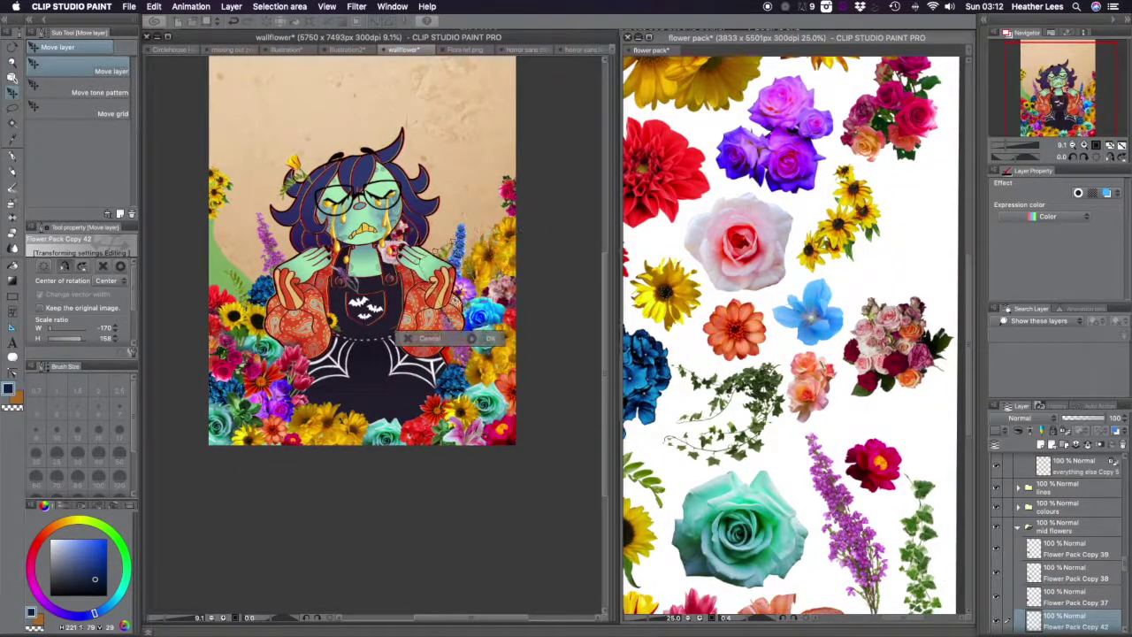
click(512, 378)
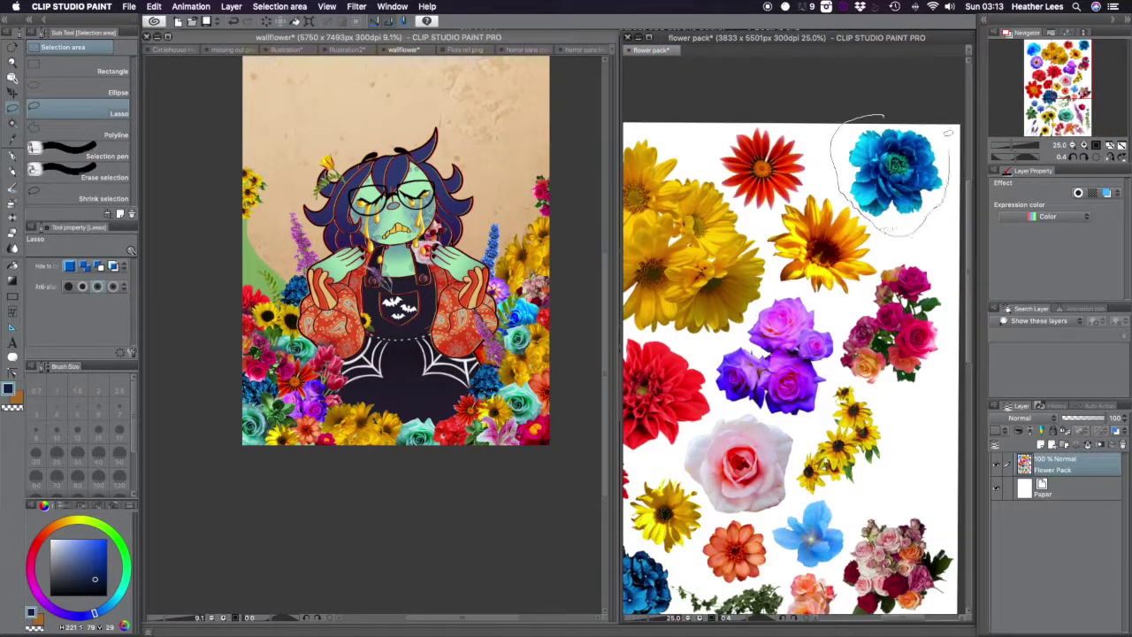
- Add the blue peony at the left edge, and merge the mid flowers folder and duplicate the merged layer
click(129, 7)
scroll(1062, 540, down, 1)
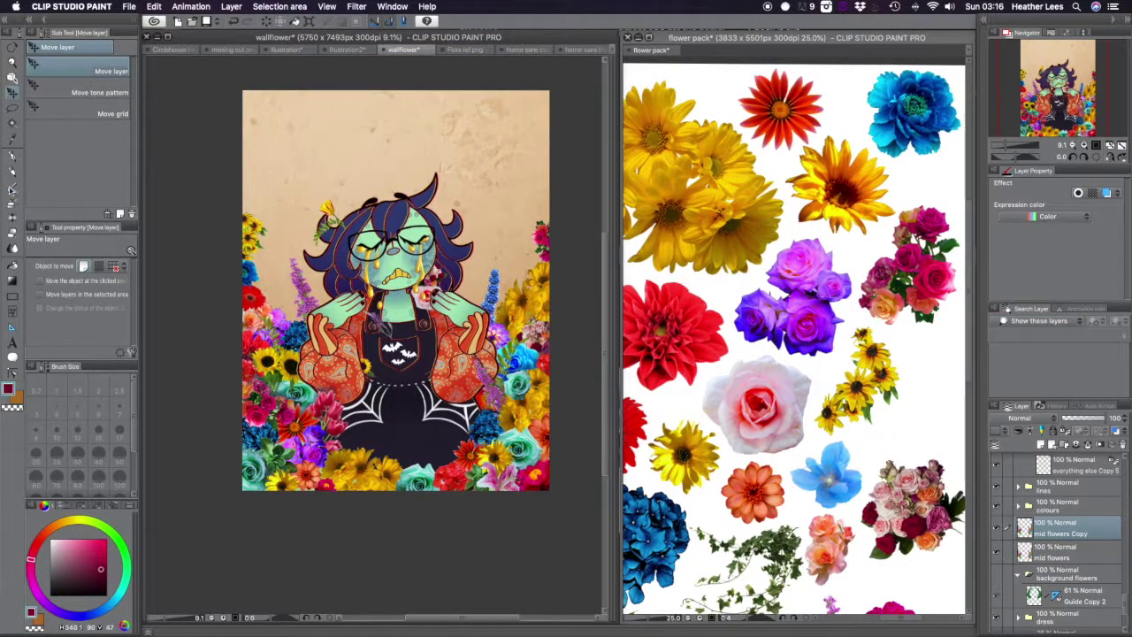
- Paint a mint-green glow around the character's hair, arms and sleeves on the glow layer with the Rough wash brush
click(10, 190)
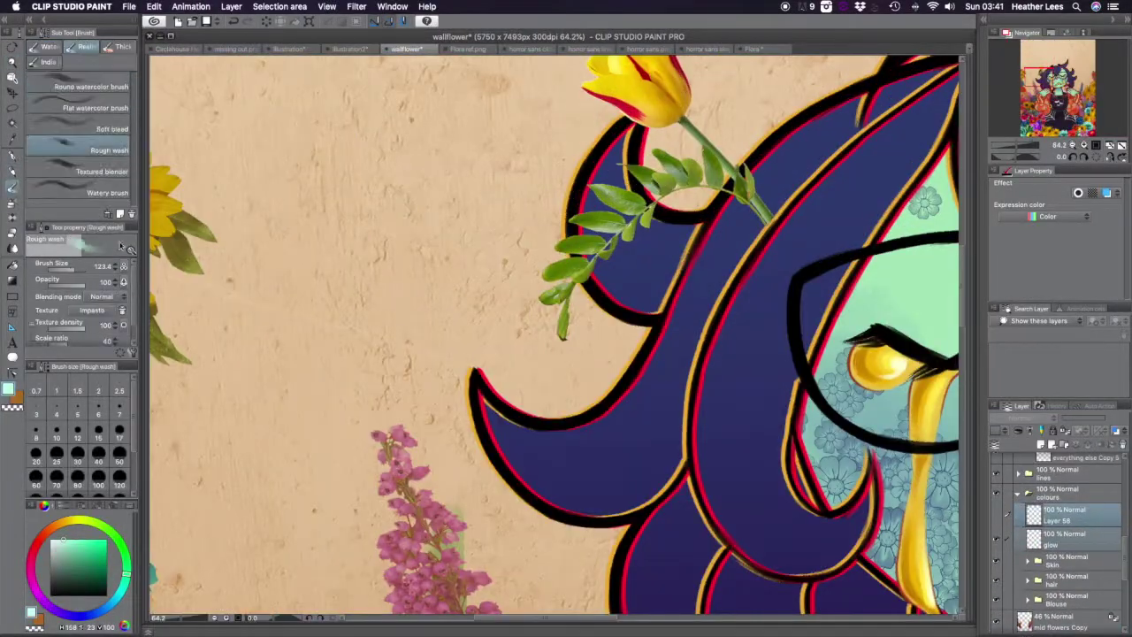
mouse_move(473, 358)
mouse_down()
mouse_move(579, 379)
mouse_move(624, 334)
mouse_up()
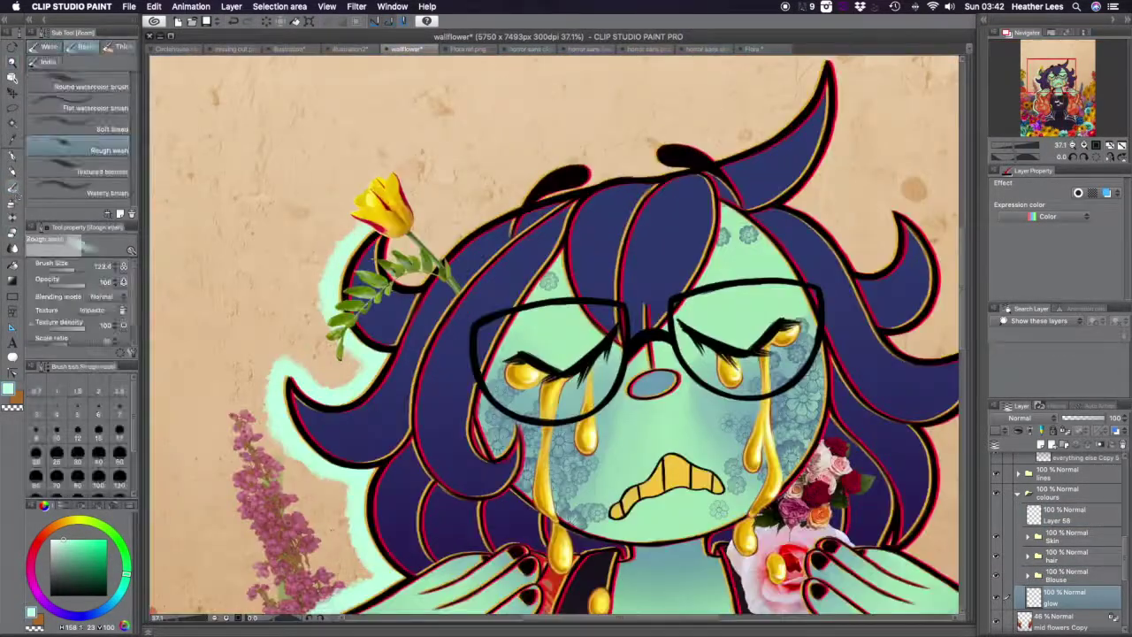
mouse_move(393, 261)
mouse_down()
mouse_move(575, 163)
mouse_move(778, 124)
mouse_up()
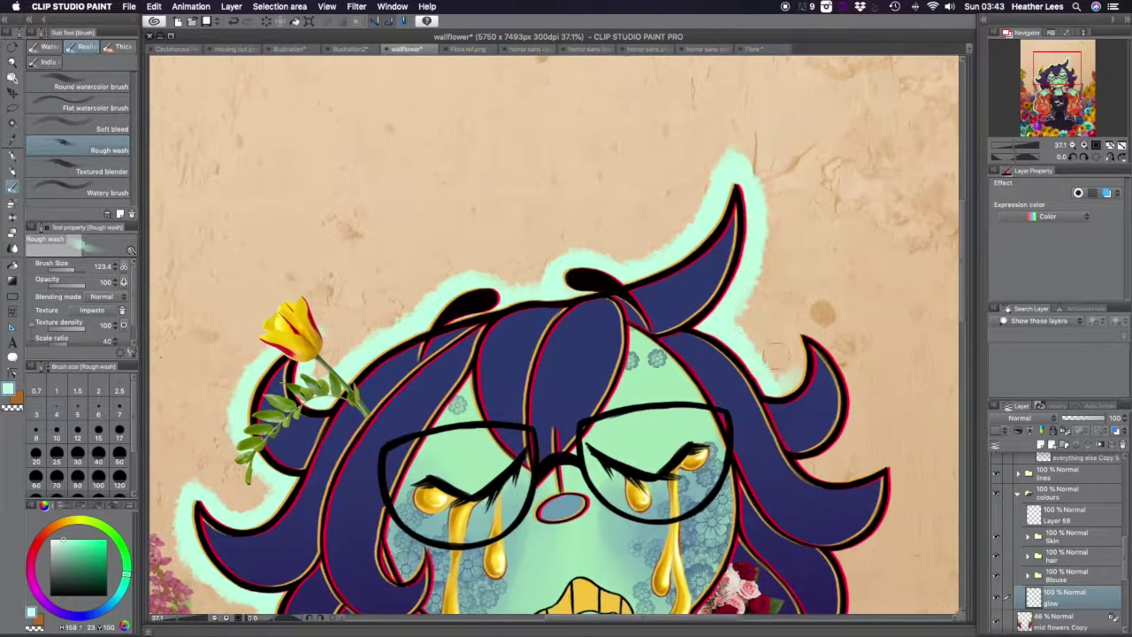
drag(774, 354, 911, 522)
mouse_move(911, 521)
mouse_down()
mouse_move(849, 434)
mouse_move(758, 200)
mouse_move(708, 185)
mouse_up()
drag(779, 496, 668, 326)
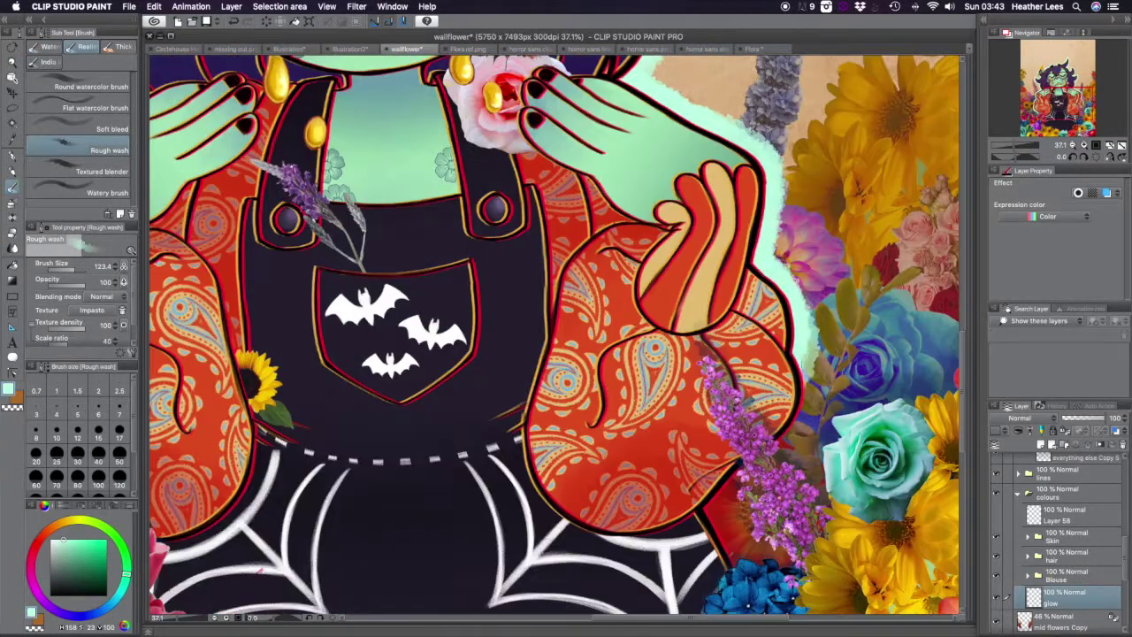
drag(796, 380, 734, 531)
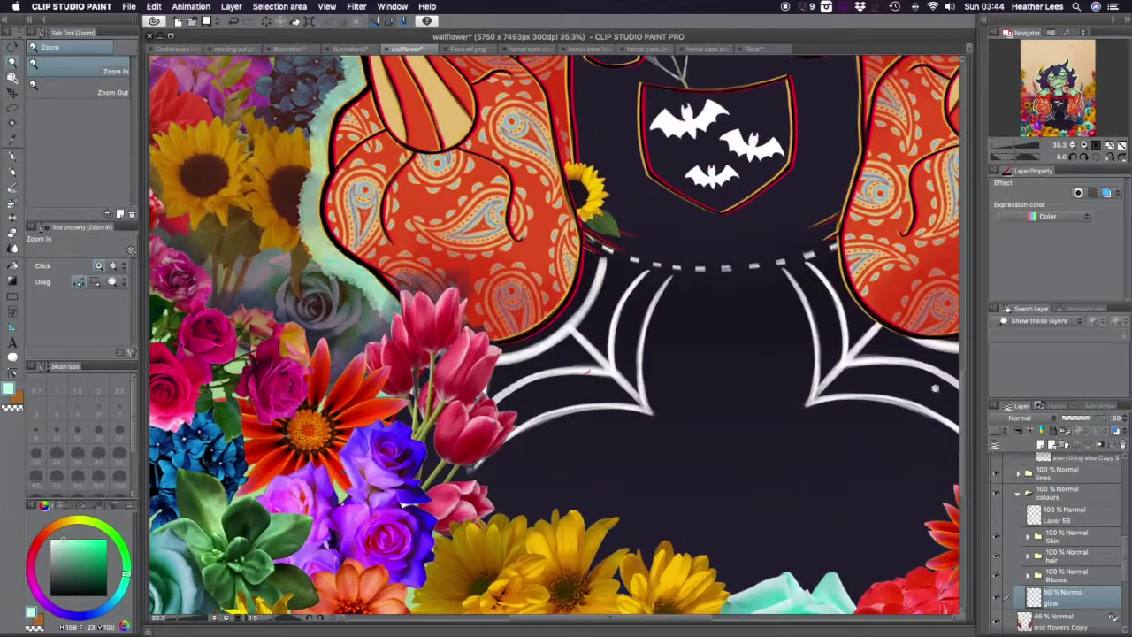
- Soften the glow's outer edge around the sleeves, hands and hair into the background with the Textured blender
key(b)
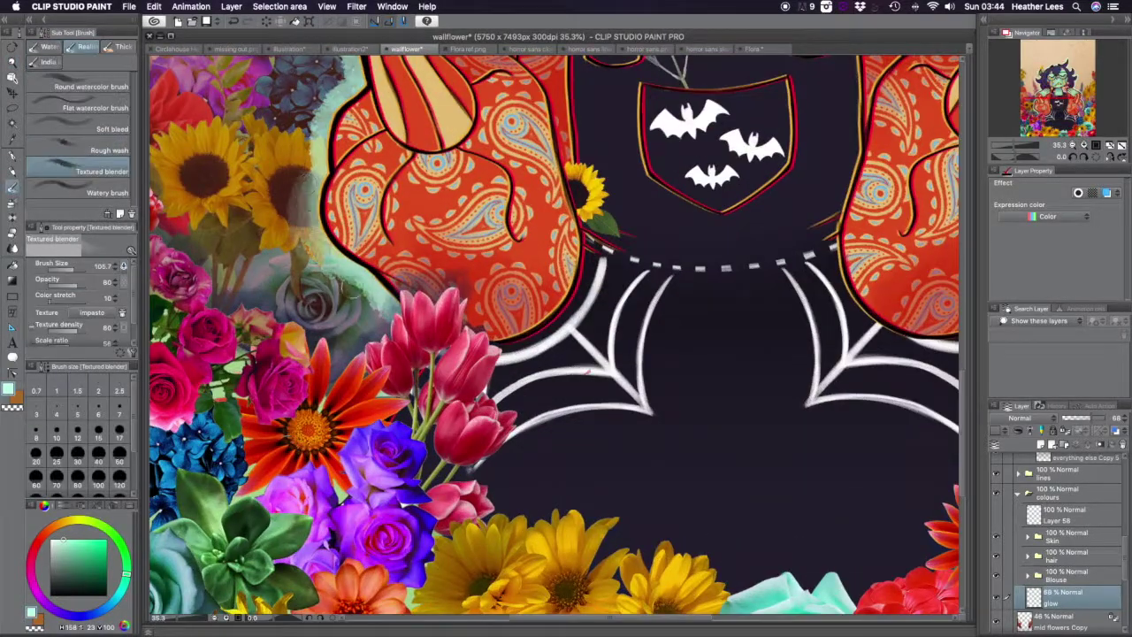
scroll(554, 336, up, 5)
scroll(965, 351, up, 6)
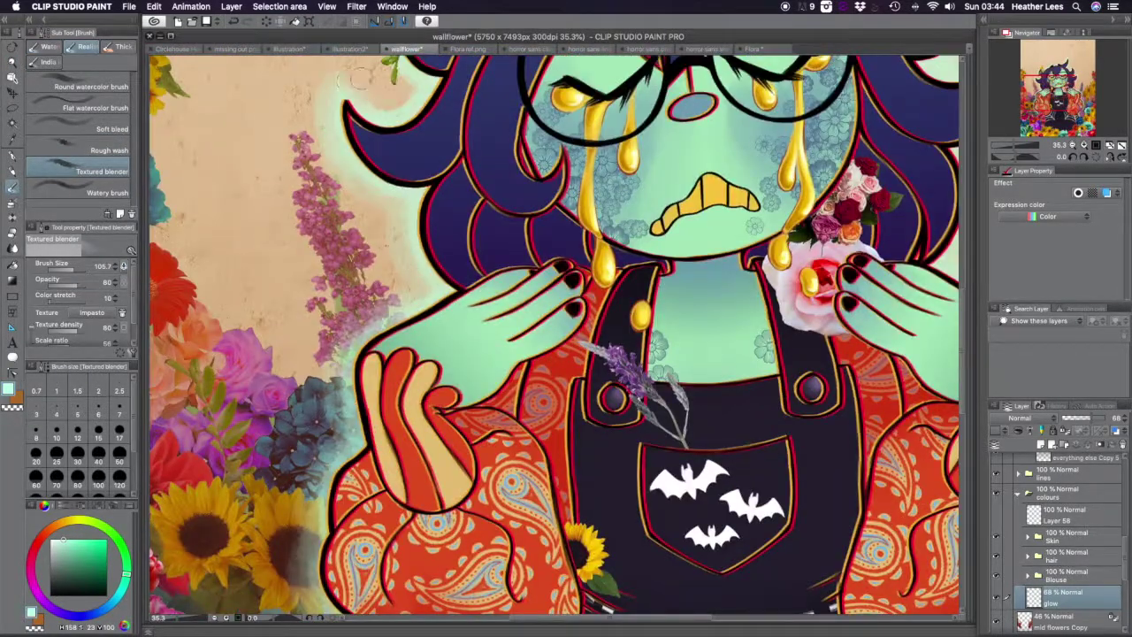
scroll(562, 86, up, 4)
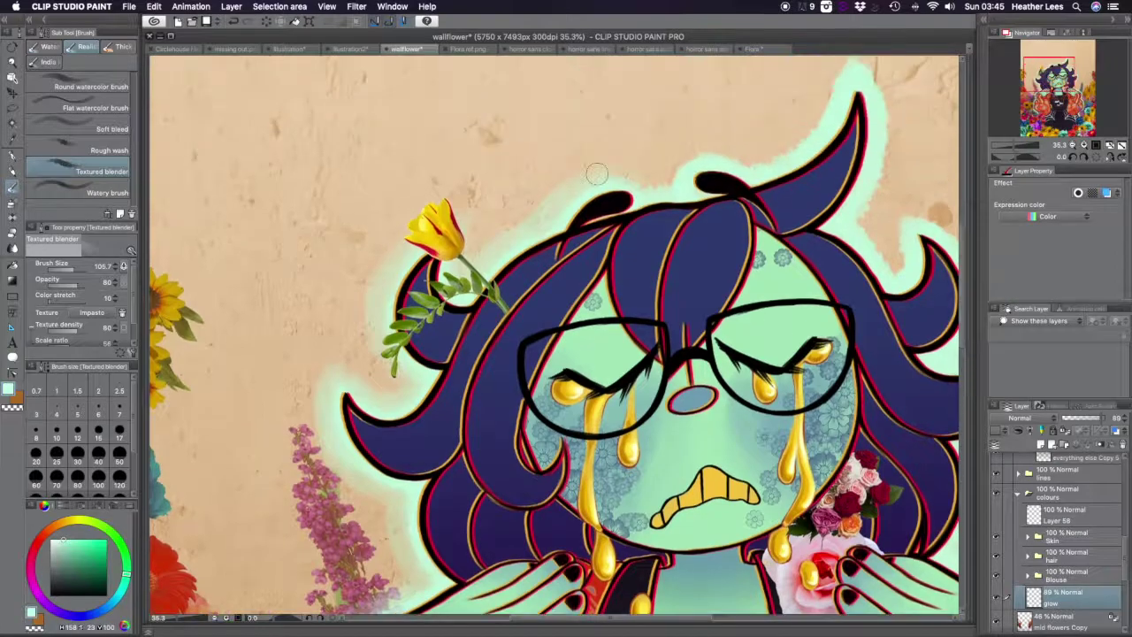
scroll(743, 163, up, 2)
scroll(863, 323, right, 3)
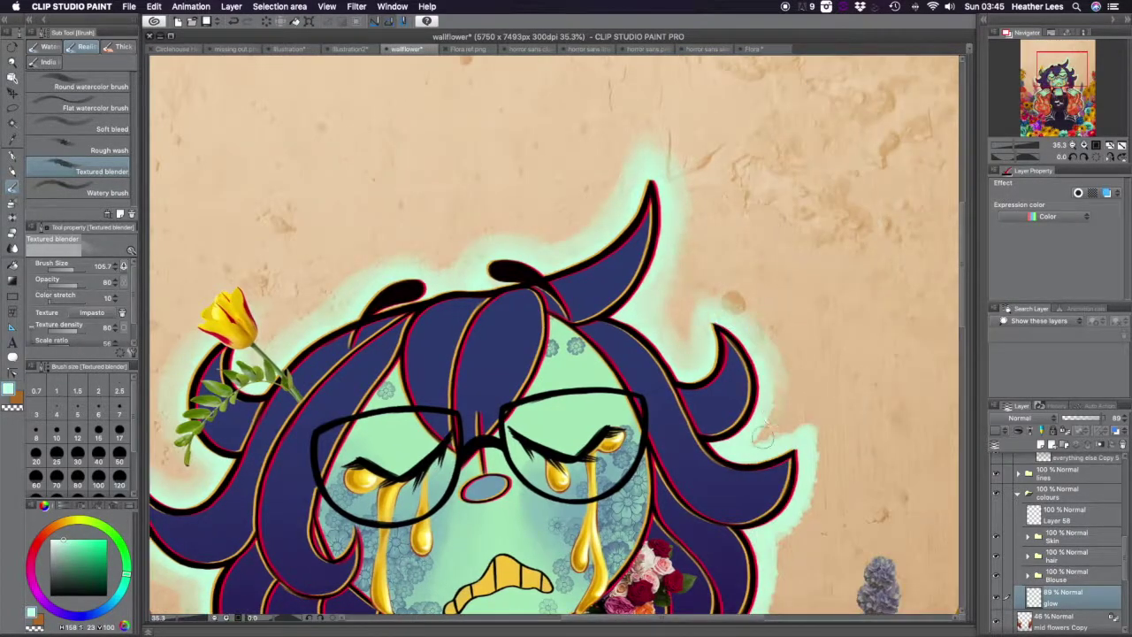
scroll(760, 372, down, 5)
scroll(760, 354, down, 5)
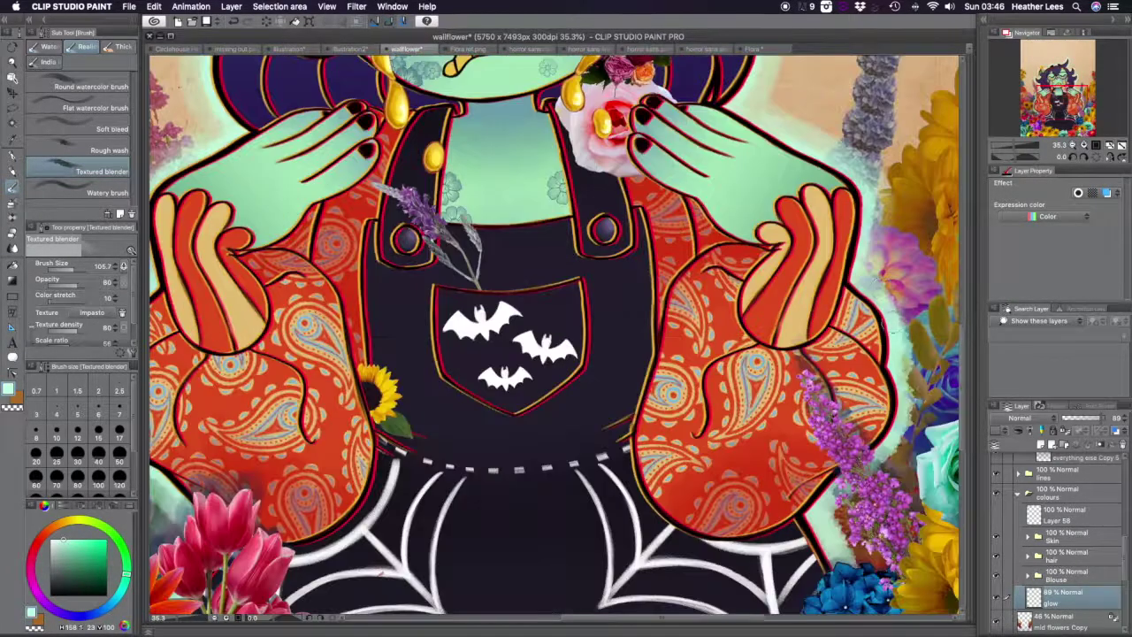
scroll(740, 224, down, 3)
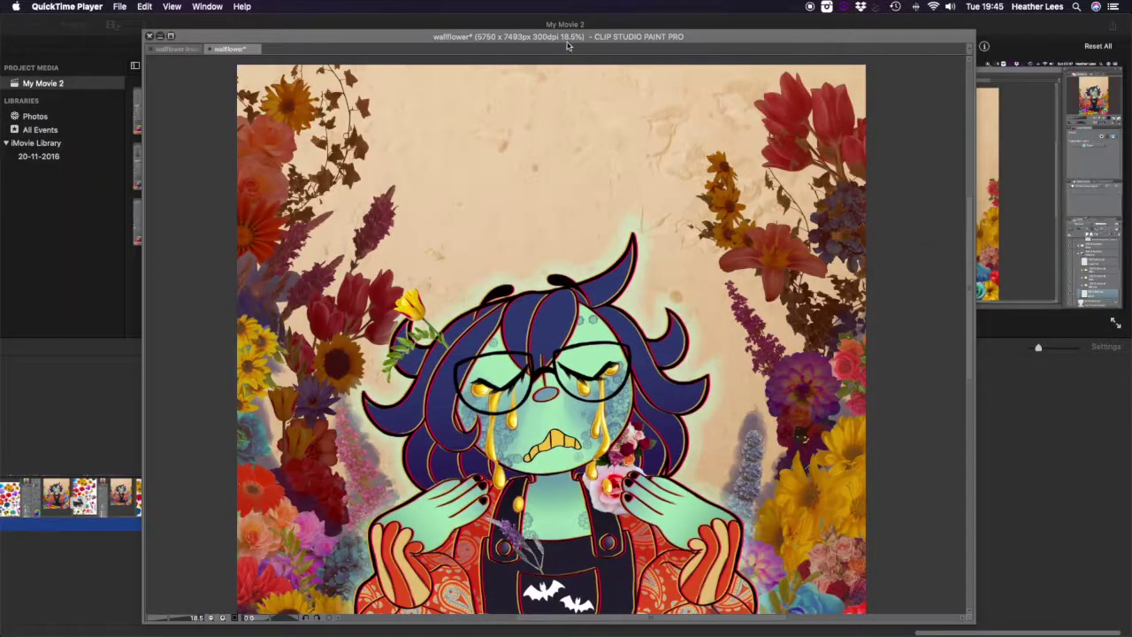
- Switch to Clip Studio Paint and examine the wallflower illustration's flower borders, character and glow
click(567, 42)
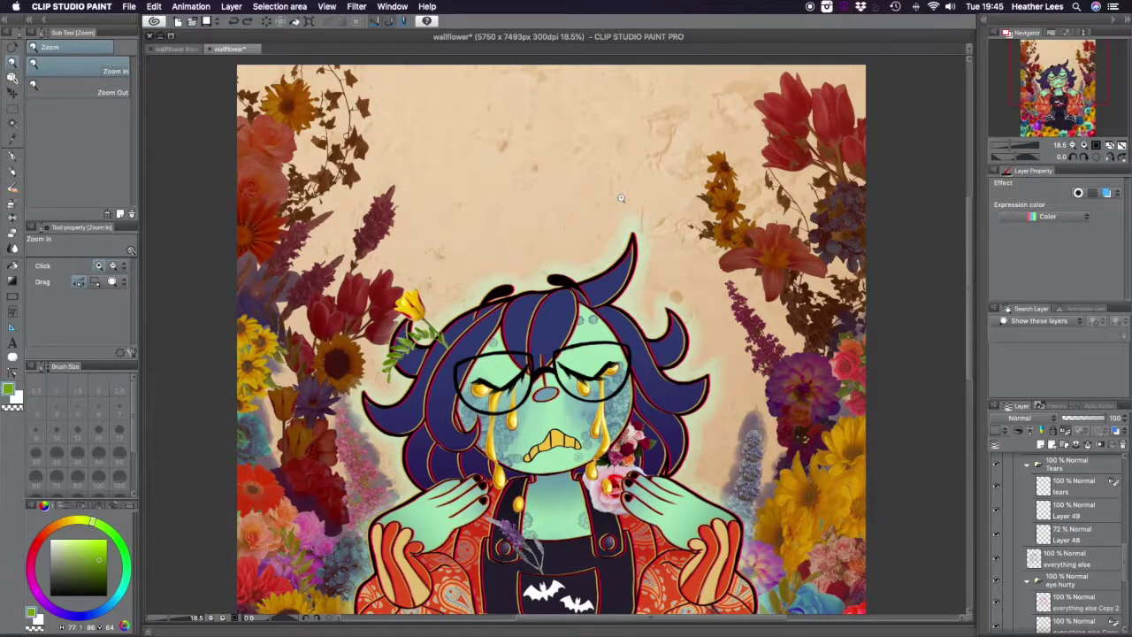
drag(696, 621, 688, 622)
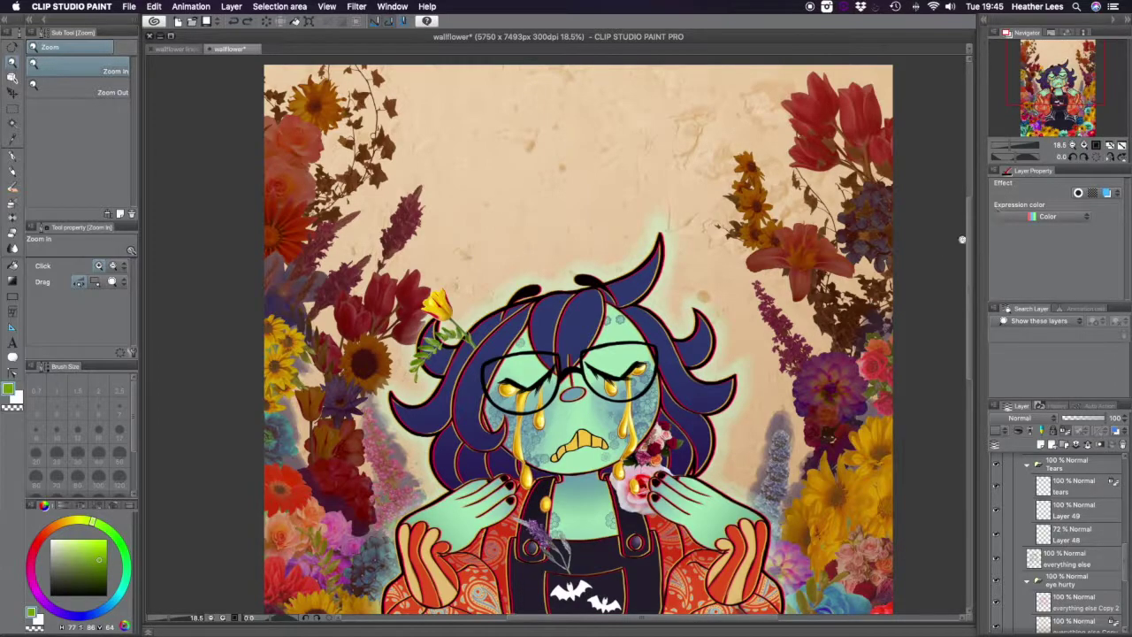
drag(968, 239, 961, 200)
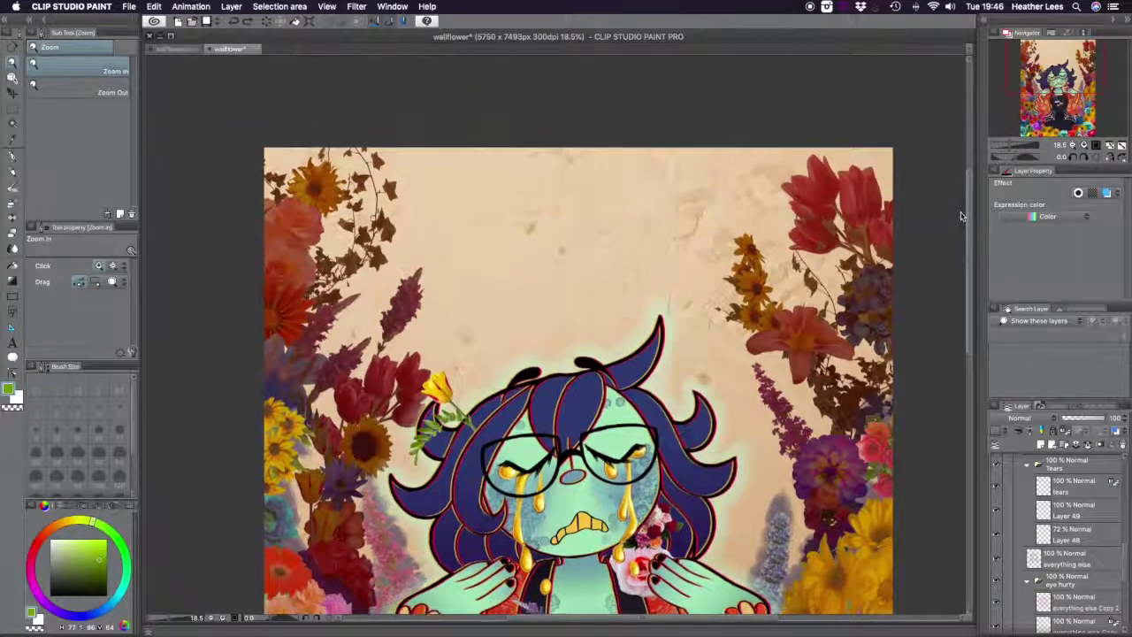
click(890, 218)
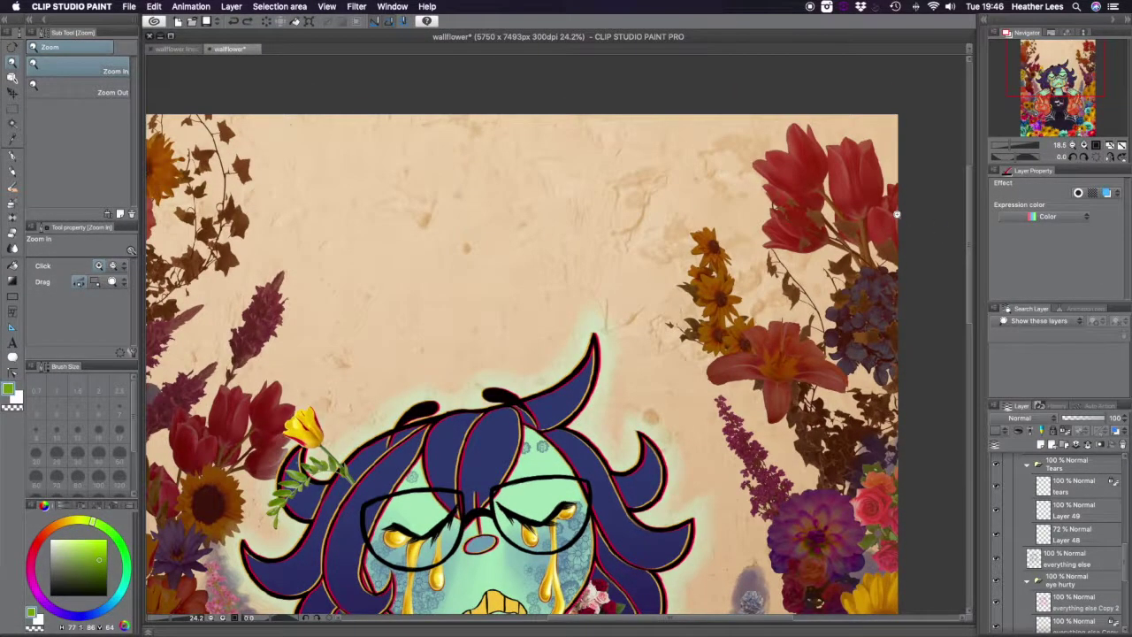
click(896, 214)
drag(816, 259, 583, 393)
drag(459, 435, 467, 430)
drag(970, 284, 963, 365)
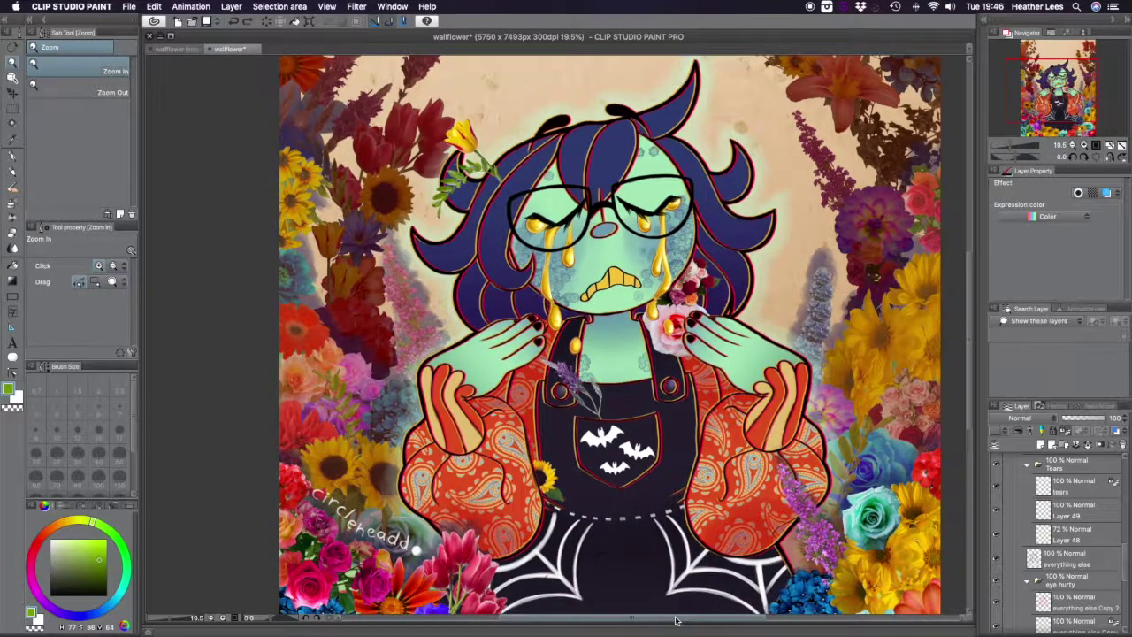
drag(678, 618, 708, 619)
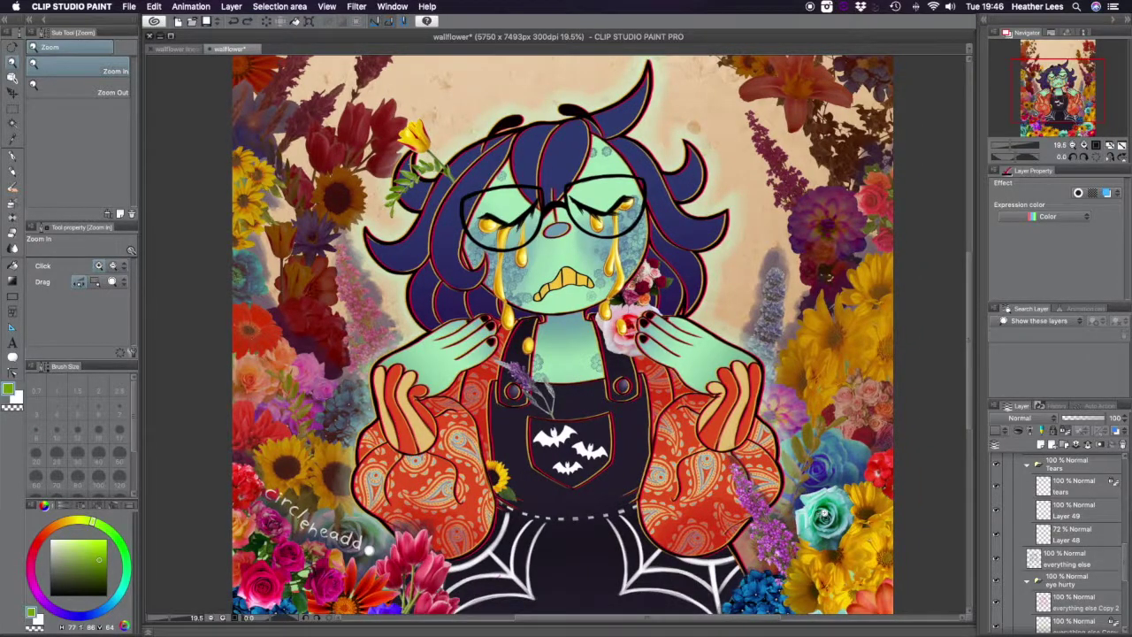
click(823, 501)
drag(844, 502, 800, 529)
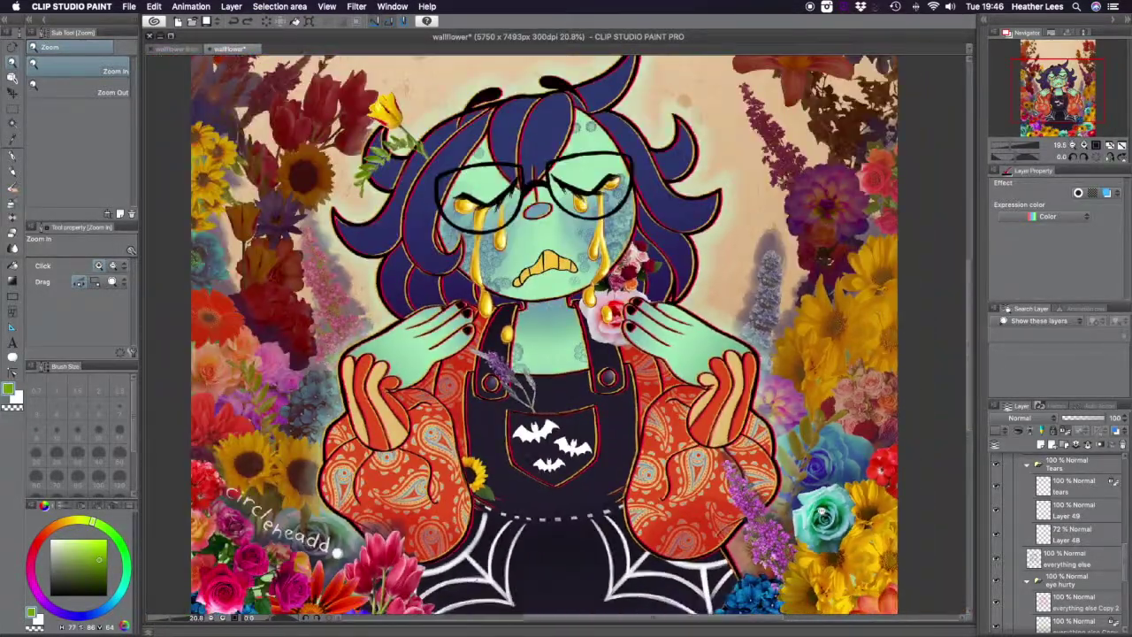
scroll(752, 619, left, 3)
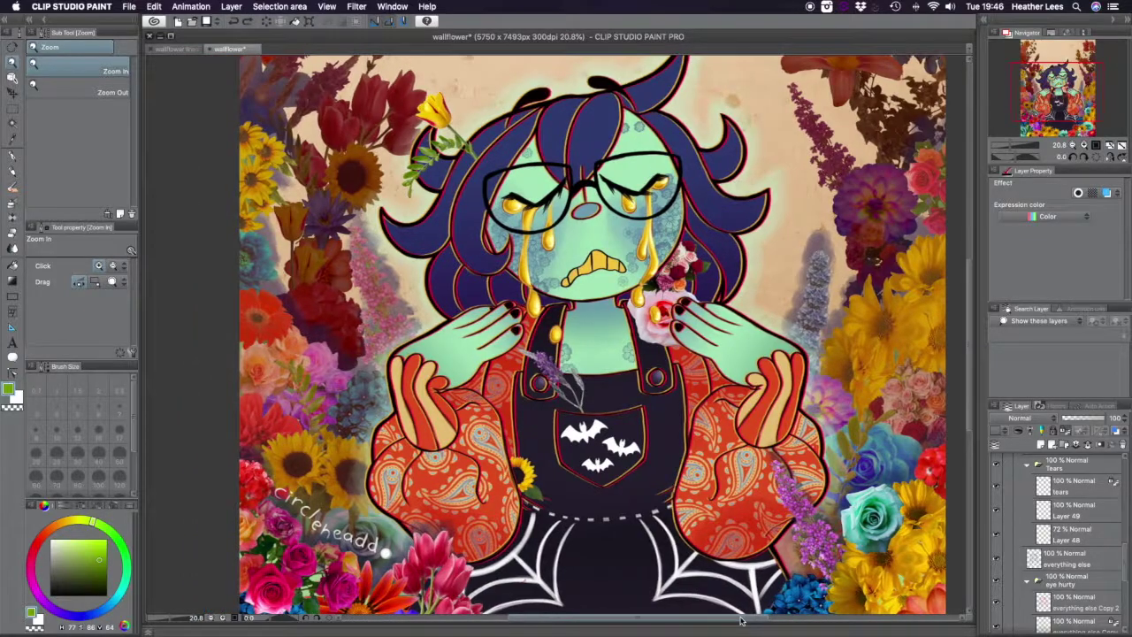
drag(968, 334, 964, 240)
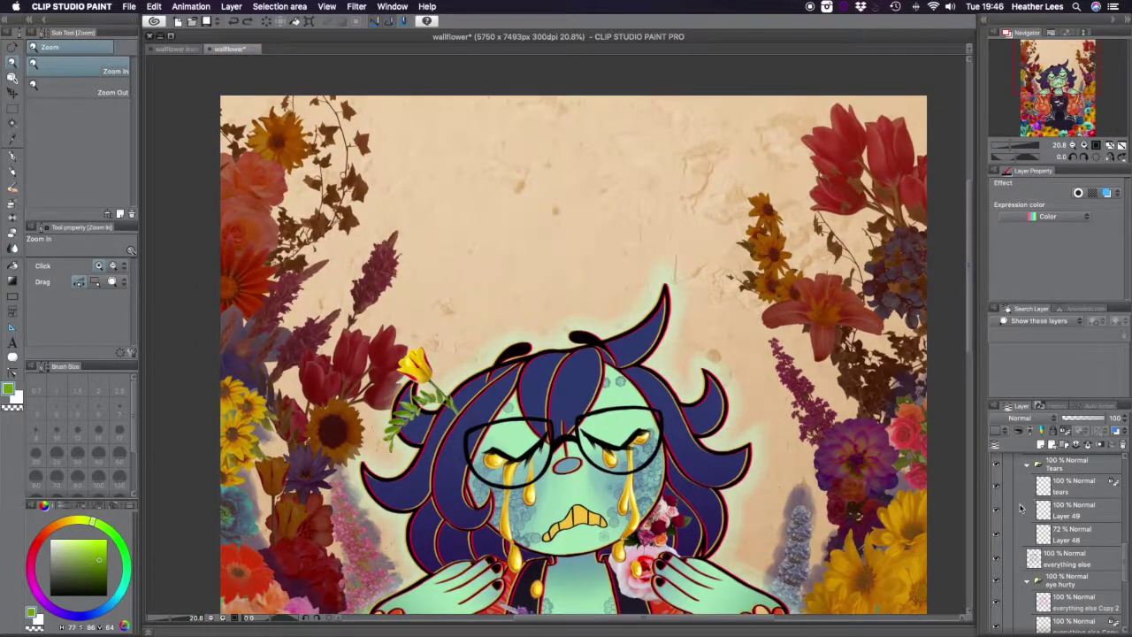
- Examine the background flower layers and inspect the darkened flowers along both upper sides of the illustration up close
drag(1127, 569, 1128, 623)
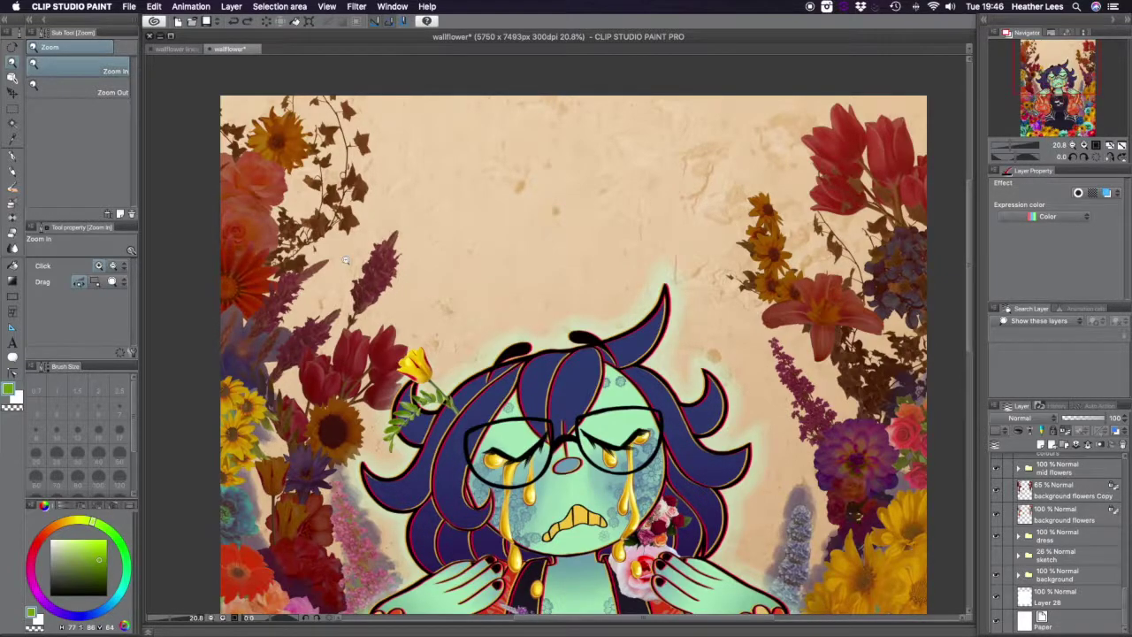
click(278, 163)
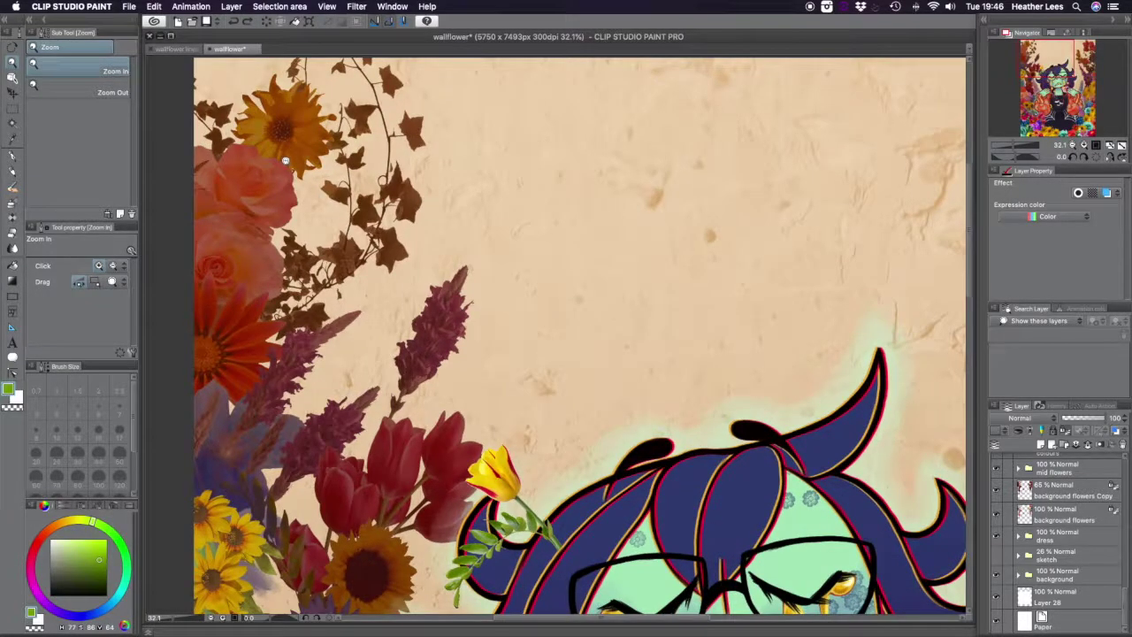
click(283, 161)
click(285, 159)
alt+click(268, 161)
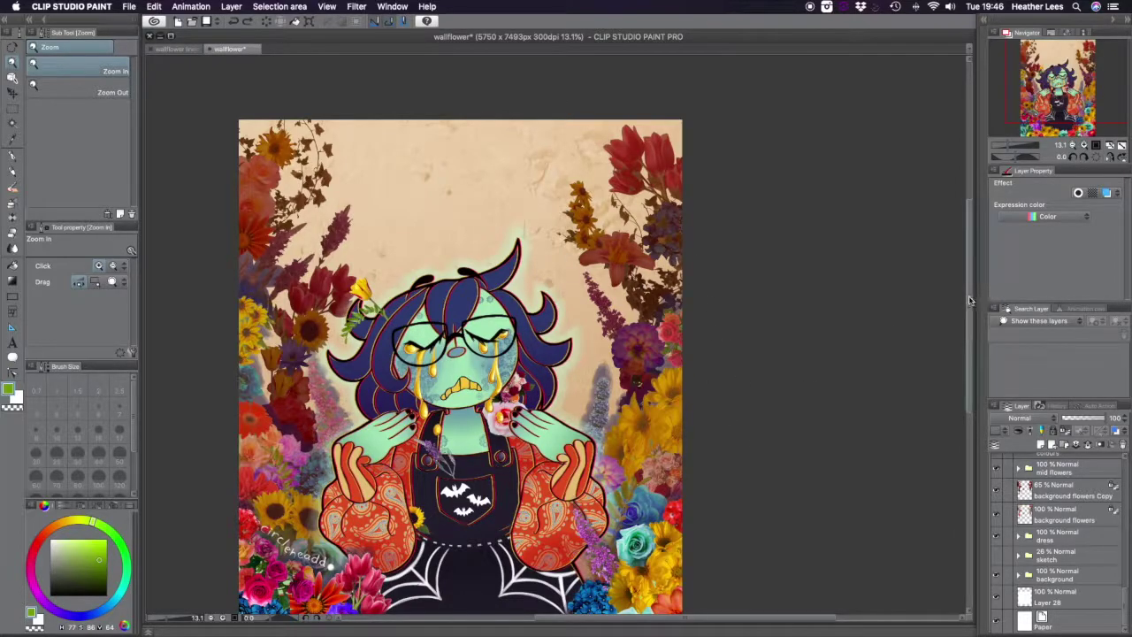
drag(971, 300, 971, 315)
click(613, 242)
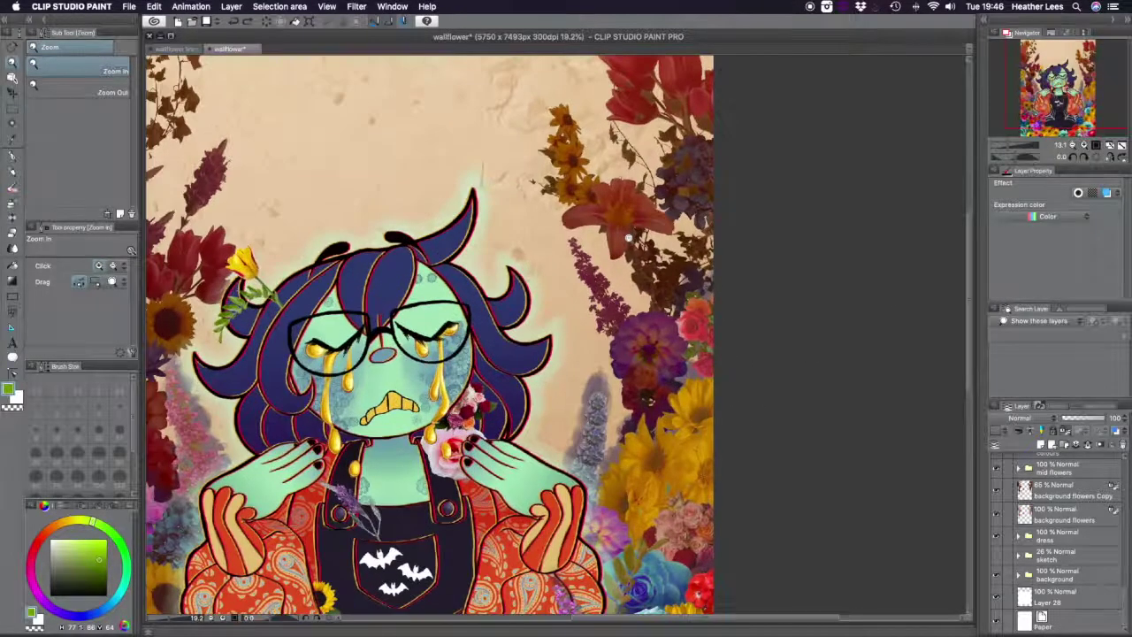
click(614, 243)
drag(663, 404, 287, 351)
drag(336, 408, 331, 432)
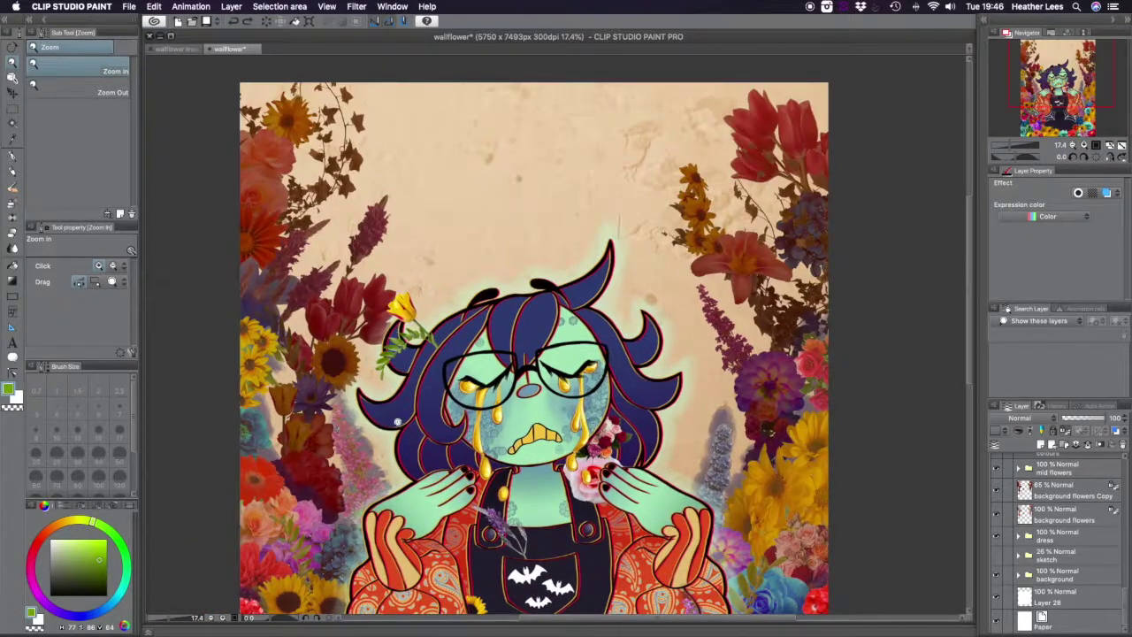
- Hide and reshow the background flowers Copy layer to compare the upper flowers with and without its shading
scroll(972, 369, down, 2)
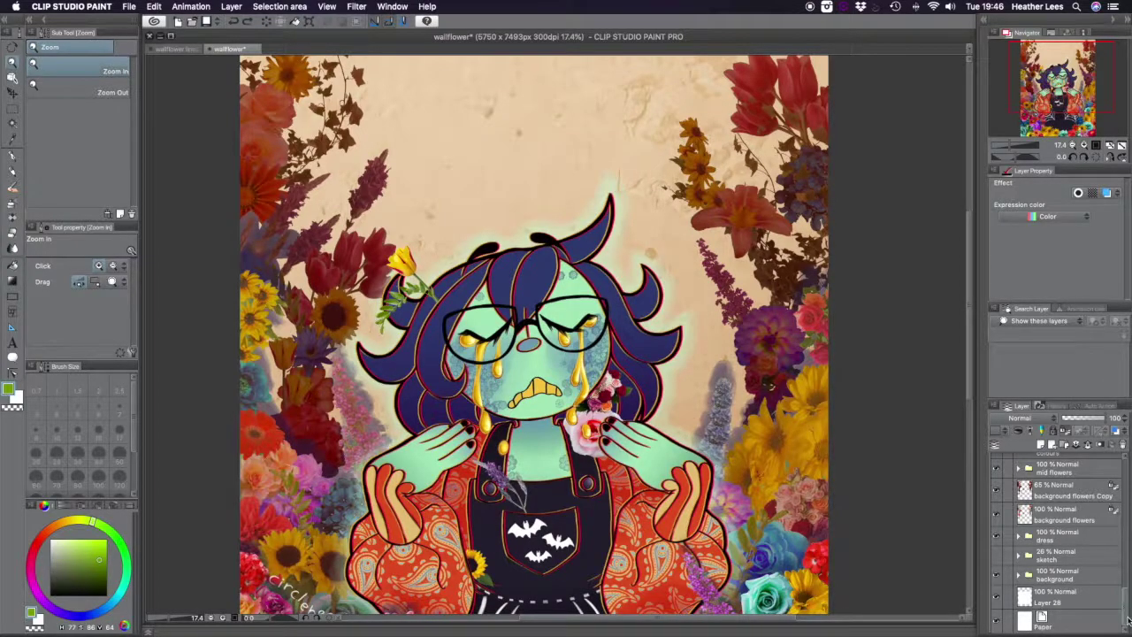
drag(1127, 621, 1128, 610)
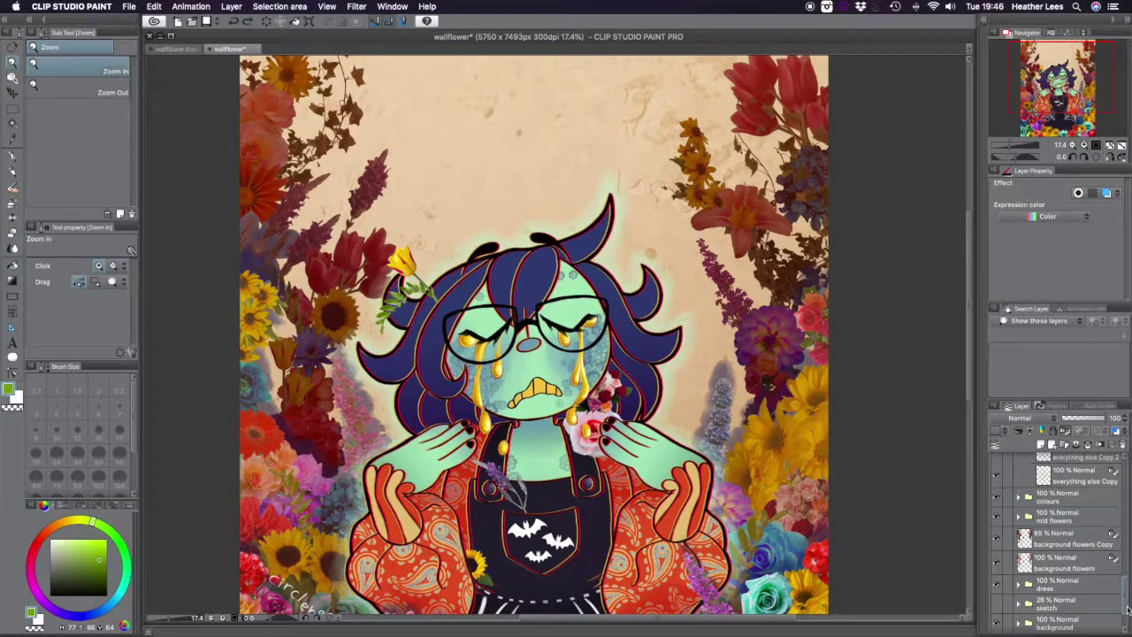
click(997, 543)
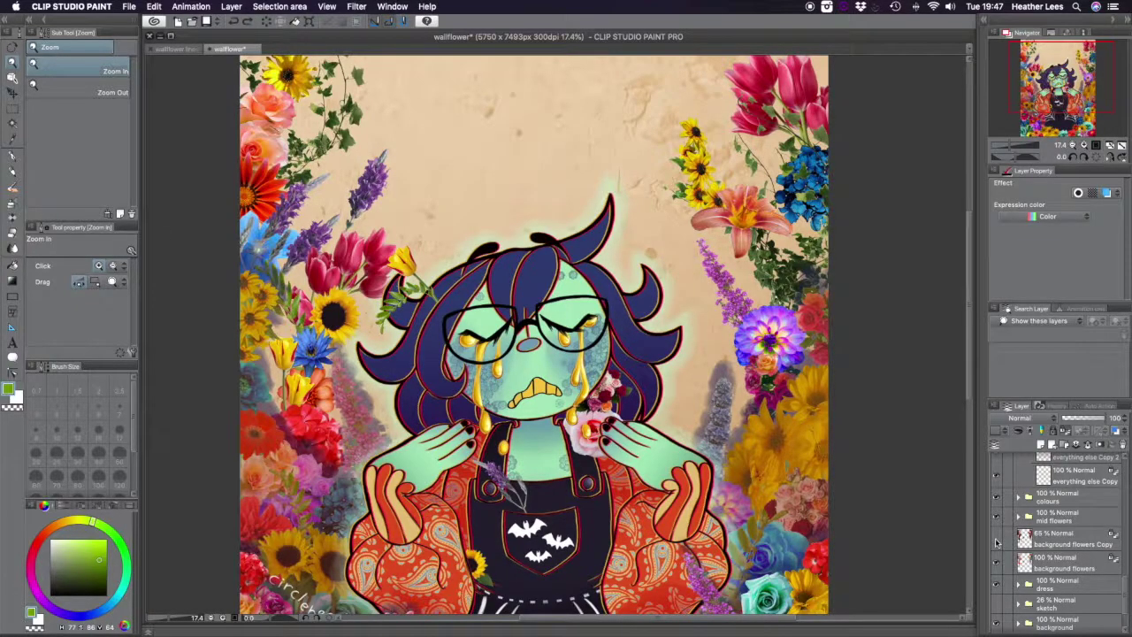
click(996, 542)
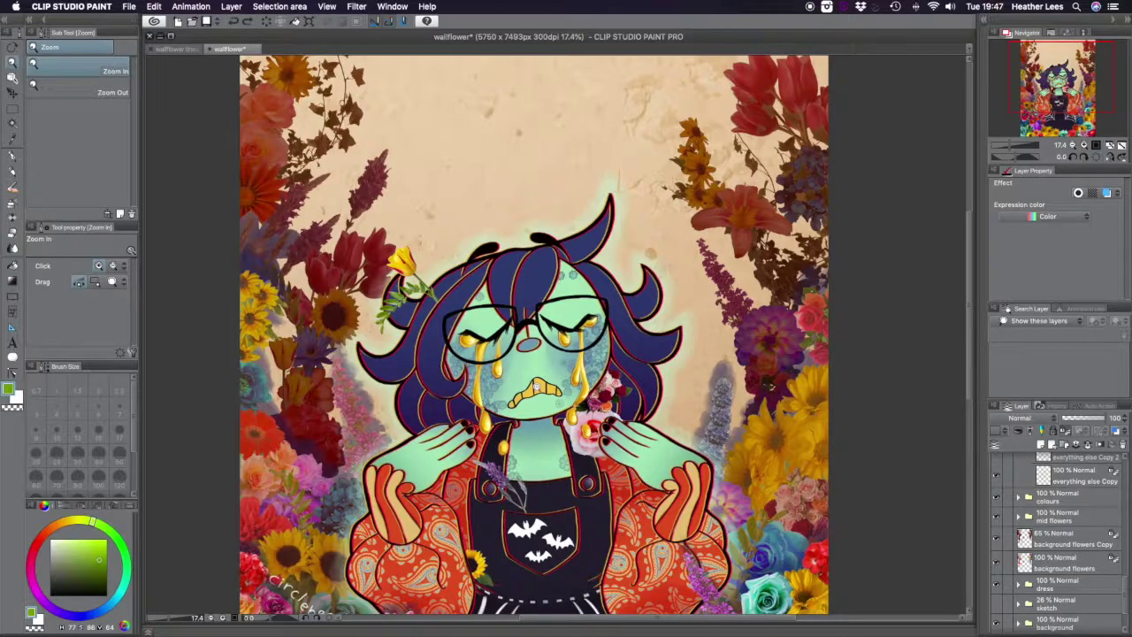
- Examine the signature beside the sleeve, the foreground flowers and the overall composition of the illustration
scroll(535, 387, down, 2)
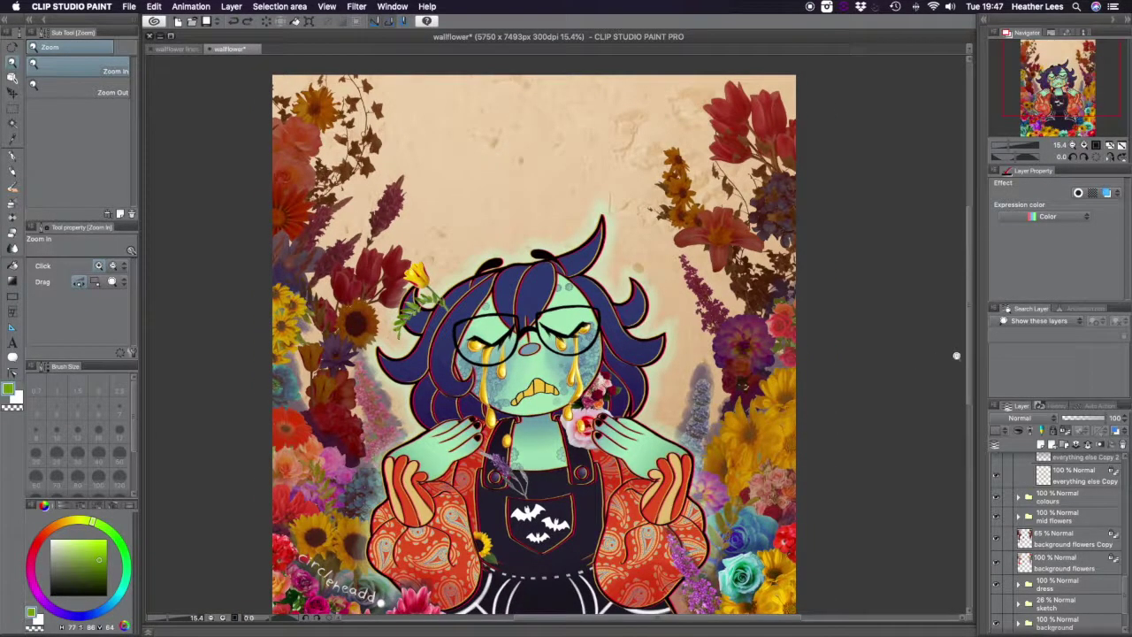
drag(970, 356, 971, 412)
drag(338, 423, 383, 411)
click(1101, 44)
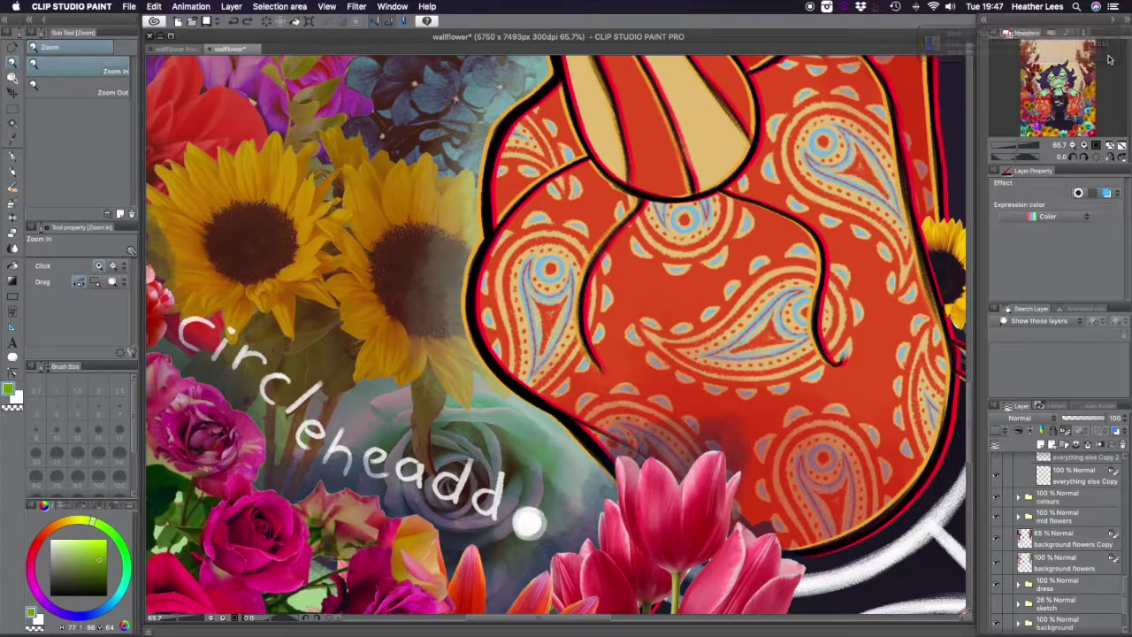
drag(617, 317, 566, 320)
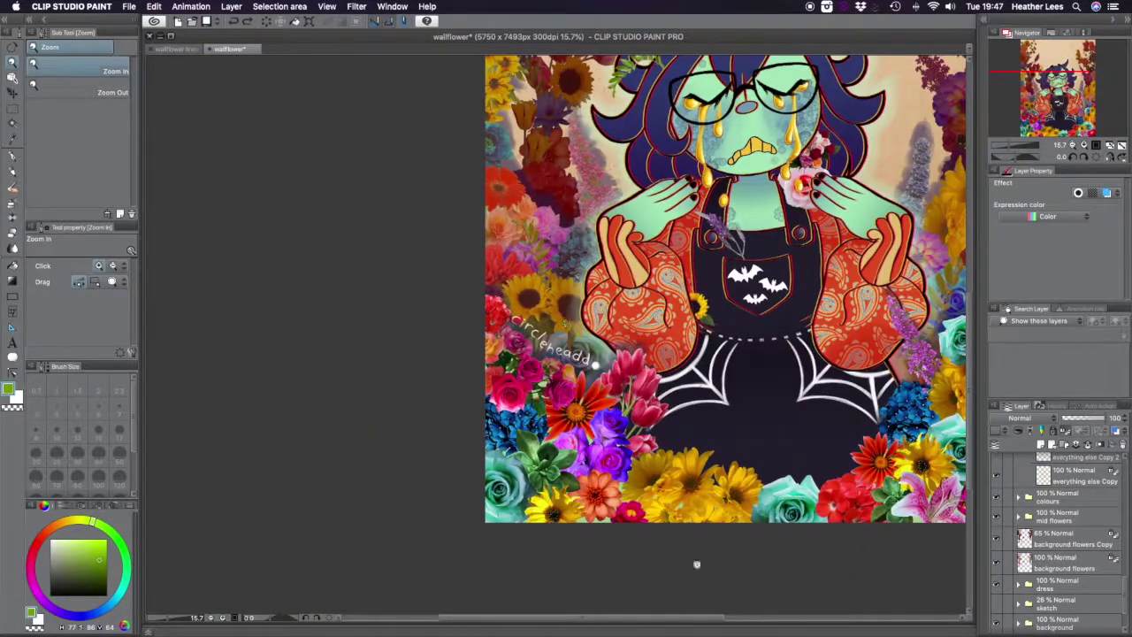
drag(684, 624, 751, 607)
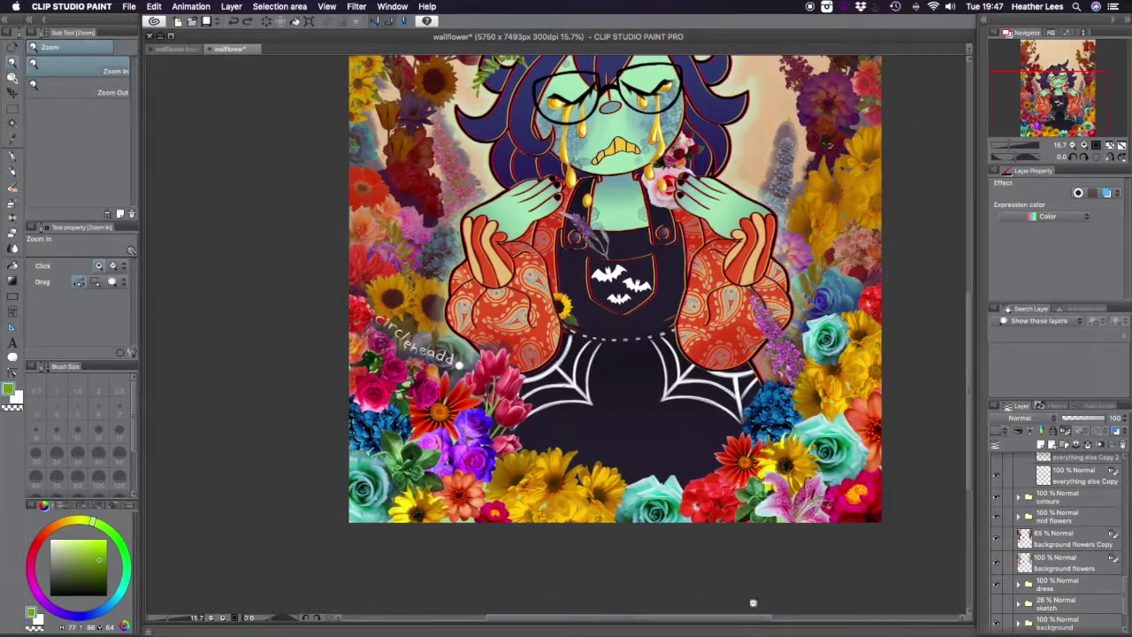
drag(972, 312, 973, 221)
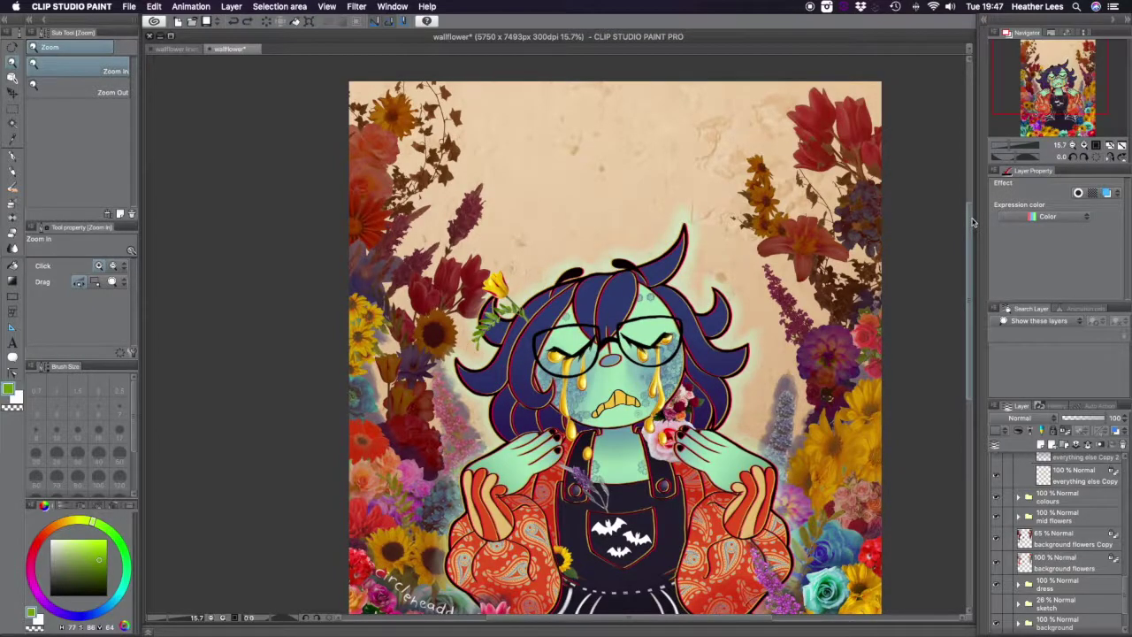
drag(973, 221, 964, 281)
drag(630, 197, 623, 219)
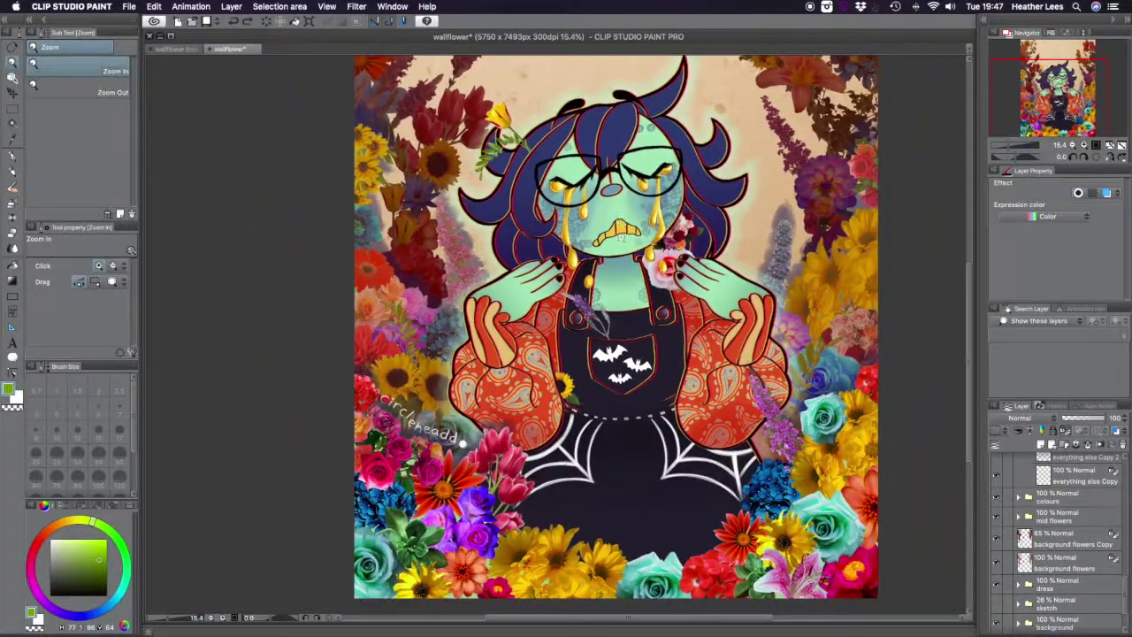
drag(695, 622, 711, 621)
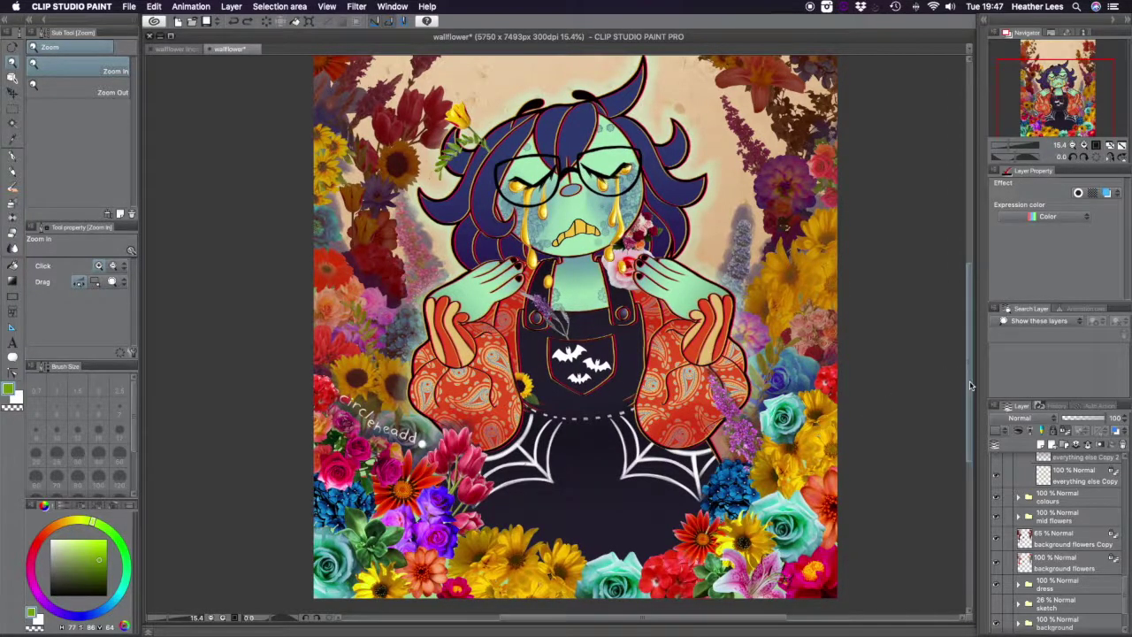